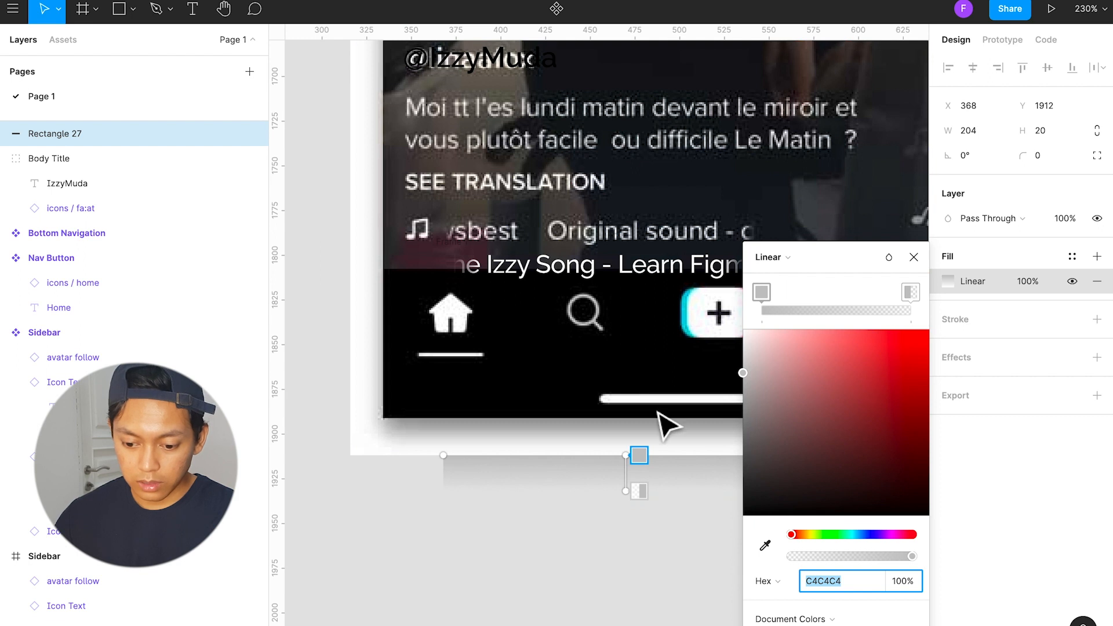
Step: Turn the grey rectangle's linear gradient horizontal, with the transparent stop on the left side and the solid C4C4C4 stop on the right
{"action": "left_click", "coordinate": [644, 468]}
{"action": "left_click_drag", "start_coordinate": [650, 476], "coordinate": [690, 505]}
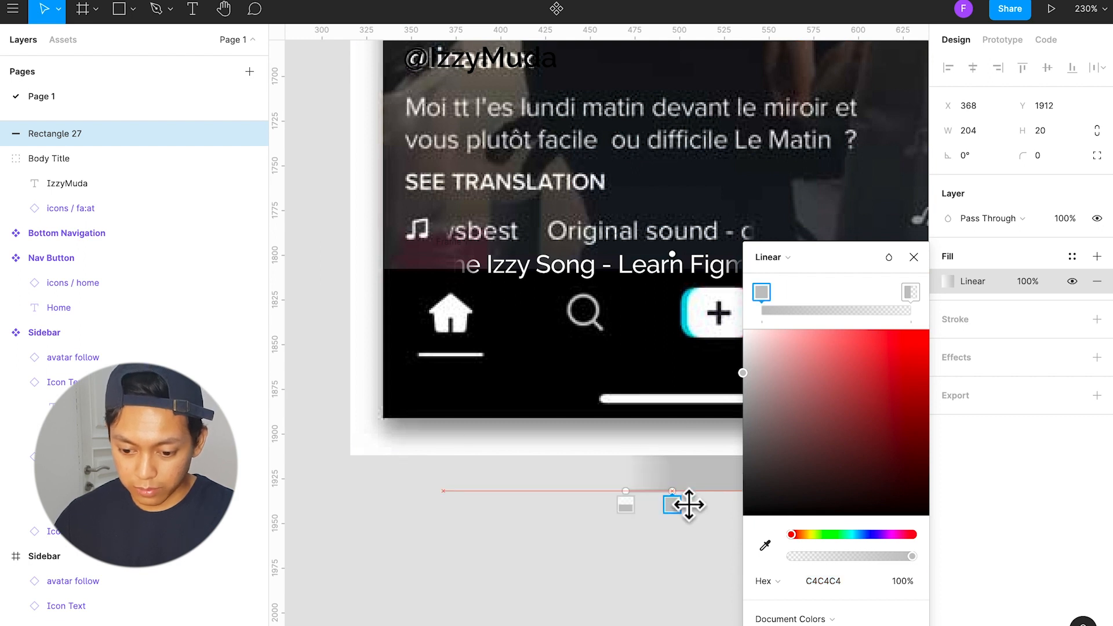
{"action": "left_click", "coordinate": [626, 505]}
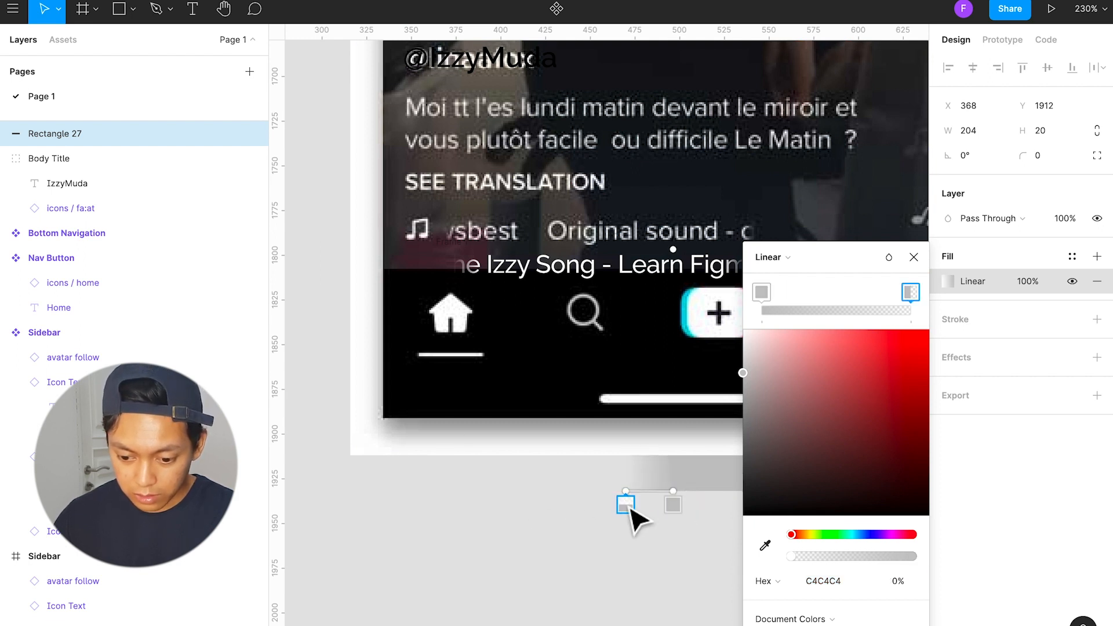
{"action": "left_click_drag", "start_coordinate": [632, 504], "coordinate": [521, 509]}
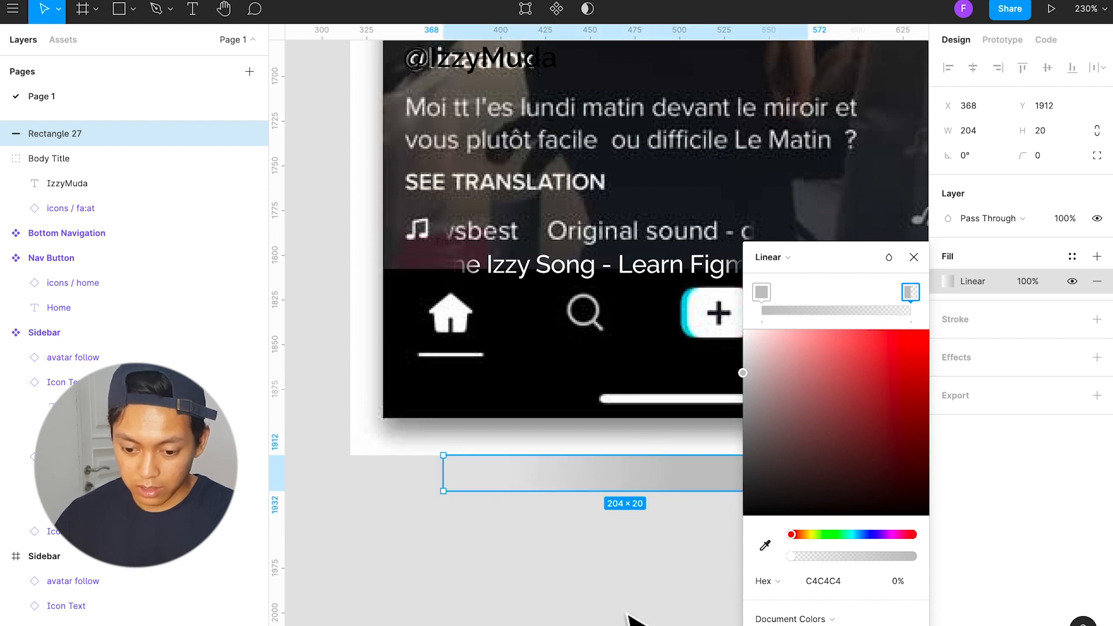
Step: Place the gradient rectangle over the reference screenshot's black navigation bar to preview the fade, and delete the rectangle
{"action": "left_click_drag", "start_coordinate": [644, 497], "coordinate": [609, 399]}
{"action": "left_click", "coordinate": [606, 507]}
{"action": "scroll", "coordinate": [603, 493], "scroll_direction": "right", "scroll_amount": 2}
{"action": "left_click", "coordinate": [620, 385]}
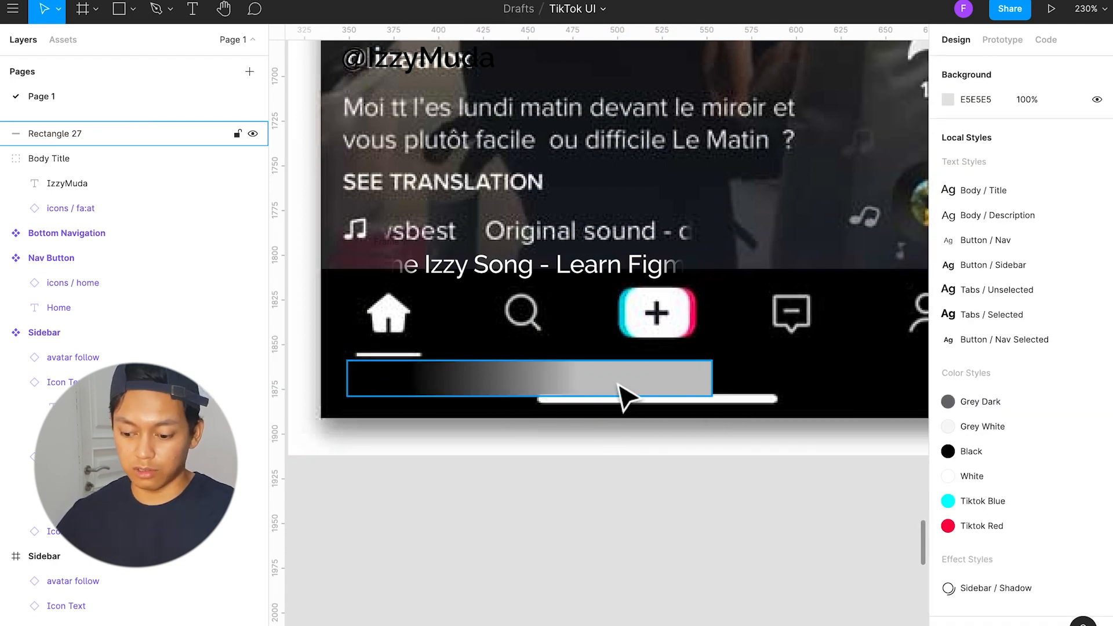
{"action": "key", "text": "Delete"}
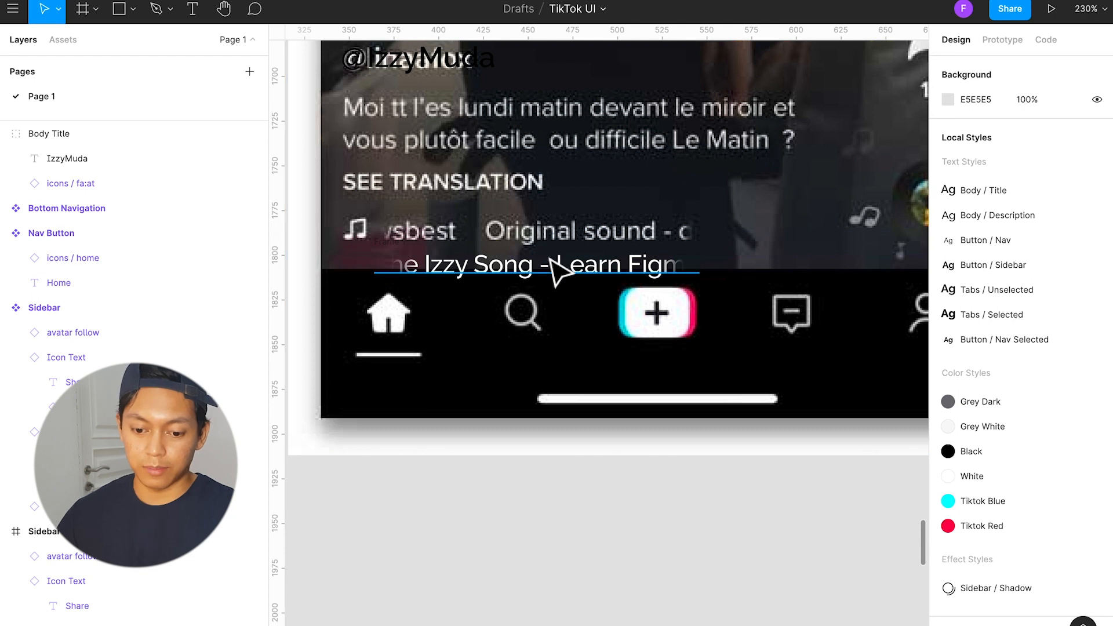
Step: In Frame 1's Mask layer, move the linear gradient's two right-end stops outward to shorten the fade at the end of the song text
{"action": "left_click", "coordinate": [557, 270]}
{"action": "left_click", "coordinate": [129, 623]}
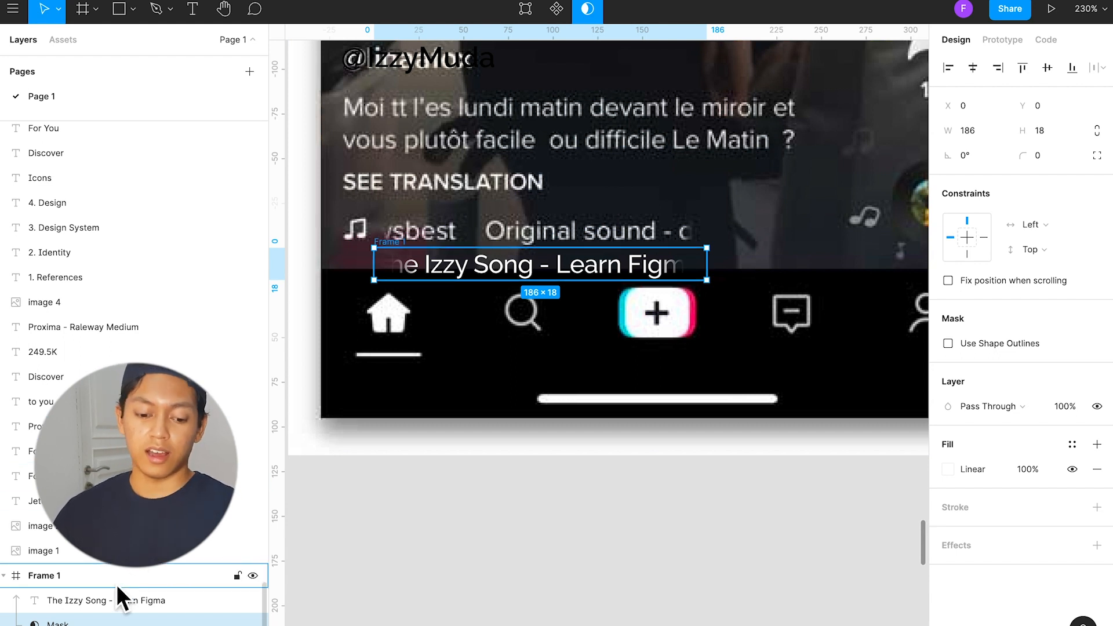
{"action": "left_click", "coordinate": [118, 600]}
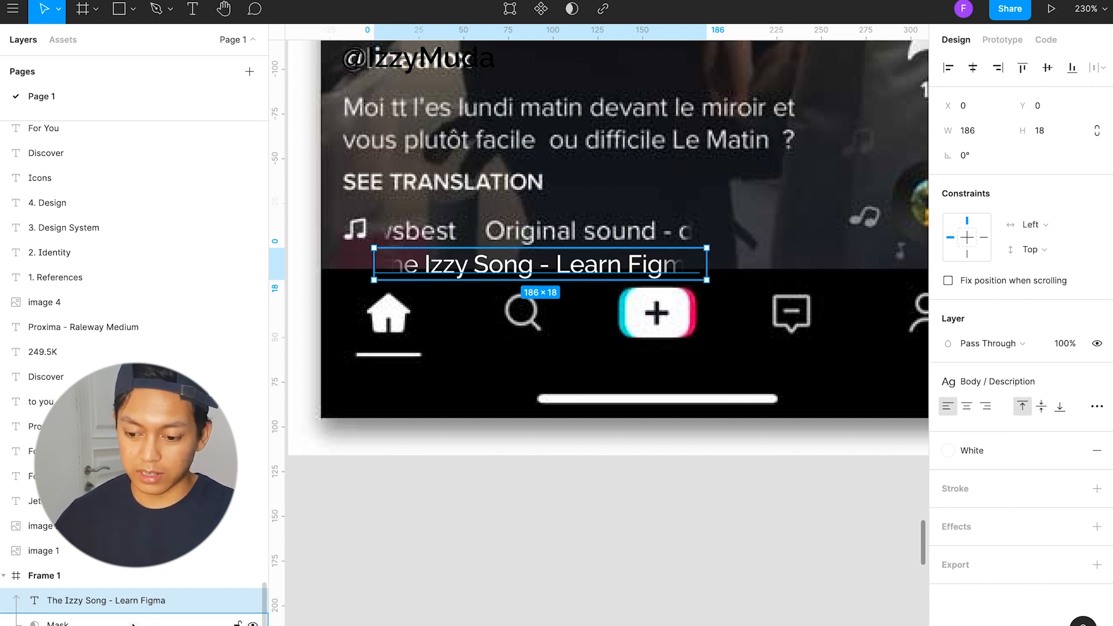
{"action": "left_click", "coordinate": [139, 623]}
{"action": "left_click", "coordinate": [951, 473]}
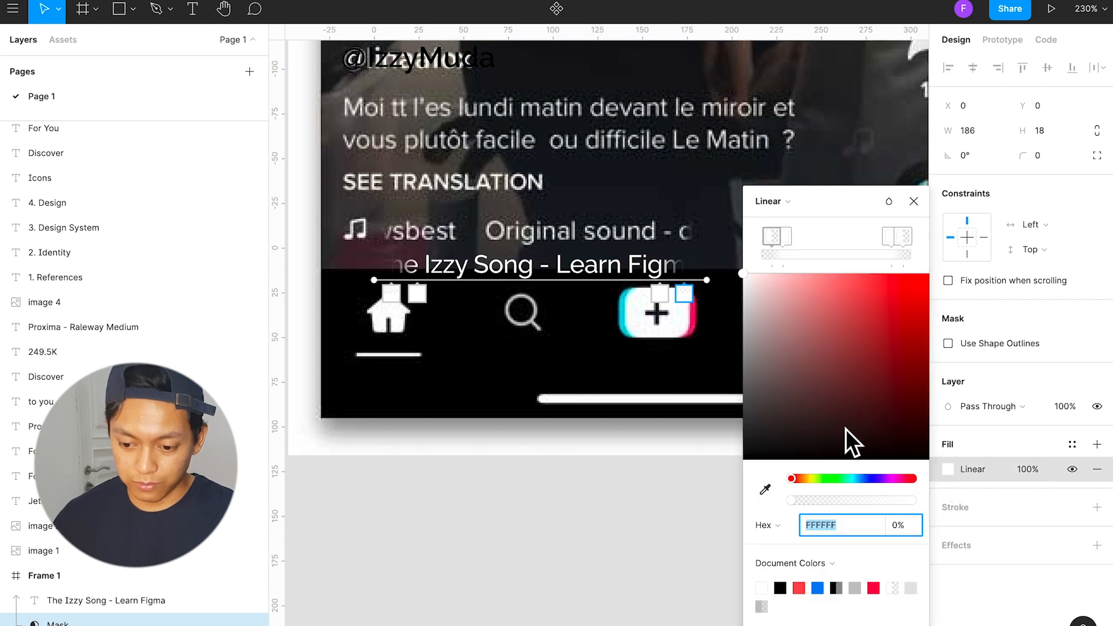
{"action": "left_click", "coordinate": [761, 235]}
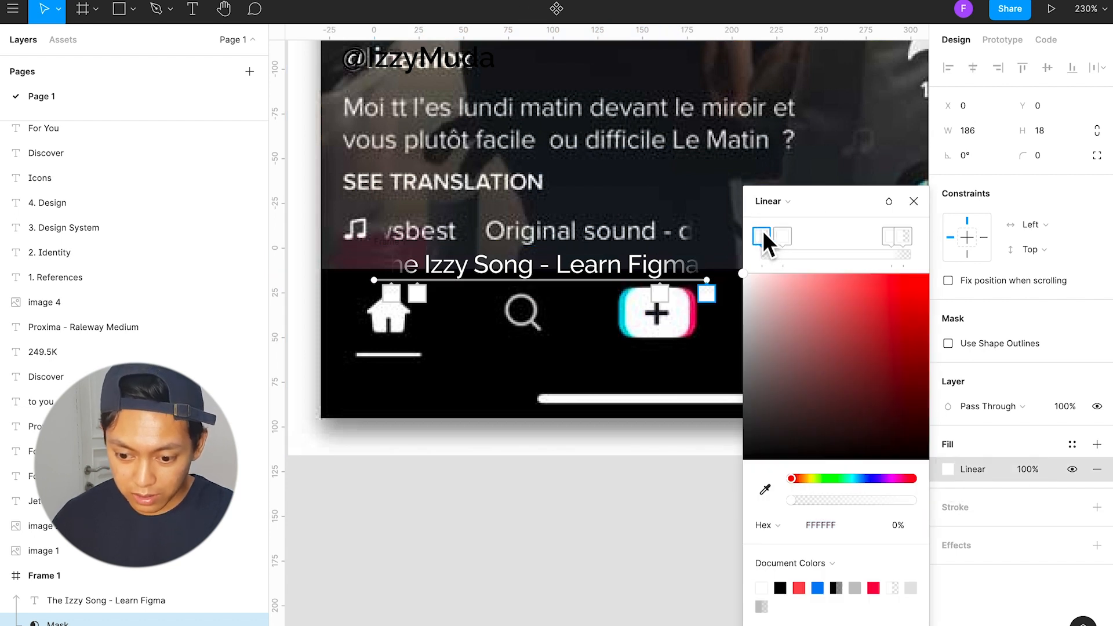
{"action": "left_click_drag", "start_coordinate": [781, 235], "coordinate": [776, 235]}
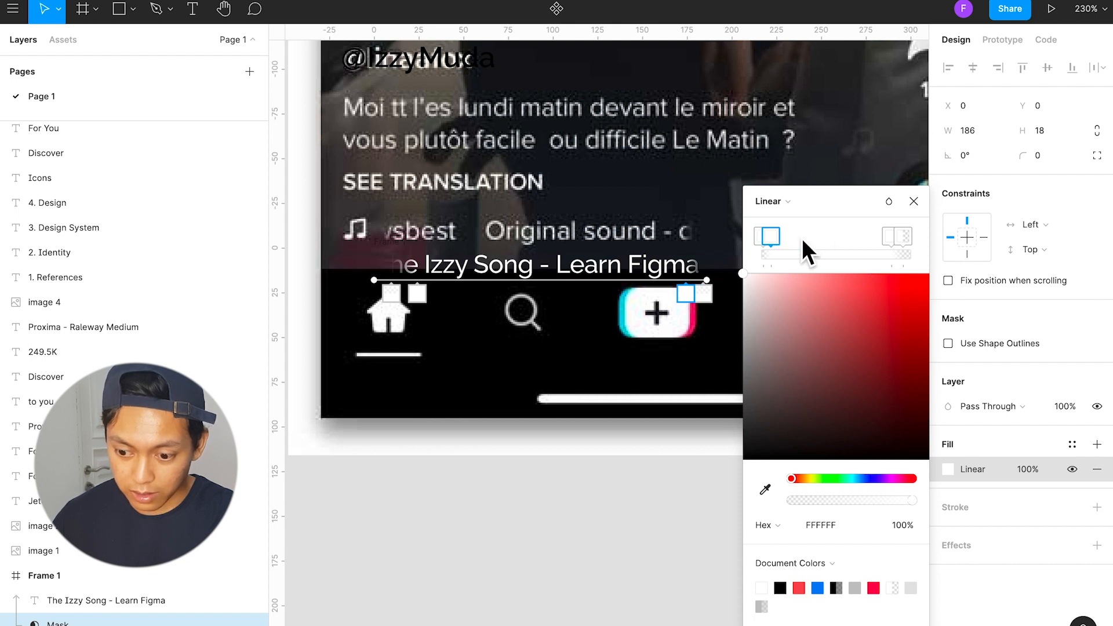
Step: Move the mask gradient's two left-end stops outward to shorten the fade at the start of the song text
{"action": "left_click", "coordinate": [904, 241]}
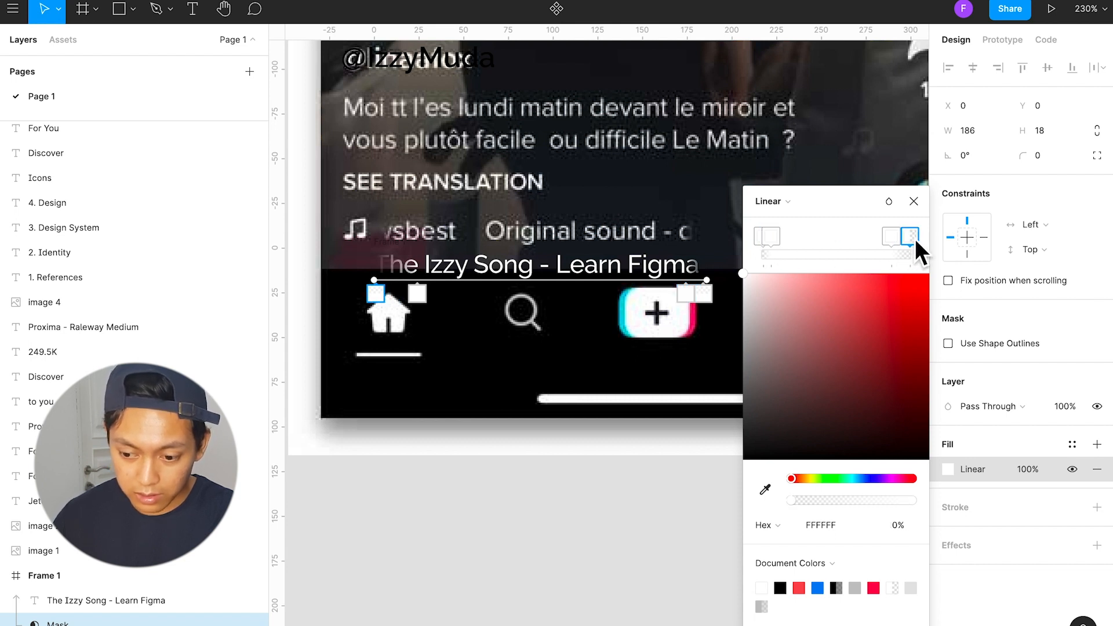
{"action": "left_click_drag", "start_coordinate": [896, 239], "coordinate": [907, 239]}
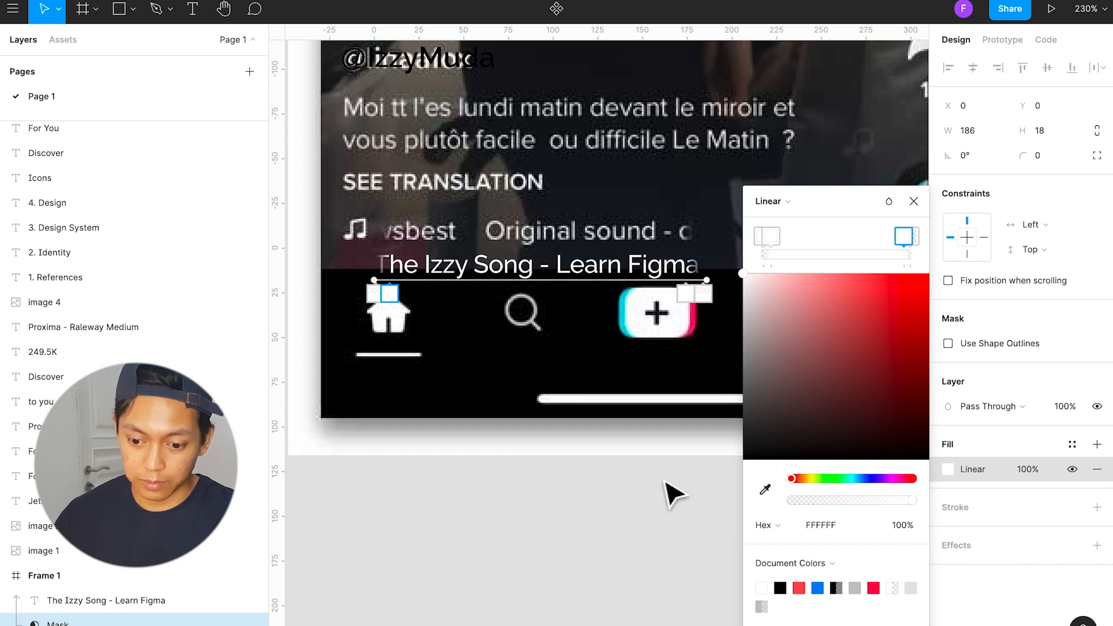
{"action": "left_click", "coordinate": [652, 515]}
{"action": "left_click", "coordinate": [652, 515]}
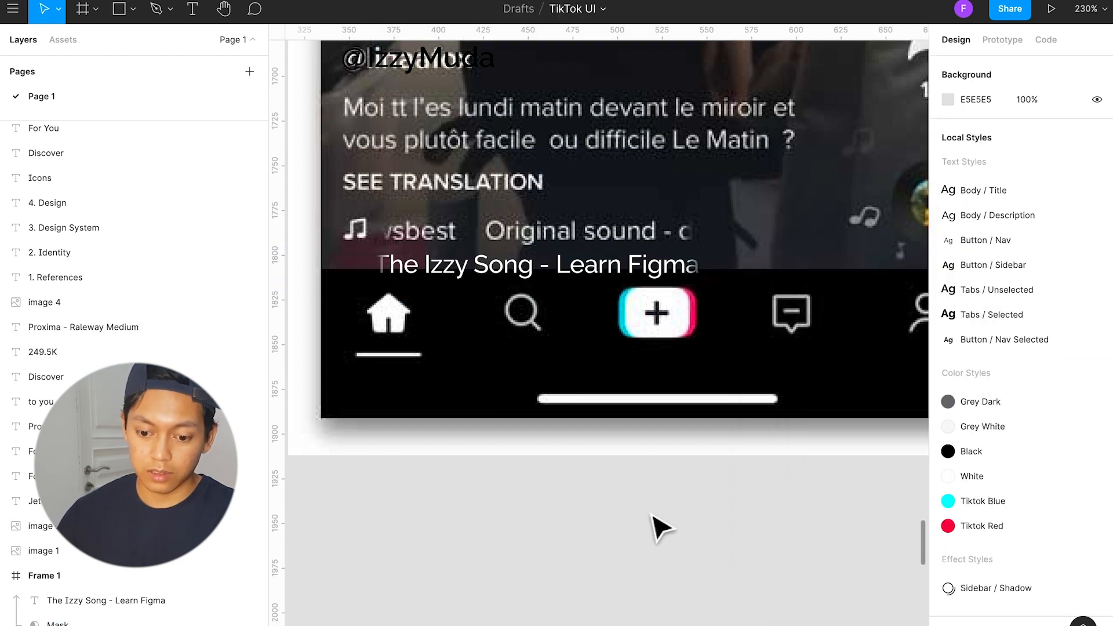
Step: Rename Frame 1, which holds the masked song text, as Song
{"action": "left_click", "coordinate": [604, 252]}
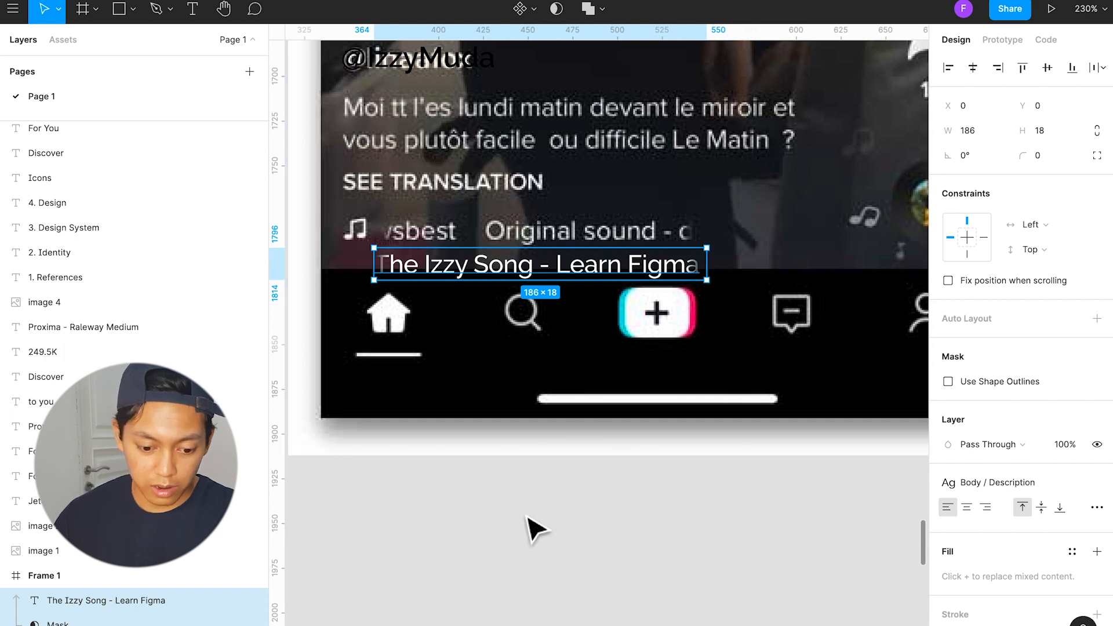
{"action": "left_click", "coordinate": [65, 577]}
{"action": "double_click", "coordinate": [65, 579]}
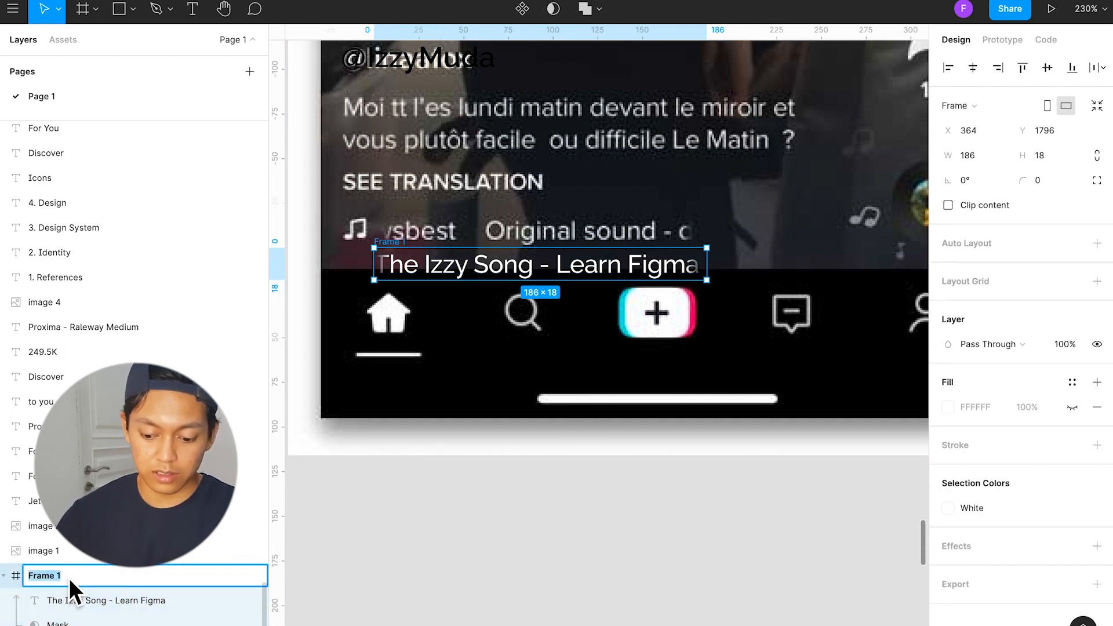
{"action": "type", "text": "Song"}
{"action": "key", "text": "Return"}
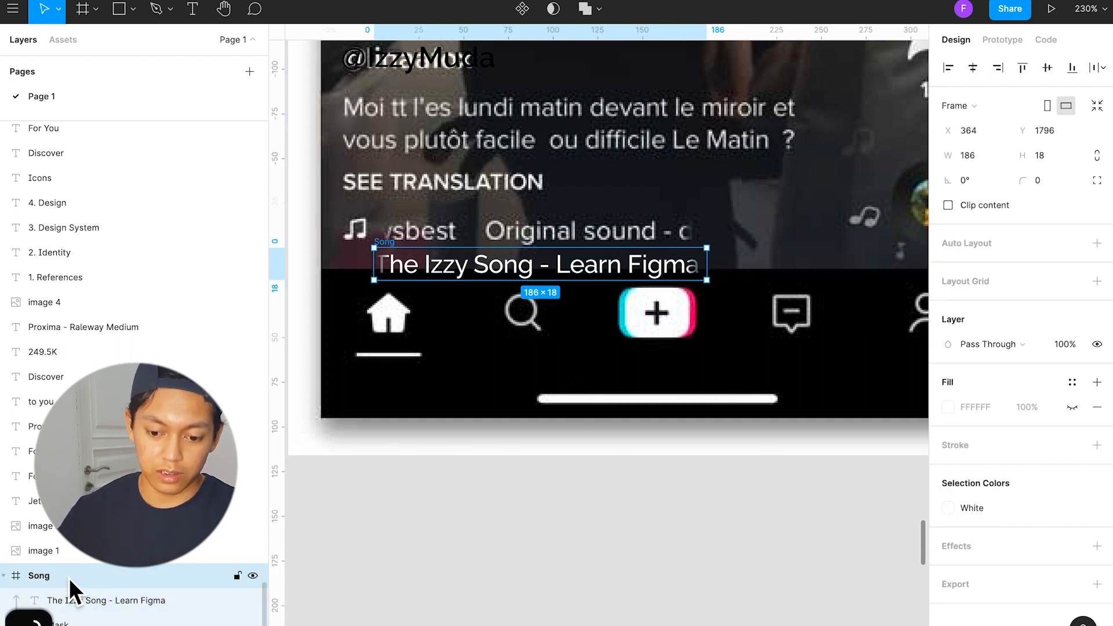
Step: Move the Song frame straight up over the reference screenshot's song line, to Y 1777
{"action": "left_click", "coordinate": [513, 508]}
{"action": "left_click", "coordinate": [414, 264]}
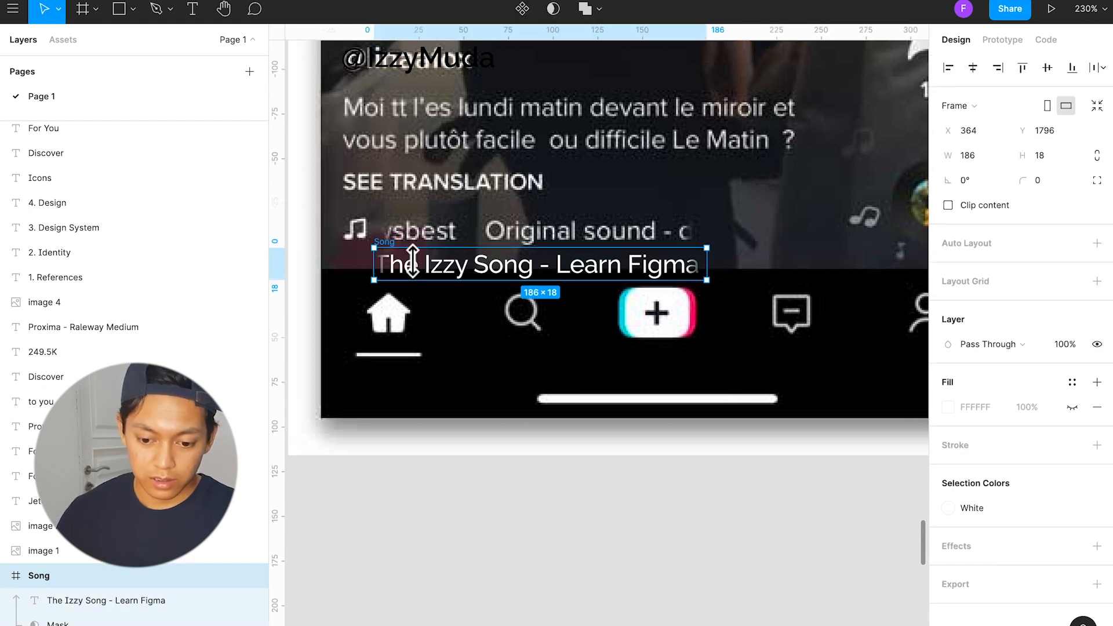
{"action": "left_click_drag", "start_coordinate": [417, 270], "coordinate": [420, 236]}
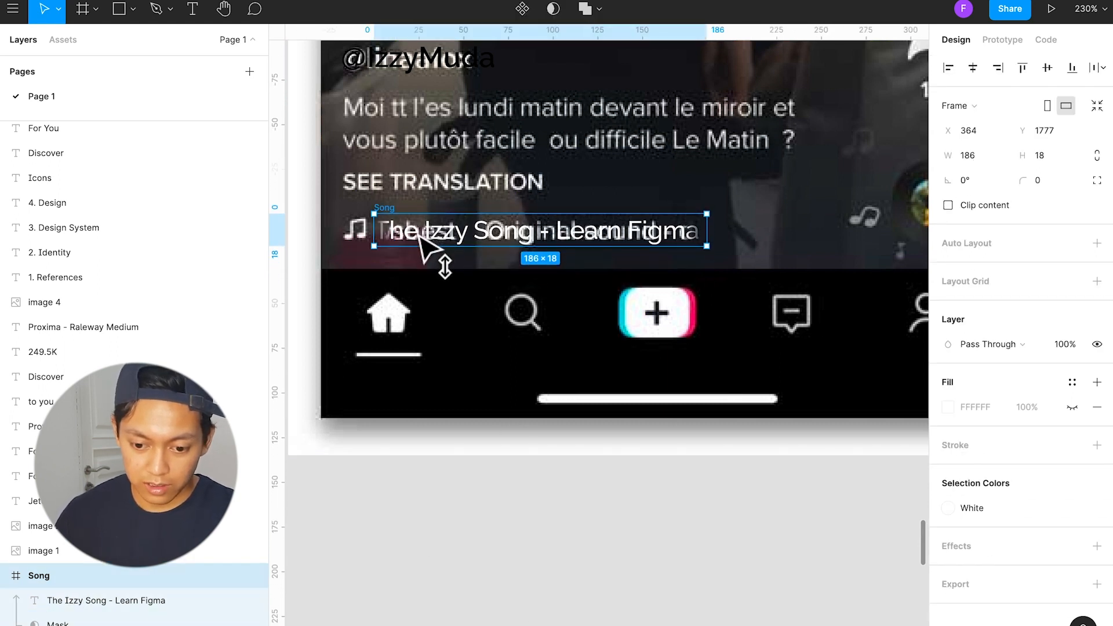
Step: Place a music icon instance sized 15 × 15 over the reference note before the song text, at X 345, Y 1778
{"action": "left_click", "coordinate": [65, 40]}
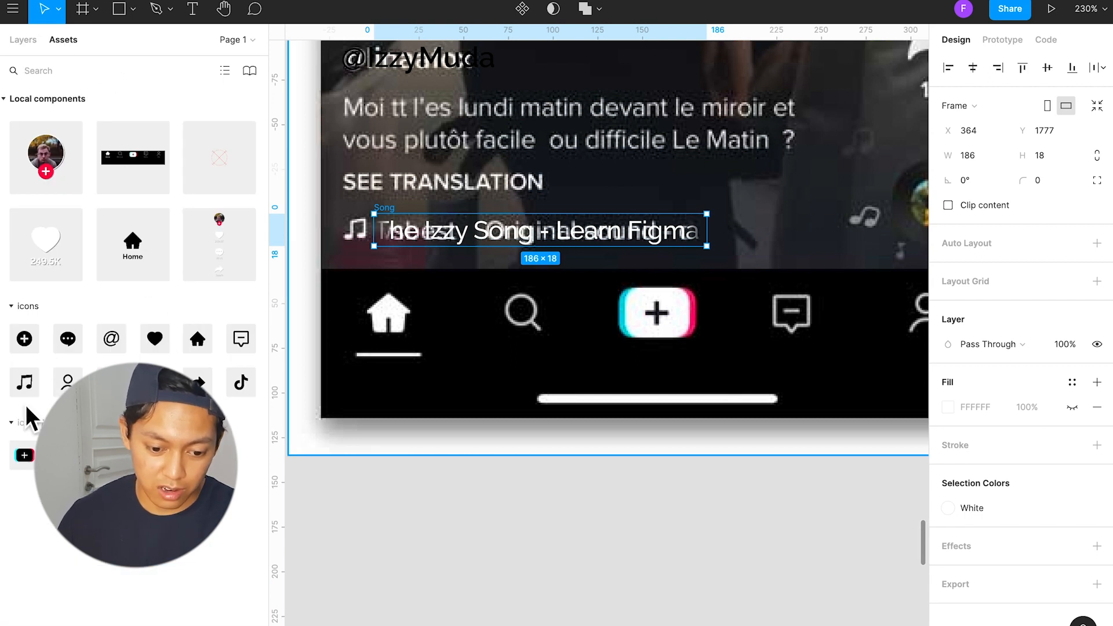
{"action": "left_click_drag", "start_coordinate": [27, 386], "coordinate": [363, 228]}
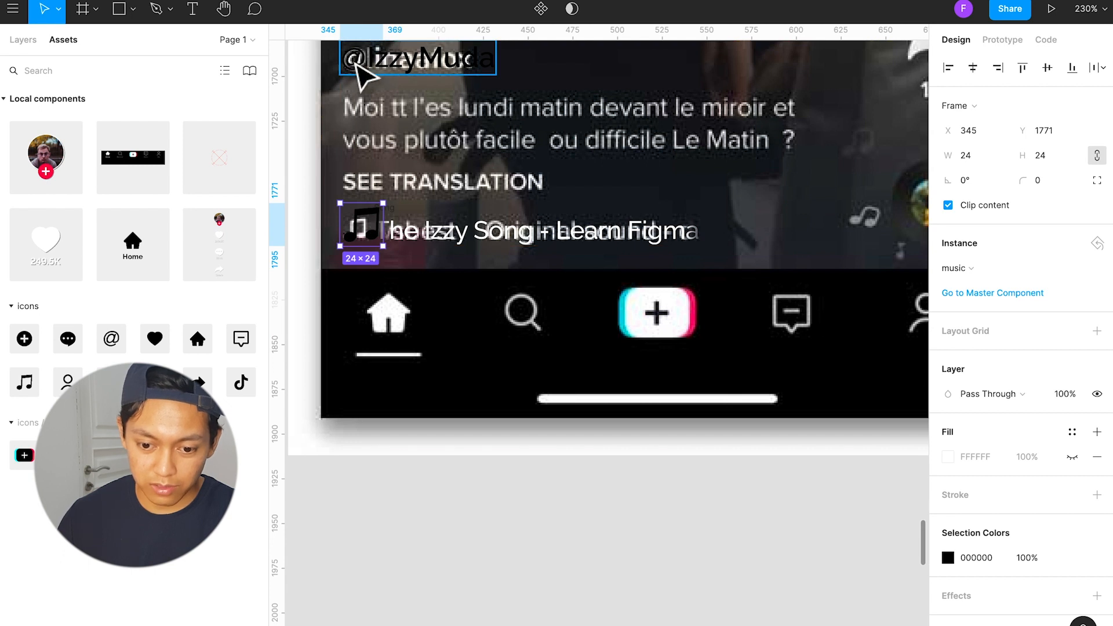
{"action": "left_click", "coordinate": [358, 65]}
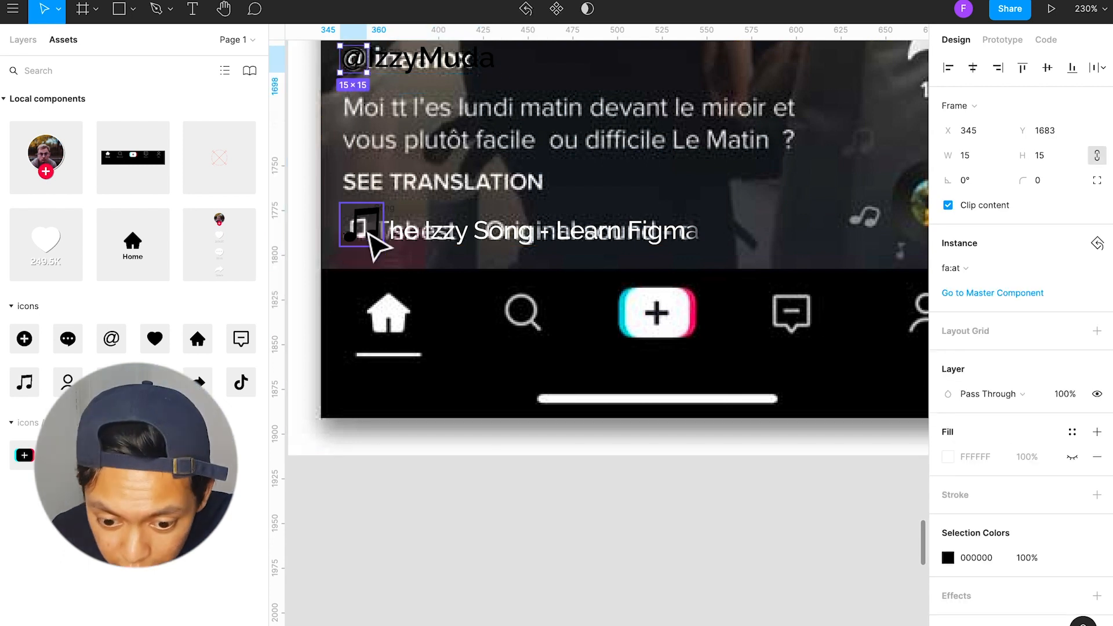
{"action": "left_click", "coordinate": [370, 237]}
{"action": "type", "text": "15"}
{"action": "key", "text": "Return"}
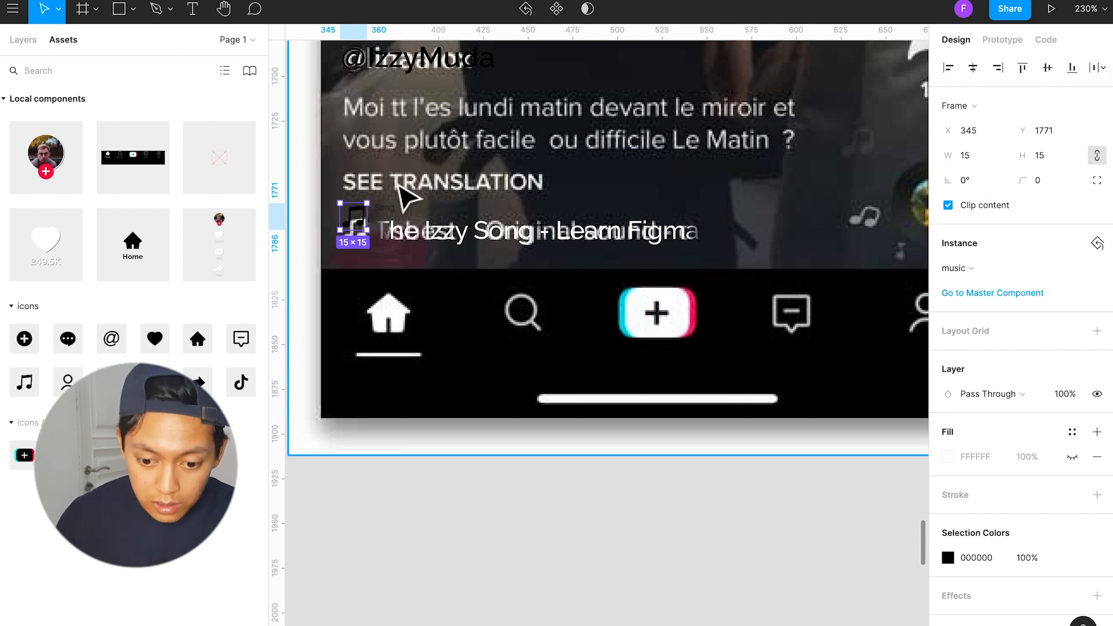
{"action": "left_click_drag", "start_coordinate": [362, 218], "coordinate": [363, 231]}
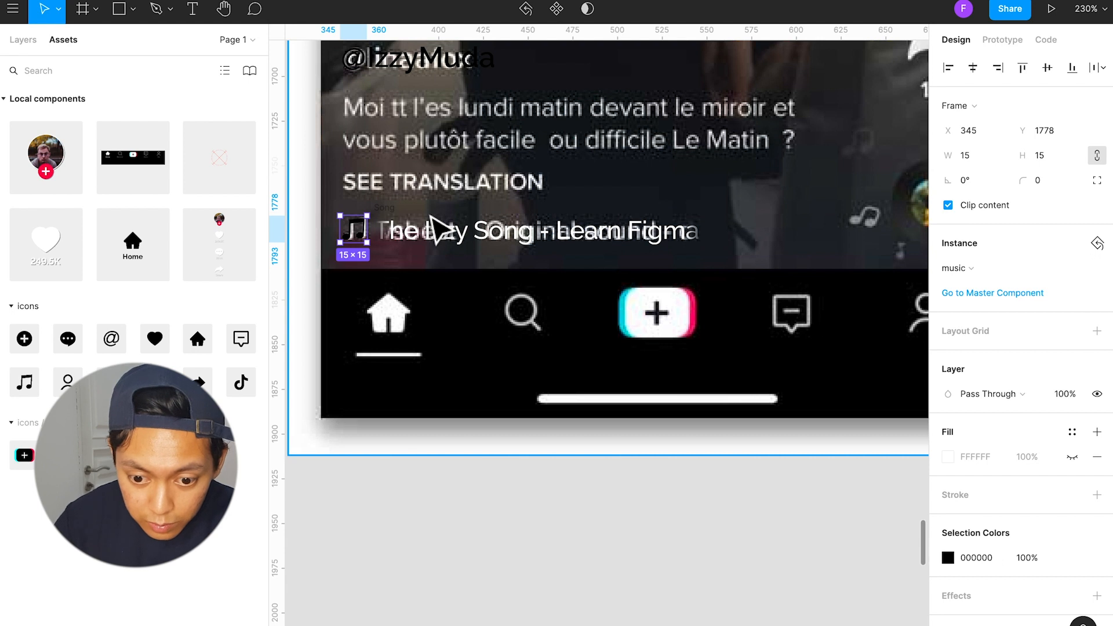
Step: Group the music icon with the Song frame and name the group Song Title
{"action": "left_click", "coordinate": [361, 66]}
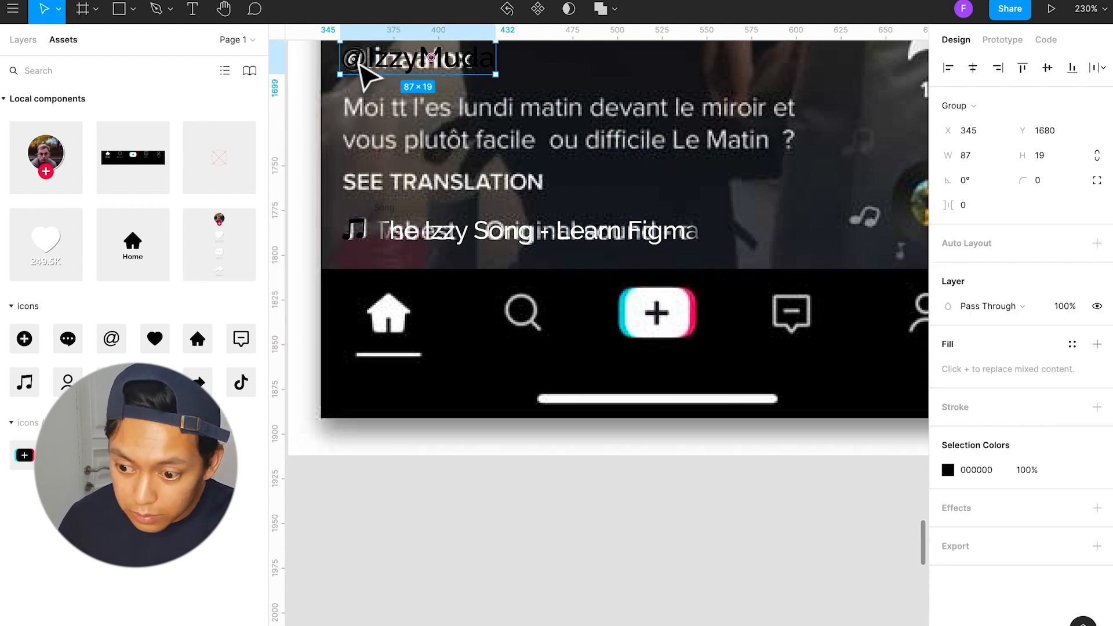
{"action": "left_click", "coordinate": [361, 239]}
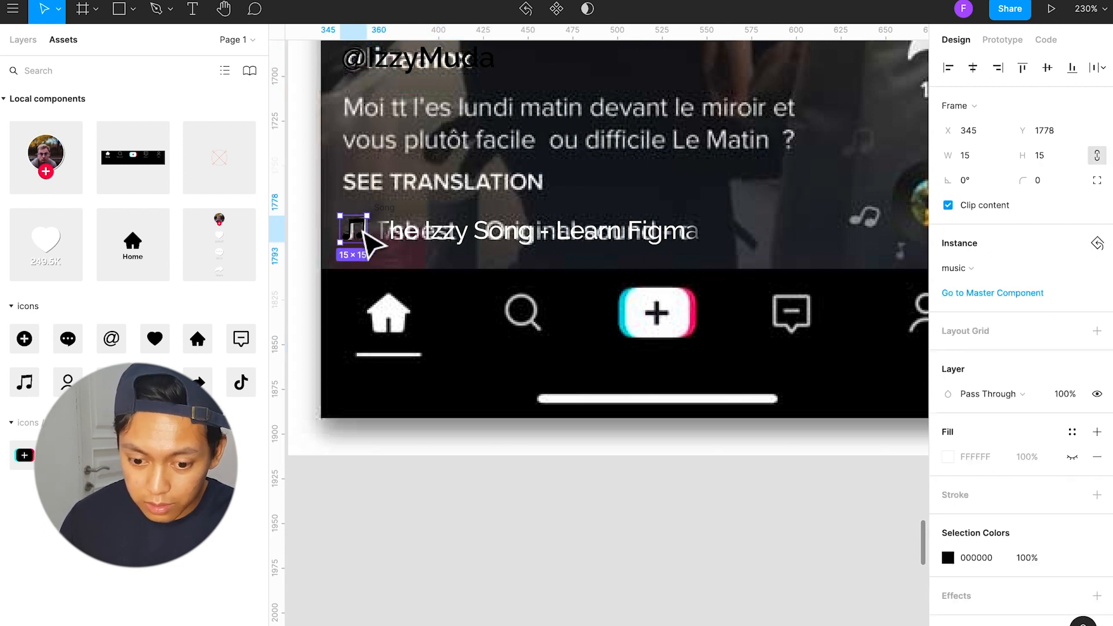
{"action": "left_click", "coordinate": [389, 217], "text": "shift"}
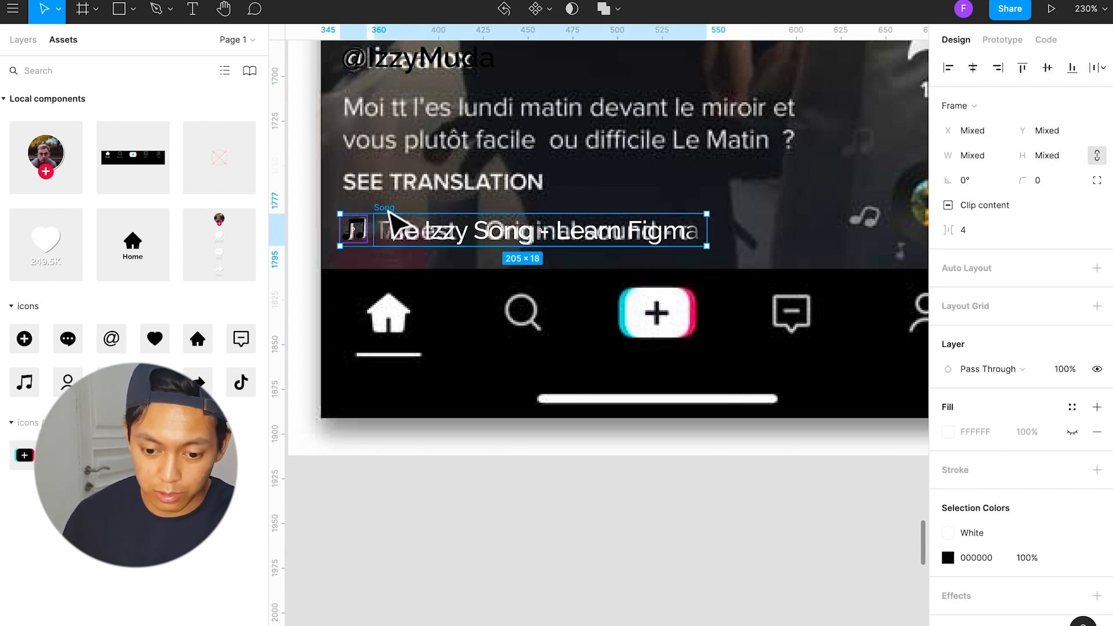
{"action": "key", "text": "ctrl+g"}
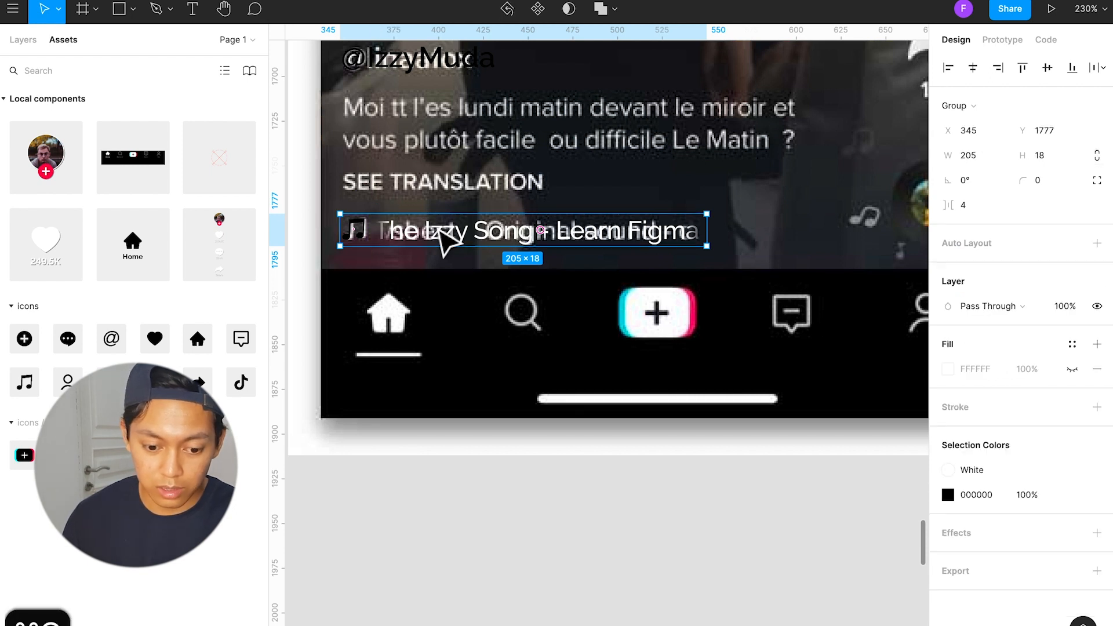
{"action": "left_click", "coordinate": [23, 39]}
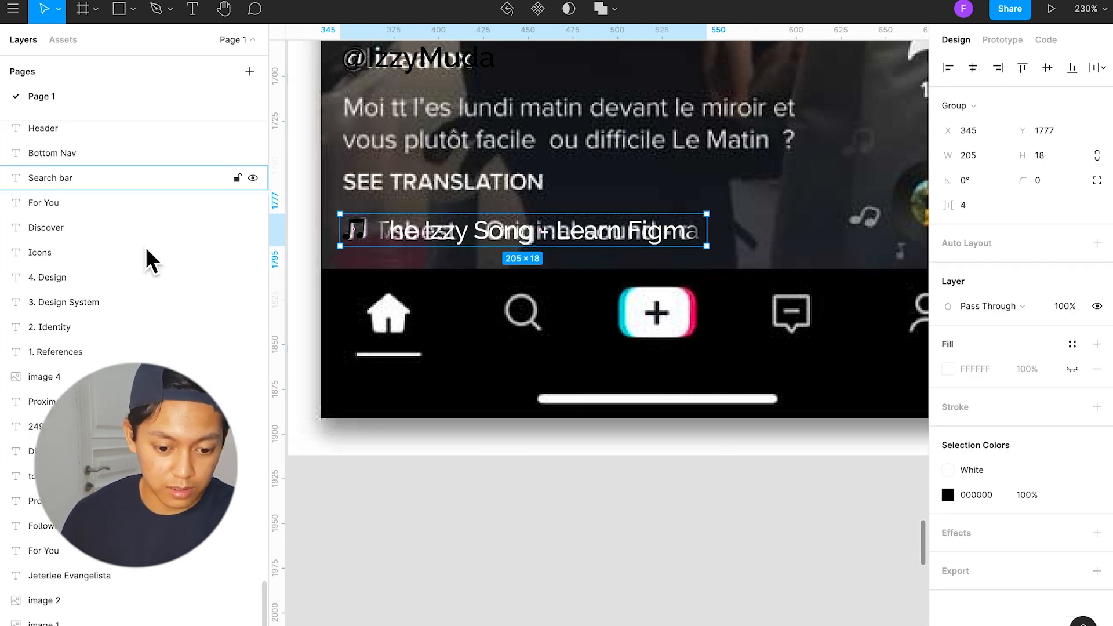
{"action": "key", "text": "ctrl+r"}
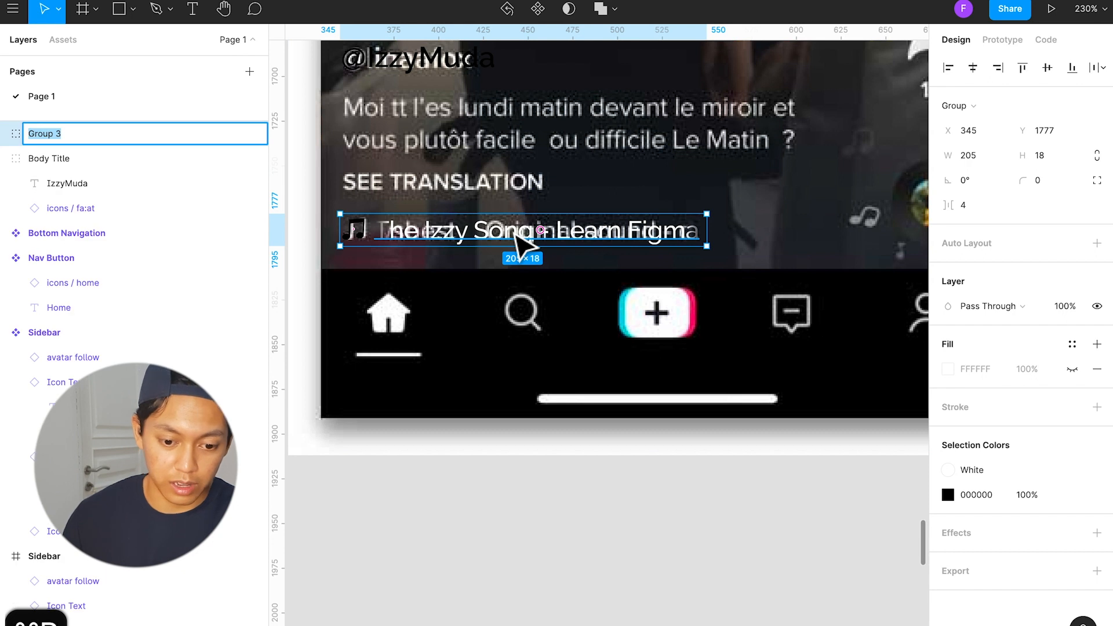
{"action": "type", "text": "Song Title"}
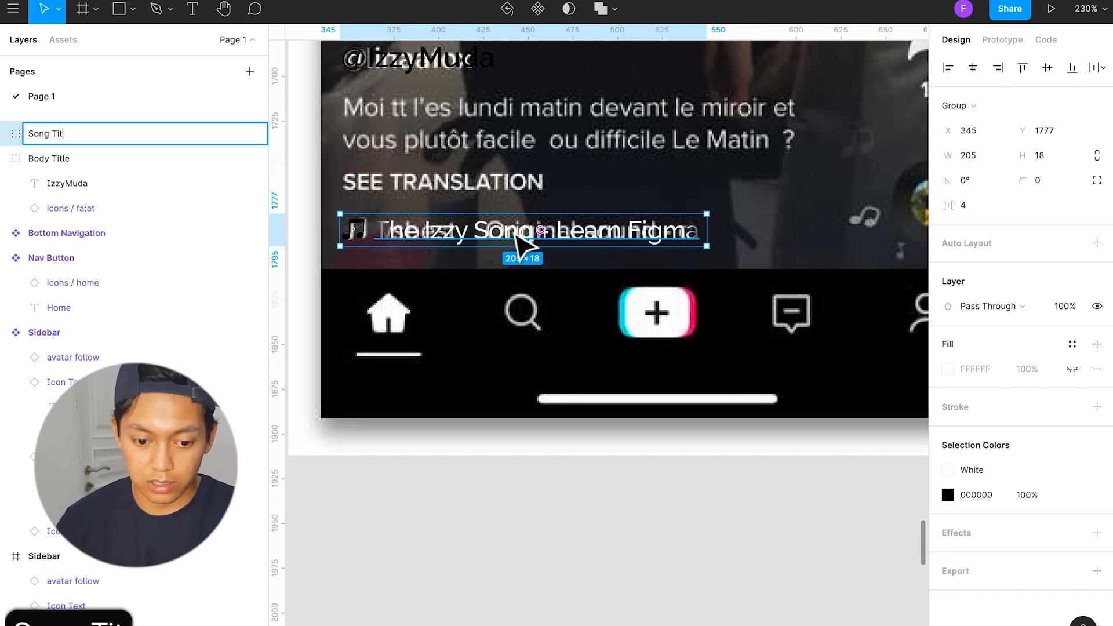
{"action": "key", "text": "Return"}
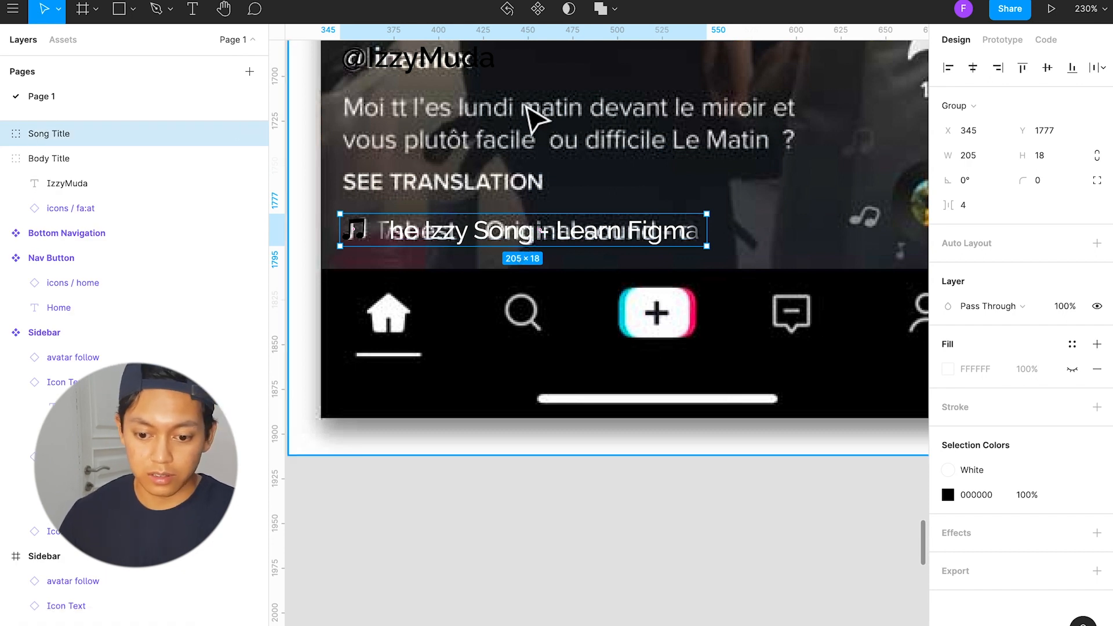
Step: Examine the Body Title and Song Title overlays against the caption area of the reference screenshot
{"action": "left_click", "coordinate": [447, 112]}
{"action": "scroll", "coordinate": [435, 116], "scroll_direction": "up", "scroll_amount": 2}
{"action": "left_click", "coordinate": [438, 110]}
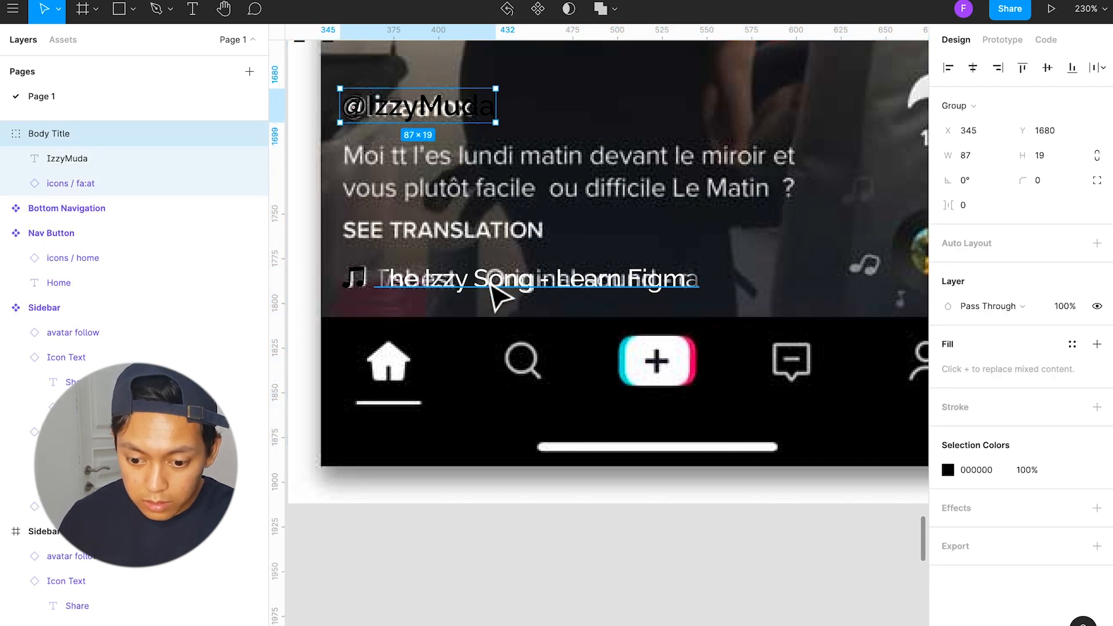
{"action": "left_click", "coordinate": [574, 285]}
{"action": "scroll", "coordinate": [566, 251], "scroll_direction": "down", "scroll_amount": 2}
{"action": "scroll", "coordinate": [565, 251], "scroll_direction": "down", "scroll_amount": 3}
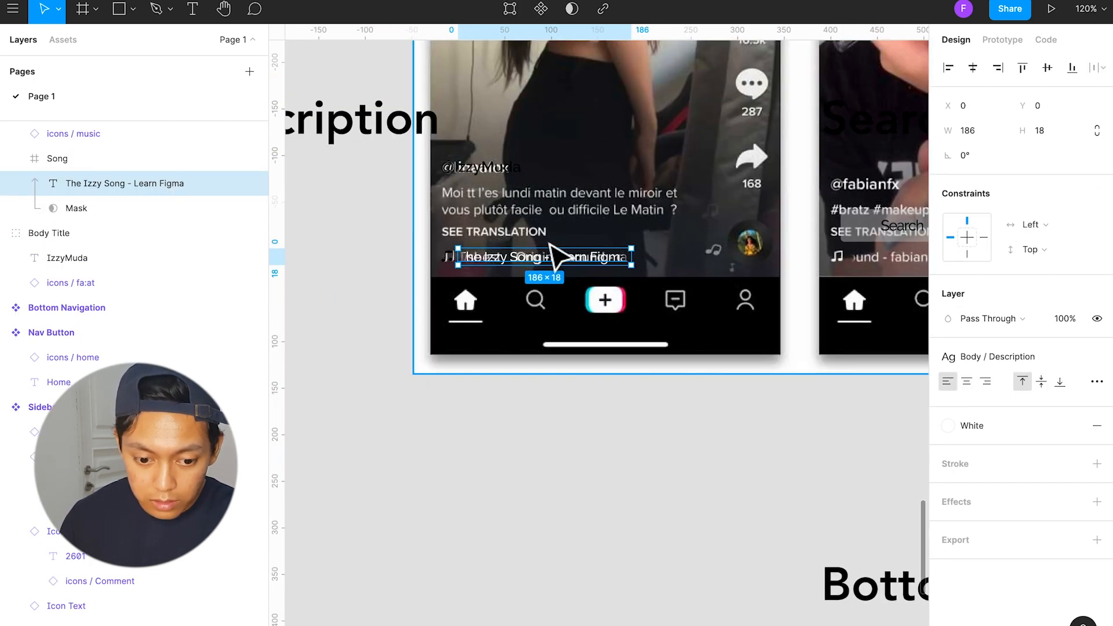
{"action": "scroll", "coordinate": [596, 259], "scroll_direction": "up", "scroll_amount": 1}
{"action": "left_click", "coordinate": [642, 230]}
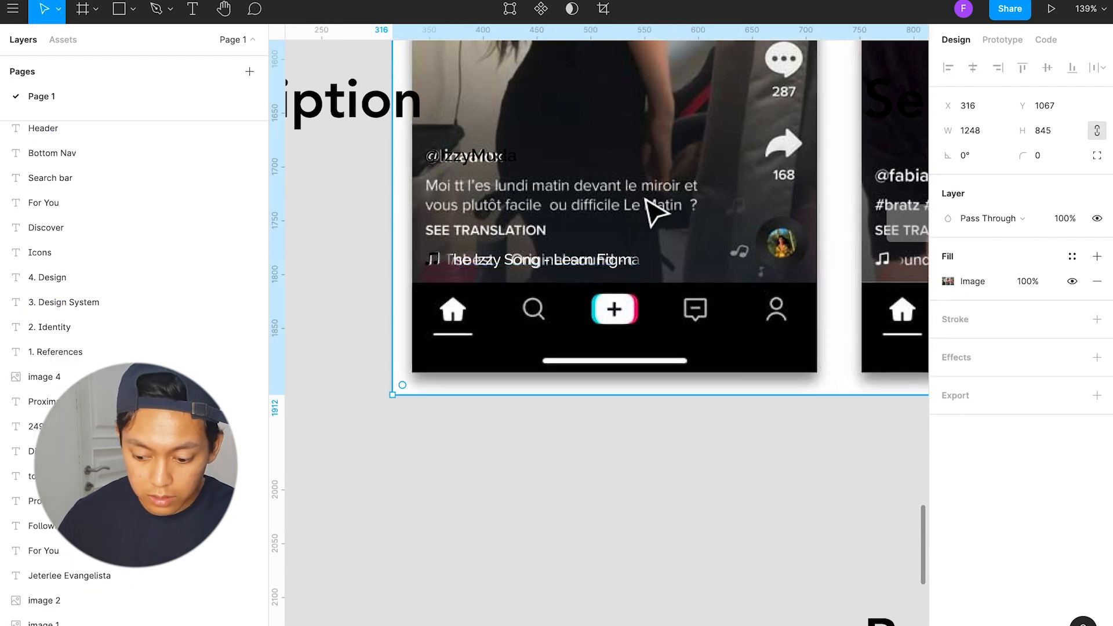
{"action": "scroll", "coordinate": [448, 433], "scroll_direction": "up", "scroll_amount": 1}
{"action": "scroll", "coordinate": [443, 429], "scroll_direction": "up", "scroll_amount": 3}
{"action": "scroll", "coordinate": [442, 378], "scroll_direction": "up", "scroll_amount": 5}
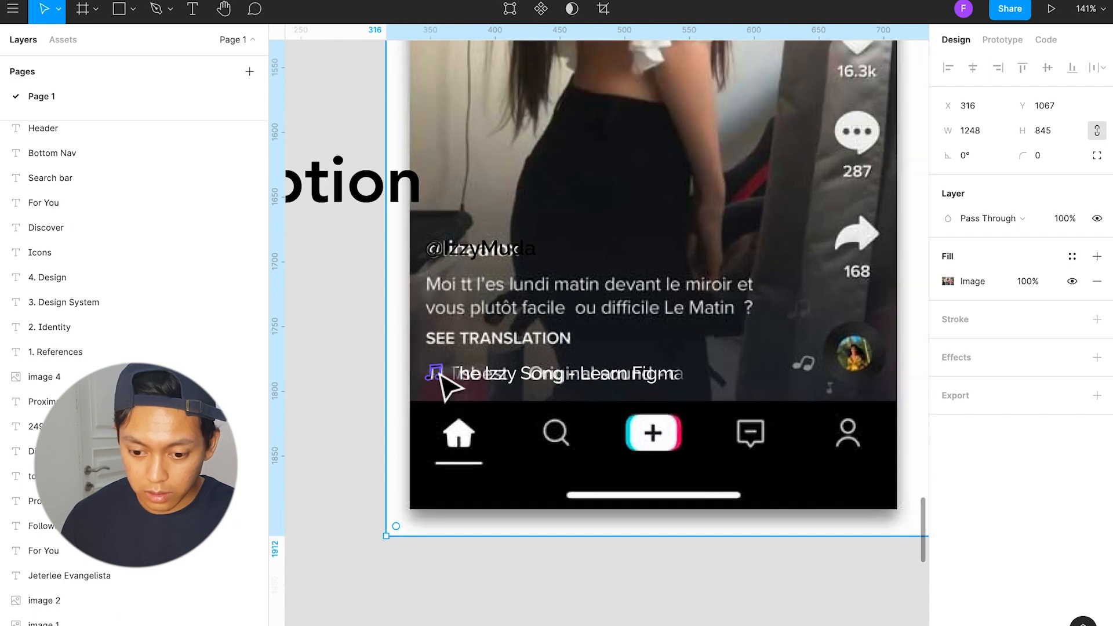
Step: Apply the White color style to the username text, its @ icon and the music icon before the song title
{"action": "left_click", "coordinate": [472, 219]}
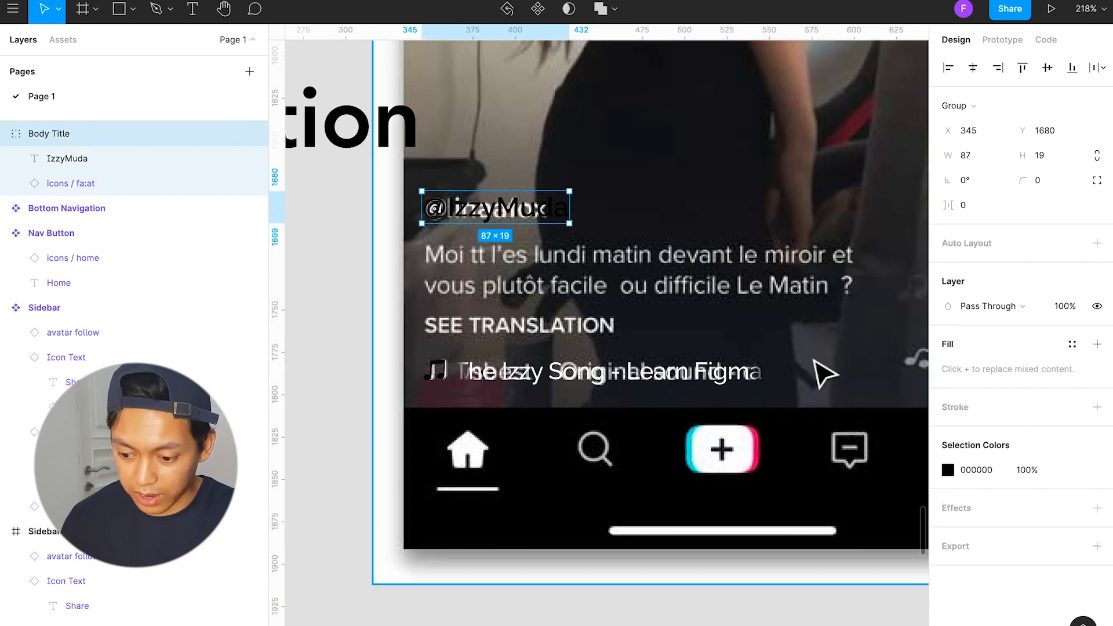
{"action": "key", "text": "Return"}
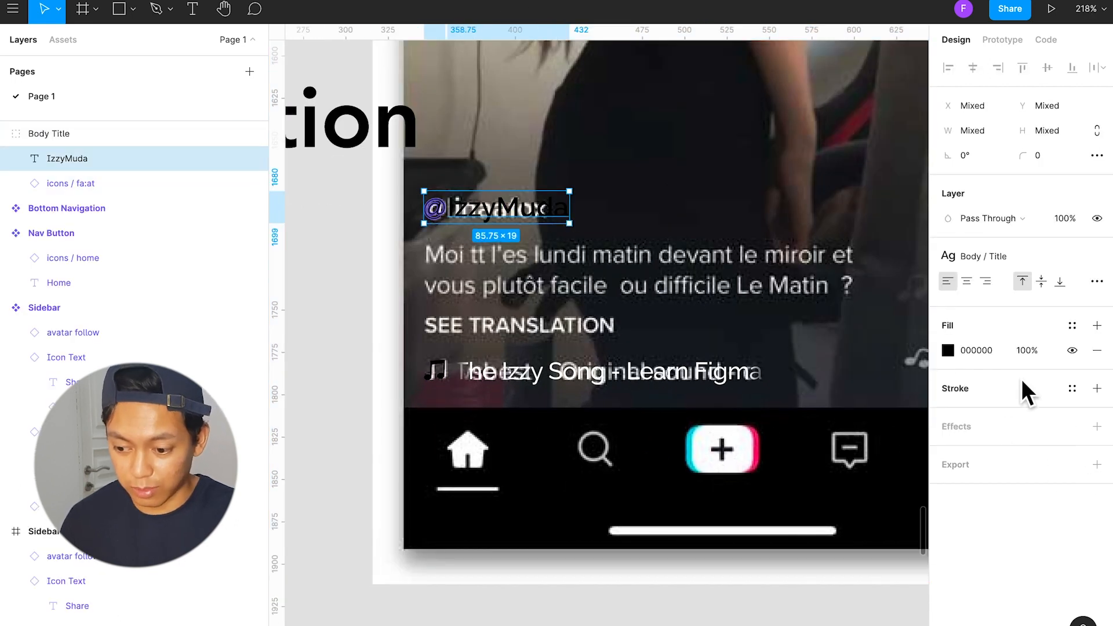
{"action": "left_click", "coordinate": [1072, 325]}
{"action": "left_click", "coordinate": [1034, 385]}
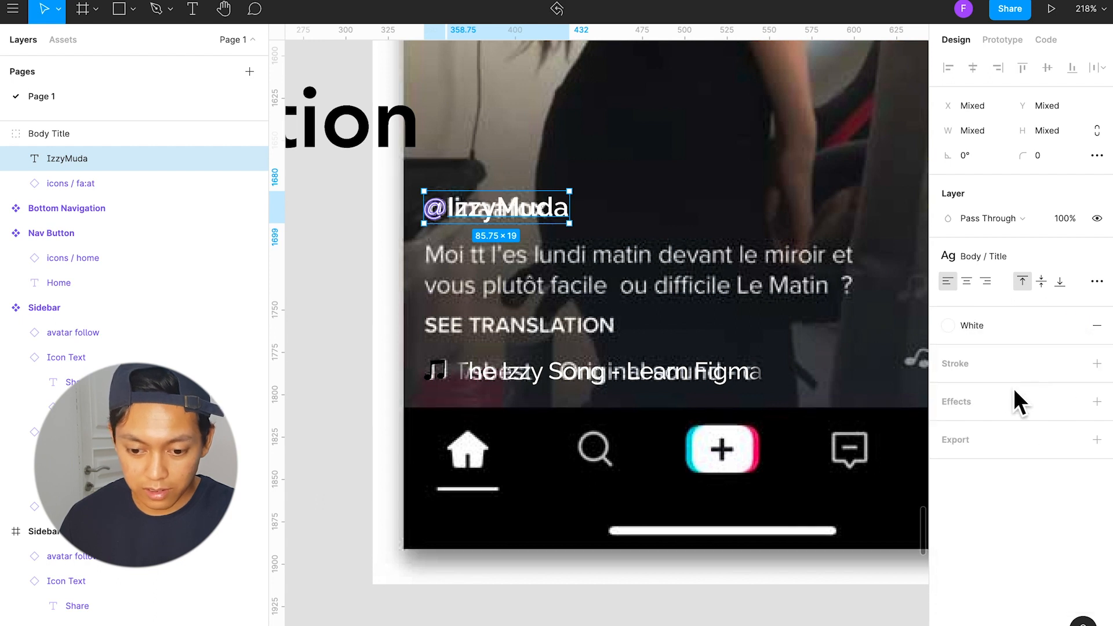
{"action": "left_click", "coordinate": [440, 376]}
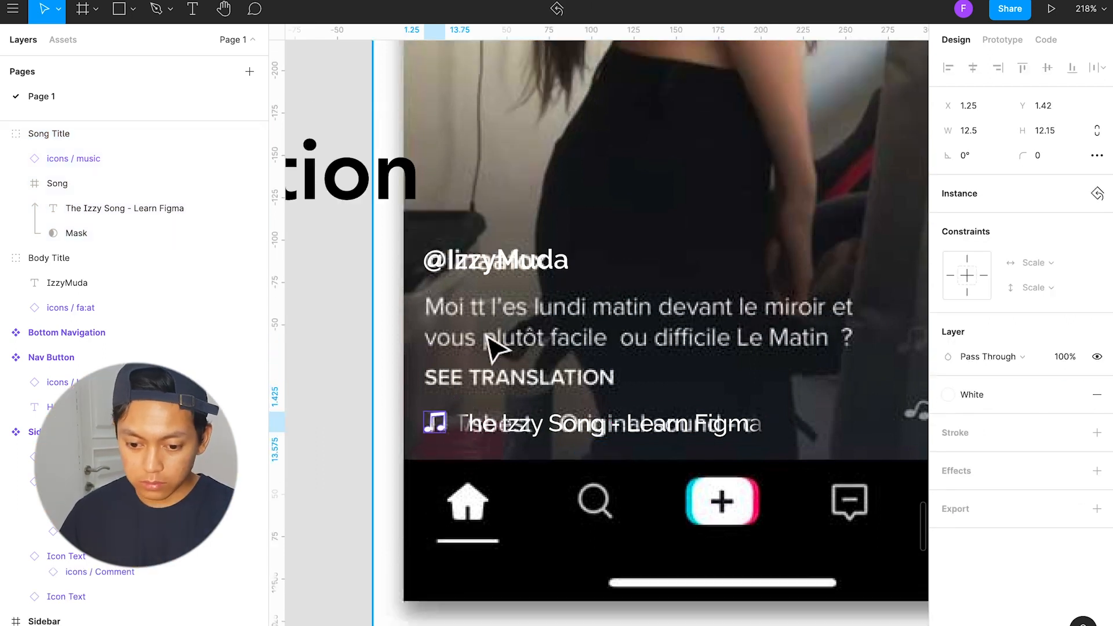
Step: Add a 260 × 36 Body / Description text over the reference caption: the creator's name plus "teaches a tutorial on Figma, recreating the TikTok App"
{"action": "key", "text": "t"}
{"action": "left_click", "coordinate": [413, 241]}
{"action": "type", "text": "Izz"}
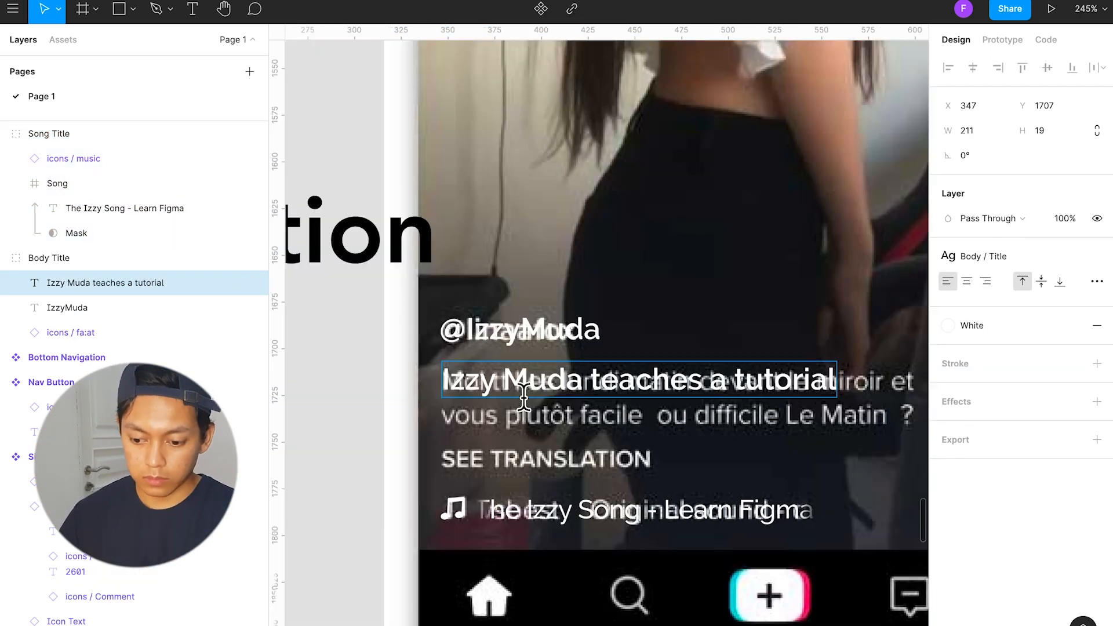
{"action": "type", "text": "on Figma, recreating the TikTok App"}
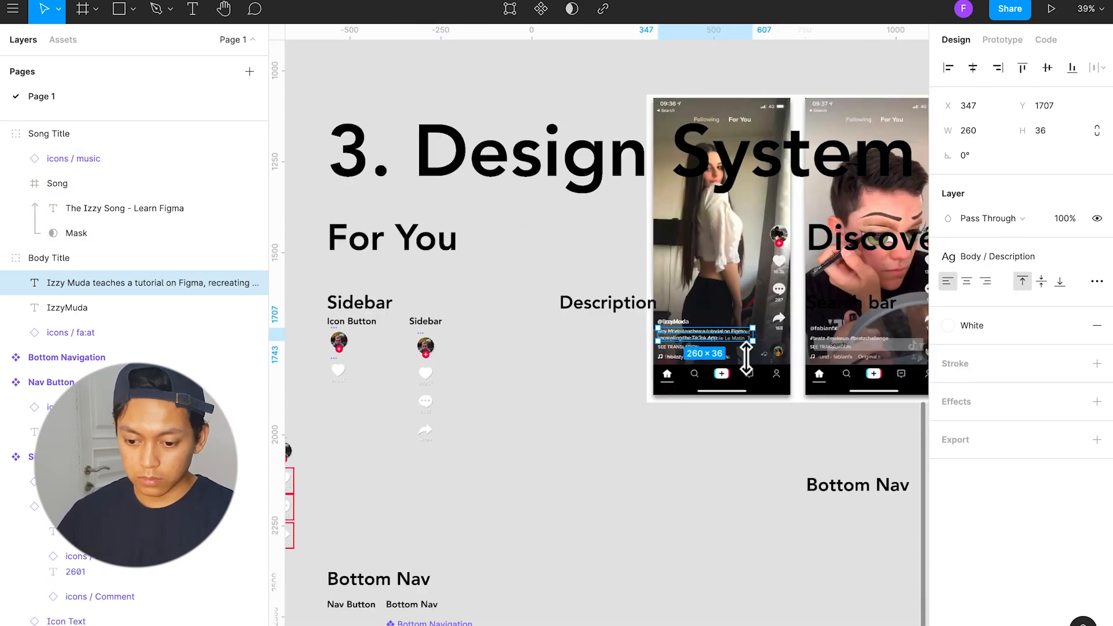
{"action": "scroll", "coordinate": [554, 371], "scroll_direction": "left", "scroll_amount": 2}
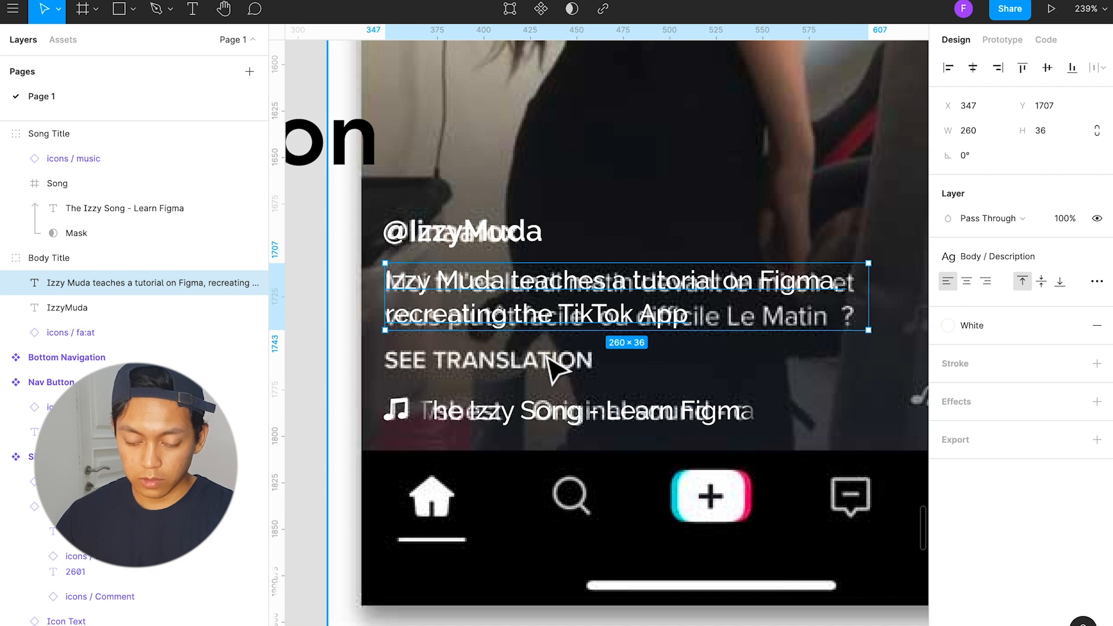
Step: Try wrapping the Body Title group, caption text and Song Title group in an auto layout frame, and undo it
{"action": "left_click", "coordinate": [502, 240]}
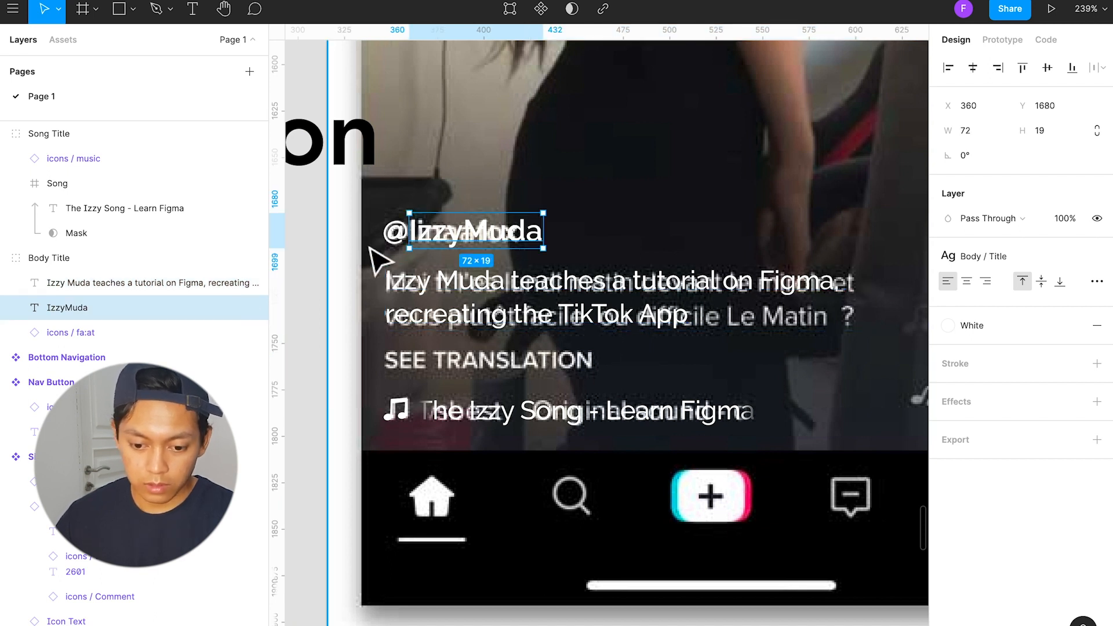
{"action": "left_click", "coordinate": [387, 255]}
{"action": "left_click", "coordinate": [447, 264]}
{"action": "left_click", "coordinate": [487, 315], "text": "shift"}
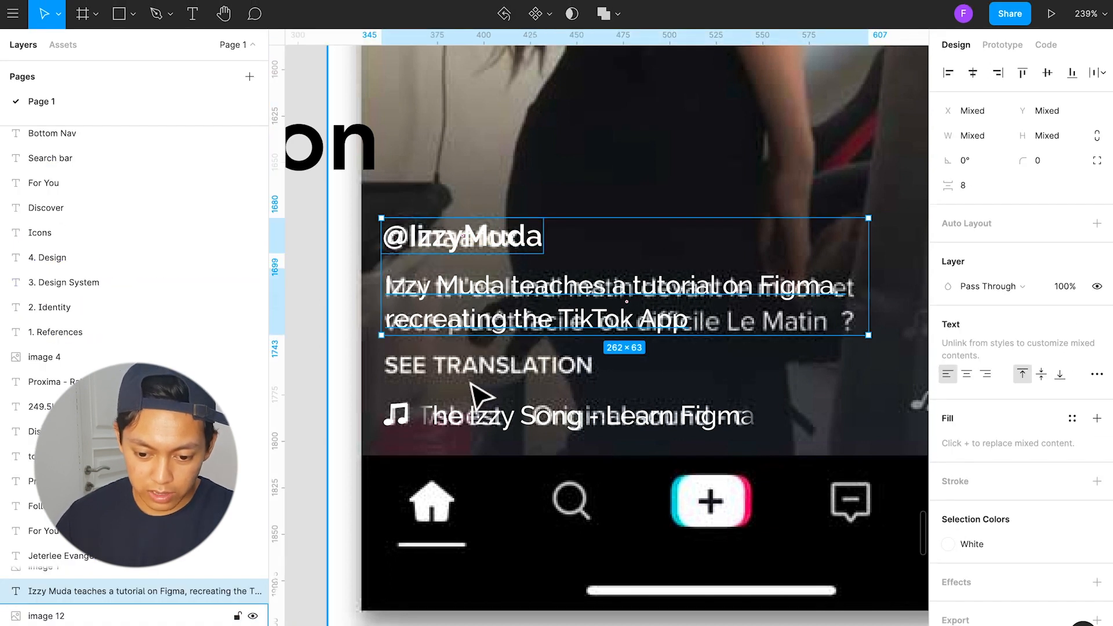
{"action": "left_click", "coordinate": [475, 409], "text": "shift"}
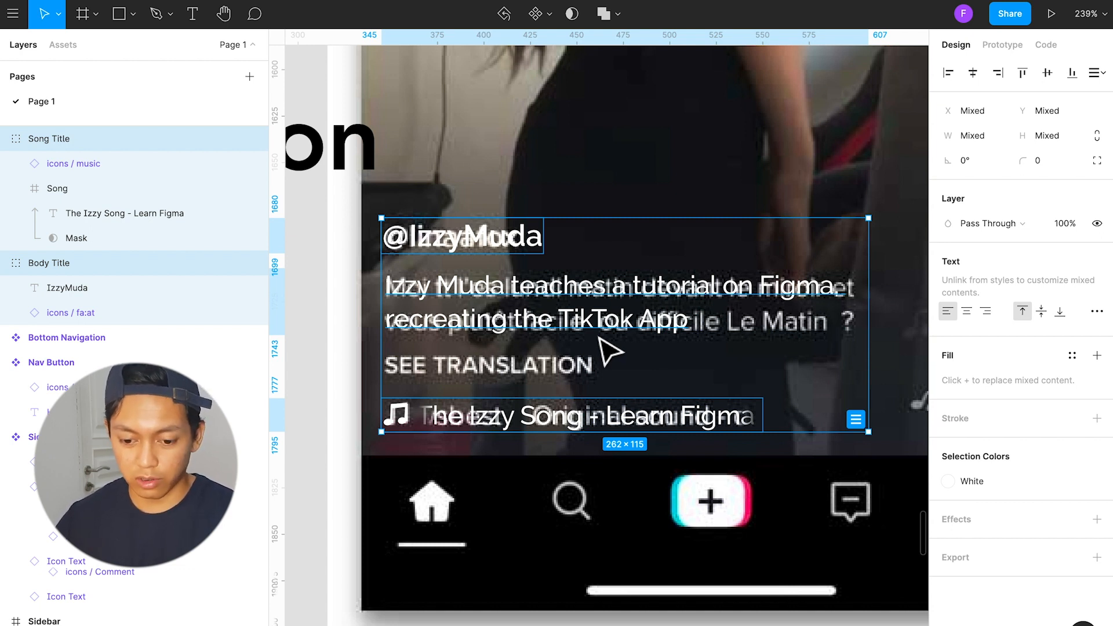
{"action": "left_click", "coordinate": [534, 199]}
{"action": "left_click", "coordinate": [501, 242]}
{"action": "left_click", "coordinate": [515, 291], "text": "shift"}
{"action": "left_click", "coordinate": [520, 417], "text": "shift"}
{"action": "key", "text": "shift+a"}
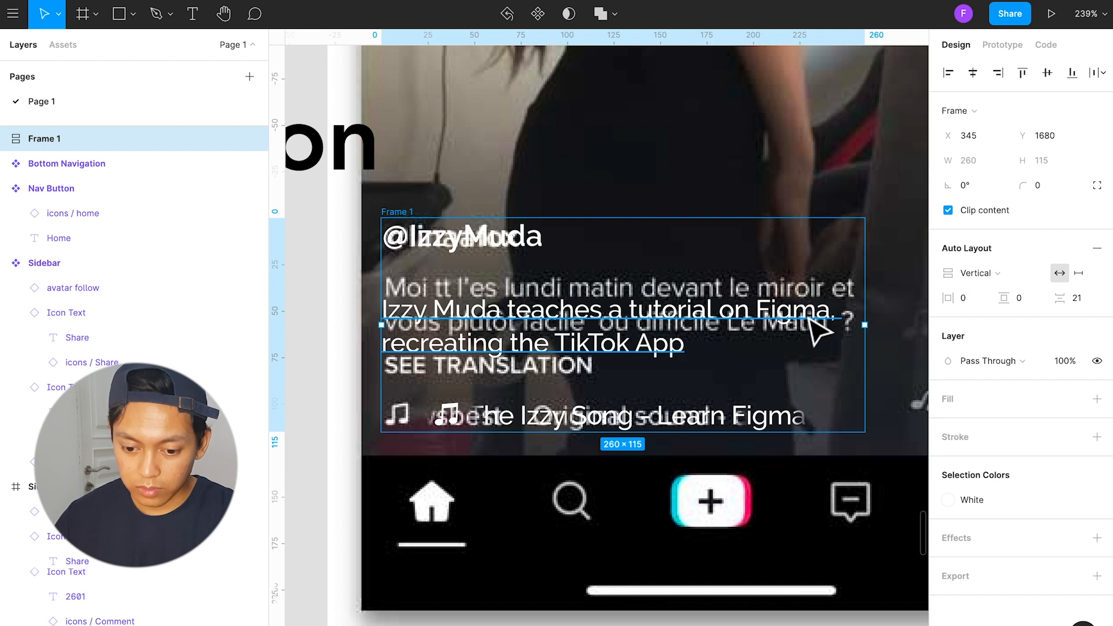
{"action": "key", "text": "super+z"}
Step: Measure the gap between username and caption, and wrap Body Title, the caption and Song Title in a vertical auto layout frame
{"action": "left_click", "coordinate": [498, 249]}
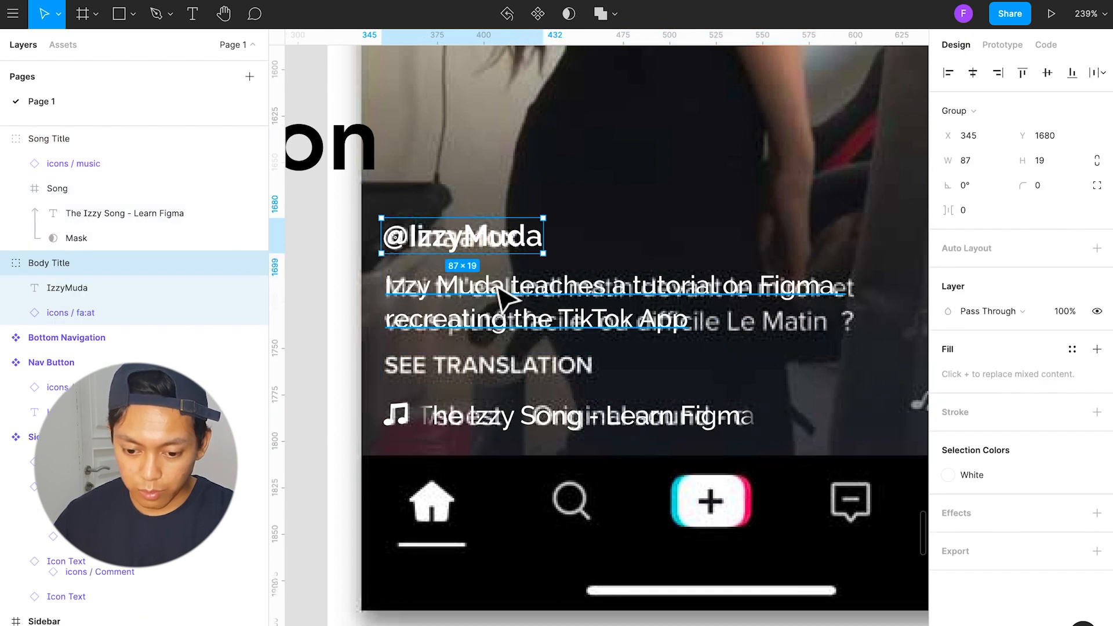
{"action": "left_click", "coordinate": [497, 287]}
{"action": "key", "text": "alt"}
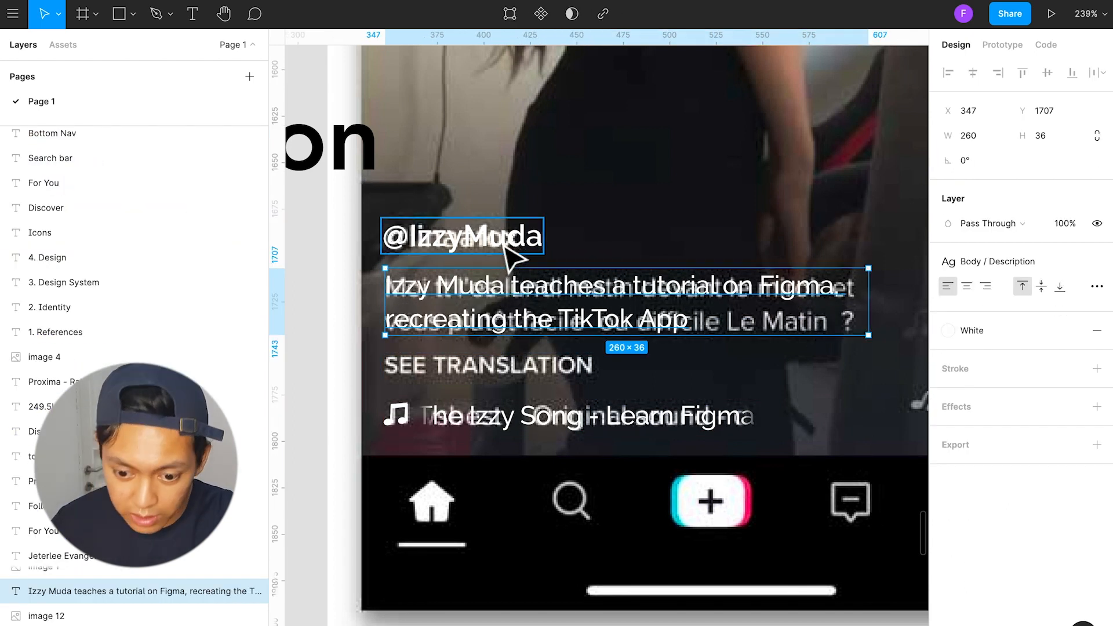
{"action": "left_click", "coordinate": [505, 245]}
{"action": "left_click", "coordinate": [512, 309], "text": "shift"}
{"action": "left_click", "coordinate": [509, 415], "text": "shift"}
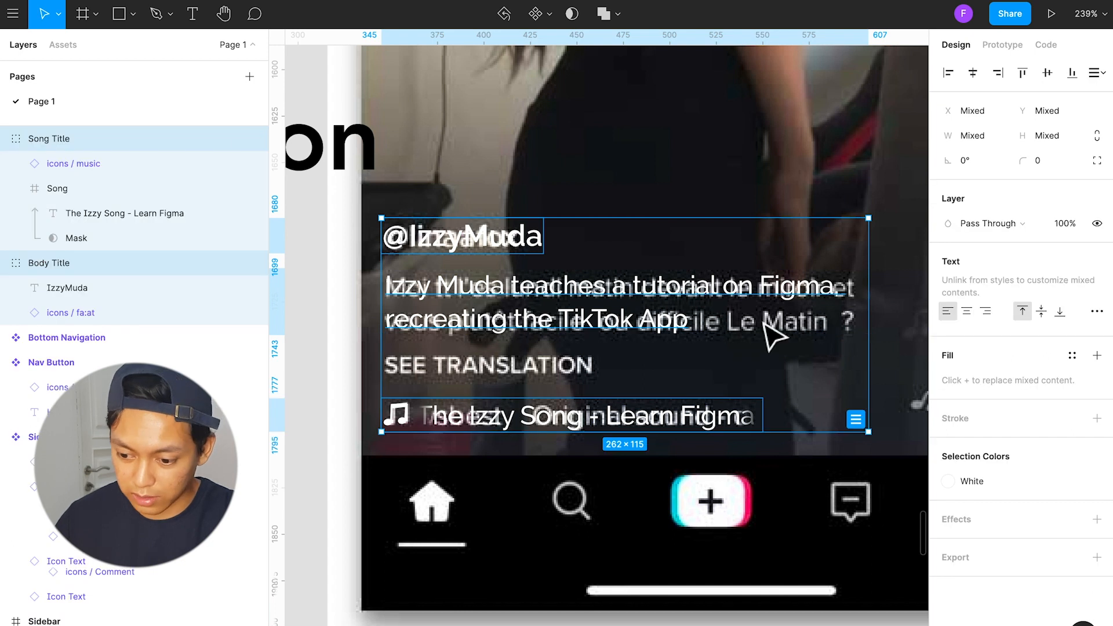
{"action": "key", "text": "shift+a"}
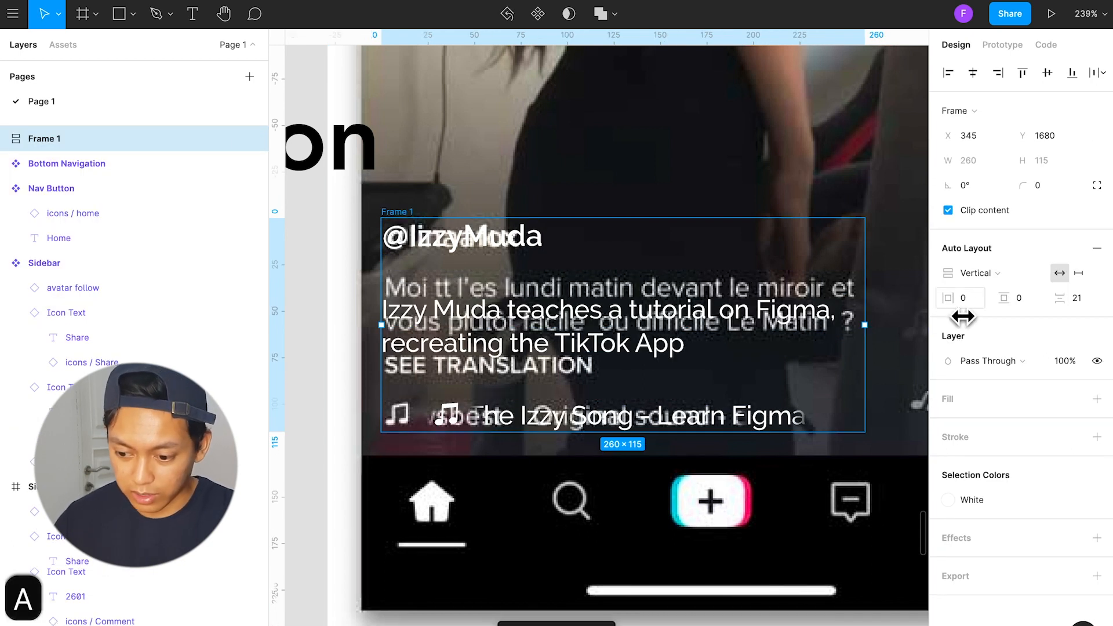
Step: Set the spacing between items in the new auto layout frame to 8
{"action": "left_click", "coordinate": [1032, 300]}
{"action": "left_click", "coordinate": [1094, 302]}
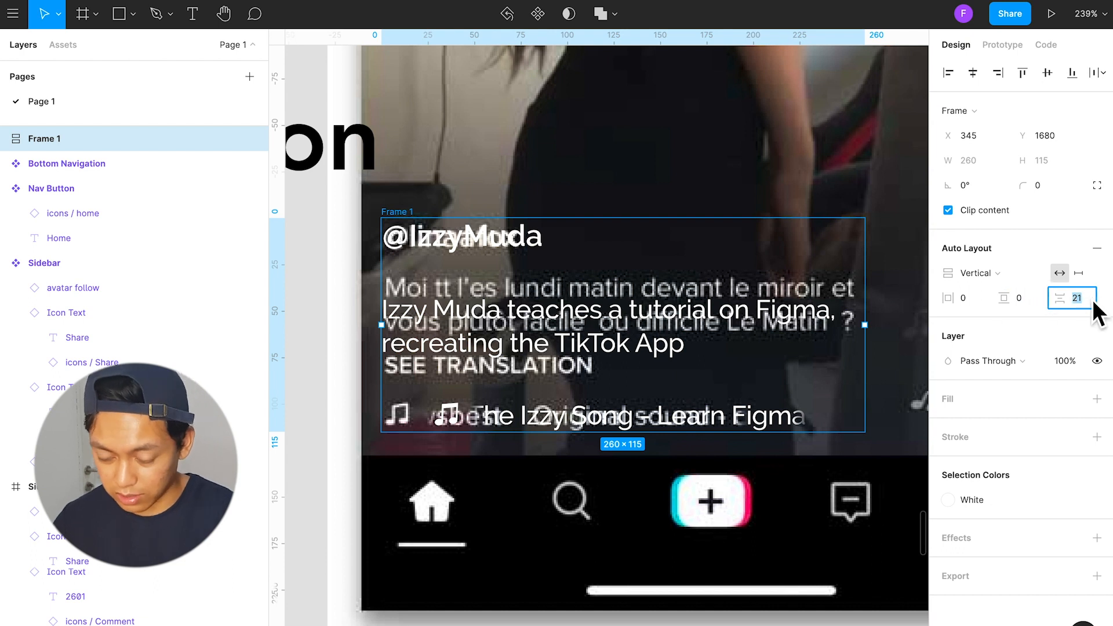
{"action": "type", "text": "8"}
{"action": "key", "text": "Return"}
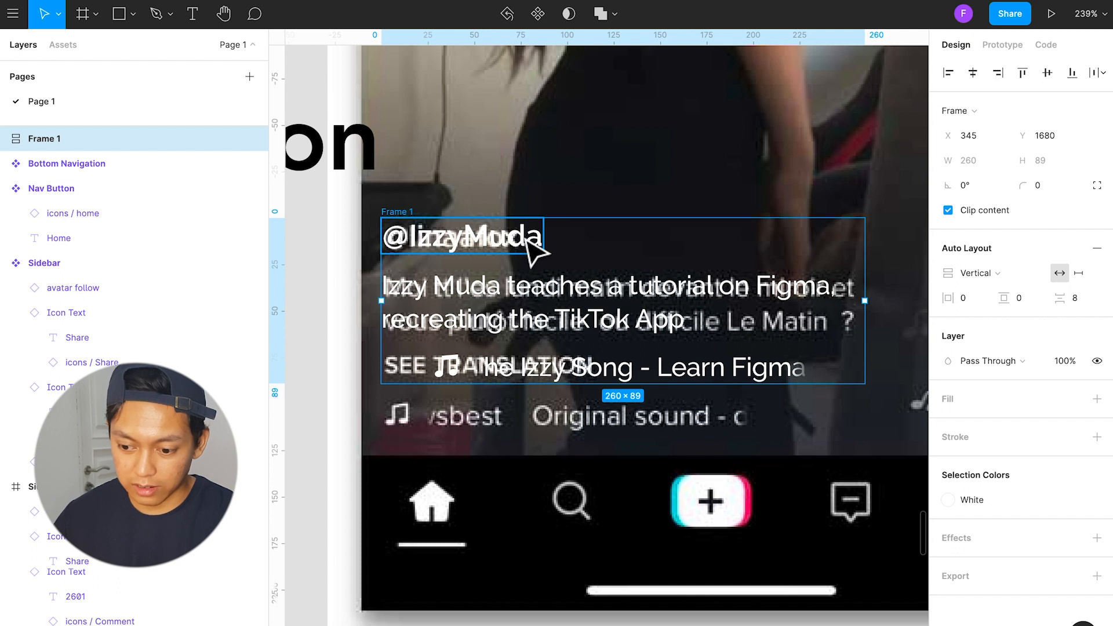
Step: Move the auto layout frame down to Y 1708 over the reference caption area and left-align its three items
{"action": "left_click_drag", "start_coordinate": [498, 247], "coordinate": [488, 303]}
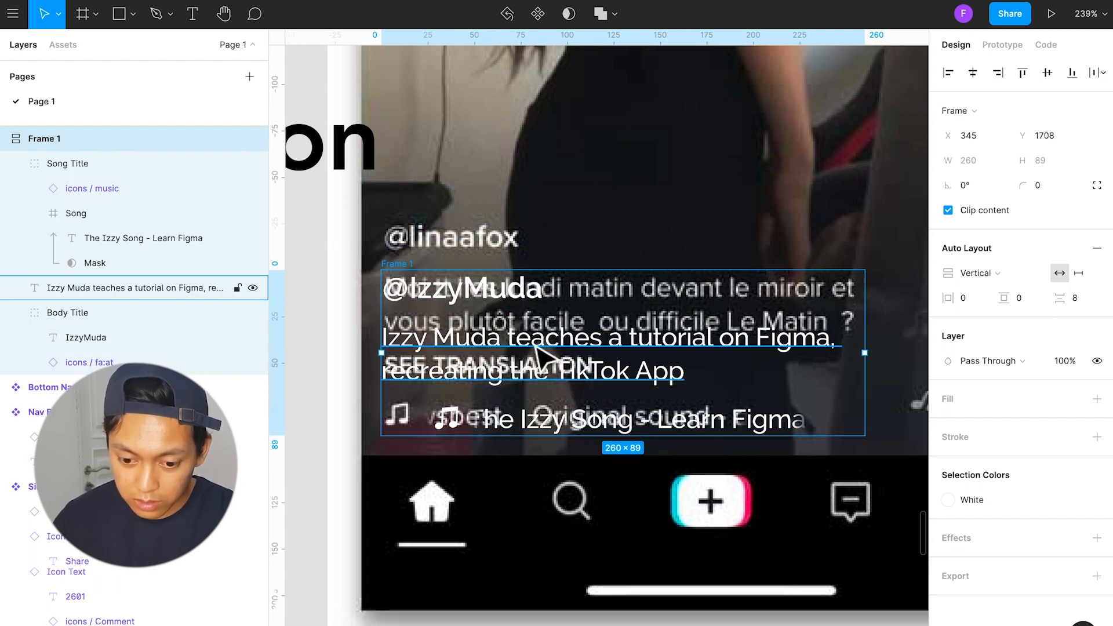
{"action": "key", "text": "super+a"}
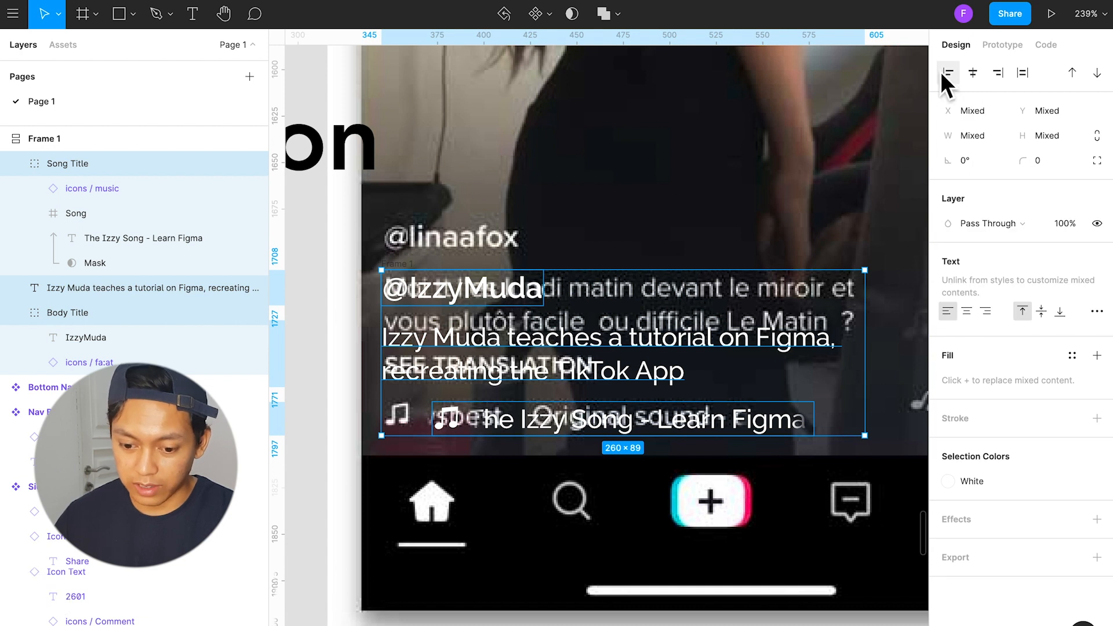
{"action": "left_click", "coordinate": [945, 72]}
Step: Move the Body Title, caption and Song Title out of their frame to the empty canvas below the reference screenshot, at Y 1933
{"action": "scroll", "coordinate": [452, 459], "scroll_direction": "down", "scroll_amount": 5}
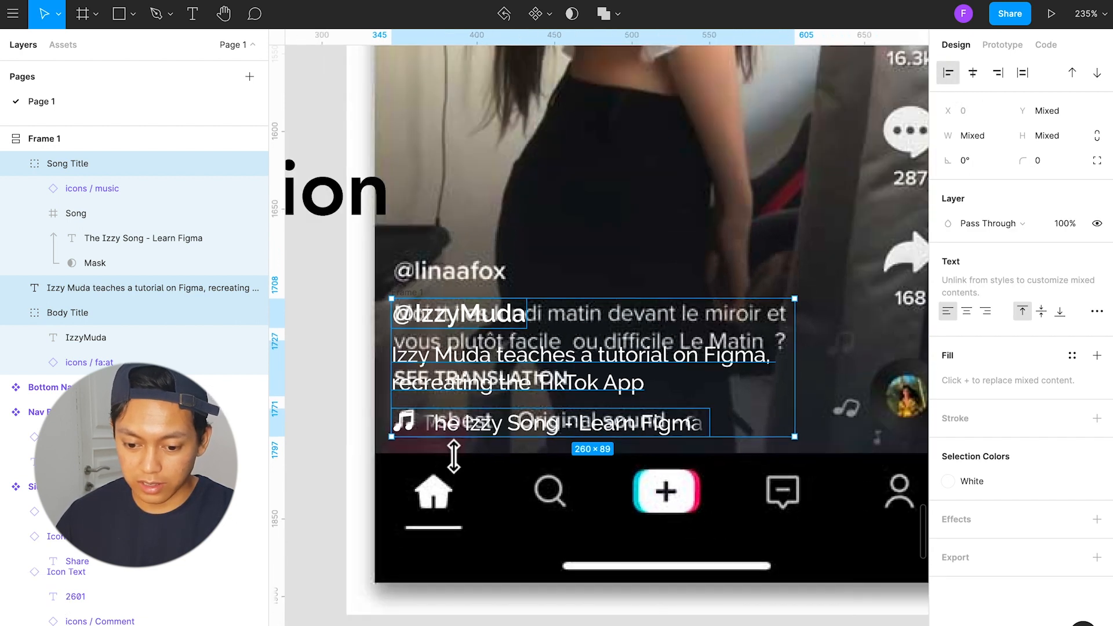
{"action": "left_click_drag", "start_coordinate": [464, 401], "coordinate": [458, 597]}
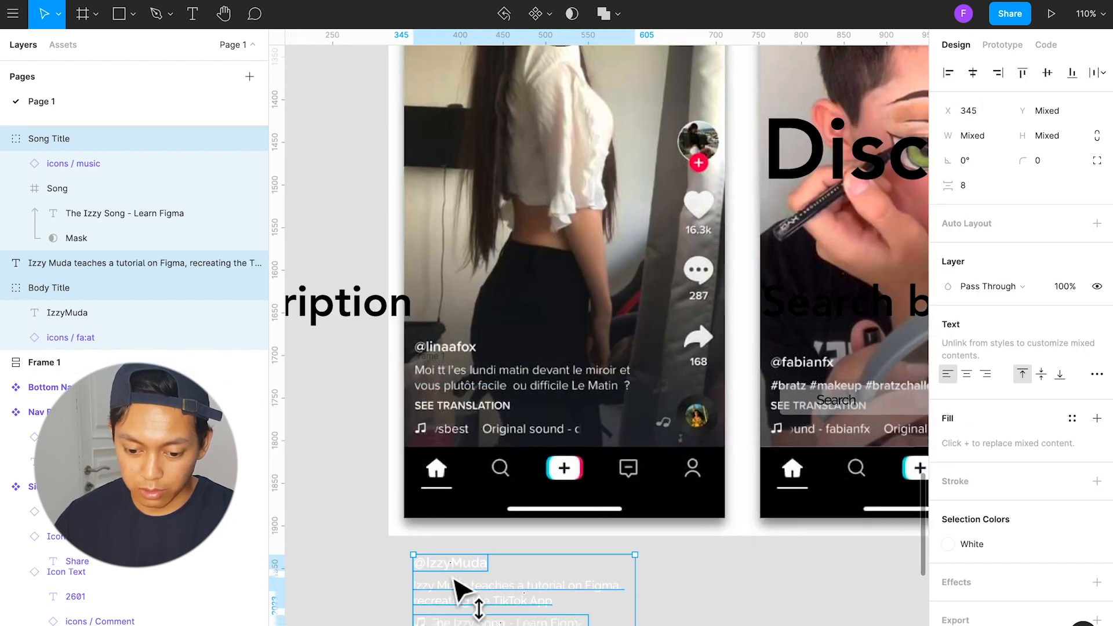
{"action": "scroll", "coordinate": [456, 590], "scroll_direction": "down", "scroll_amount": 3}
{"action": "scroll", "coordinate": [519, 500], "scroll_direction": "up", "scroll_amount": 5}
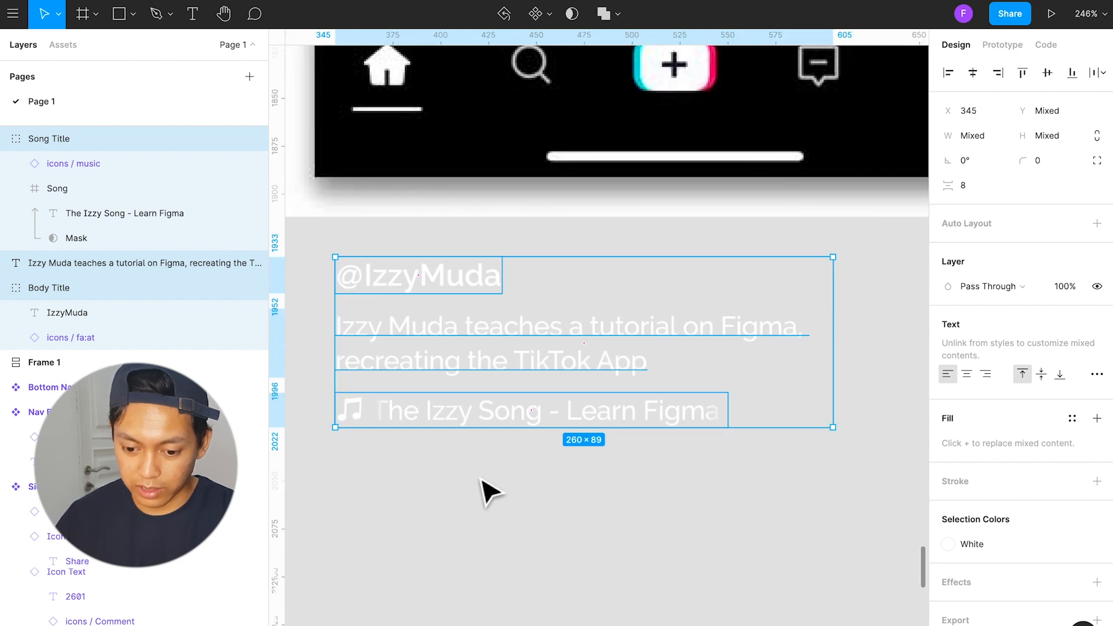
Step: Place a 288 × 123 rectangle behind the username, caption and song title at X 332, Y 1923, and fill it with the Black style
{"action": "left_click", "coordinate": [491, 513]}
{"action": "key", "text": "r"}
{"action": "left_click_drag", "start_coordinate": [310, 238], "coordinate": [862, 473]}
{"action": "key", "text": "alt+super+bracketleft"}
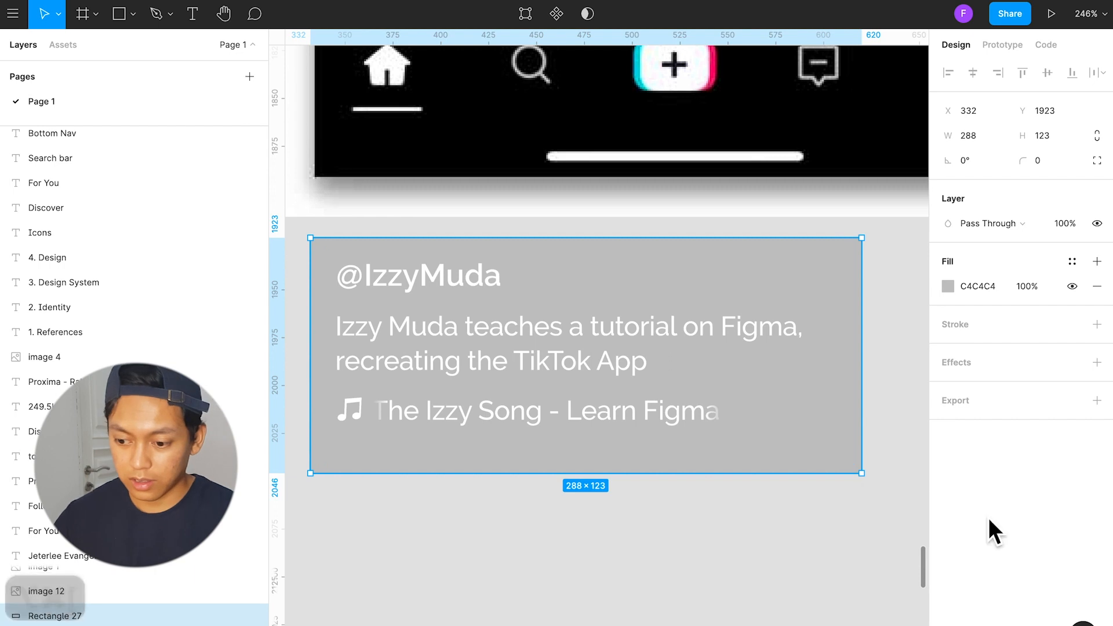
{"action": "left_click", "coordinate": [1073, 261]}
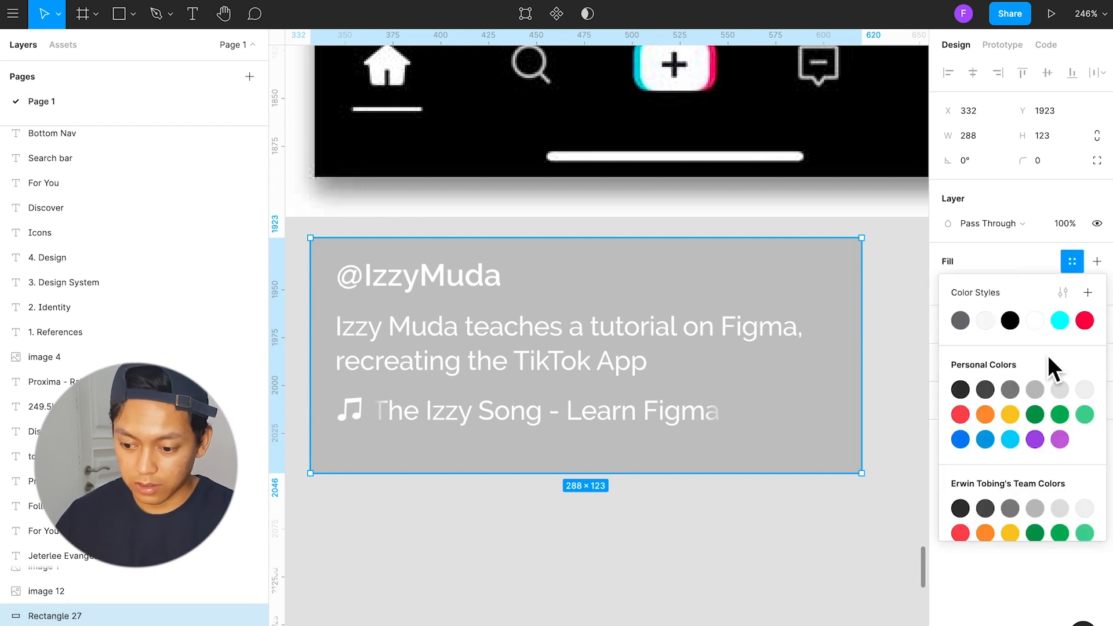
{"action": "left_click", "coordinate": [1018, 325]}
{"action": "left_click", "coordinate": [650, 592]}
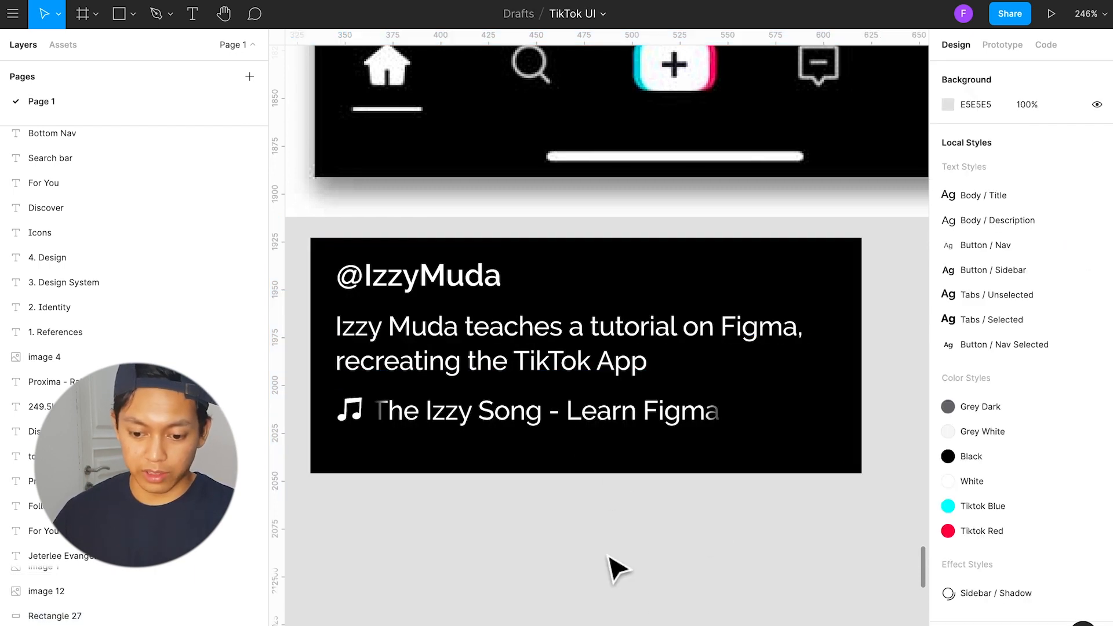
Step: Examine the items on the black rectangle and the Frame 1 layer remaining over the reference screenshot
{"action": "left_click", "coordinate": [540, 331]}
{"action": "left_click", "coordinate": [632, 504]}
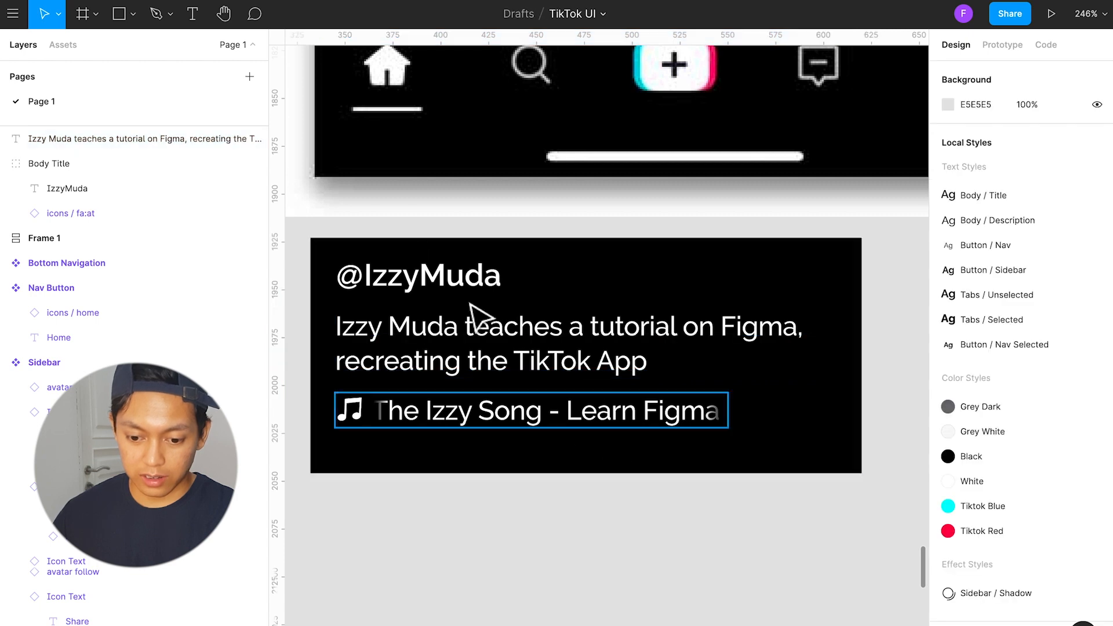
{"action": "left_click", "coordinate": [432, 285]}
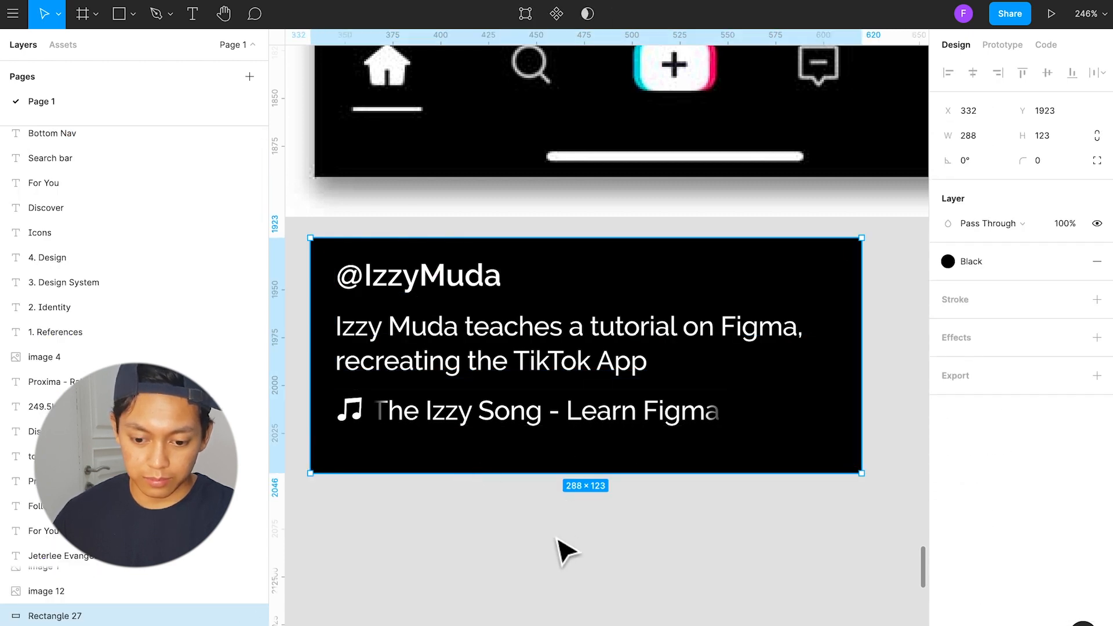
{"action": "left_click", "coordinate": [516, 373]}
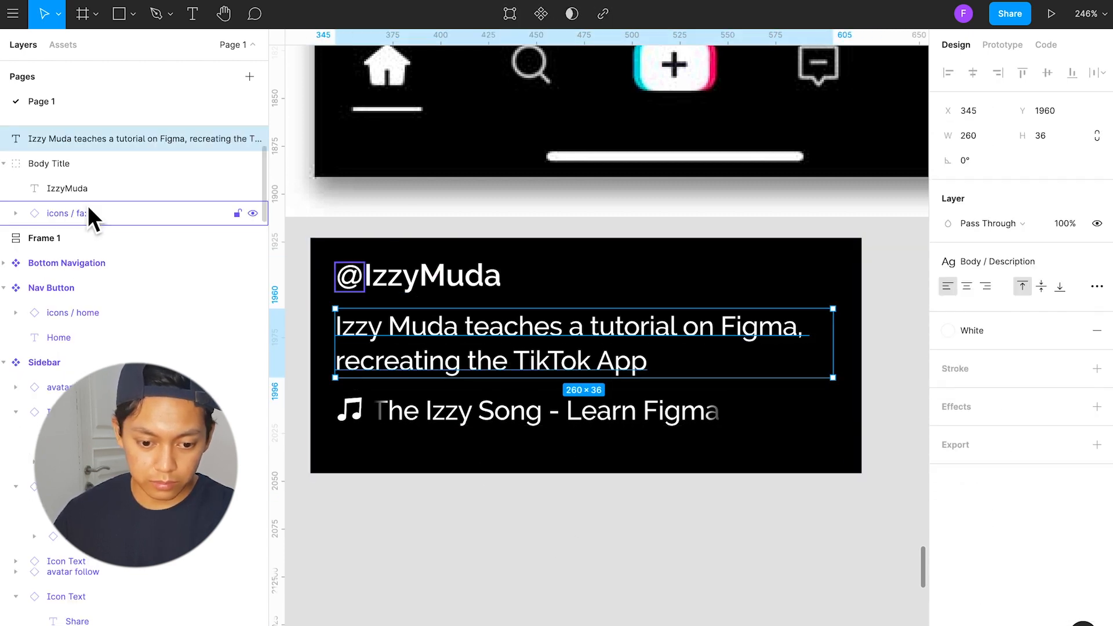
{"action": "scroll", "coordinate": [87, 232], "scroll_direction": "up", "scroll_amount": 3}
{"action": "scroll", "coordinate": [479, 281], "scroll_direction": "down", "scroll_amount": 1}
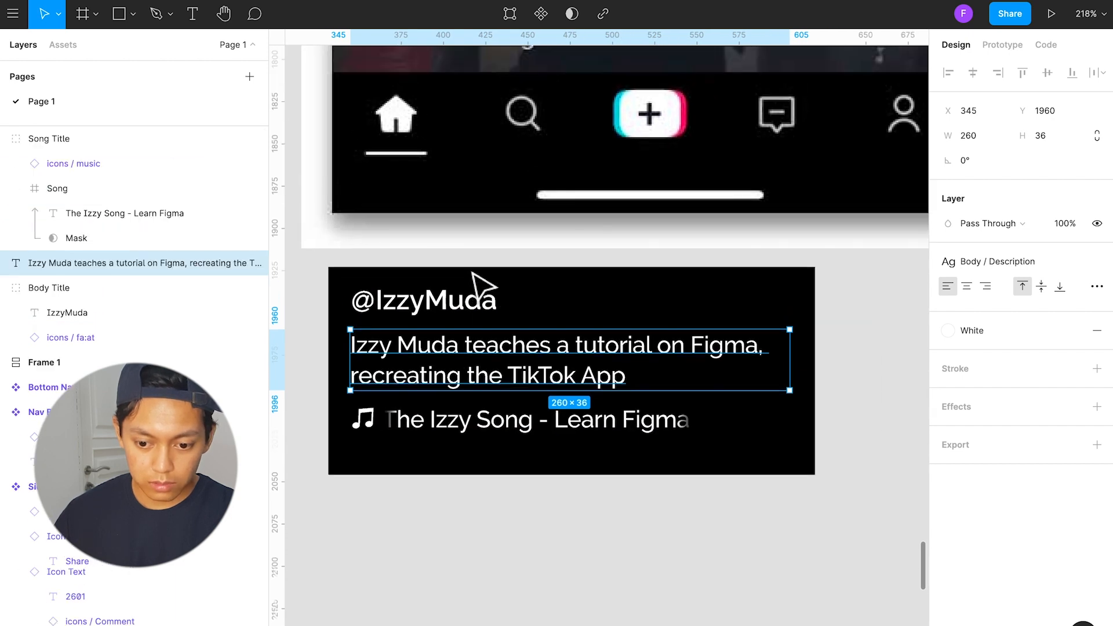
{"action": "scroll", "coordinate": [478, 281], "scroll_direction": "up", "scroll_amount": 5}
{"action": "left_click", "coordinate": [459, 216]}
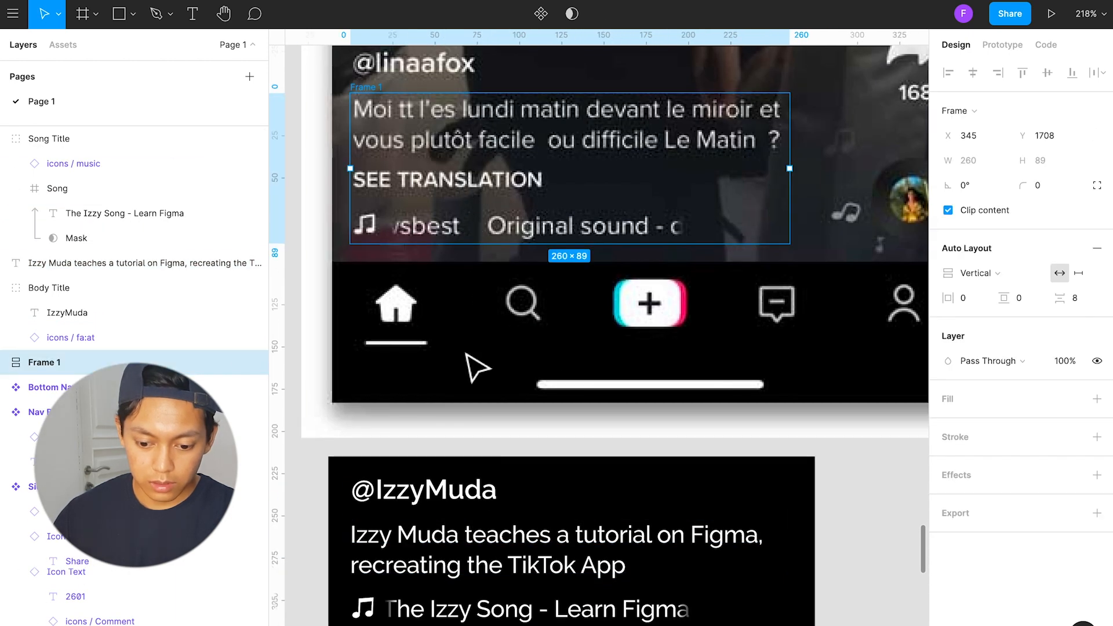
Step: Undo the black rectangle and the move of the three items out of the auto layout frame
{"action": "key", "text": "super+z"}
{"action": "key", "text": "super+z"}
{"action": "key", "text": "super+z"}
{"action": "key", "text": "super+z"}
{"action": "key", "text": "super+z"}
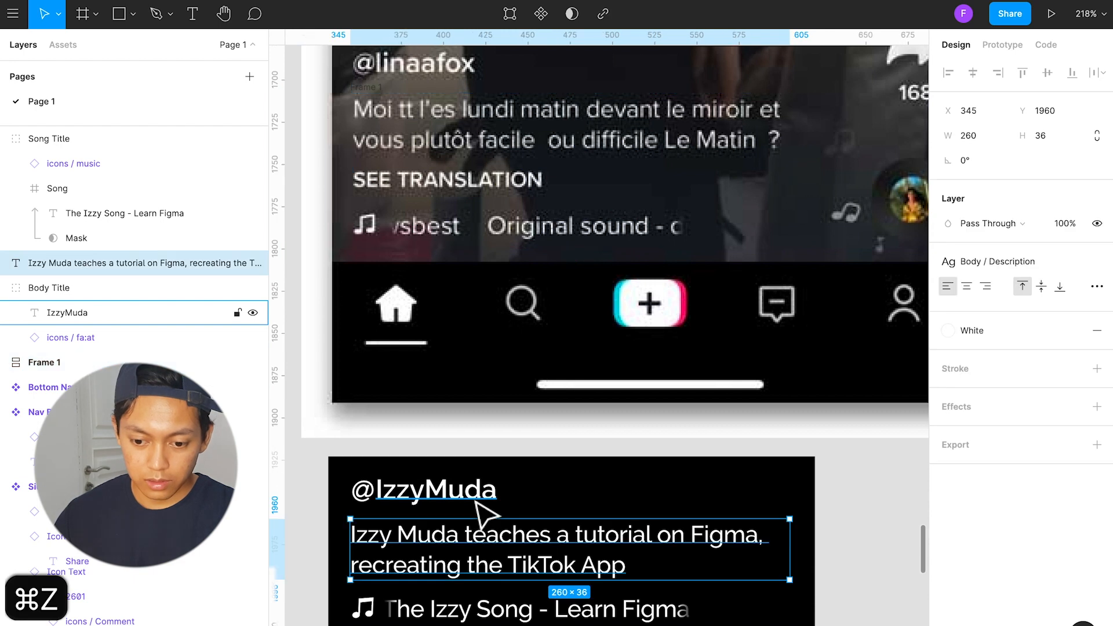
{"action": "key", "text": "super+z"}
{"action": "key", "text": "super+z"}
{"action": "key", "text": "super+z"}
{"action": "key", "text": "super+z"}
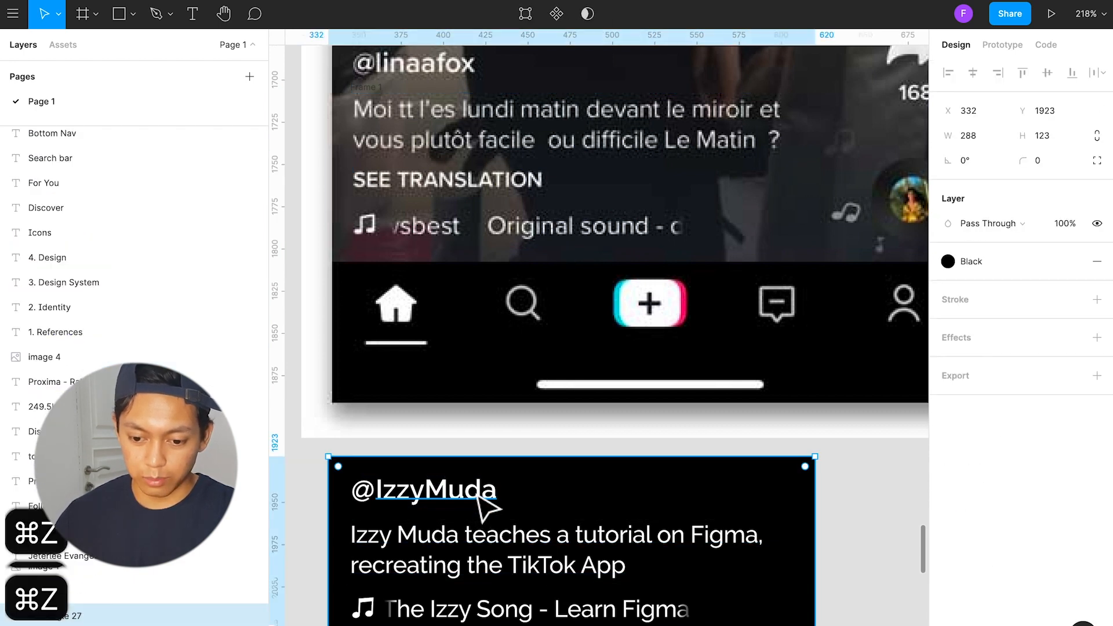
{"action": "key", "text": "super+z"}
{"action": "key", "text": "super+z"}
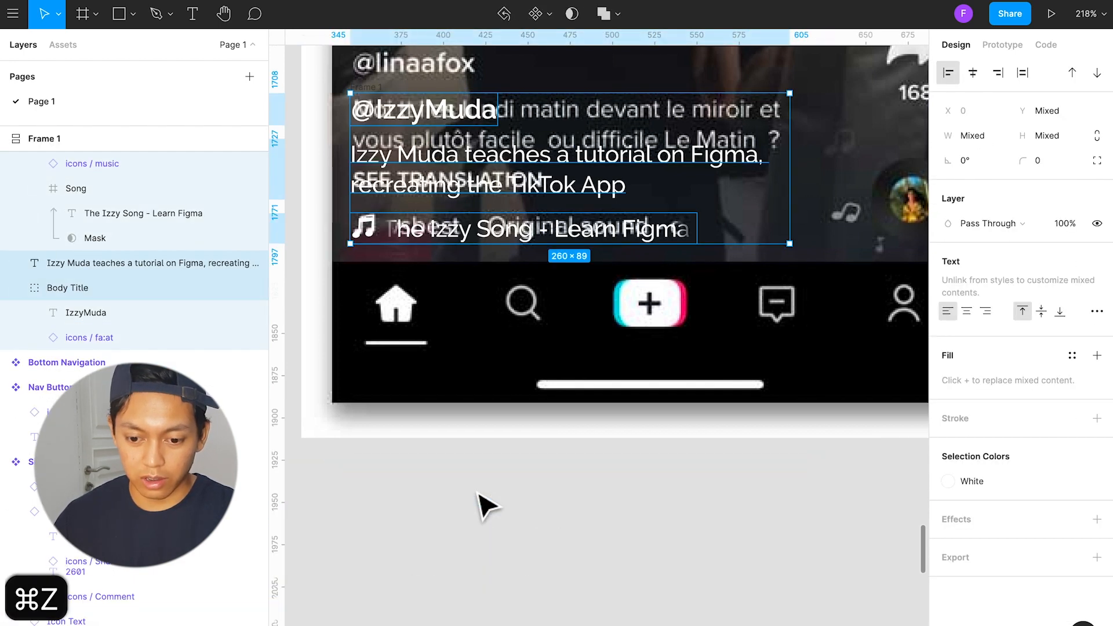
Step: Move the auto layout Frame 1 off the reference screenshot to the empty canvas below, at X 345, Y 1938
{"action": "left_click", "coordinate": [367, 86]}
{"action": "left_click_drag", "start_coordinate": [369, 92], "coordinate": [363, 482]}
{"action": "scroll", "coordinate": [406, 487], "scroll_direction": "down", "scroll_amount": 1}
Step: Rename the auto layout frame Frame 1 as Description
{"action": "key", "text": "super+r"}
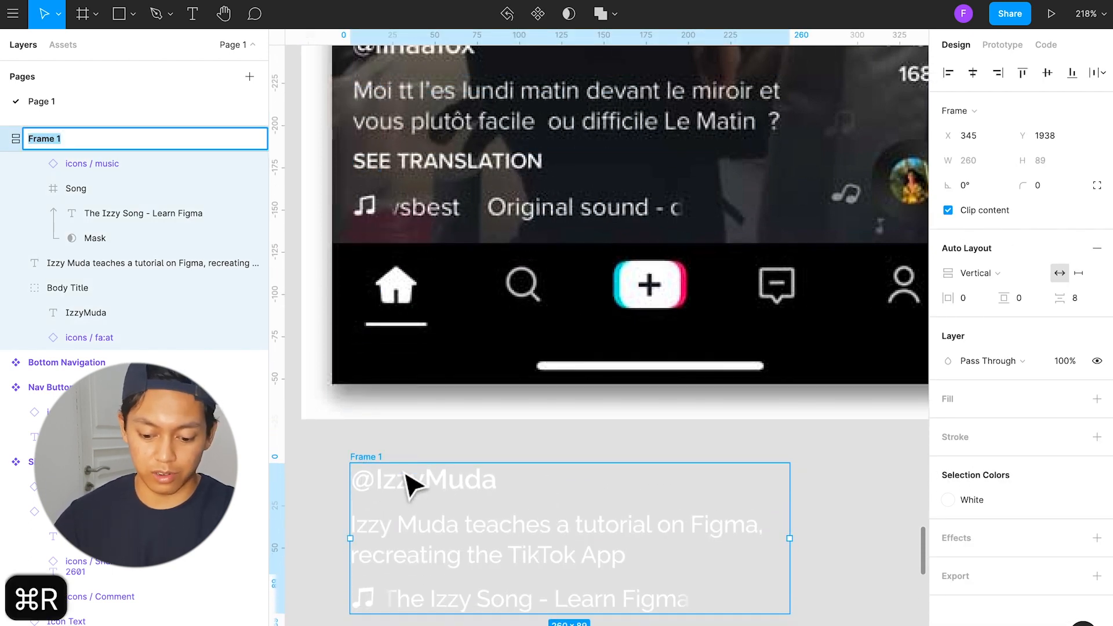
{"action": "type", "text": "Desctipti"}
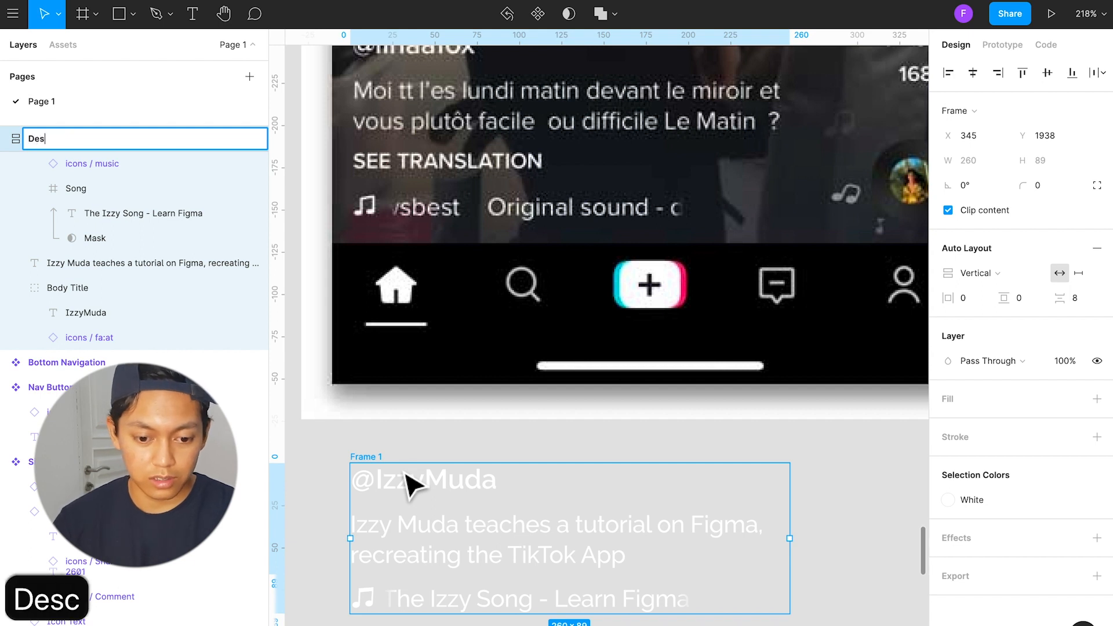
{"action": "key", "text": "BackSpace"}
{"action": "key", "text": "BackSpace"}
{"action": "key", "text": "BackSpace"}
{"action": "key", "text": "BackSpace"}
{"action": "key", "text": "BackSpace"}
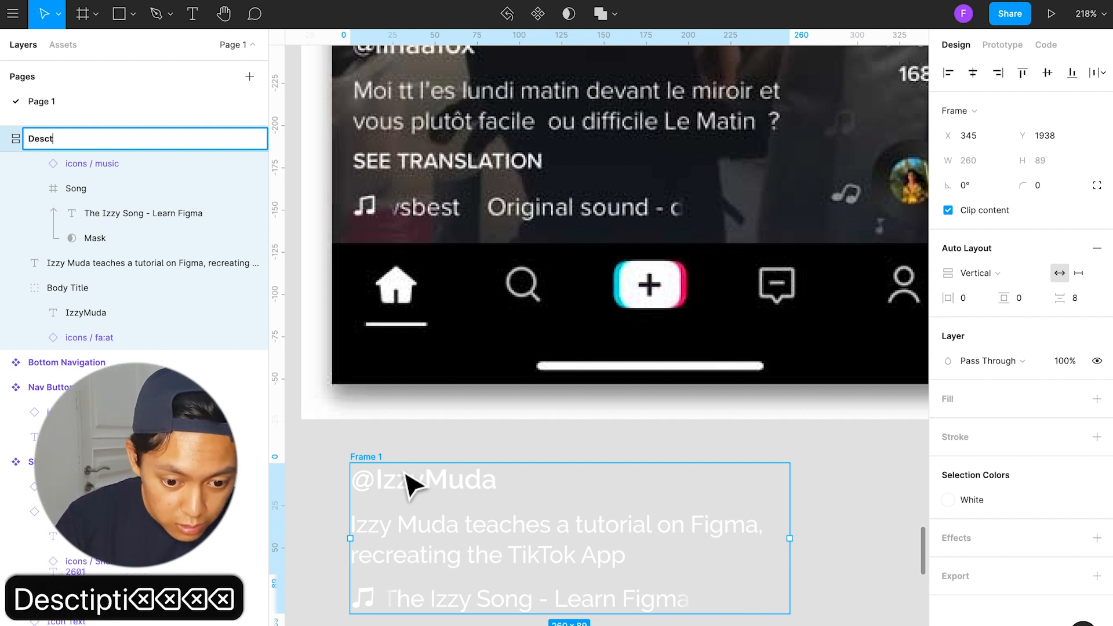
{"action": "type", "text": "ription"}
{"action": "key", "text": "Return"}
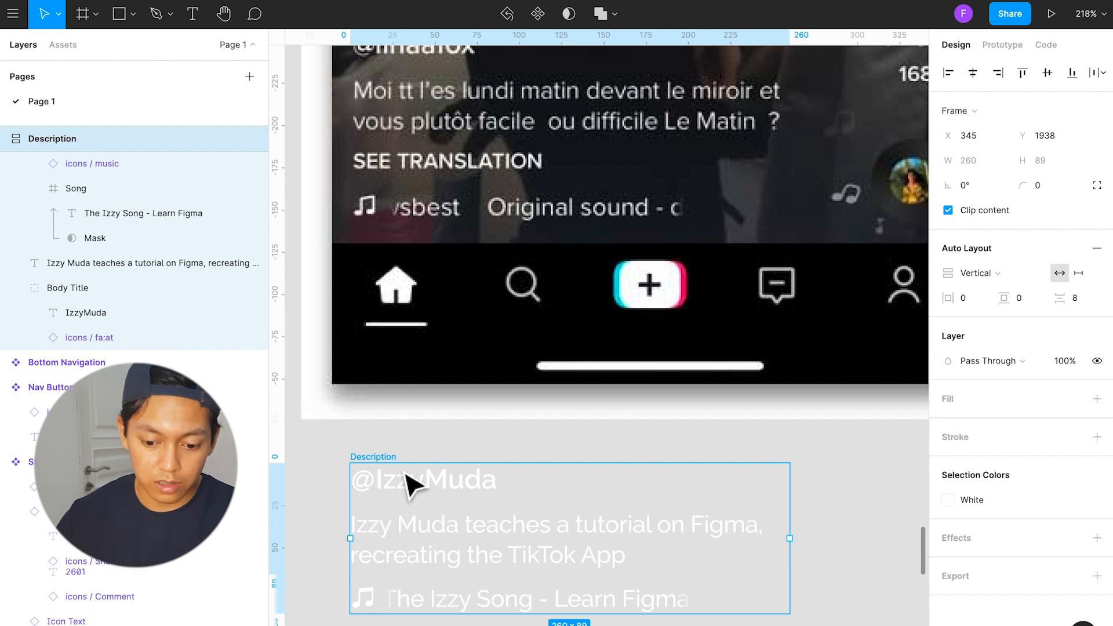
Step: Place a 286 × 124 rectangle behind the Description frame at X 331, Y 1920, and fill it with the Black style
{"action": "left_click", "coordinate": [418, 457]}
{"action": "key", "text": "r"}
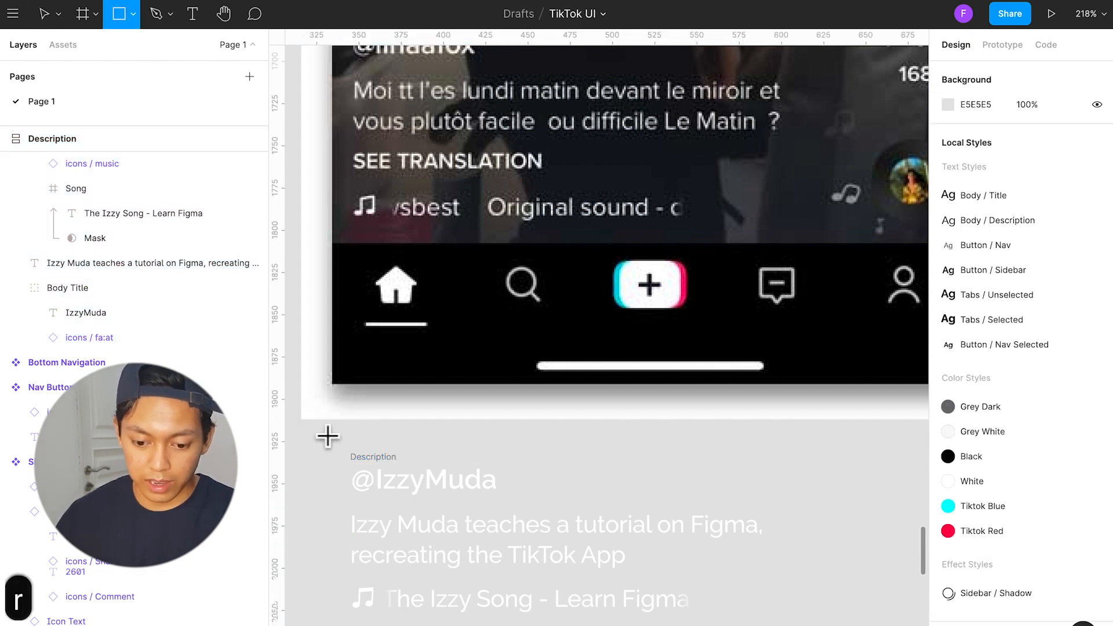
{"action": "left_click_drag", "start_coordinate": [326, 433], "coordinate": [810, 625]}
{"action": "key", "text": "super+alt+bracketleft"}
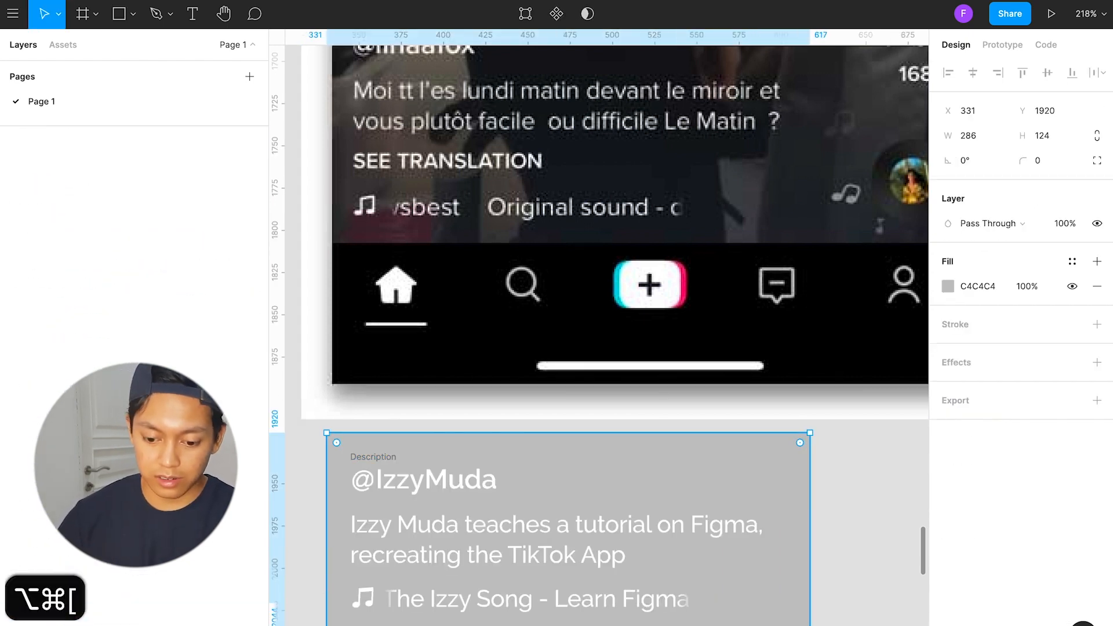
{"action": "left_click", "coordinate": [1073, 262]}
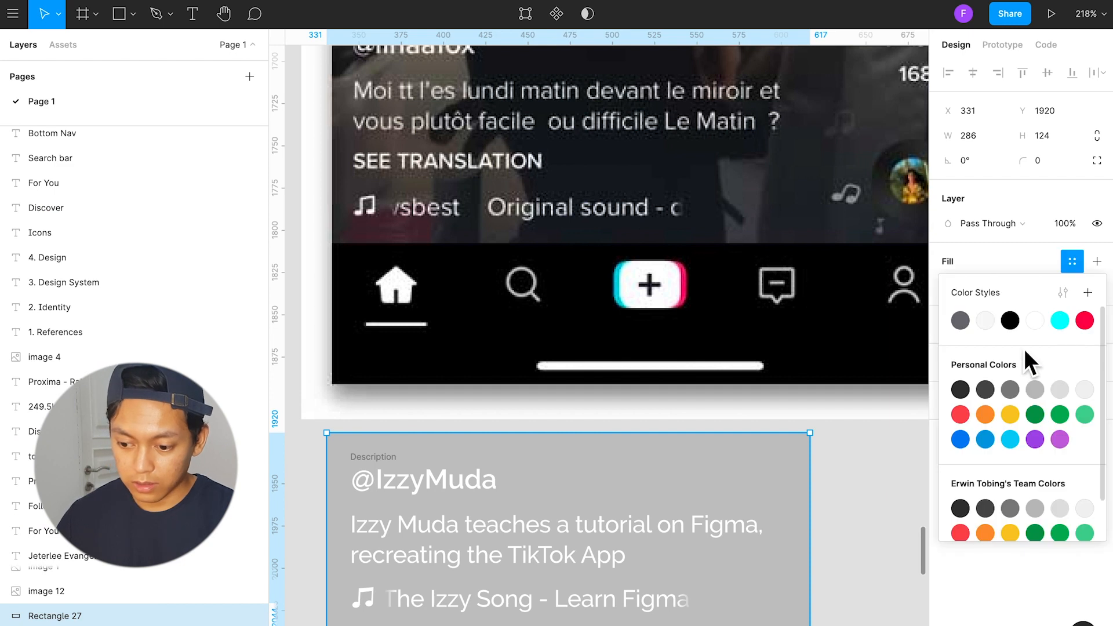
{"action": "left_click", "coordinate": [1012, 321]}
Step: Delete the second line of the caption and the comma before it, ending the text at "Figma"
{"action": "double_click", "coordinate": [626, 558]}
{"action": "left_click", "coordinate": [632, 560]}
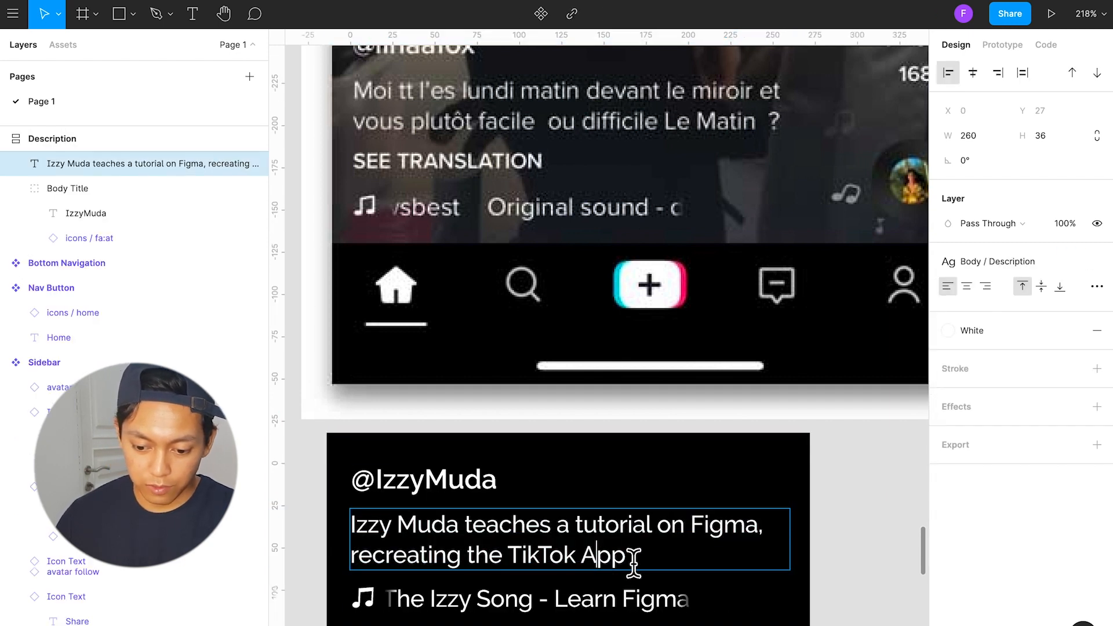
{"action": "left_click_drag", "start_coordinate": [612, 560], "coordinate": [342, 574]}
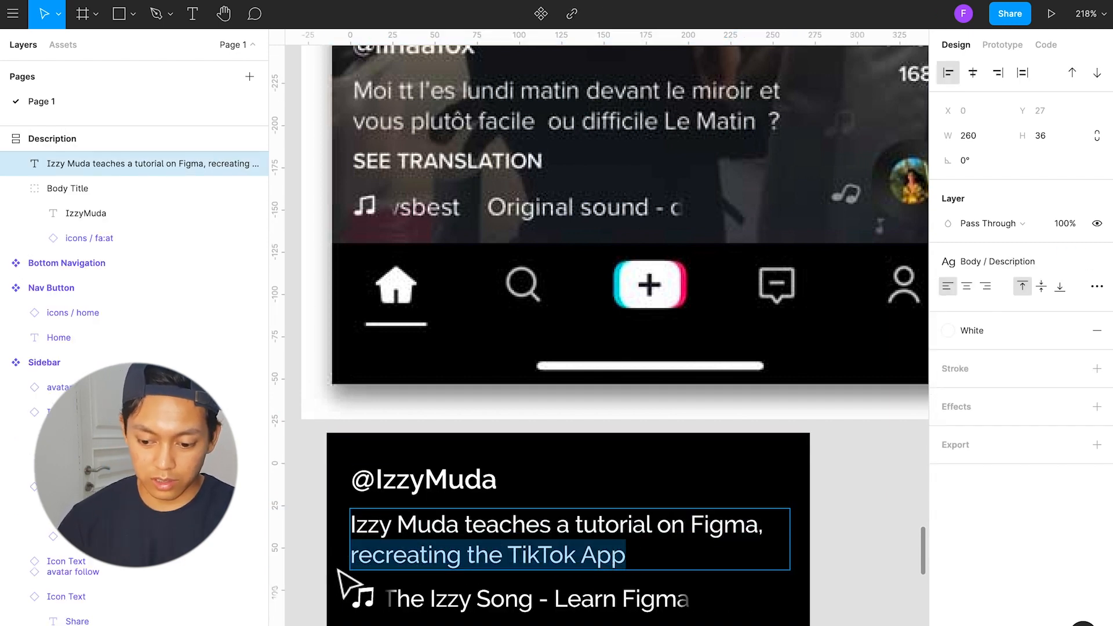
{"action": "key", "text": "BackSpace"}
{"action": "key", "text": "BackSpace"}
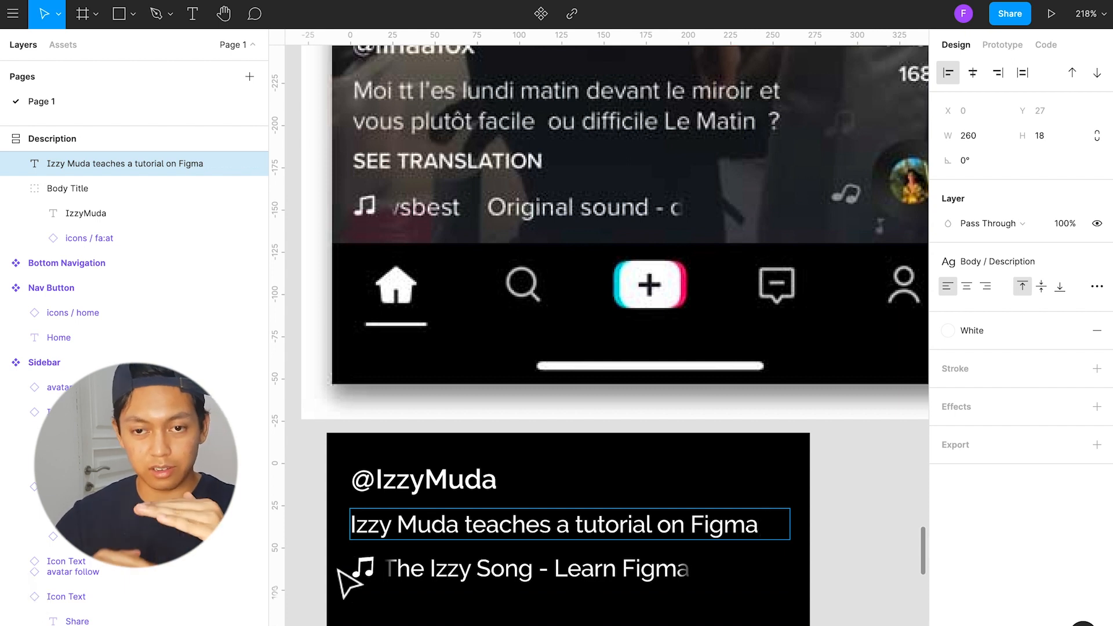
Step: Extend the caption after "Figma" with ", recreating the TikTok App."
{"action": "type", "text": ","}
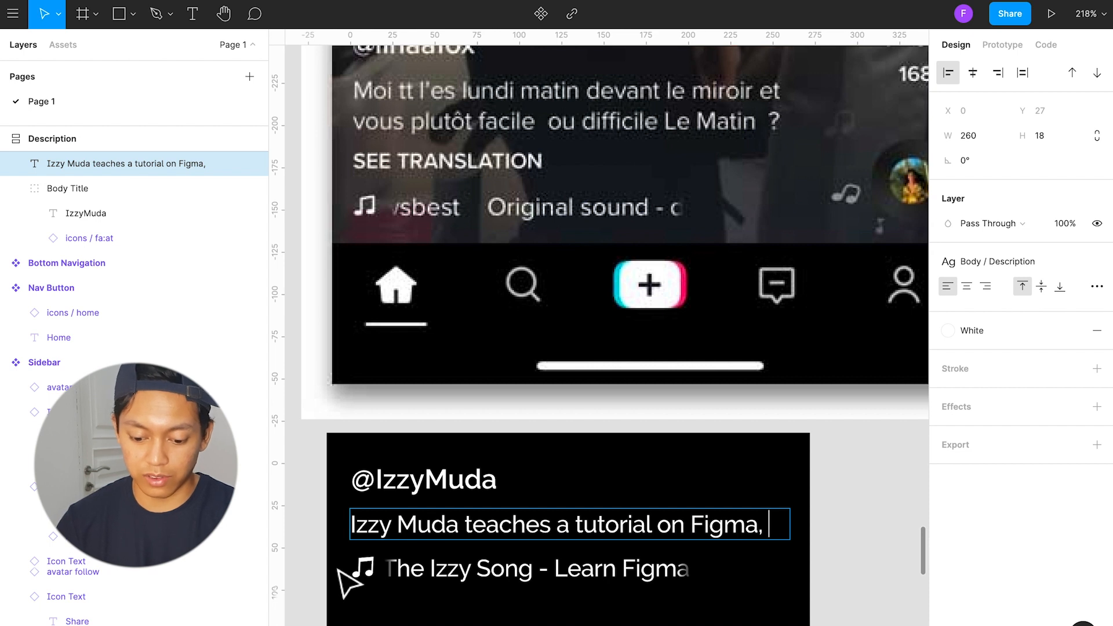
{"action": "type", "text": "recrea"}
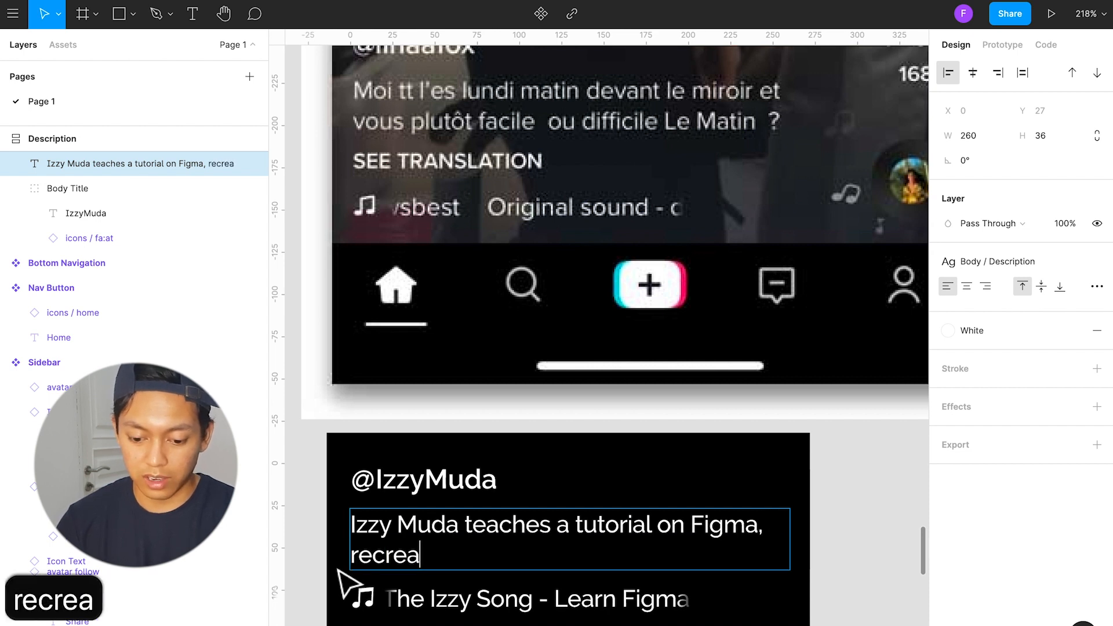
{"action": "type", "text": "ting the To"}
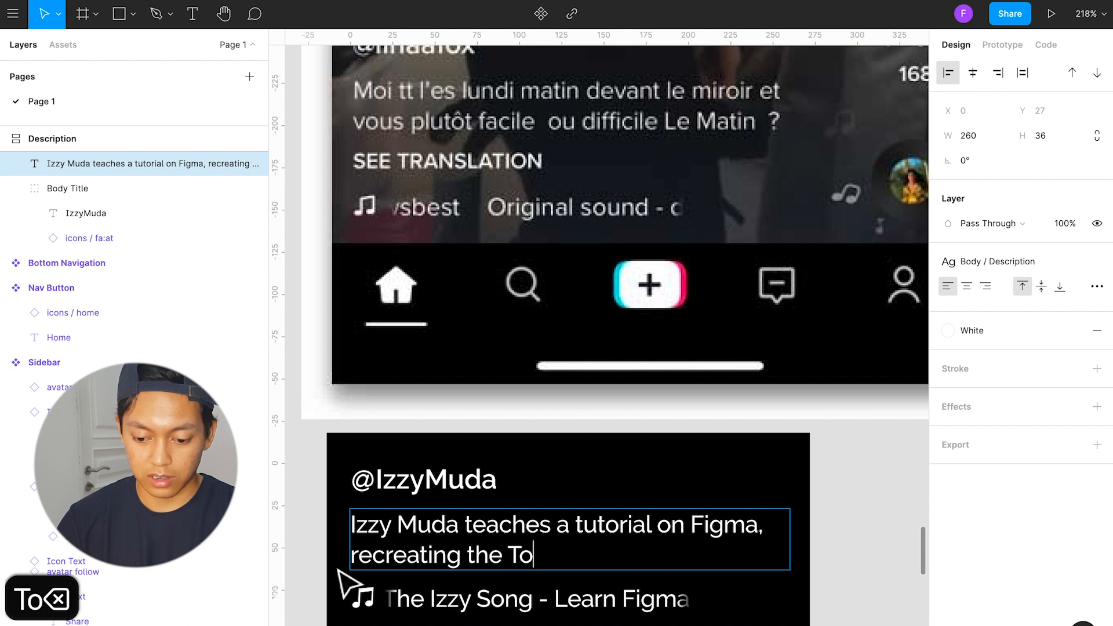
{"action": "key", "text": "BackSpace"}
{"action": "type", "text": "ik"}
{"action": "key", "text": "BackSpace"}
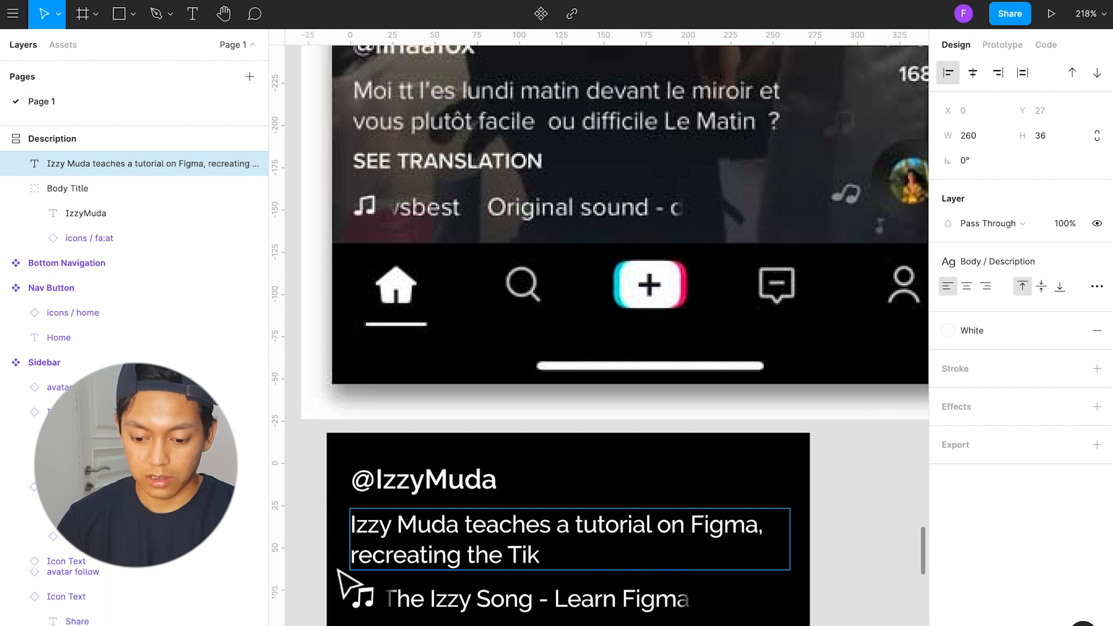
{"action": "type", "text": "tok"}
{"action": "key", "text": "BackSpace"}
{"action": "key", "text": "BackSpace"}
{"action": "key", "text": "BackSpace"}
{"action": "type", "text": "TOK"}
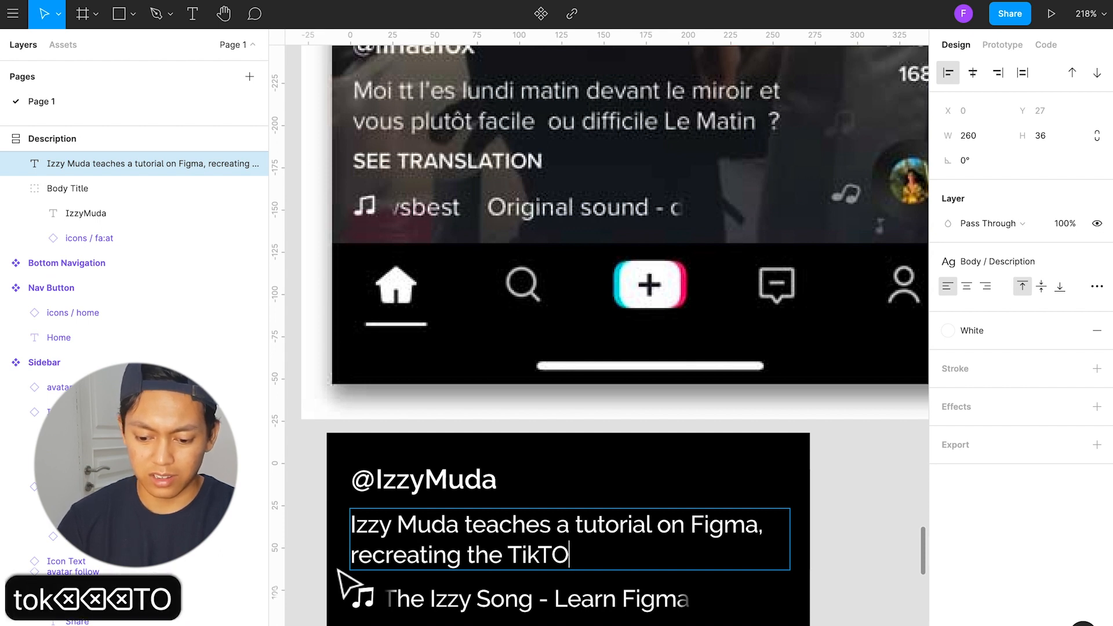
{"action": "key", "text": "BackSpace"}
{"action": "key", "text": "BackSpace"}
{"action": "type", "text": "ok App."}
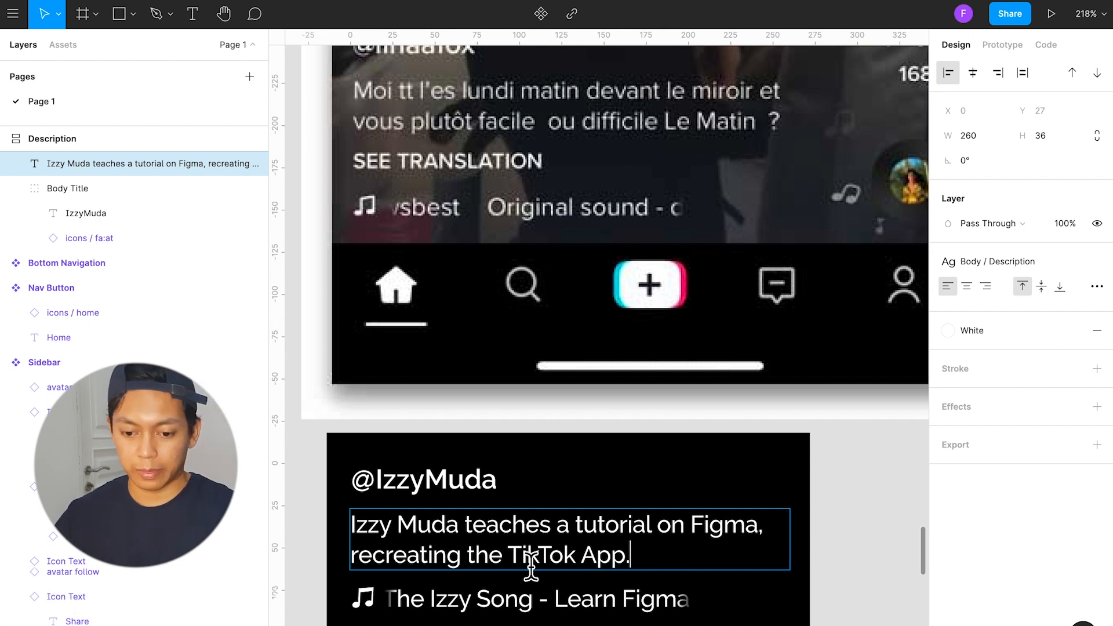
{"action": "key", "text": "Escape"}
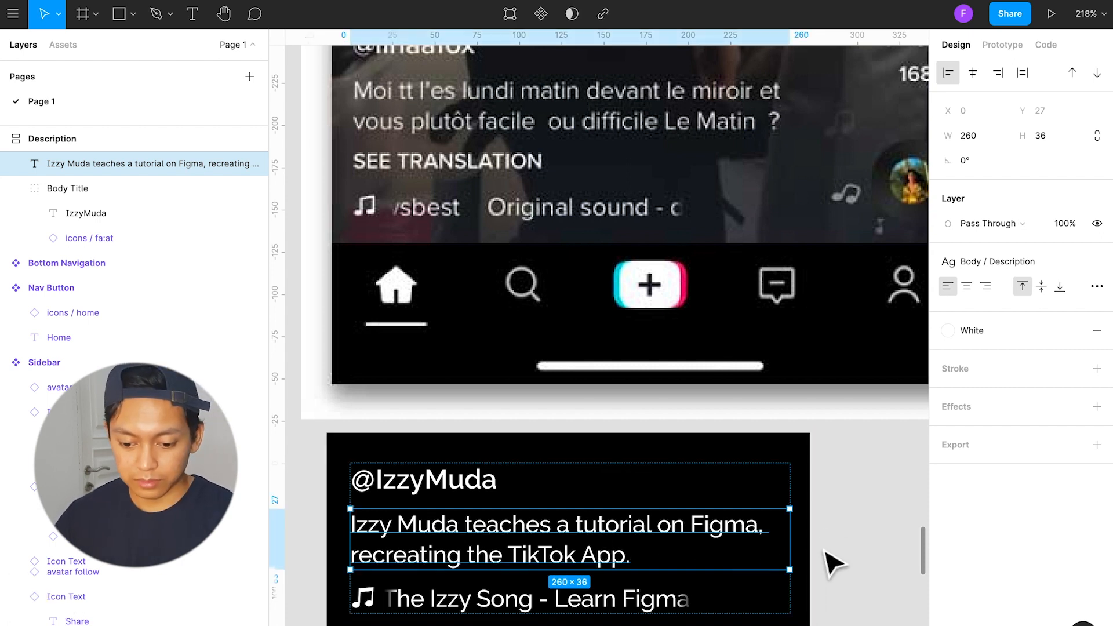
Step: Move the black rectangle away from behind the Description frame to X 379, Y 1983
{"action": "left_click", "coordinate": [826, 551]}
{"action": "scroll", "coordinate": [826, 551], "scroll_direction": "down", "scroll_amount": 2}
{"action": "left_click", "coordinate": [503, 502]}
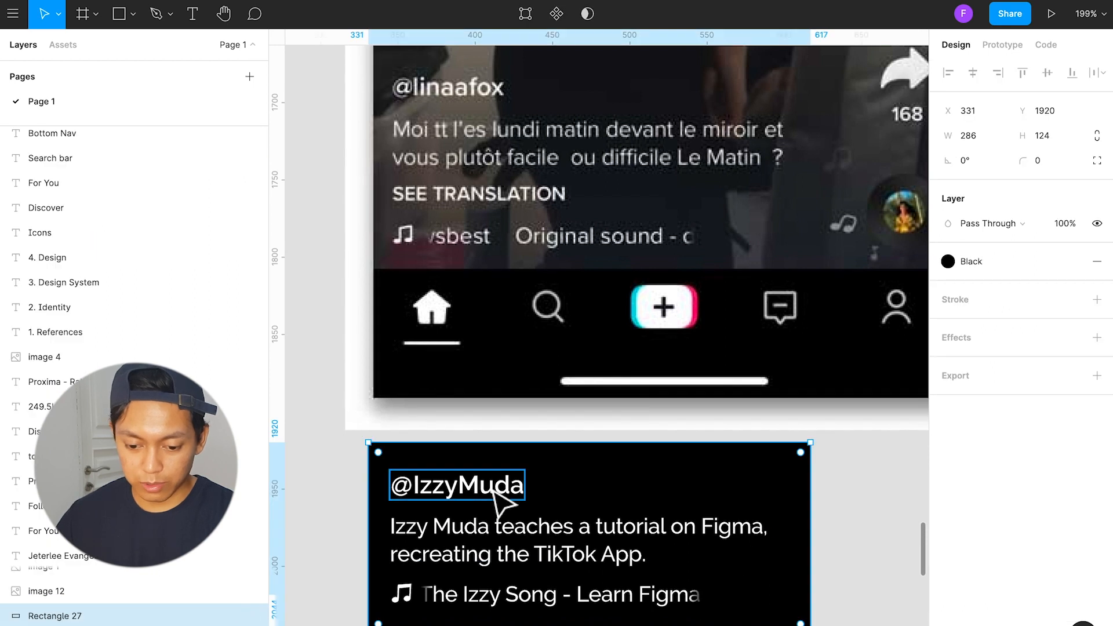
{"action": "left_click", "coordinate": [494, 491]}
{"action": "left_click", "coordinate": [730, 474]}
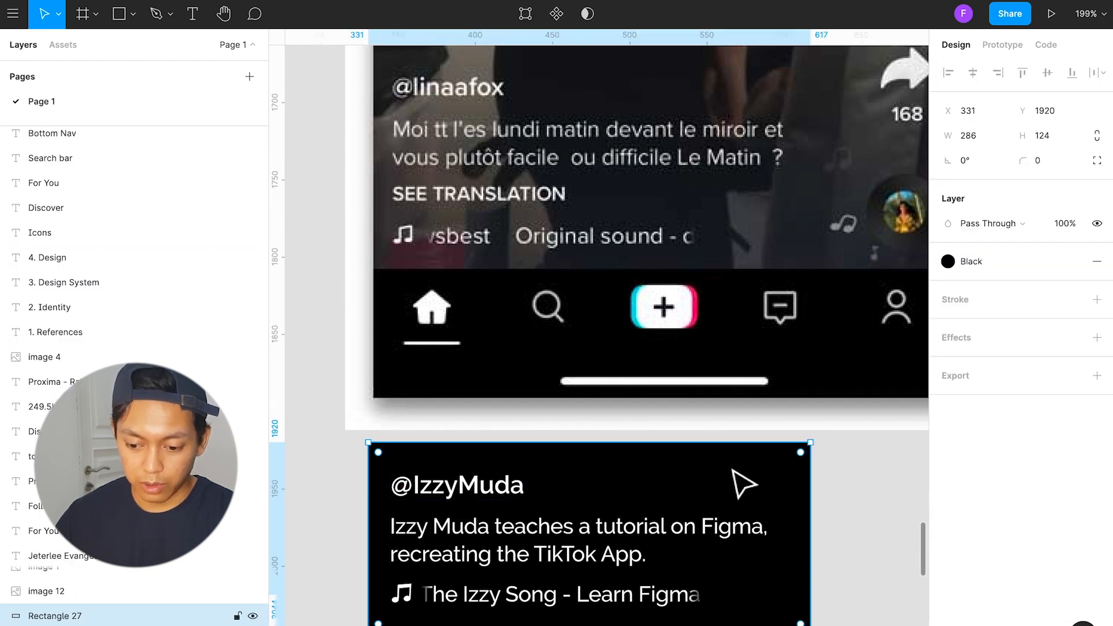
{"action": "left_click_drag", "start_coordinate": [775, 473], "coordinate": [848, 571]}
Step: Convert the Description frame into a component and delete the black rectangle
{"action": "left_click", "coordinate": [428, 470]}
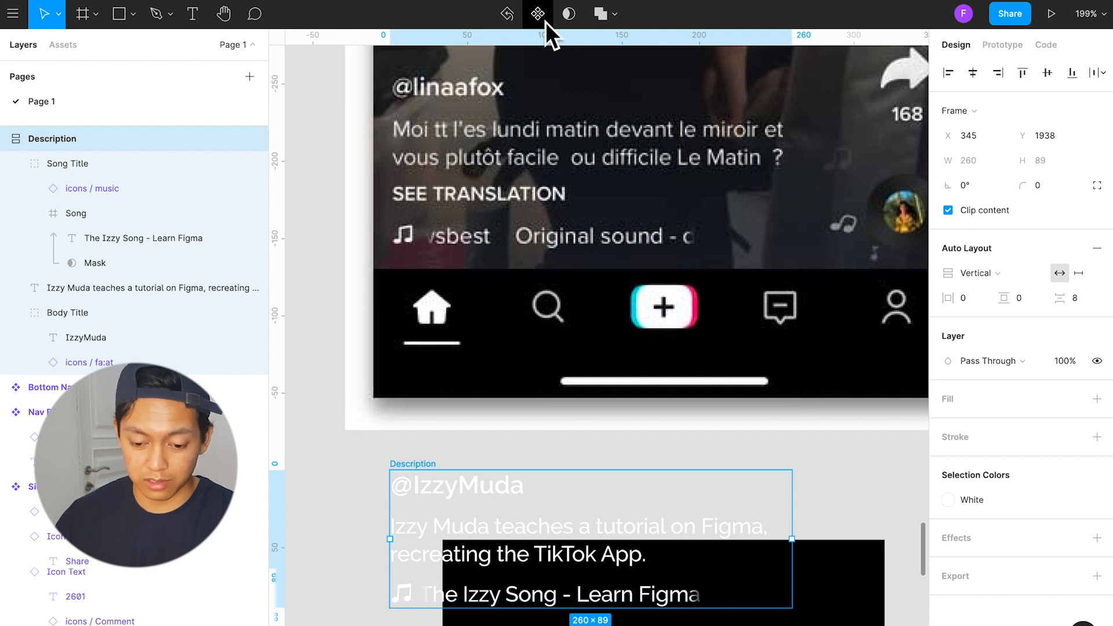
{"action": "left_click", "coordinate": [545, 22]}
{"action": "scroll", "coordinate": [589, 460], "scroll_direction": "down", "scroll_amount": 5}
{"action": "left_click", "coordinate": [750, 577]}
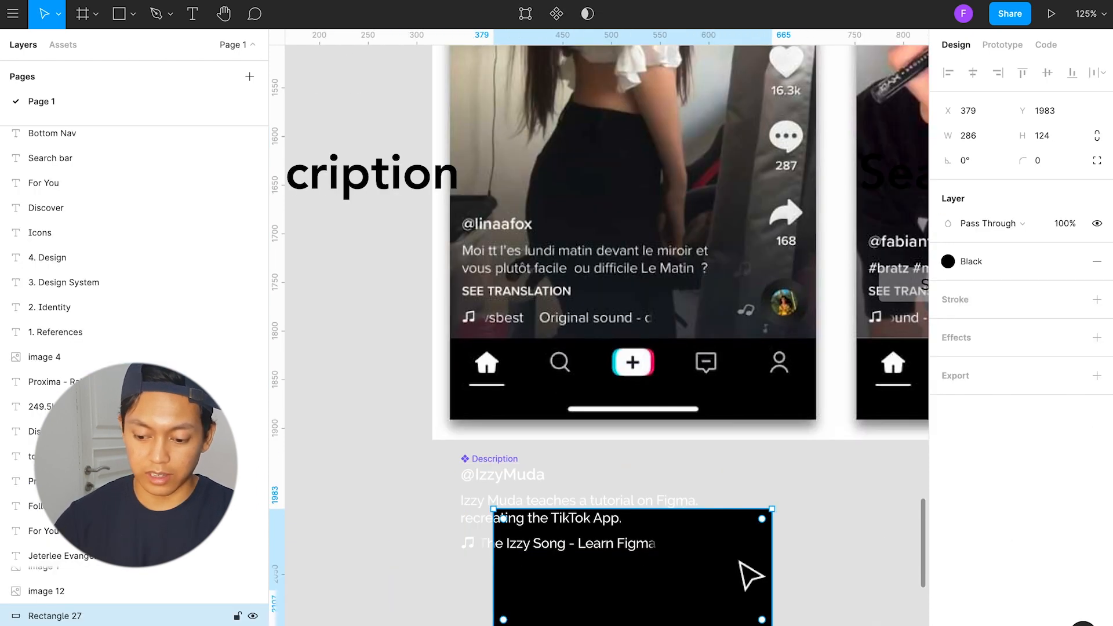
{"action": "key", "text": "BackSpace"}
Step: Copy the Following and For You labels from below the references and align the copies over the screenshot's tabs at about X 448, Y 1124
{"action": "scroll", "coordinate": [746, 574], "scroll_direction": "up", "scroll_amount": 6}
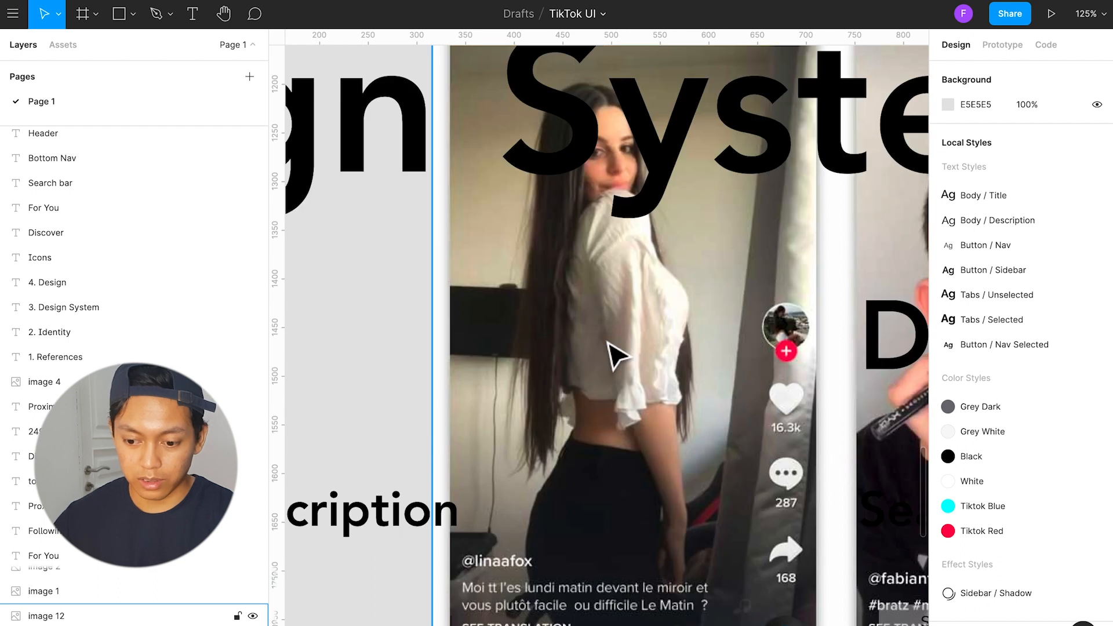
{"action": "scroll", "coordinate": [616, 354], "scroll_direction": "up", "scroll_amount": 5}
{"action": "scroll", "coordinate": [626, 311], "scroll_direction": "down", "scroll_amount": 1}
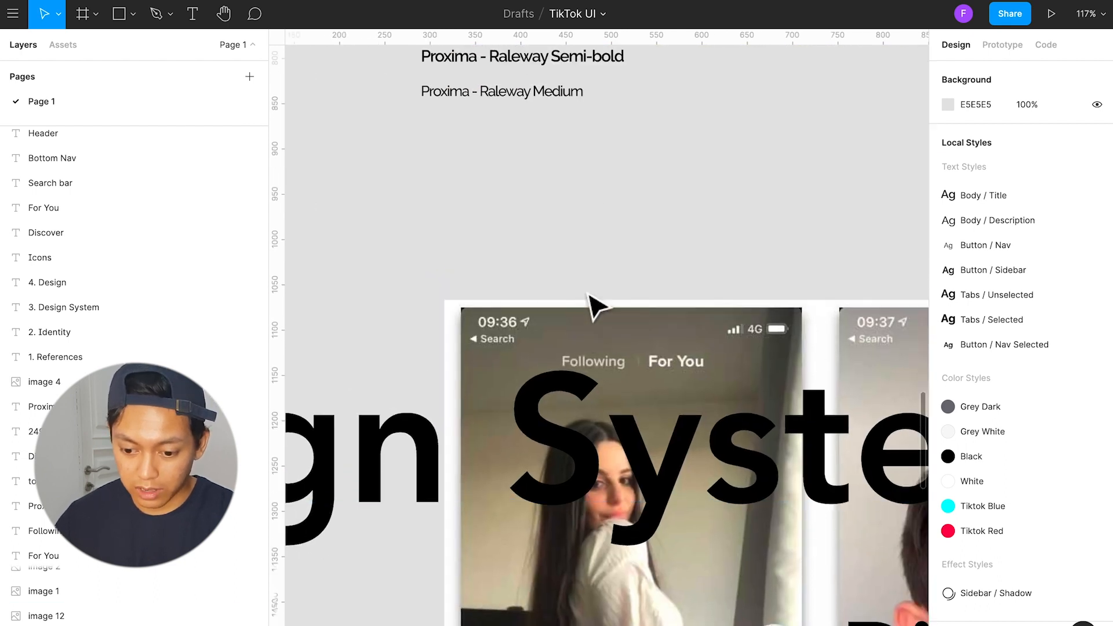
{"action": "scroll", "coordinate": [593, 301], "scroll_direction": "down", "scroll_amount": 5}
{"action": "scroll", "coordinate": [591, 298], "scroll_direction": "up", "scroll_amount": 5}
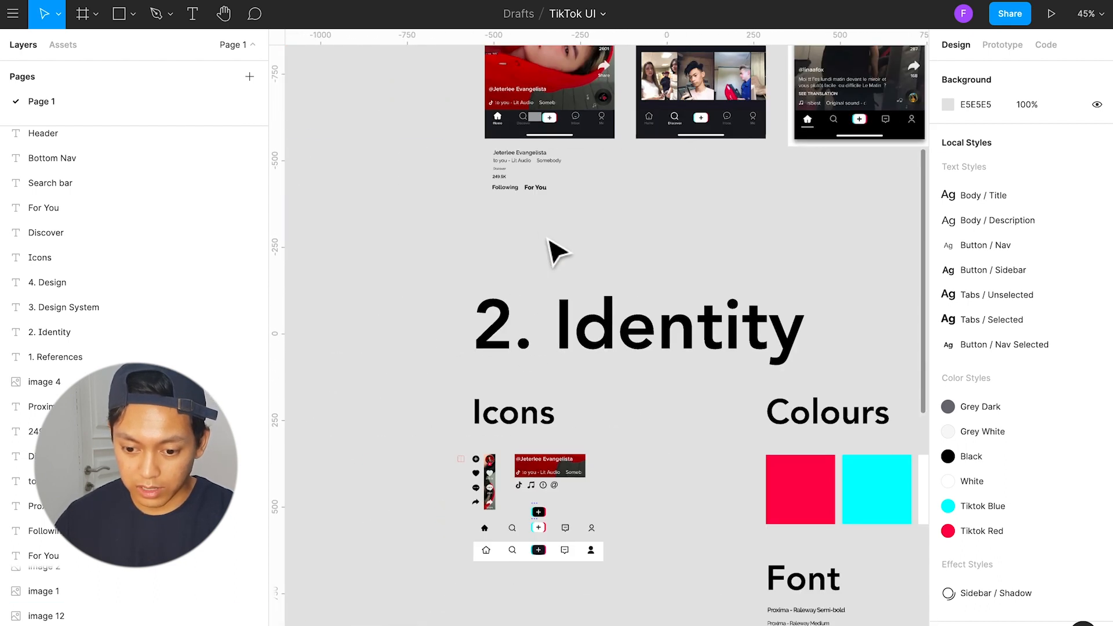
{"action": "left_click_drag", "start_coordinate": [567, 219], "coordinate": [592, 513]}
{"action": "scroll", "coordinate": [599, 510], "scroll_direction": "up", "scroll_amount": 10}
{"action": "scroll", "coordinate": [599, 511], "scroll_direction": "down", "scroll_amount": 4}
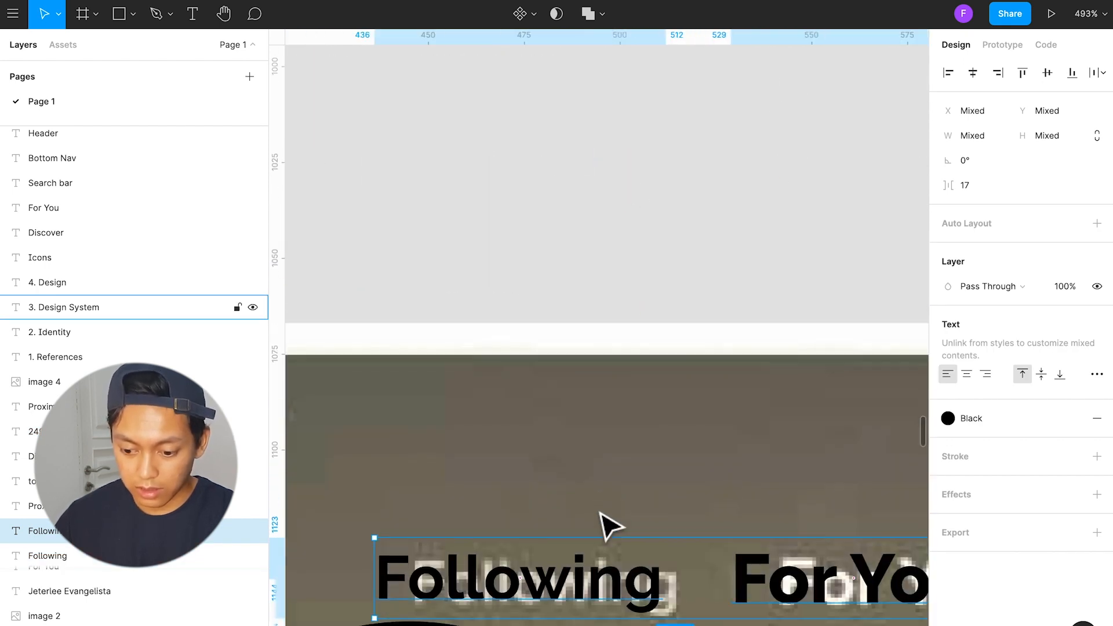
{"action": "scroll", "coordinate": [599, 511], "scroll_direction": "right", "scroll_amount": 3}
{"action": "left_click_drag", "start_coordinate": [559, 419], "coordinate": [598, 425]}
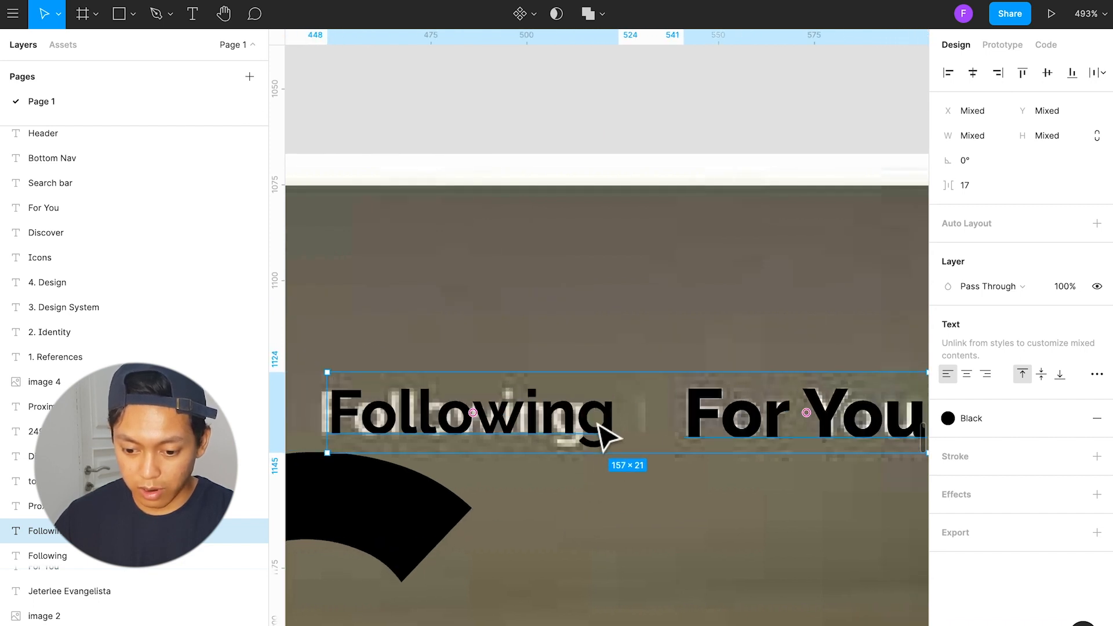
{"action": "left_click", "coordinate": [623, 462]}
{"action": "double_click", "coordinate": [604, 432]}
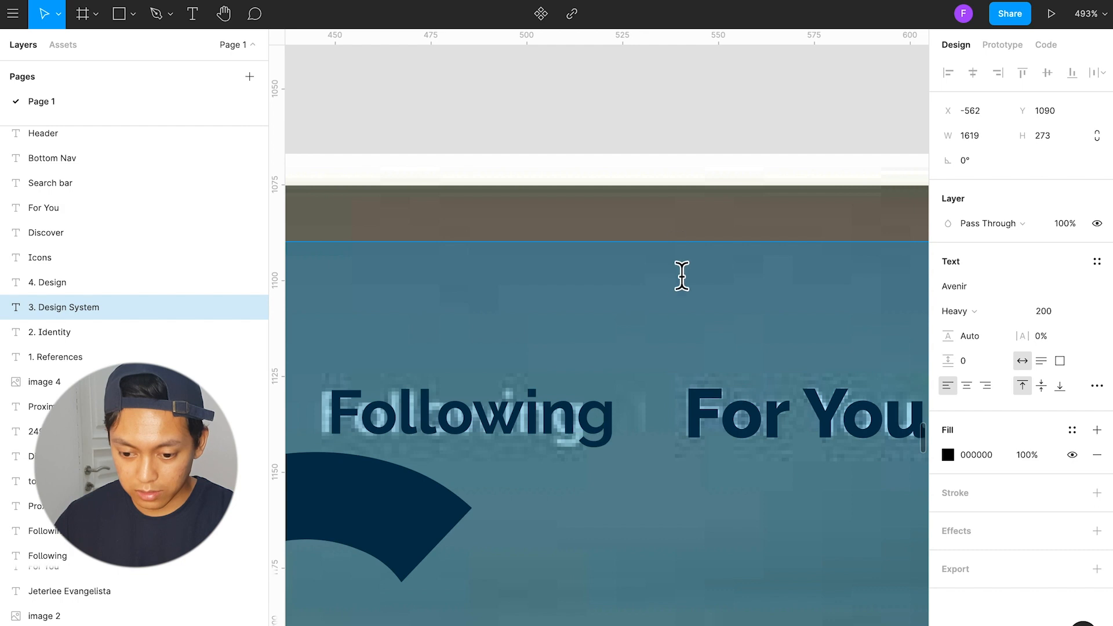
{"action": "key", "text": "Escape"}
Step: Move the reference image together with the Following and For You labels to the empty canvas below Discover, at X 879, Y 2363
{"action": "scroll", "coordinate": [672, 343], "scroll_direction": "down", "scroll_amount": 10}
{"action": "left_click", "coordinate": [715, 606]}
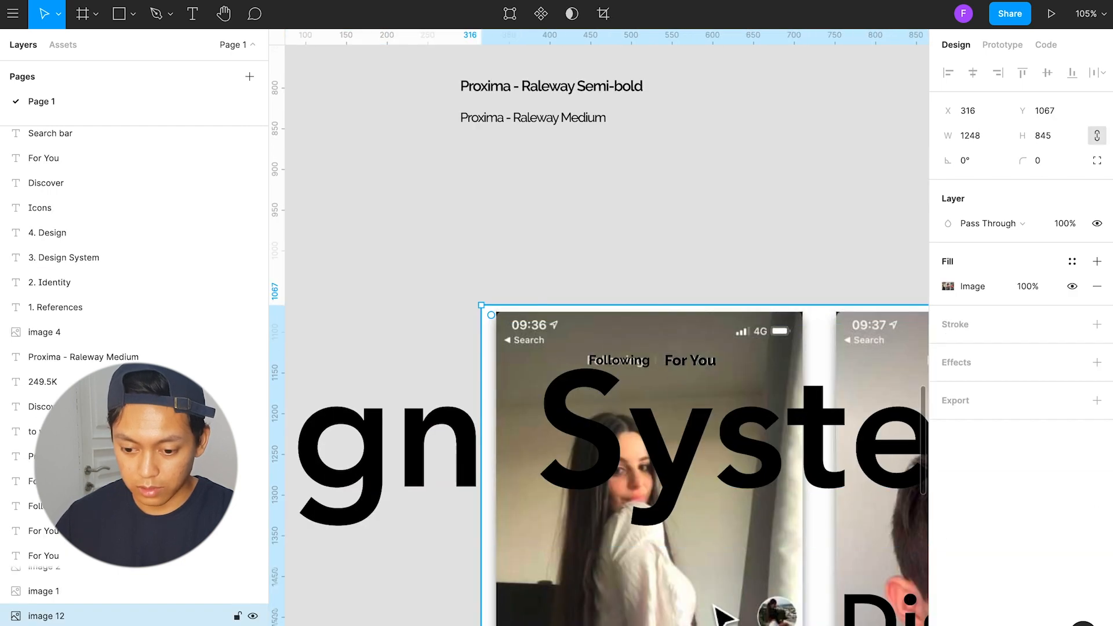
{"action": "scroll", "coordinate": [715, 607], "scroll_direction": "down", "scroll_amount": 2}
{"action": "left_click_drag", "start_coordinate": [595, 225], "coordinate": [733, 348]}
{"action": "scroll", "coordinate": [648, 513], "scroll_direction": "down", "scroll_amount": 10}
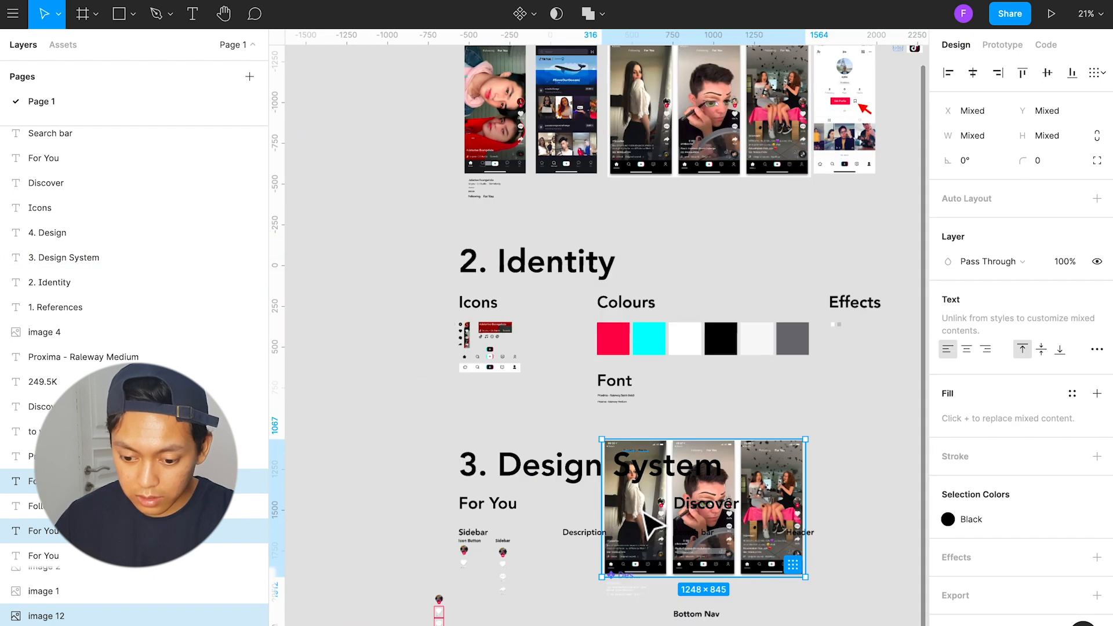
{"action": "scroll", "coordinate": [643, 505], "scroll_direction": "down", "scroll_amount": 3}
{"action": "left_click_drag", "start_coordinate": [655, 406], "coordinate": [745, 617]}
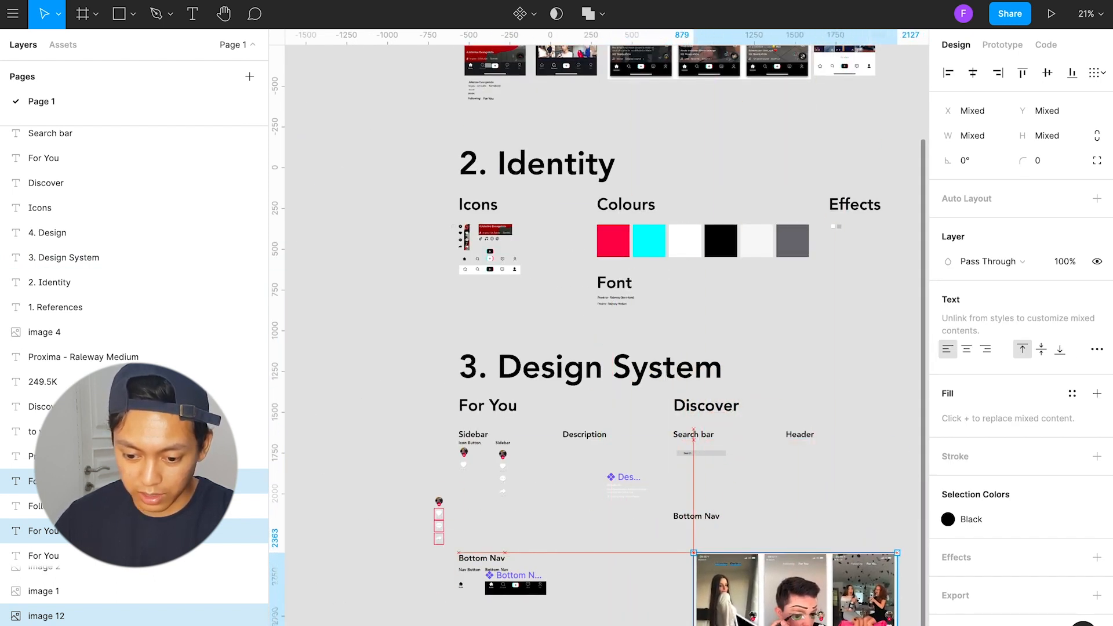
Step: Move the Description component directly under the Description heading, and delete the Bottom Nav heading in the Discover section
{"action": "scroll", "coordinate": [621, 323], "scroll_direction": "down", "scroll_amount": 4}
{"action": "scroll", "coordinate": [604, 303], "scroll_direction": "up", "scroll_amount": 5}
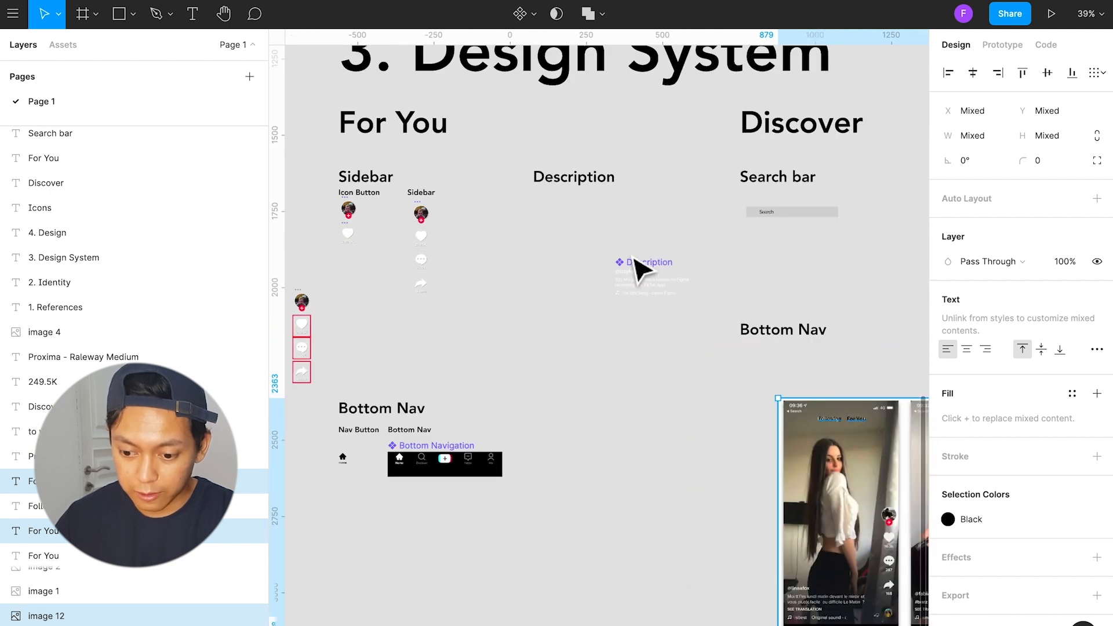
{"action": "left_click_drag", "start_coordinate": [641, 277], "coordinate": [560, 208]}
{"action": "left_click", "coordinate": [774, 332]}
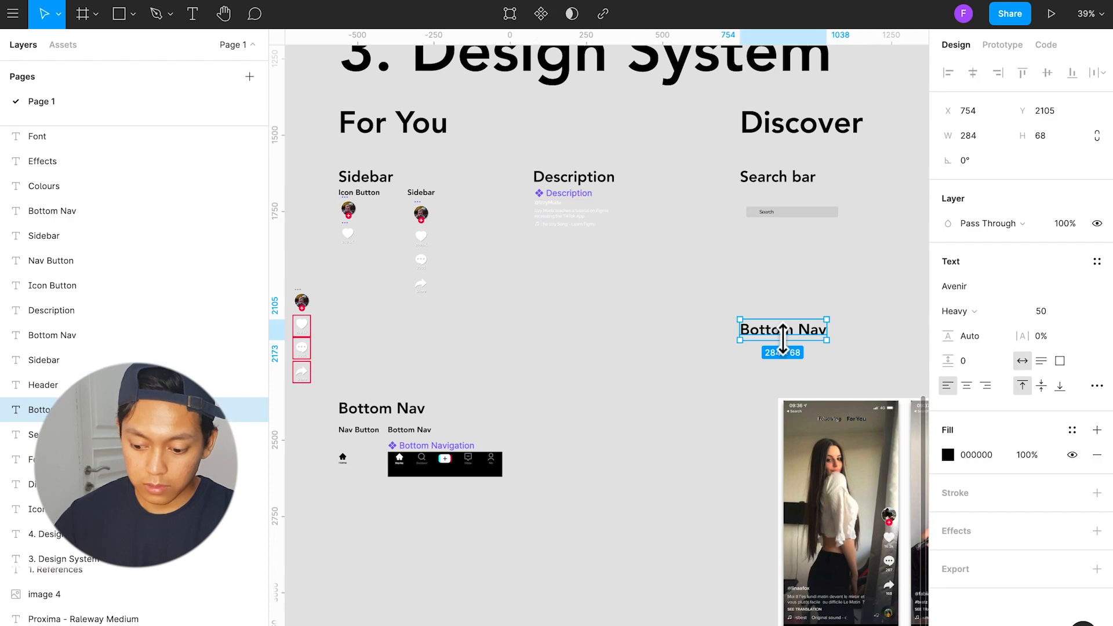
{"action": "key", "text": "Delete"}
Step: Nudge the black Following label left to X 1005, away from the For You label on the reference screenshot
{"action": "scroll", "coordinate": [763, 346], "scroll_direction": "down", "scroll_amount": 3}
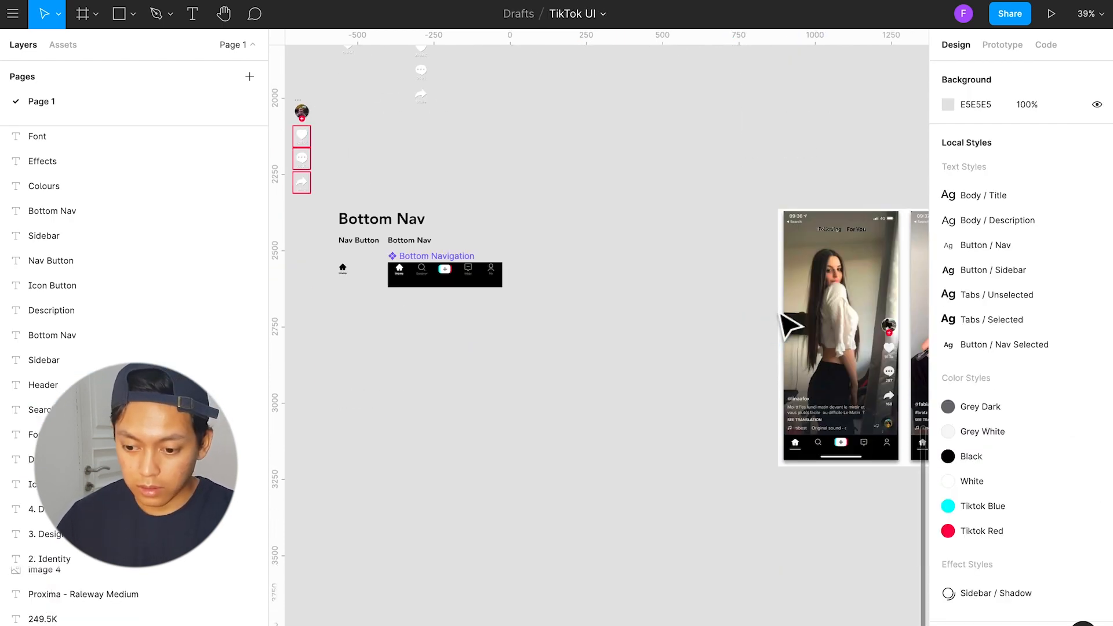
{"action": "scroll", "coordinate": [850, 312], "scroll_direction": "up", "scroll_amount": 10}
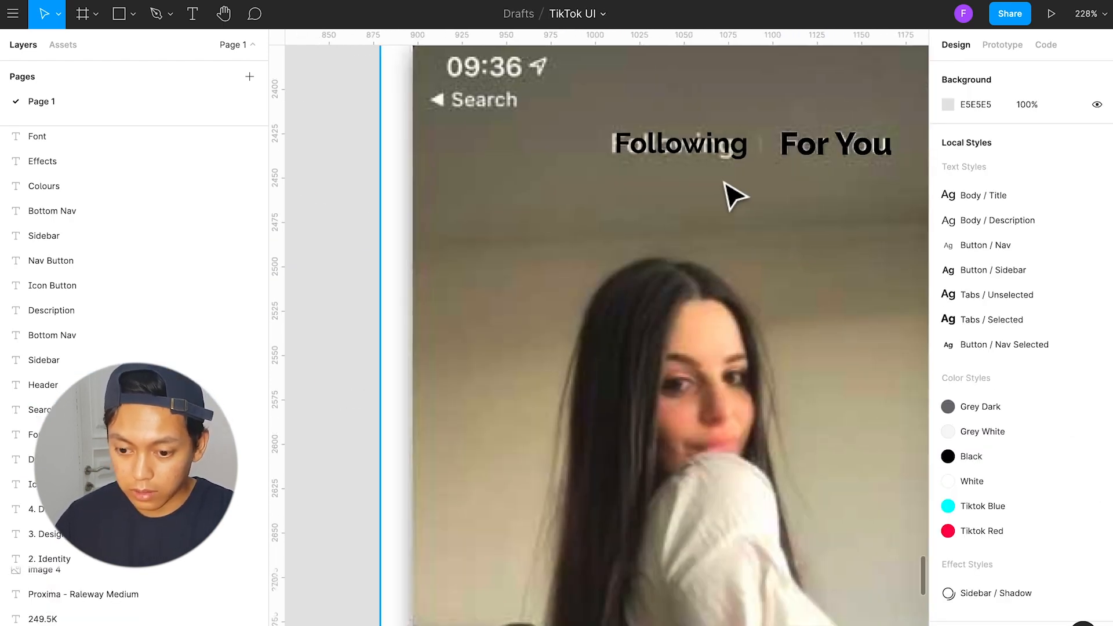
{"action": "scroll", "coordinate": [735, 197], "scroll_direction": "right", "scroll_amount": 5}
{"action": "scroll", "coordinate": [713, 203], "scroll_direction": "up", "scroll_amount": 1}
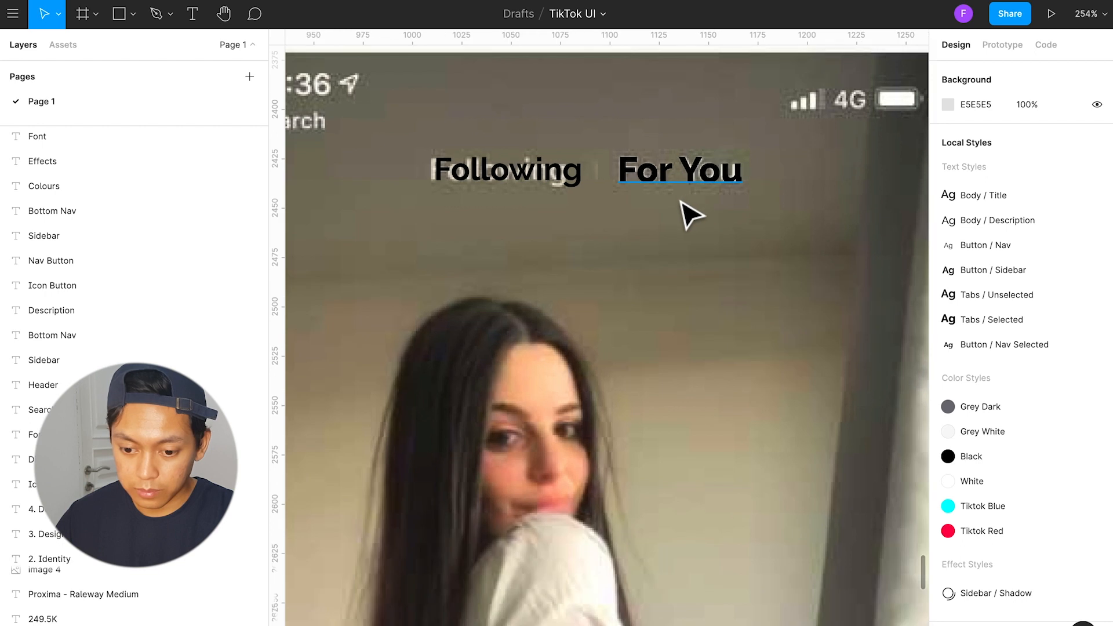
{"action": "left_click", "coordinate": [571, 188]}
{"action": "key", "text": "Left"}
{"action": "key", "text": "Left"}
{"action": "key", "text": "Left"}
{"action": "key", "text": "Left"}
{"action": "key", "text": "Left"}
{"action": "key", "text": "Left"}
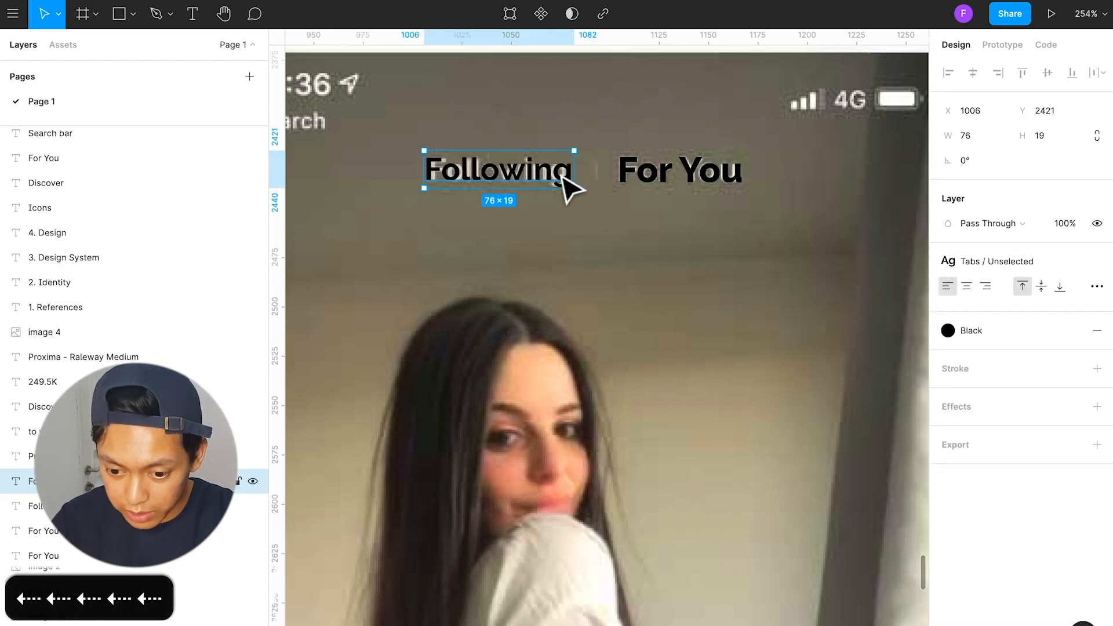
Step: Draw a vertical divider line about 9.5 high between the Following and For You labels at X 1093 with the Pen tool
{"action": "left_click", "coordinate": [690, 316]}
{"action": "key", "text": "p"}
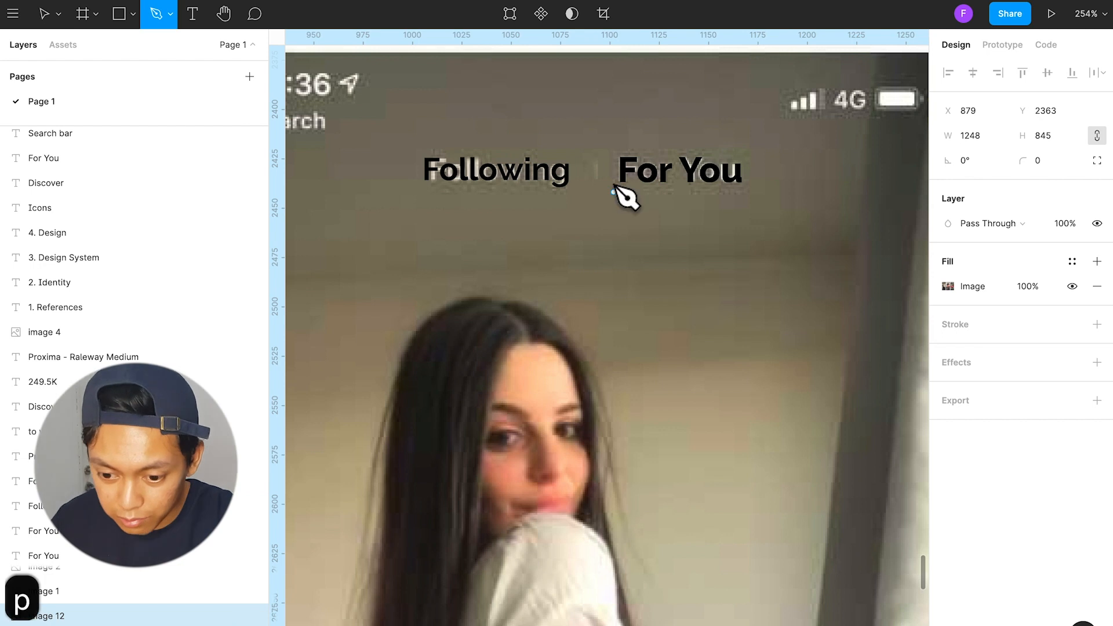
{"action": "left_click", "coordinate": [595, 159]}
{"action": "left_click", "coordinate": [596, 179]}
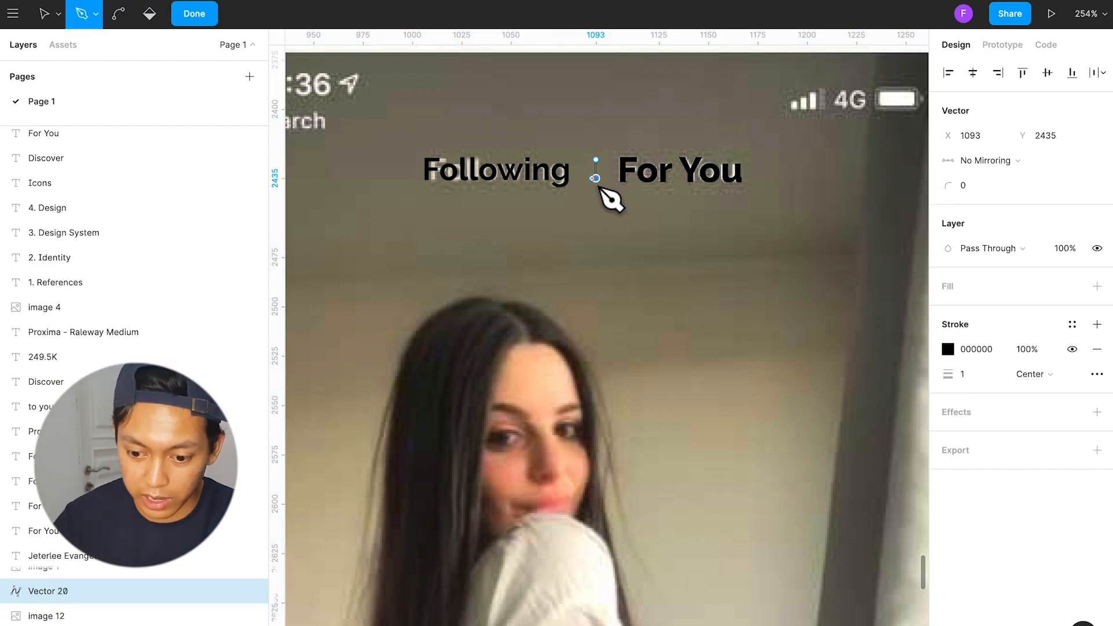
{"action": "key", "text": "Return"}
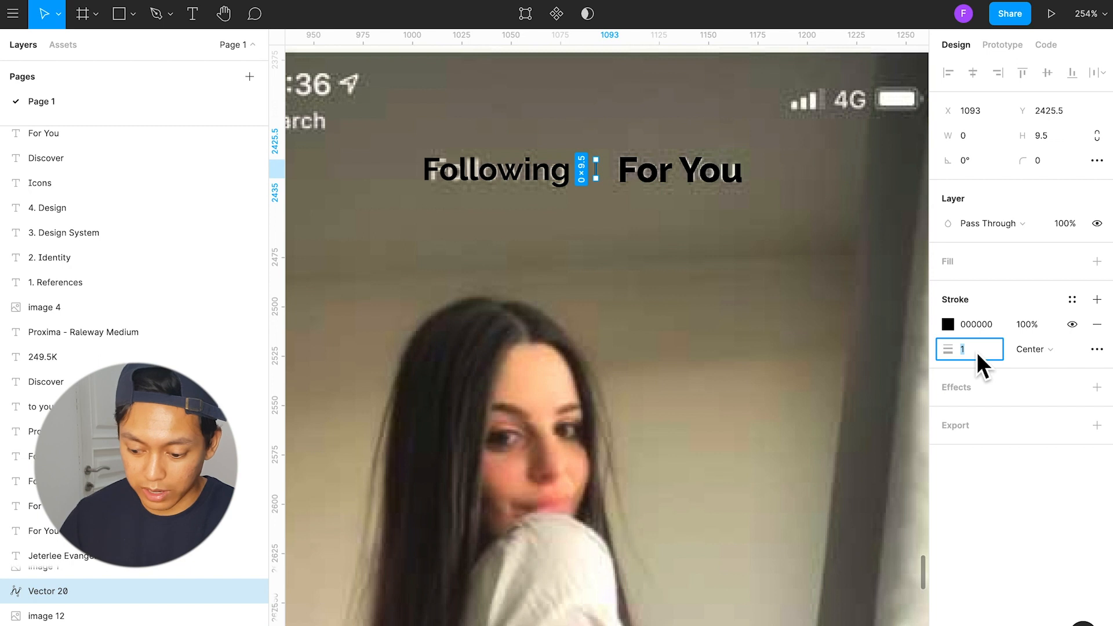
Step: Give the divider line a 0.5 stroke in the White colour style and set its layer opacity to 60%
{"action": "type", "text": "0.5"}
{"action": "key", "text": "Return"}
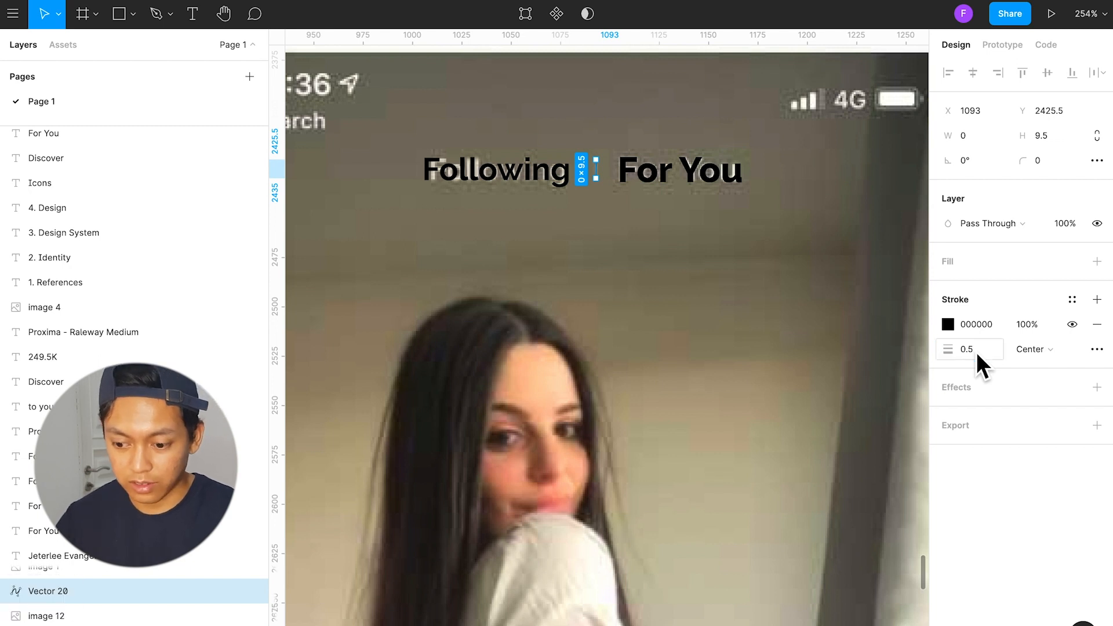
{"action": "left_click", "coordinate": [1072, 299]}
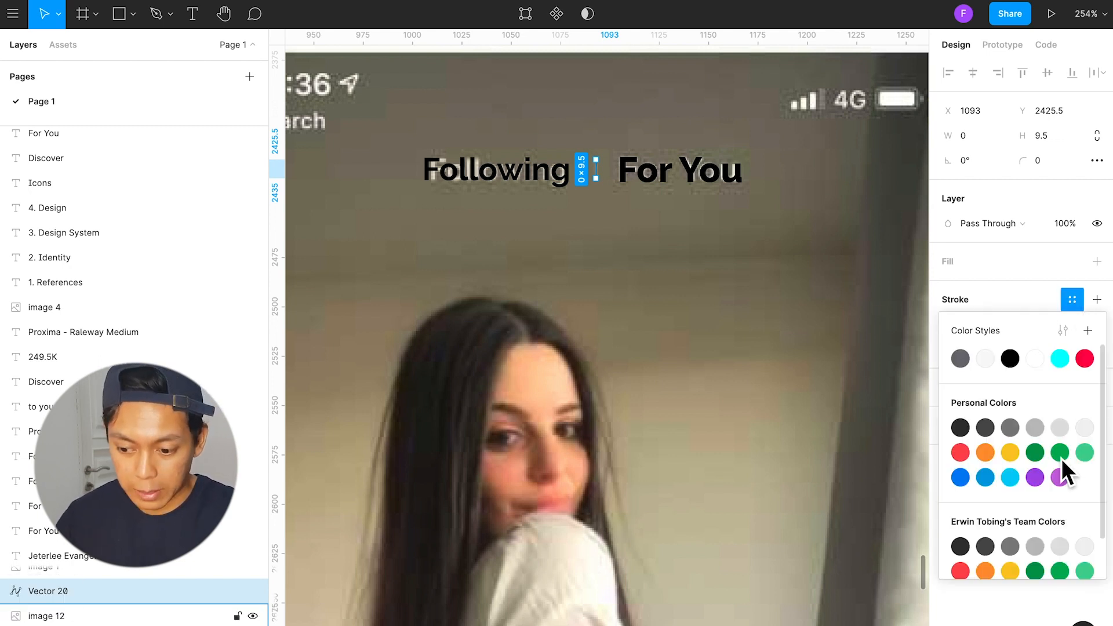
{"action": "left_click", "coordinate": [1037, 360]}
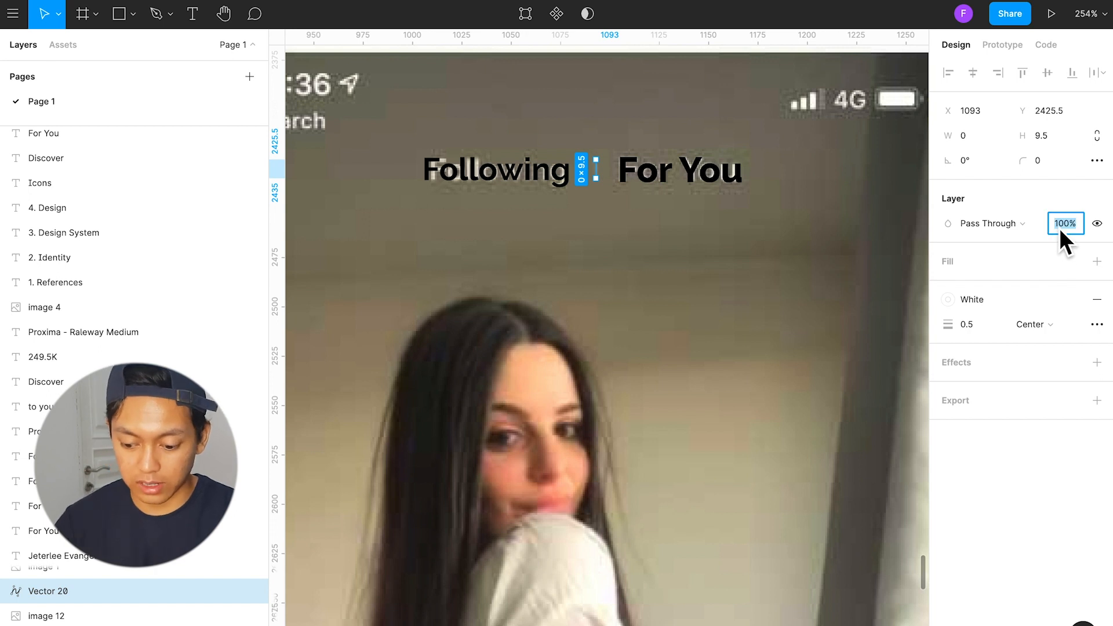
{"action": "type", "text": "60"}
{"action": "key", "text": "Return"}
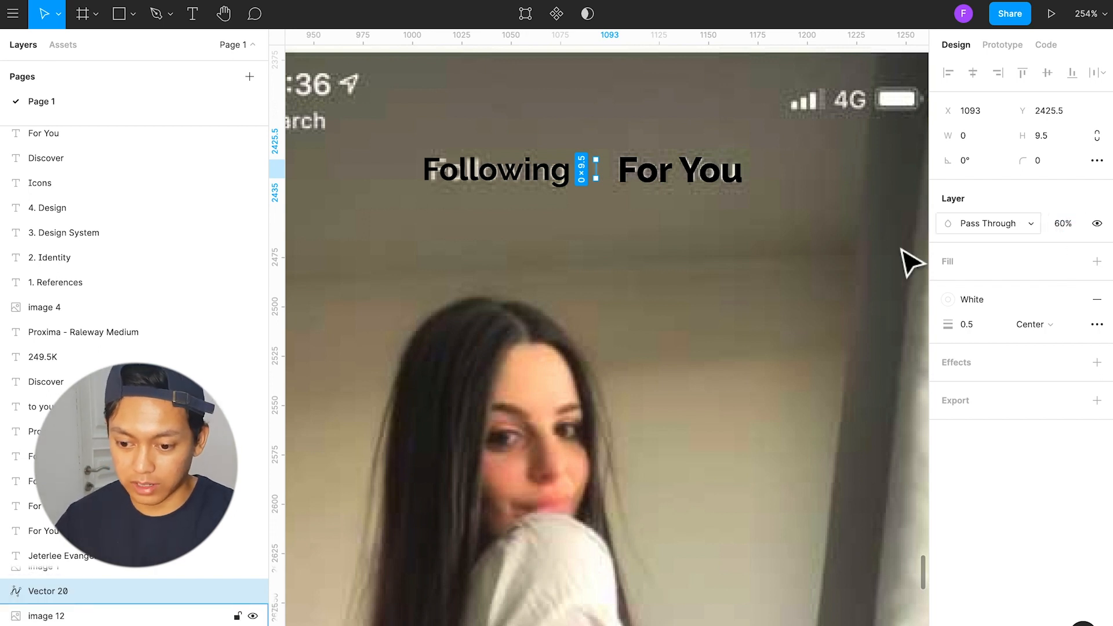
Step: Apply the White colour style to the Following and For You labels
{"action": "left_click", "coordinate": [690, 182]}
{"action": "left_click", "coordinate": [539, 181], "text": "shift"}
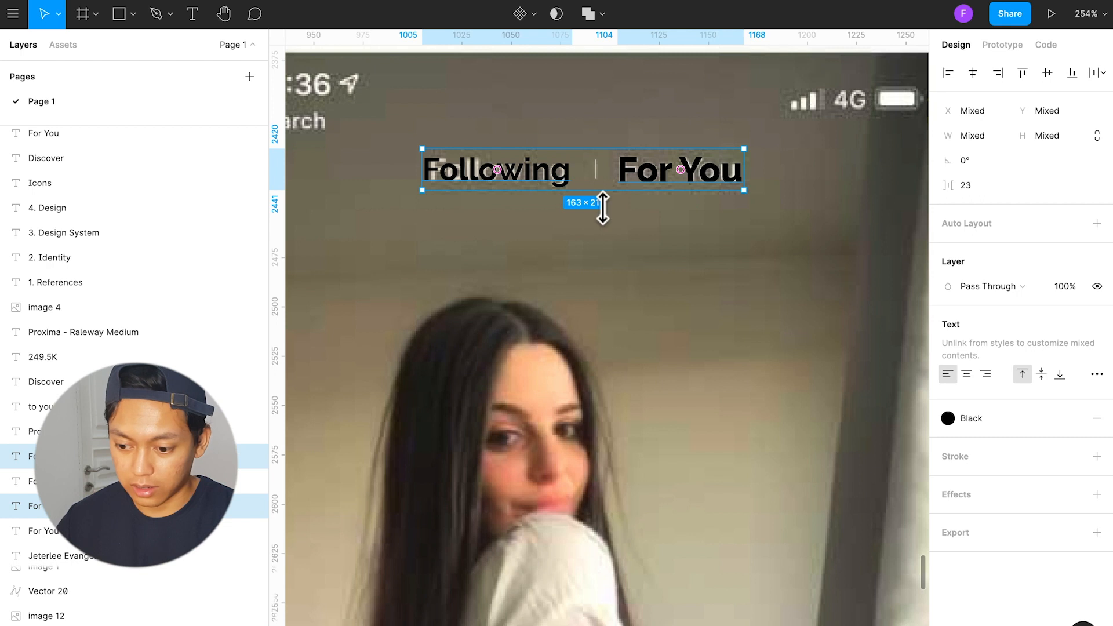
{"action": "left_click", "coordinate": [984, 417]}
{"action": "left_click", "coordinate": [1035, 444]}
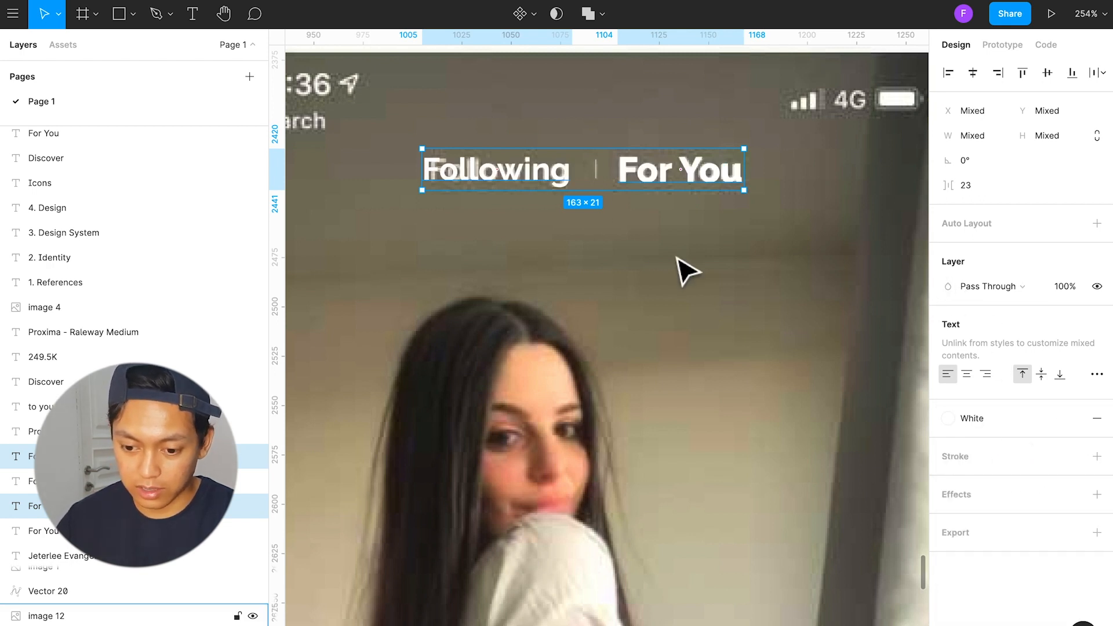
Step: Wrap the Following label, the divider line and the For You label together in a frame
{"action": "left_click", "coordinate": [597, 174], "text": "shift"}
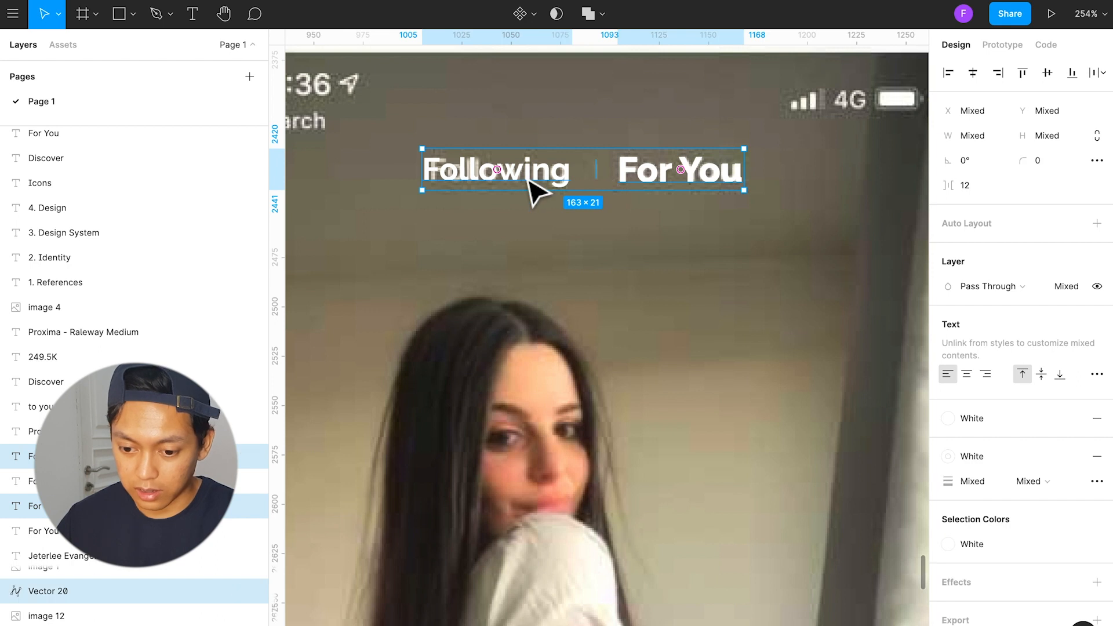
{"action": "left_click", "coordinate": [554, 200]}
{"action": "left_click", "coordinate": [556, 184]}
{"action": "left_click", "coordinate": [597, 177], "text": "shift"}
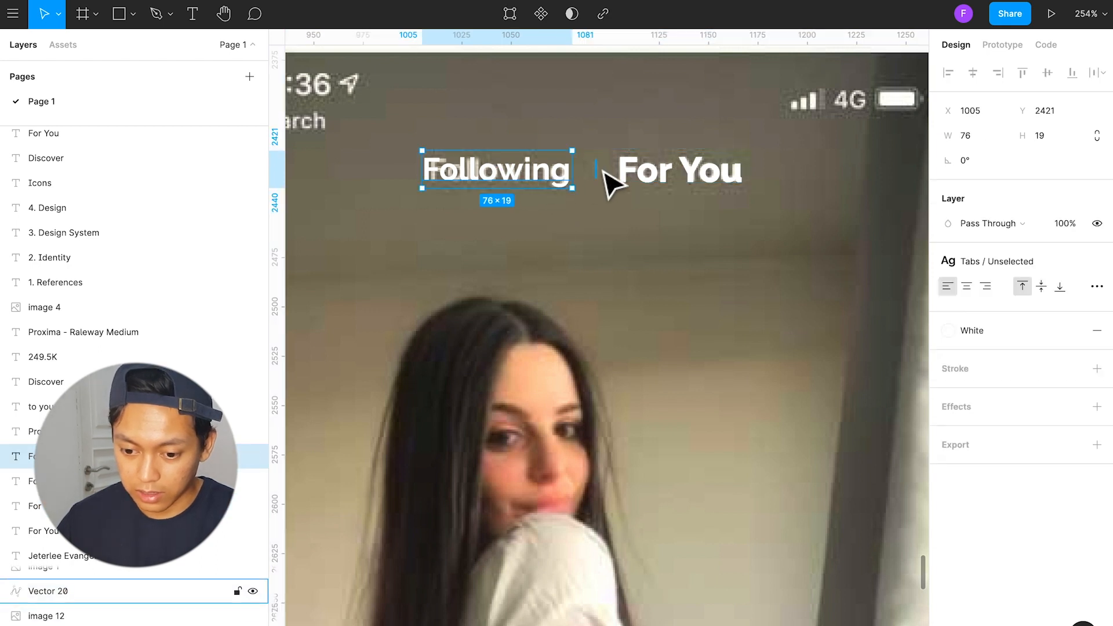
{"action": "left_click", "coordinate": [656, 188], "text": "shift"}
{"action": "key", "text": "super+g"}
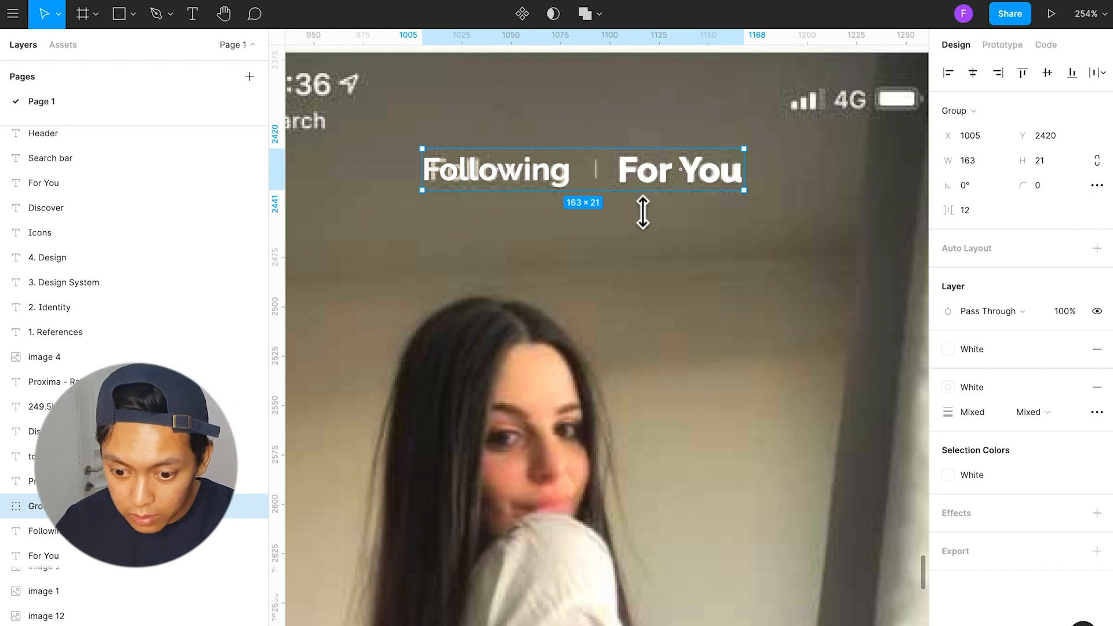
{"action": "key", "text": "super+z"}
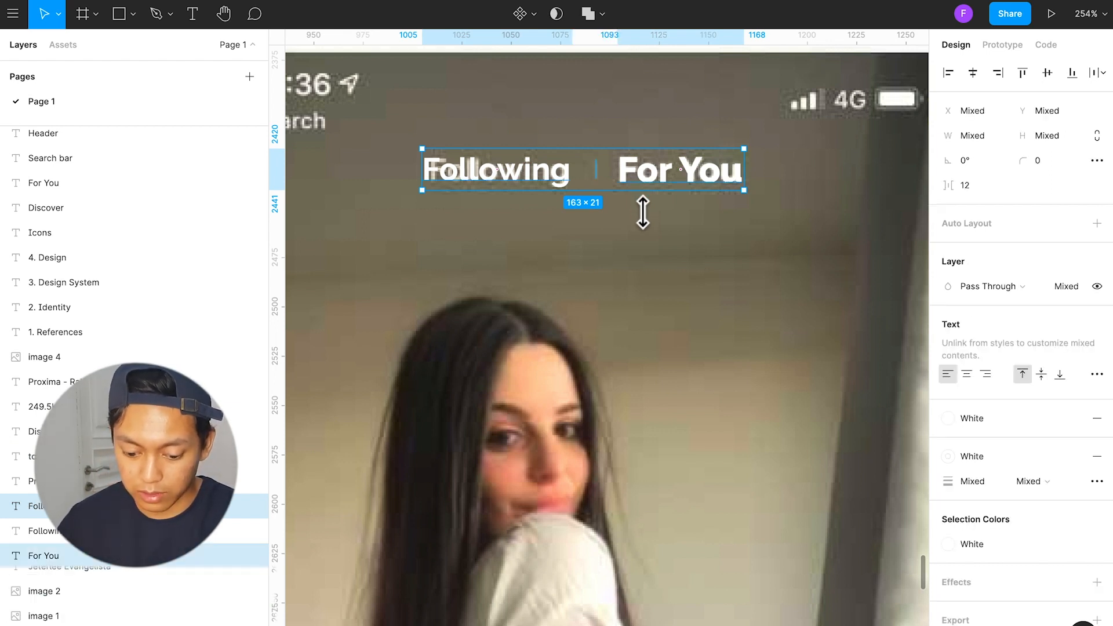
{"action": "key", "text": "alt"}
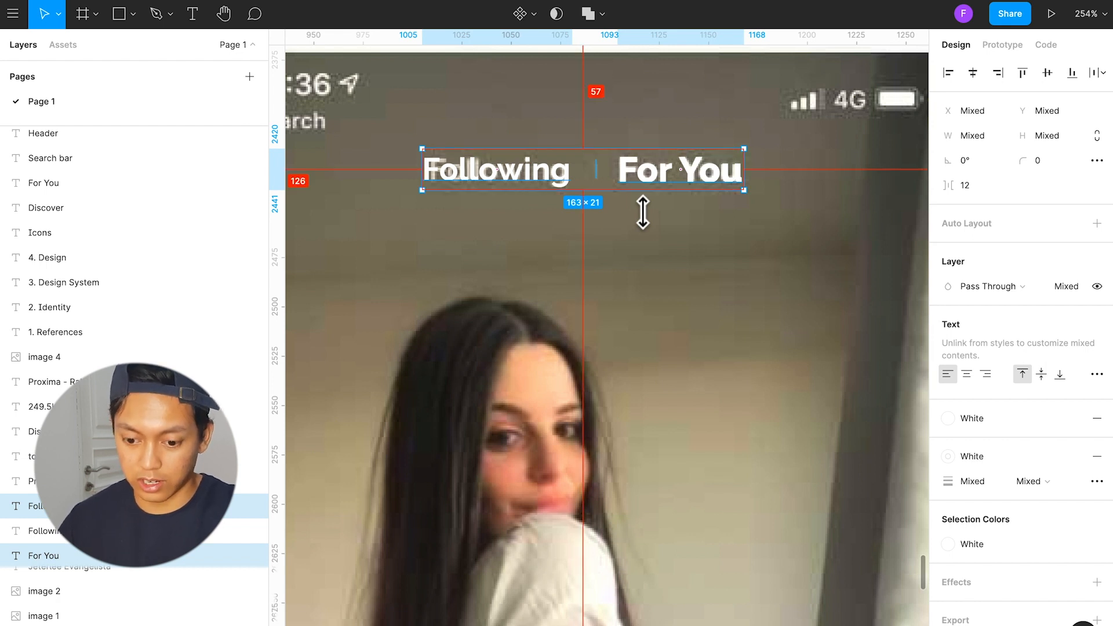
{"action": "key", "text": "alt+super+g"}
Step: Widen the tabs frame on both sides to 375 wide, starting at X 898, so it spans the first phone screenshot
{"action": "scroll", "coordinate": [641, 226], "scroll_direction": "down", "scroll_amount": 3}
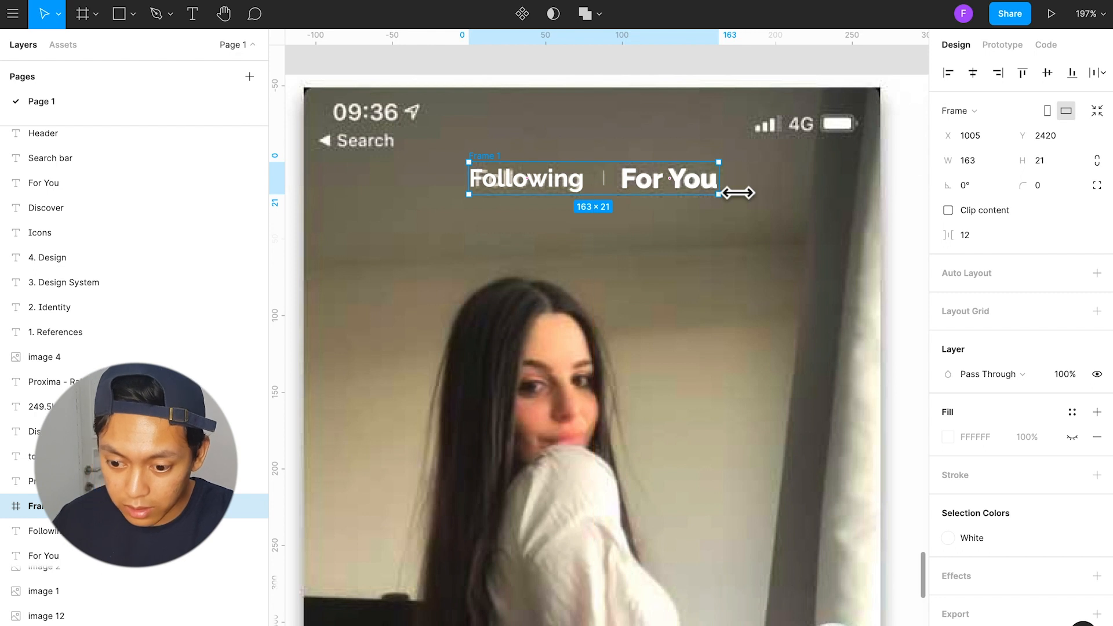
{"action": "left_click_drag", "start_coordinate": [738, 193], "coordinate": [784, 192]}
{"action": "key", "text": "super+z"}
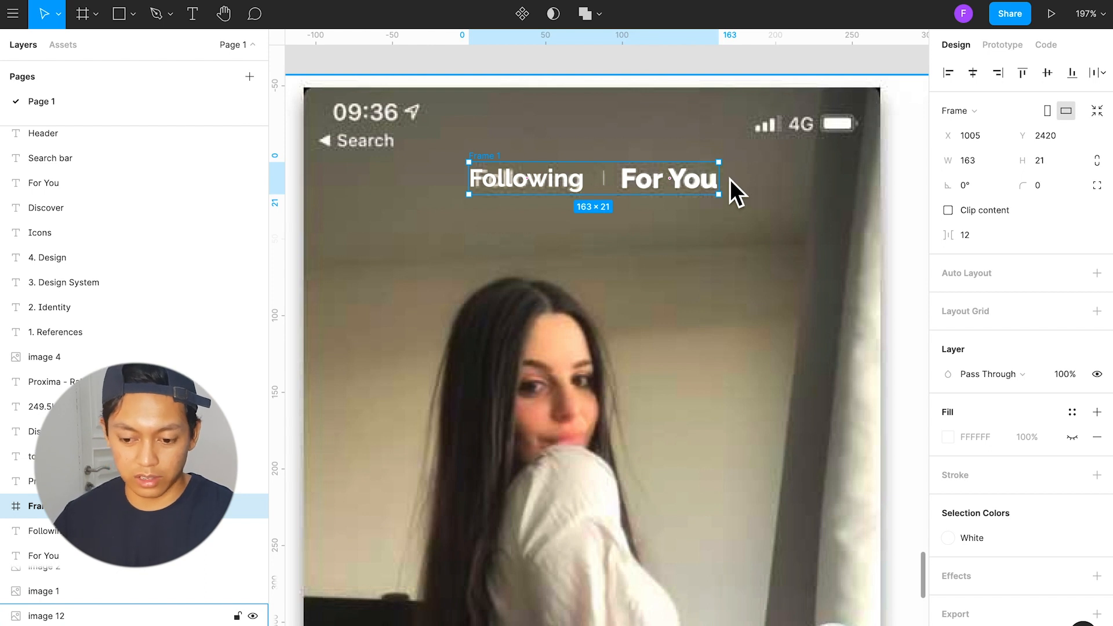
{"action": "left_click_drag", "start_coordinate": [736, 192], "coordinate": [896, 198]}
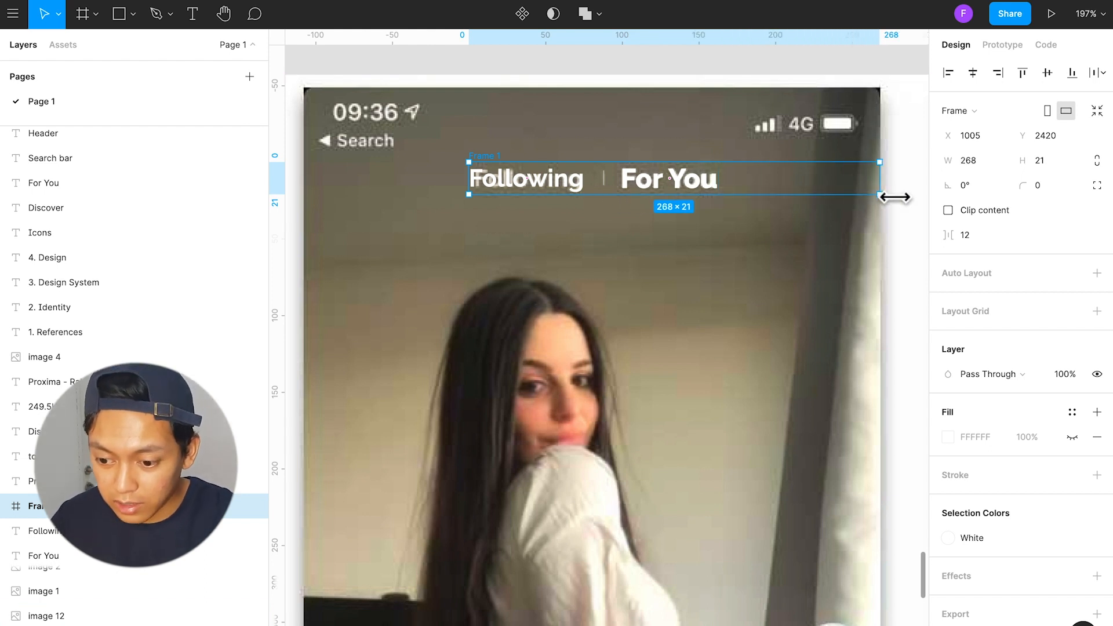
{"action": "scroll", "coordinate": [793, 196], "scroll_direction": "left", "scroll_amount": 3}
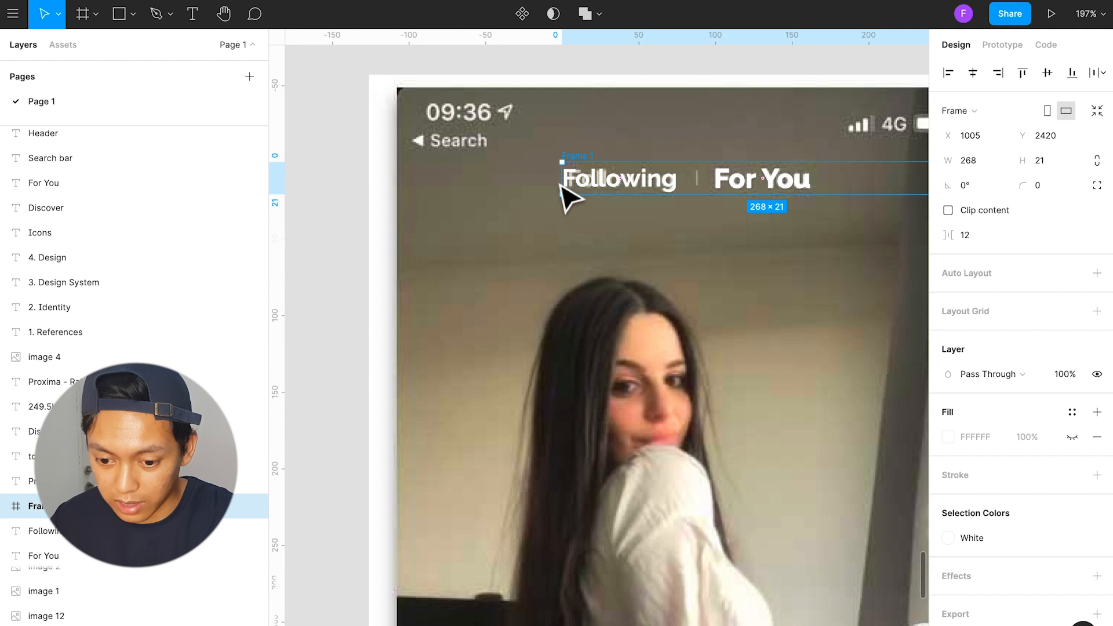
{"action": "left_click_drag", "start_coordinate": [562, 194], "coordinate": [411, 197]}
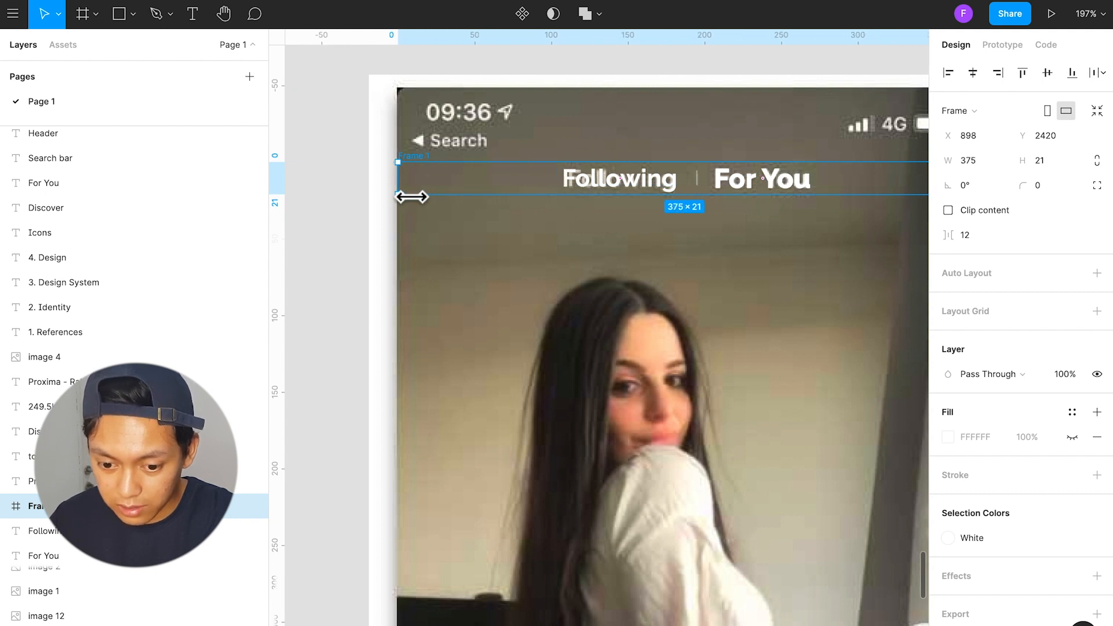
{"action": "scroll", "coordinate": [461, 275], "scroll_direction": "right", "scroll_amount": 2}
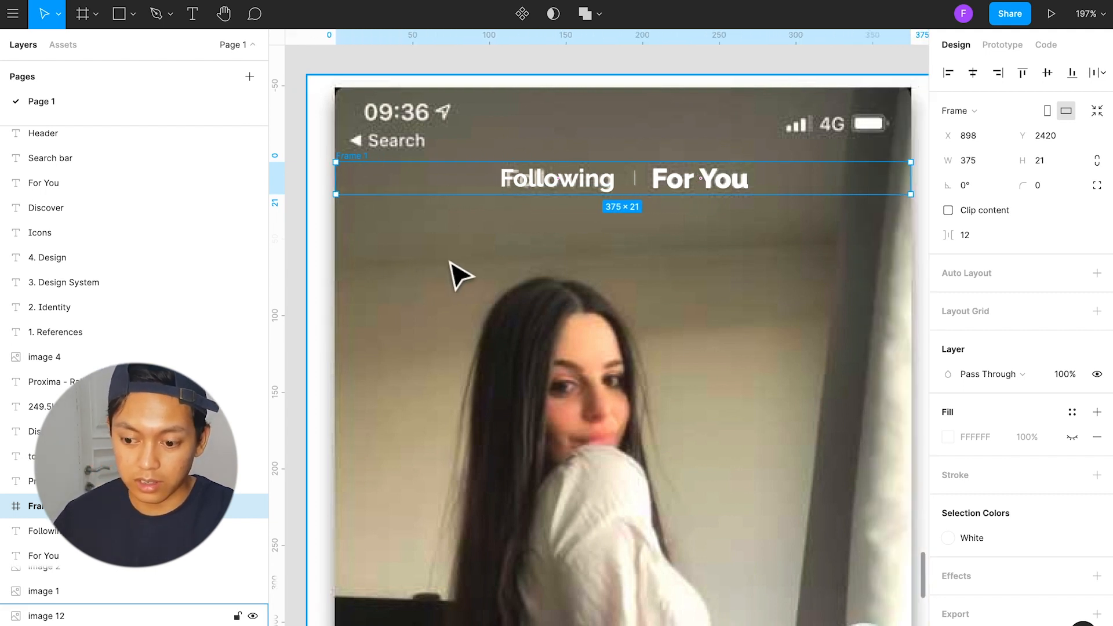
Step: Rename the tabs frame as For You Tabs and convert it into a component
{"action": "left_click", "coordinate": [682, 279]}
{"action": "left_click", "coordinate": [676, 183]}
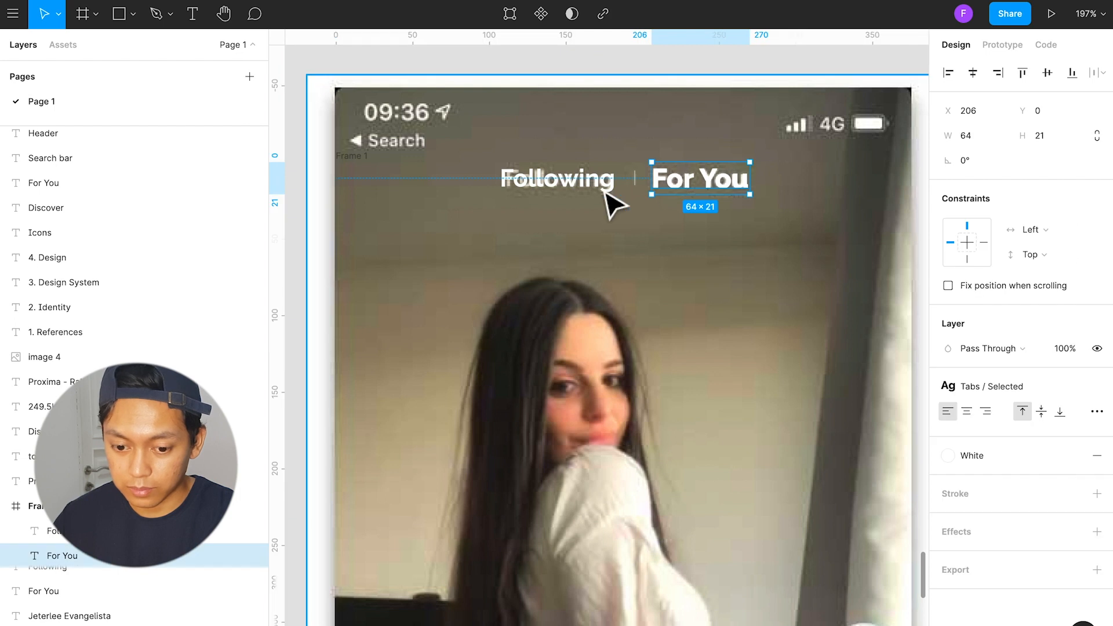
{"action": "left_click", "coordinate": [392, 186]}
{"action": "left_click", "coordinate": [361, 175]}
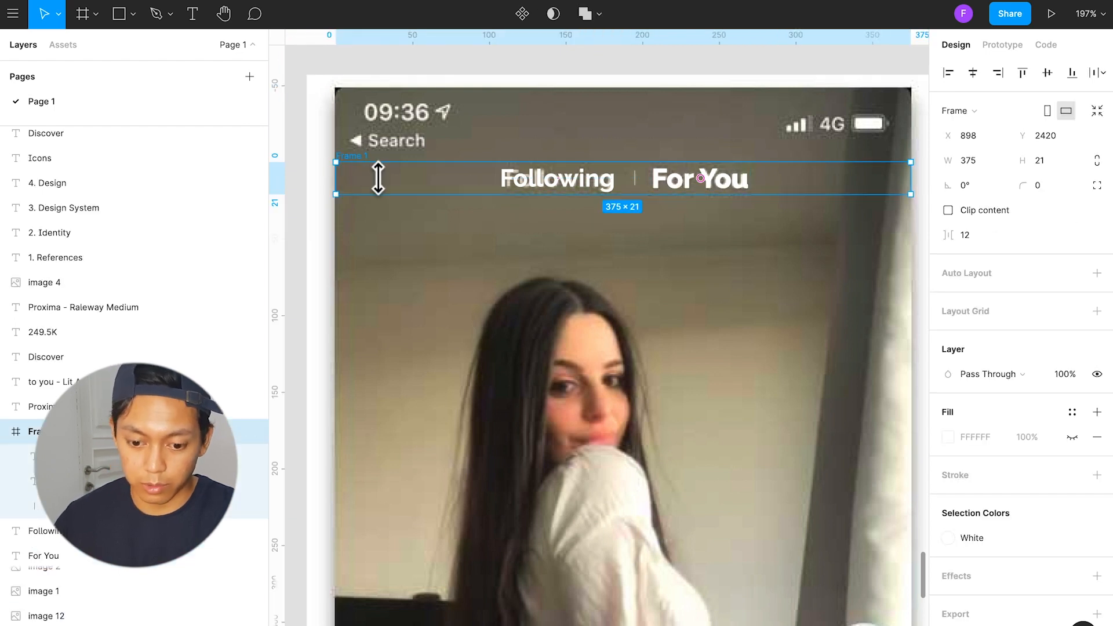
{"action": "key", "text": "super+r"}
{"action": "type", "text": "F"}
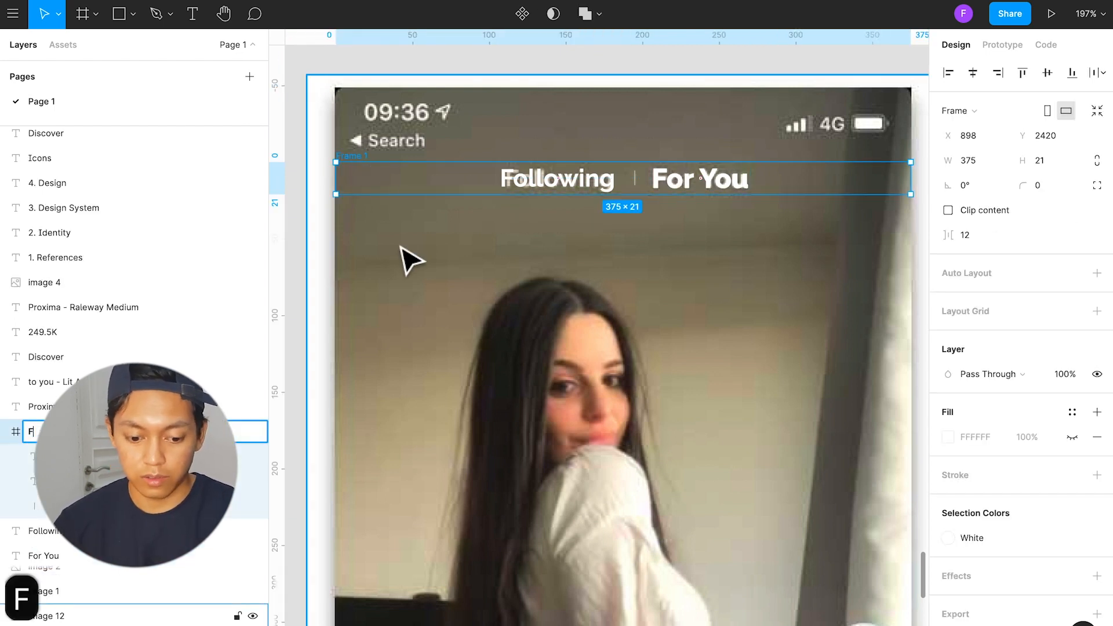
{"action": "type", "text": "or You Tabs"}
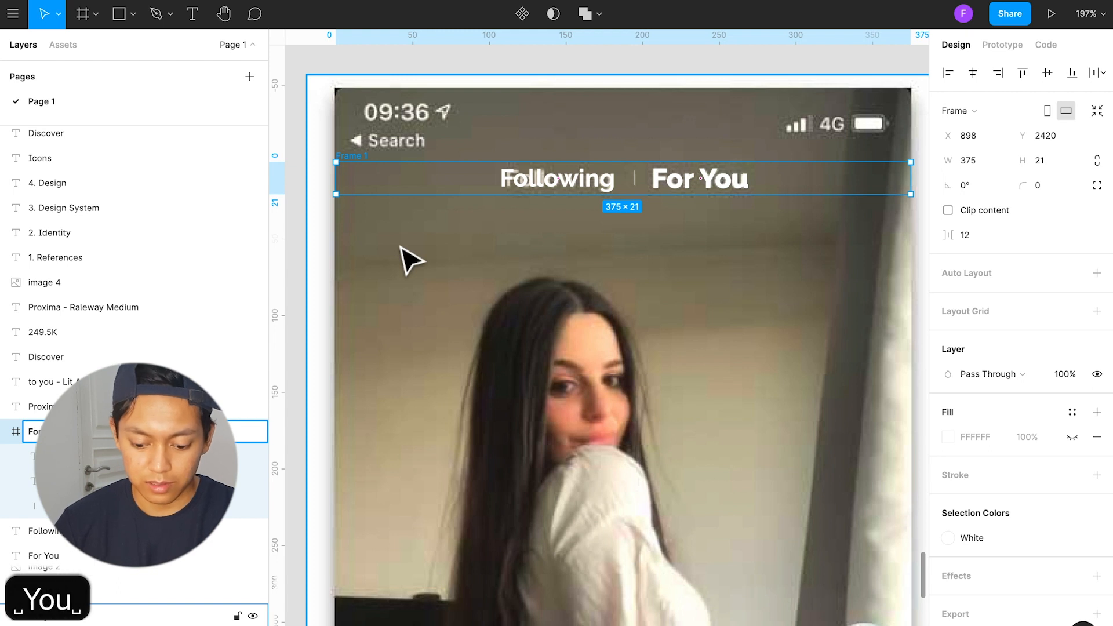
{"action": "key", "text": "Return"}
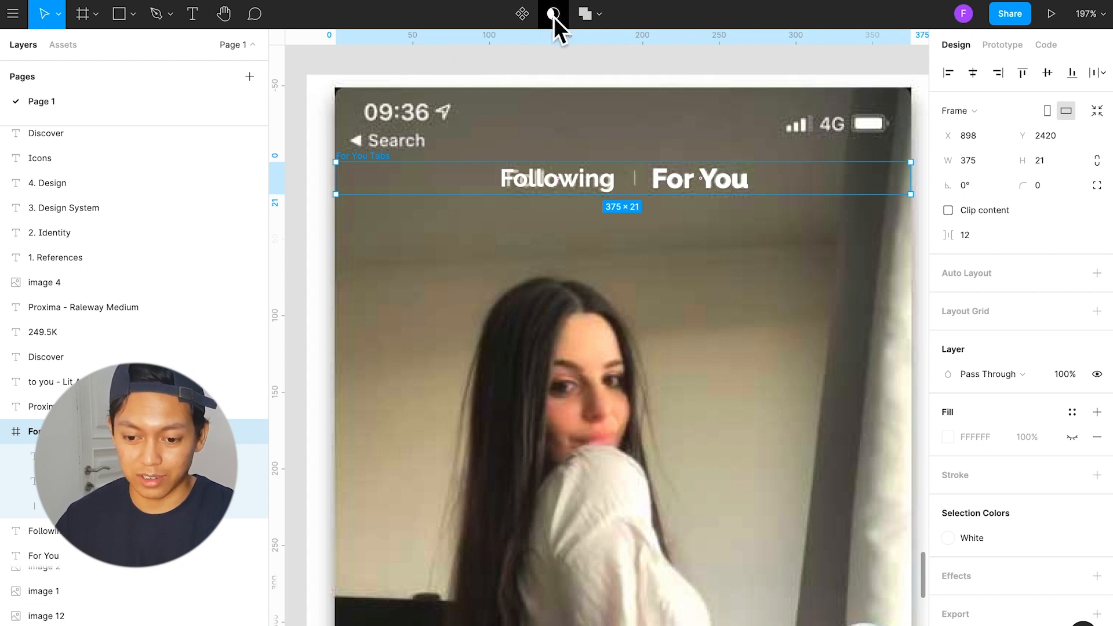
{"action": "left_click", "coordinate": [535, 16]}
Step: Move the reference image out from behind the For You Tabs component to X 1445, Y 2274
{"action": "scroll", "coordinate": [522, 174], "scroll_direction": "down", "scroll_amount": 5}
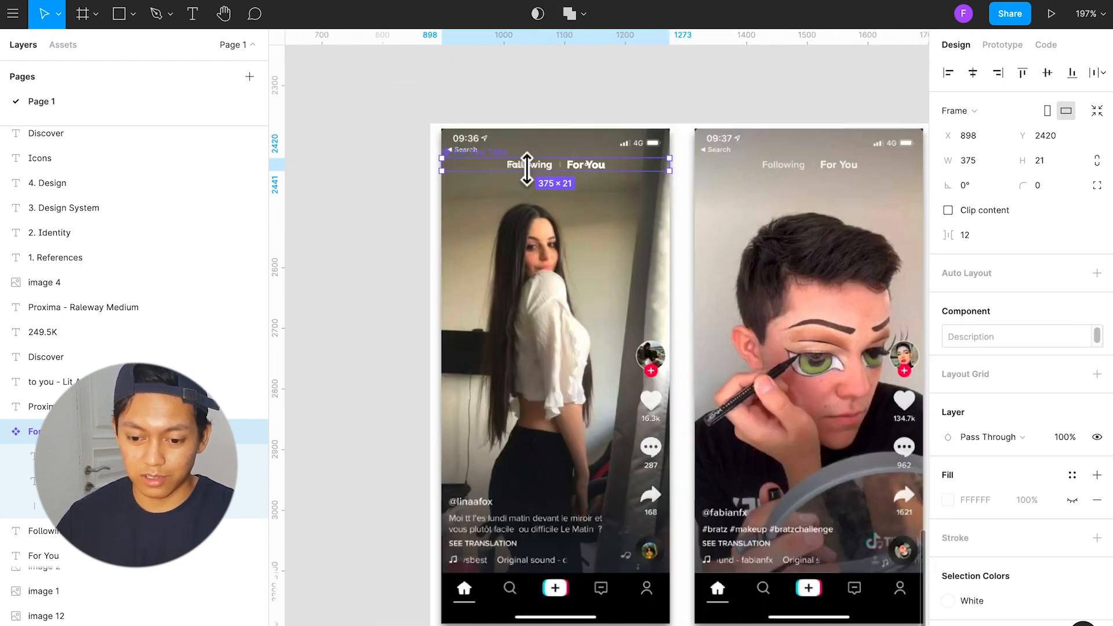
{"action": "scroll", "coordinate": [529, 174], "scroll_direction": "down", "scroll_amount": 5}
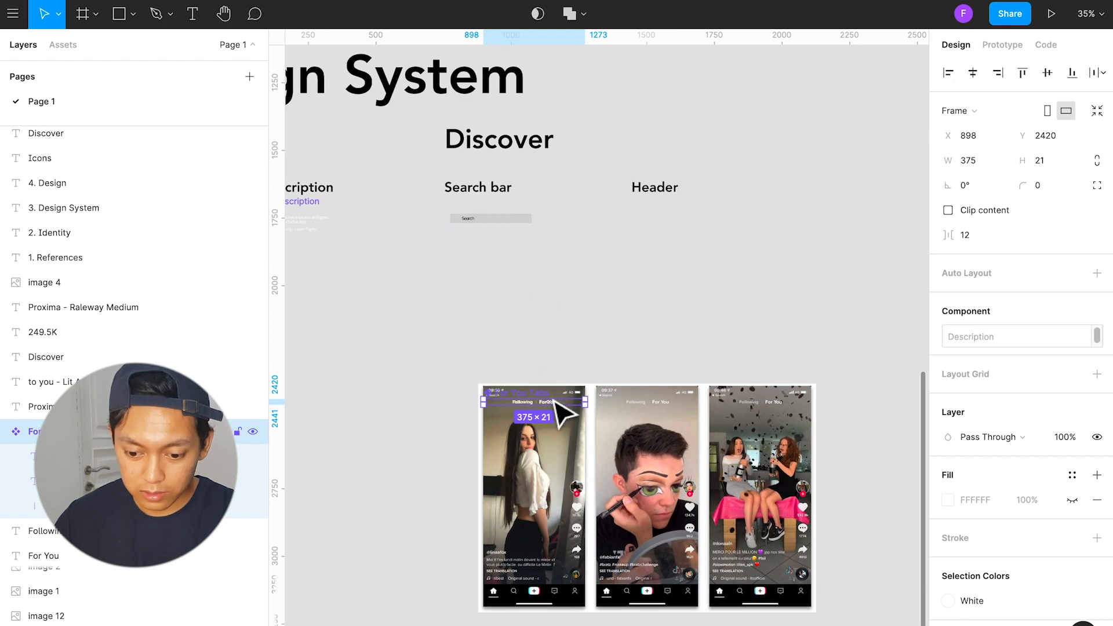
{"action": "left_click_drag", "start_coordinate": [552, 436], "coordinate": [703, 432]}
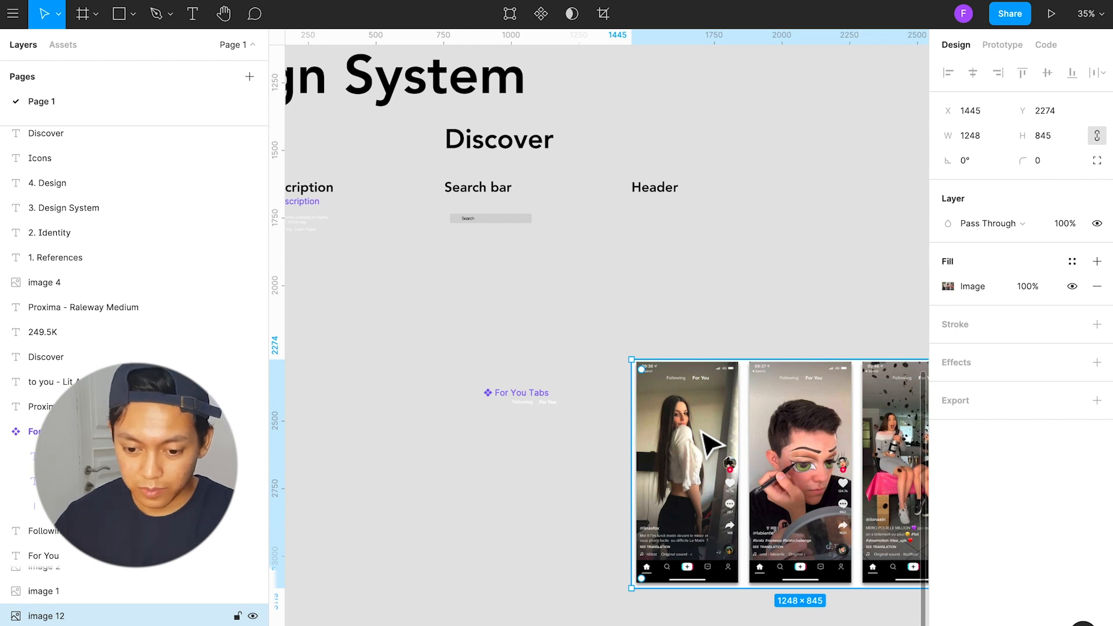
Step: Move the For You Tabs component below the Bottom Nav section in the For You column, at X -569, Y 2862
{"action": "scroll", "coordinate": [711, 444], "scroll_direction": "left", "scroll_amount": 5}
{"action": "left_click_drag", "start_coordinate": [819, 398], "coordinate": [418, 509]}
{"action": "left_click_drag", "start_coordinate": [418, 511], "coordinate": [420, 516]}
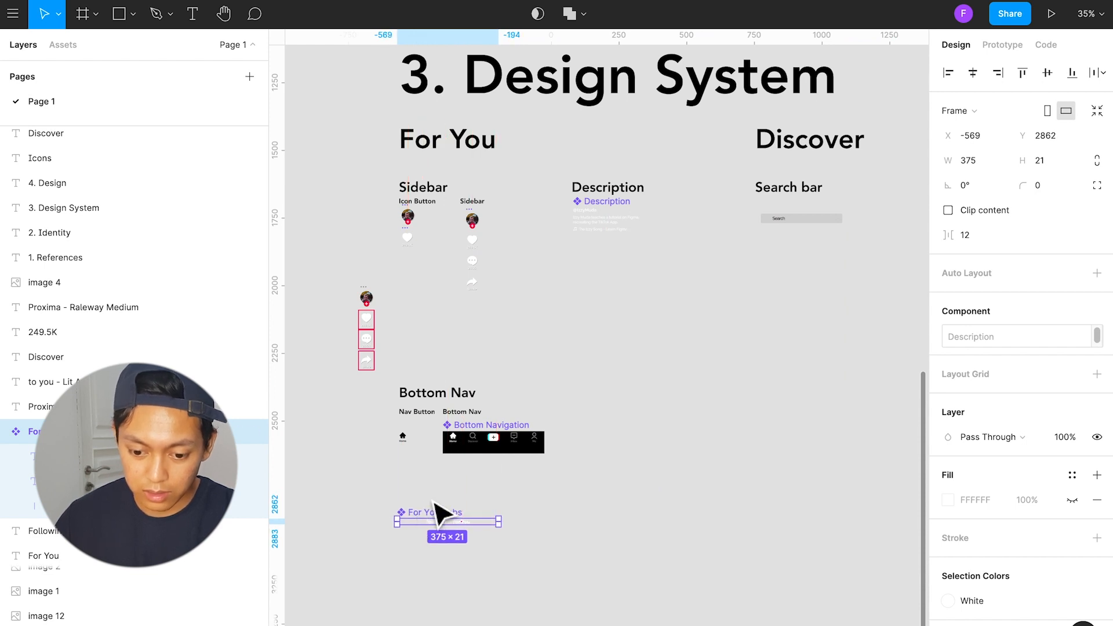
Step: Duplicate the Bottom Nav heading to X -562, Y 2740 above the For You Tabs component and change its text to Tabs
{"action": "left_click", "coordinate": [442, 493]}
{"action": "left_click_drag", "start_coordinate": [446, 400], "coordinate": [427, 512]}
{"action": "scroll", "coordinate": [441, 510], "scroll_direction": "up", "scroll_amount": 3}
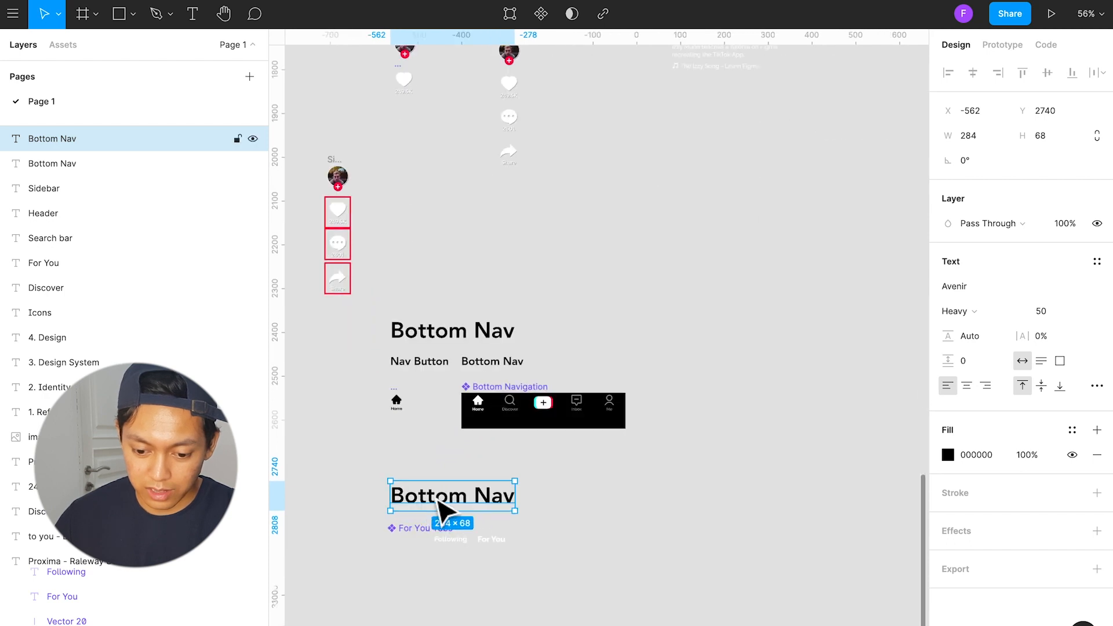
{"action": "double_click", "coordinate": [435, 502]}
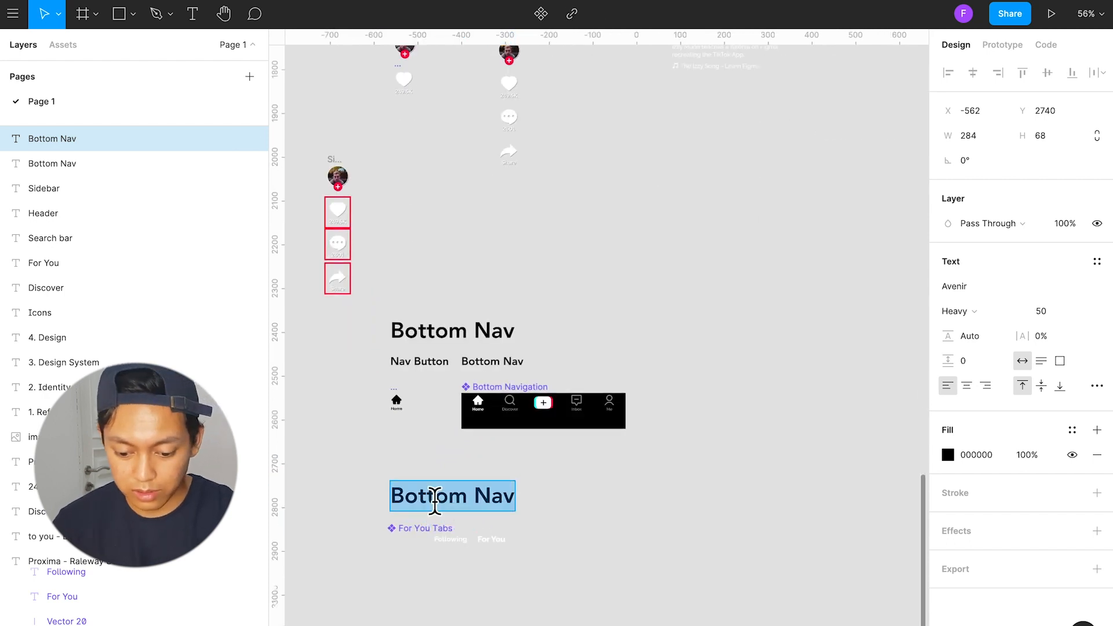
{"action": "type", "text": "Tabs"}
{"action": "key", "text": "Escape"}
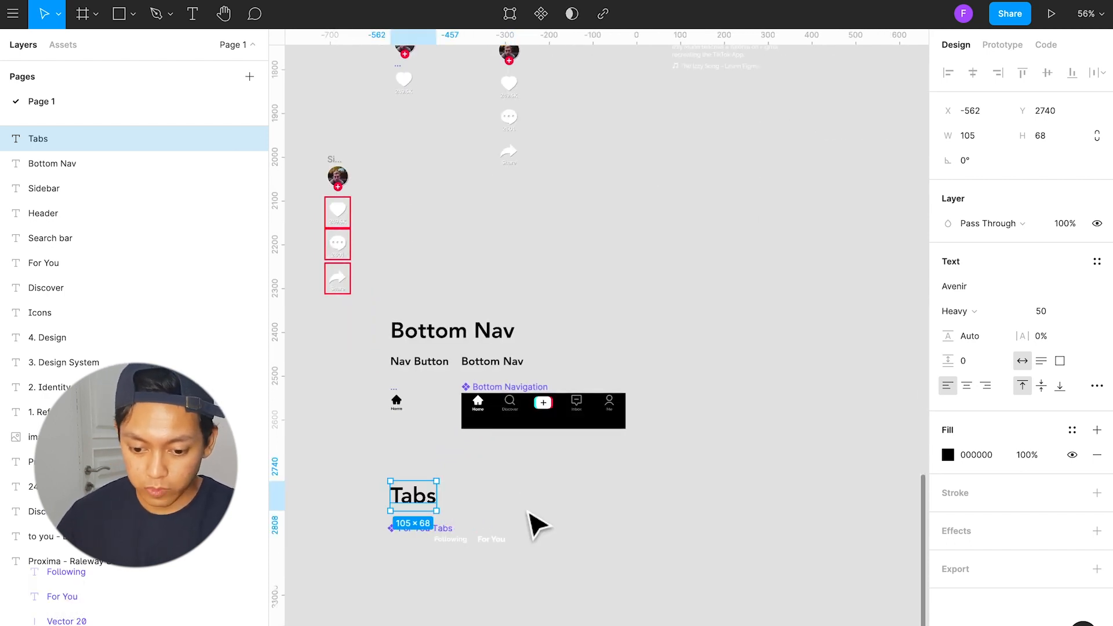
Step: Move the phone screenshots reference image closer to the For You column, at X 3, Y 1929
{"action": "scroll", "coordinate": [529, 512], "scroll_direction": "right", "scroll_amount": 3}
{"action": "scroll", "coordinate": [522, 511], "scroll_direction": "down", "scroll_amount": 2}
{"action": "scroll", "coordinate": [516, 510], "scroll_direction": "right", "scroll_amount": 6}
{"action": "left_click_drag", "start_coordinate": [698, 475], "coordinate": [355, 407]}
{"action": "scroll", "coordinate": [369, 405], "scroll_direction": "left", "scroll_amount": 7}
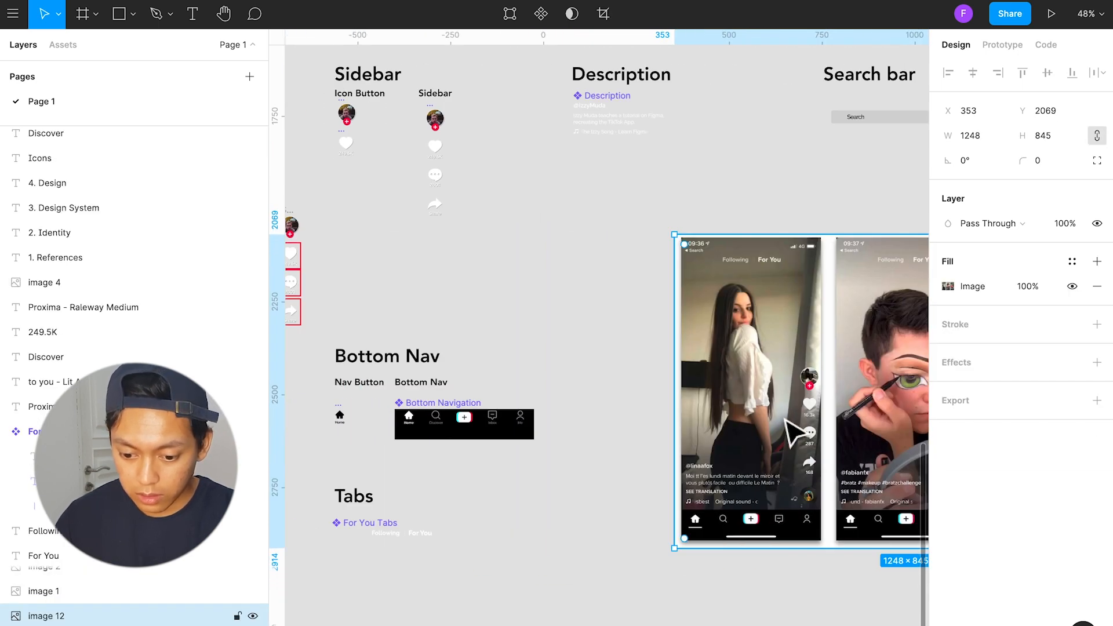
{"action": "left_click_drag", "start_coordinate": [791, 432], "coordinate": [666, 378]}
Step: Draw a 48 × 48 circle over the round song disc in the first phone screenshot and apply the Black colour style
{"action": "scroll", "coordinate": [699, 482], "scroll_direction": "up", "scroll_amount": 8}
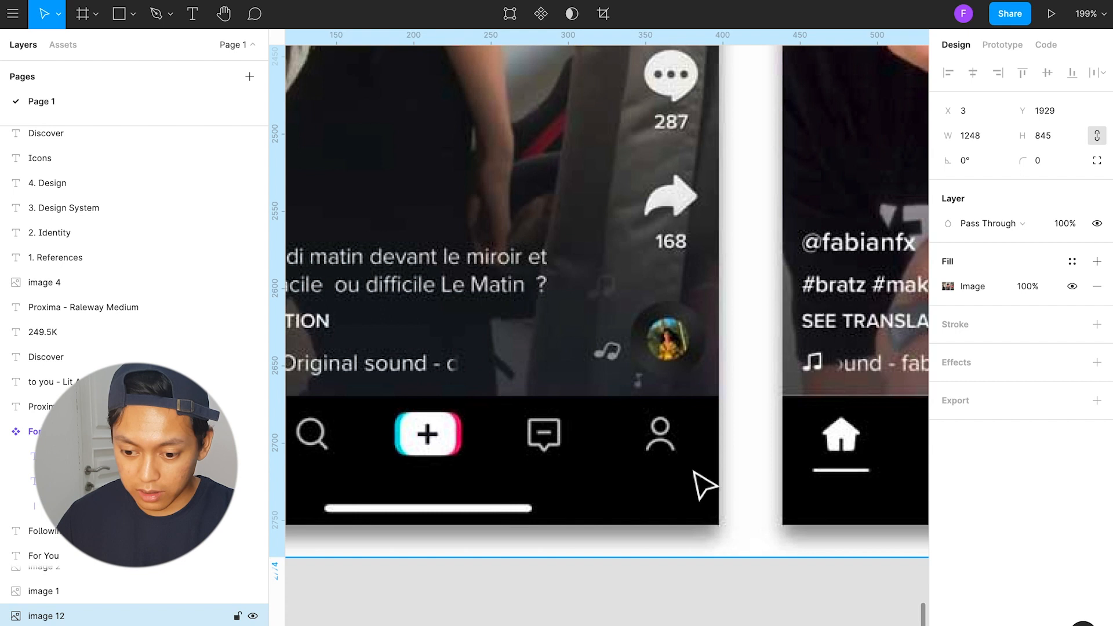
{"action": "scroll", "coordinate": [684, 435], "scroll_direction": "up", "scroll_amount": 5}
{"action": "scroll", "coordinate": [664, 389], "scroll_direction": "up", "scroll_amount": 4}
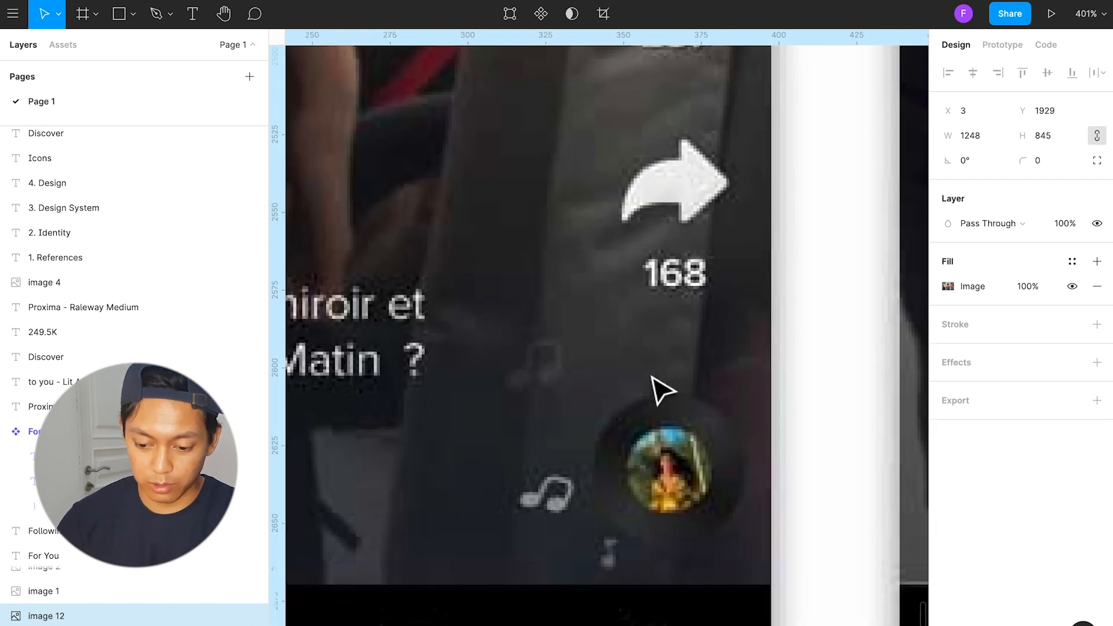
{"action": "scroll", "coordinate": [663, 392], "scroll_direction": "up", "scroll_amount": 1}
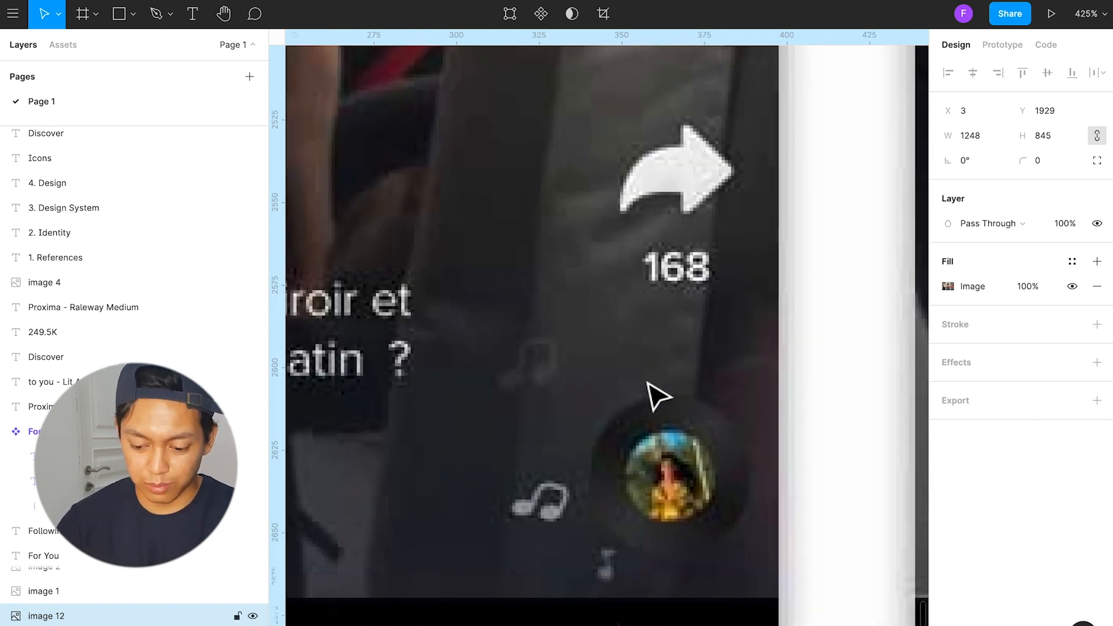
{"action": "key", "text": "o"}
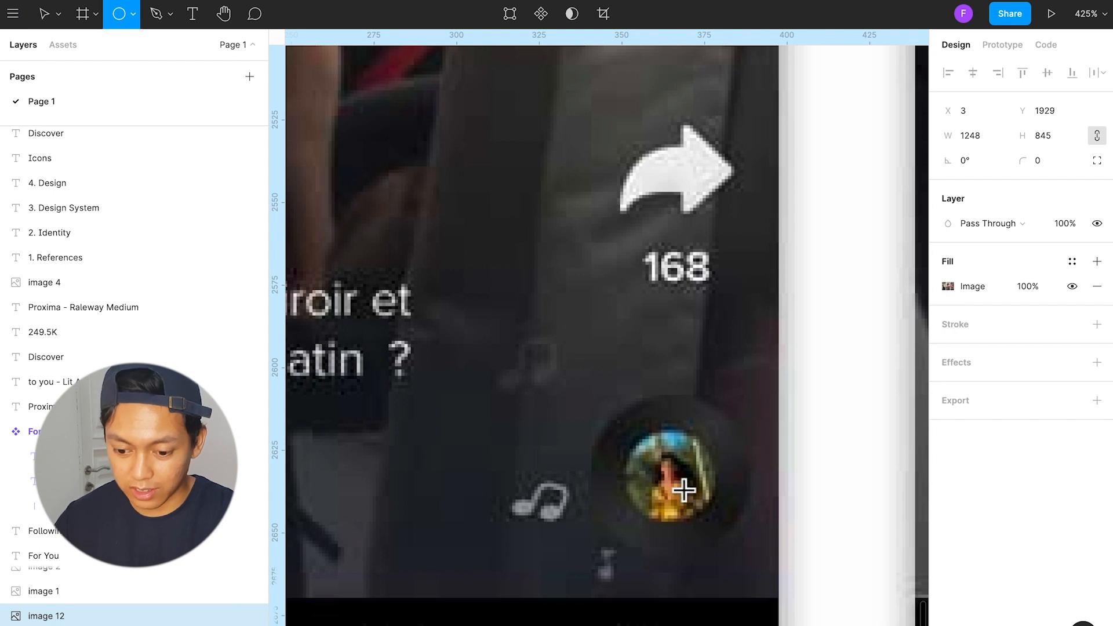
{"action": "left_click_drag", "start_coordinate": [668, 476], "coordinate": [753, 548]}
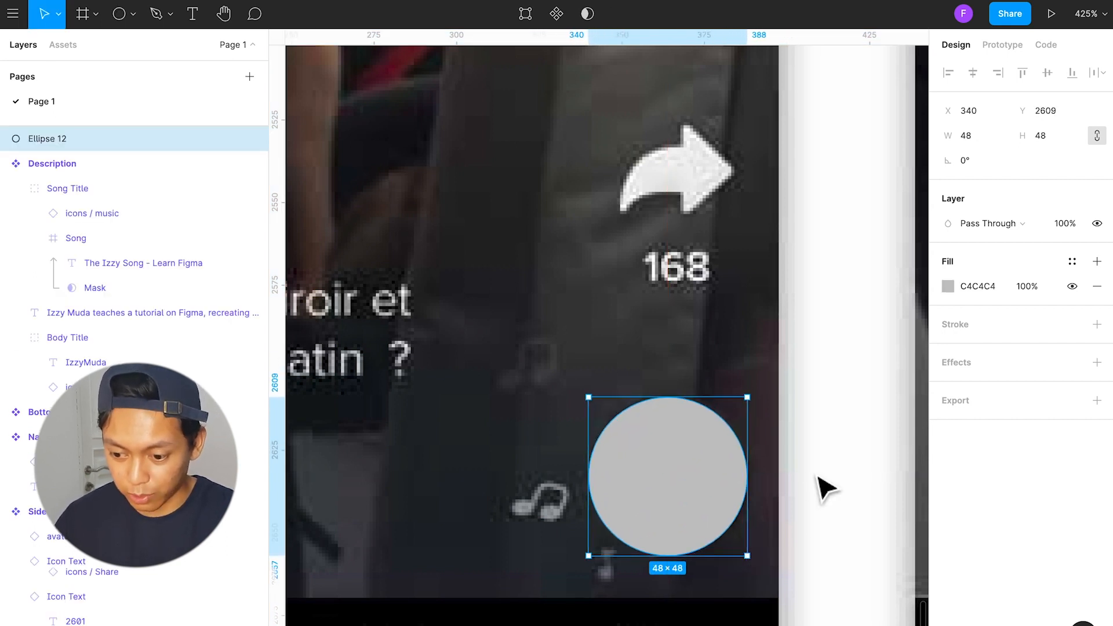
{"action": "left_click", "coordinate": [1072, 263]}
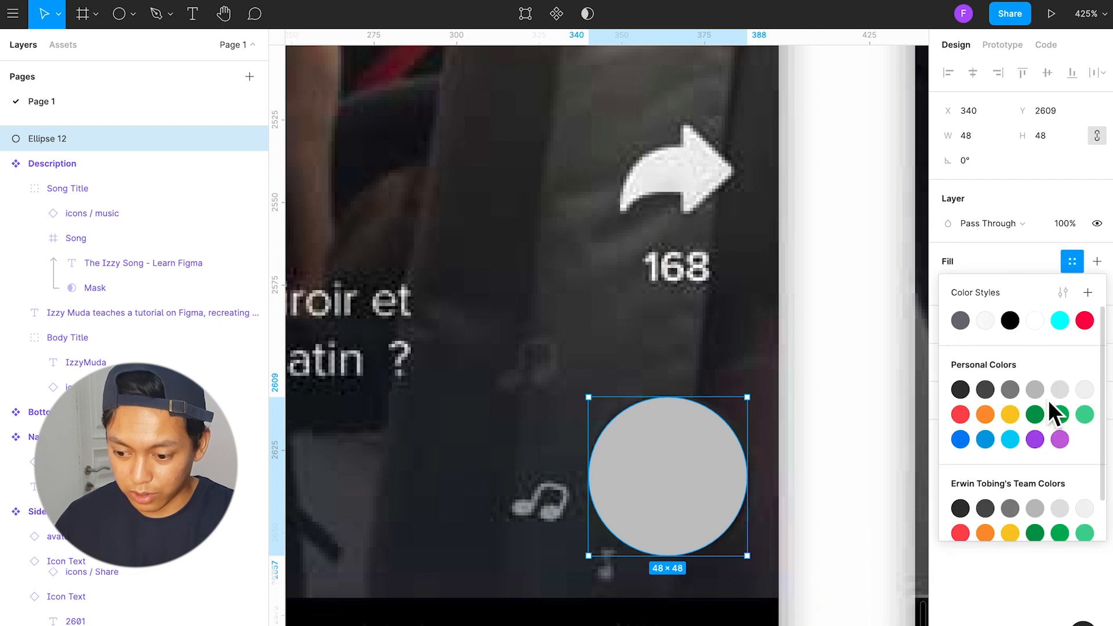
{"action": "left_click", "coordinate": [1010, 320]}
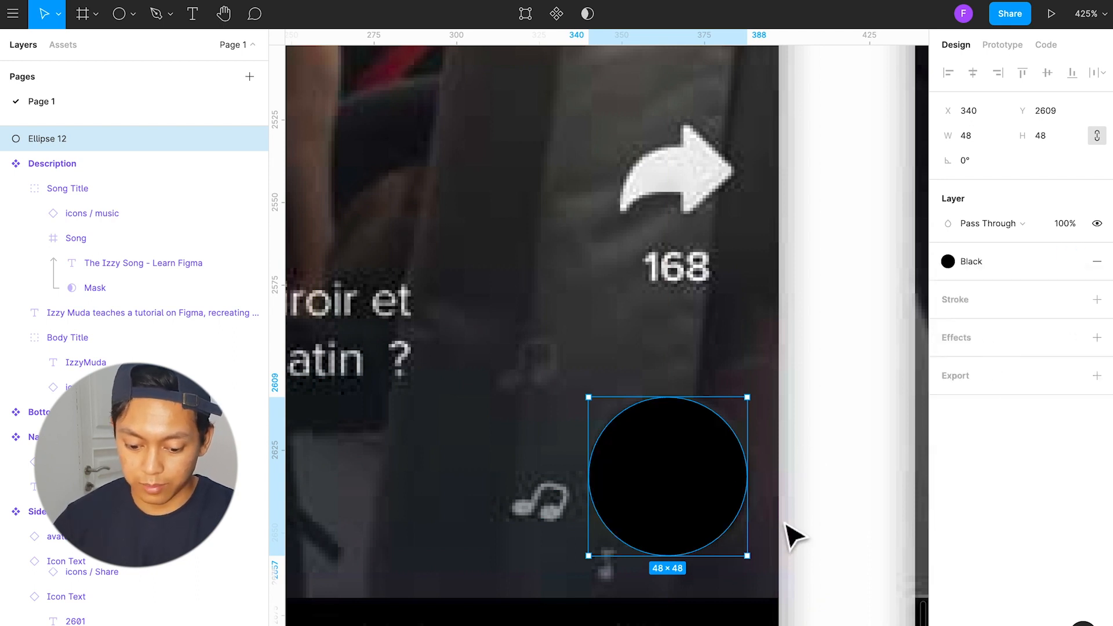
Step: Duplicate the black circle in place, shrink the copy to 26 × 26 about its centre, and shift the reference image horizontally to X 52
{"action": "key", "text": "super+v"}
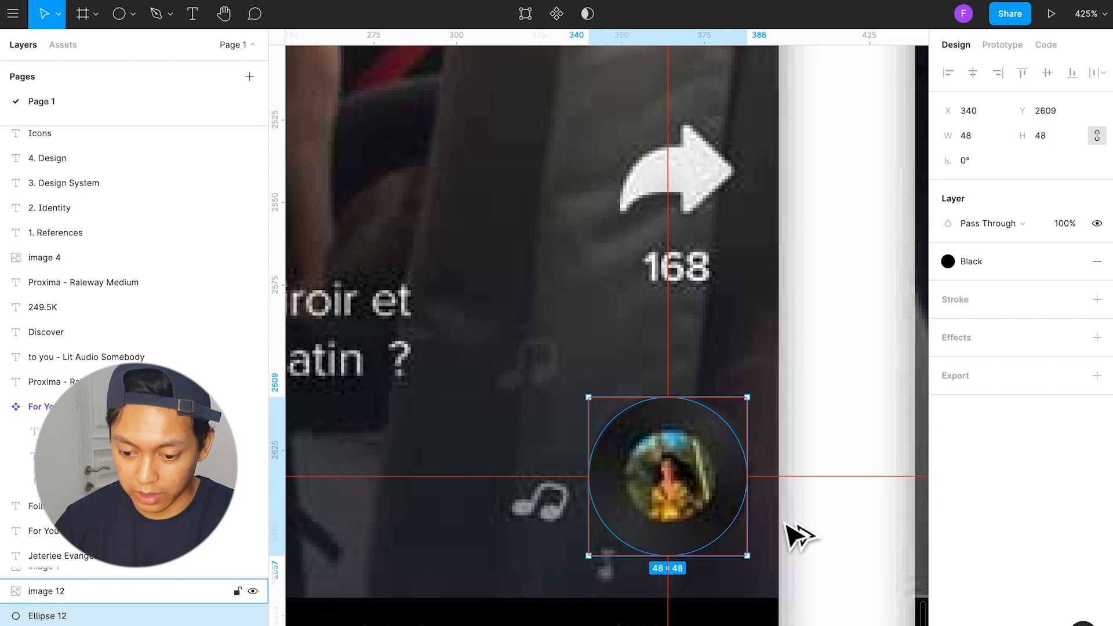
{"action": "key", "text": "super+z"}
{"action": "key", "text": "super+c"}
{"action": "key", "text": "super+v"}
{"action": "left_click_drag", "start_coordinate": [765, 570], "coordinate": [726, 537]}
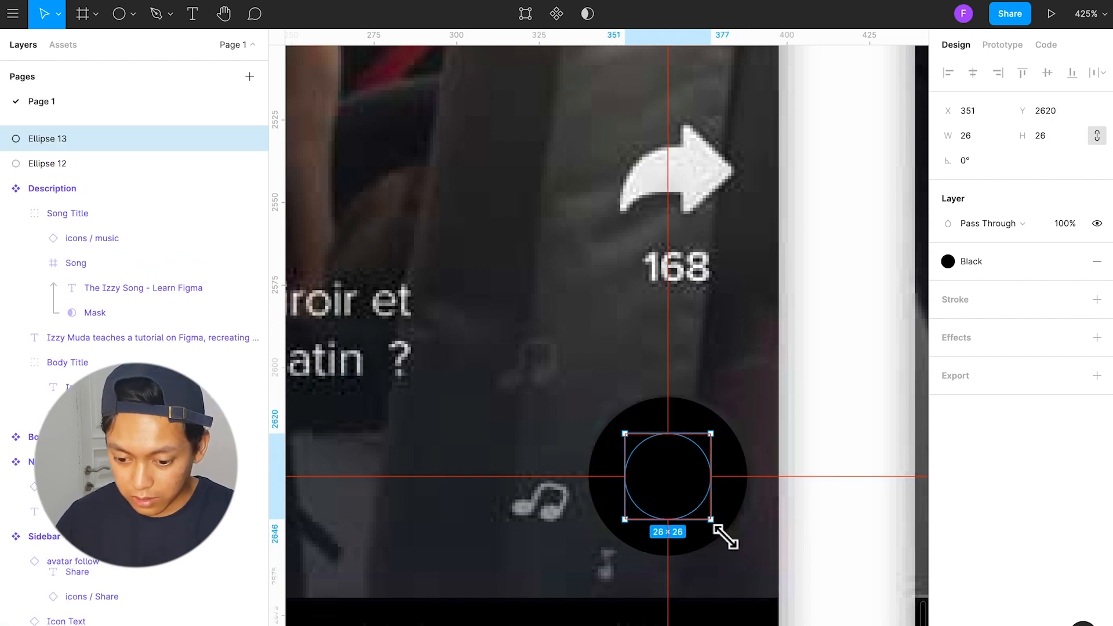
{"action": "left_click", "coordinate": [530, 584]}
{"action": "left_click_drag", "start_coordinate": [529, 584], "coordinate": [668, 580]}
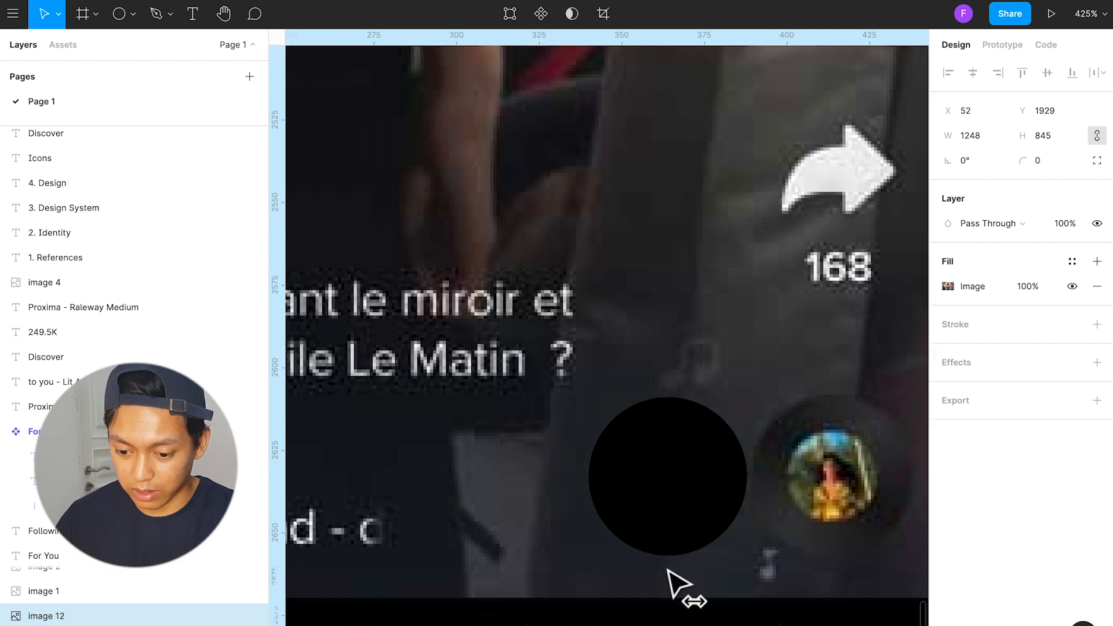
Step: Fill the 26 × 26 circle with a random portrait photo using the Unsplash plugin and close the plugin
{"action": "left_click", "coordinate": [678, 503]}
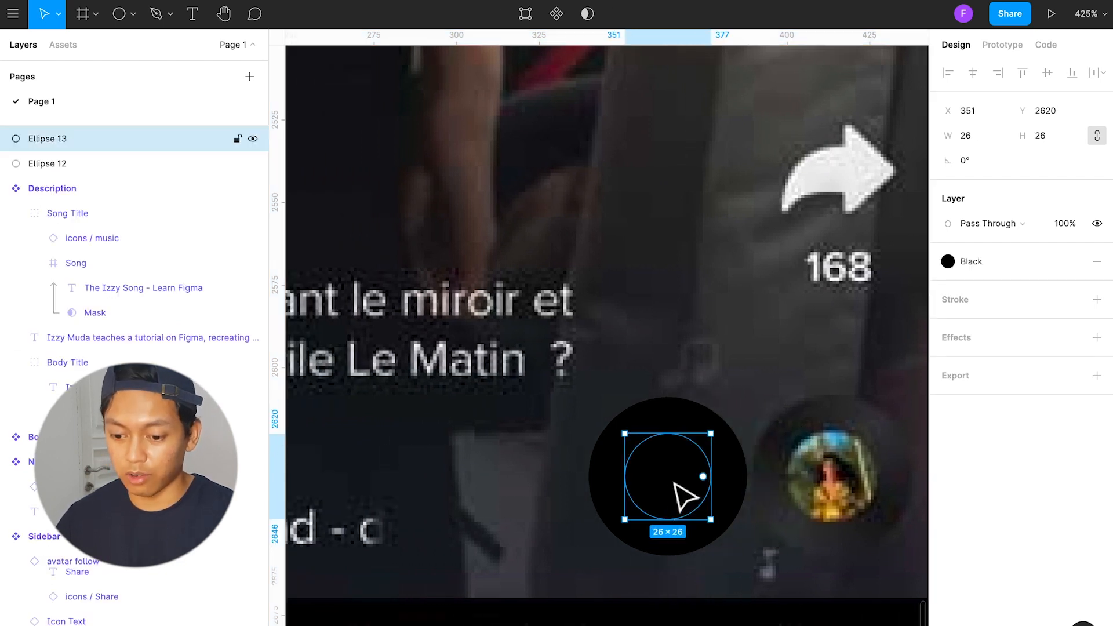
{"action": "right_click", "coordinate": [676, 486]}
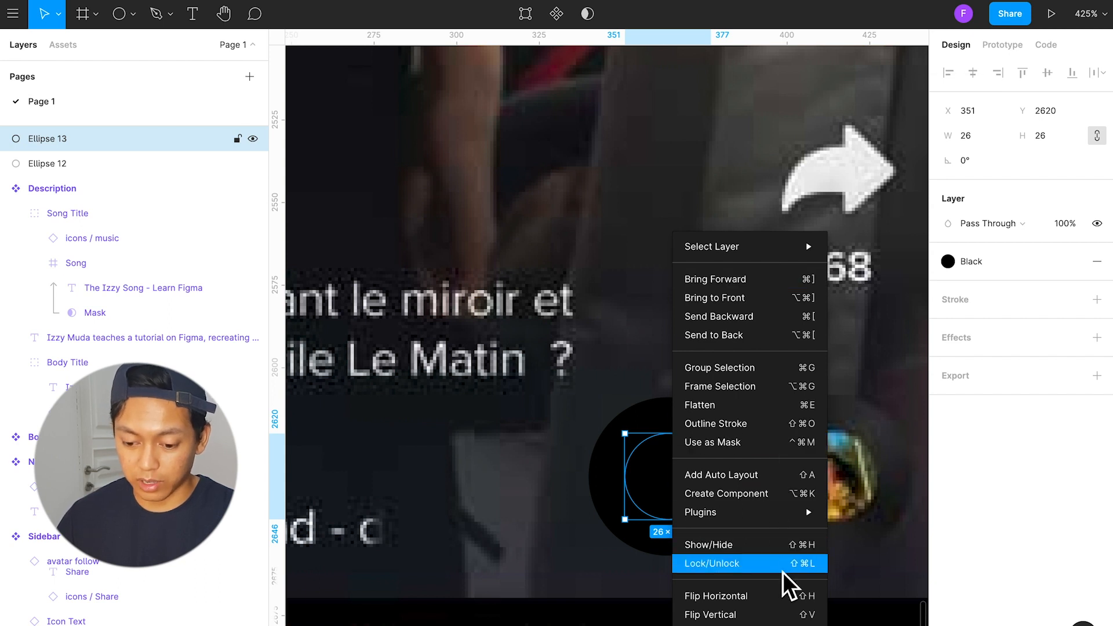
{"action": "mouse_move", "coordinate": [779, 515]}
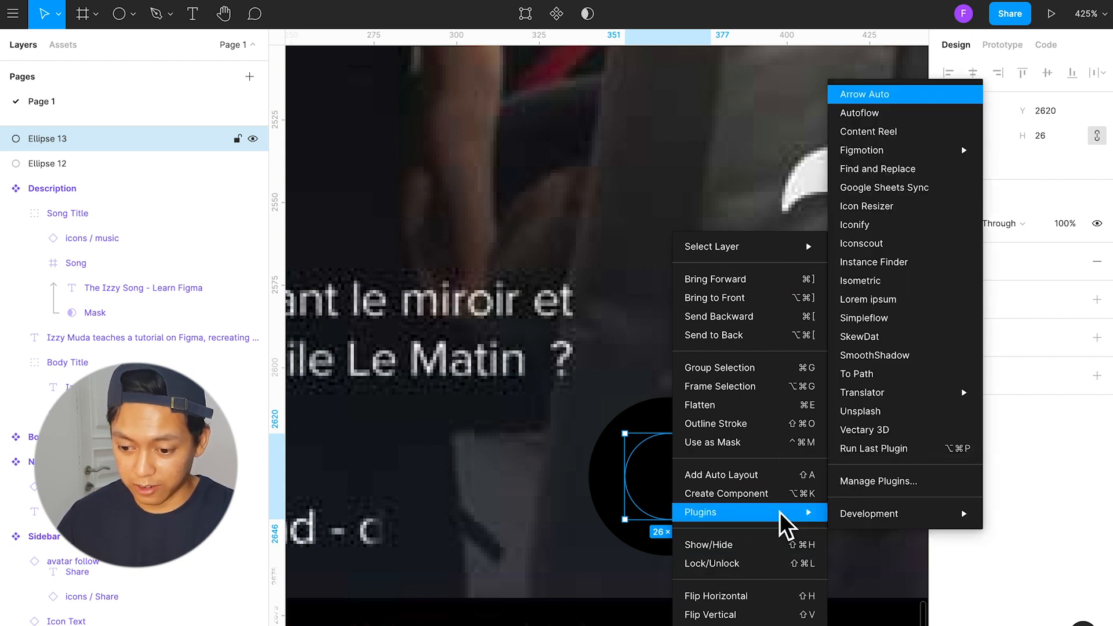
{"action": "left_click", "coordinate": [919, 412]}
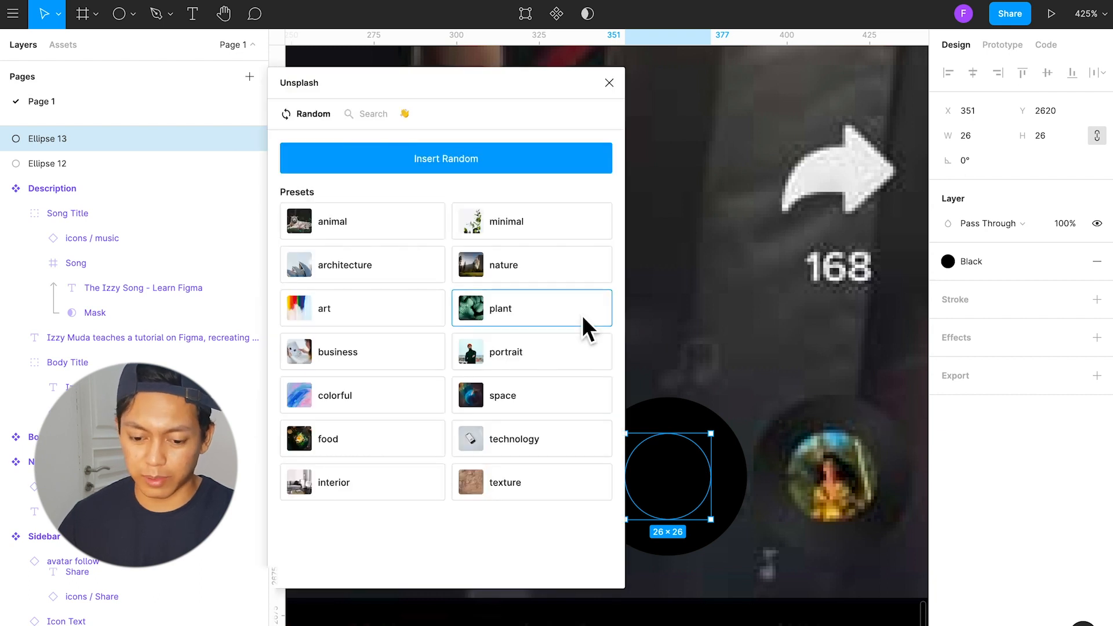
{"action": "left_click", "coordinate": [524, 349]}
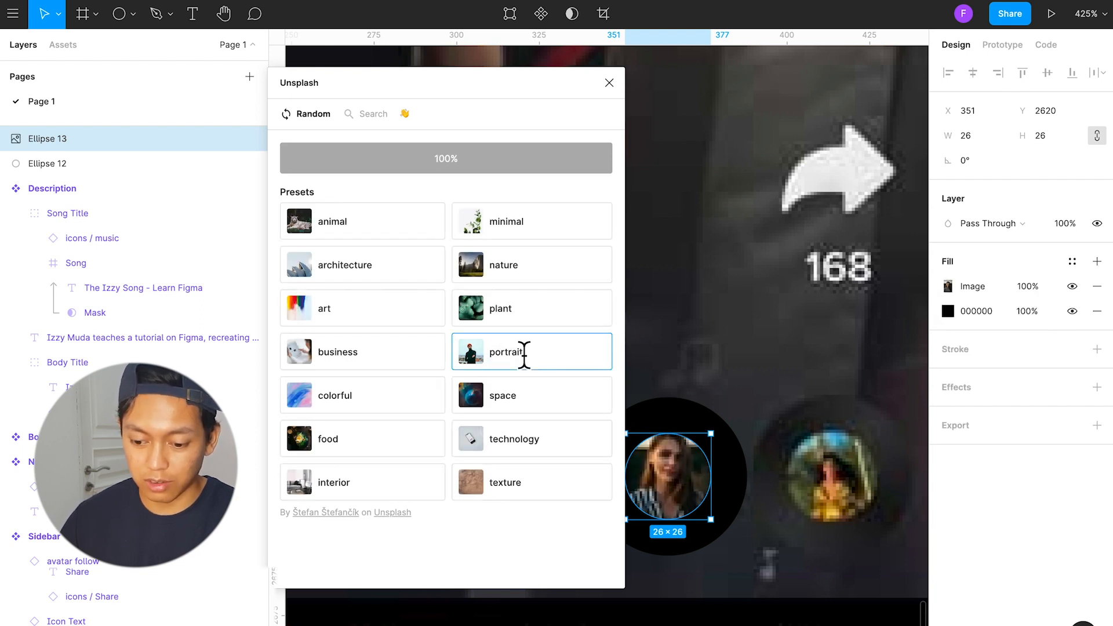
{"action": "left_click", "coordinate": [799, 480]}
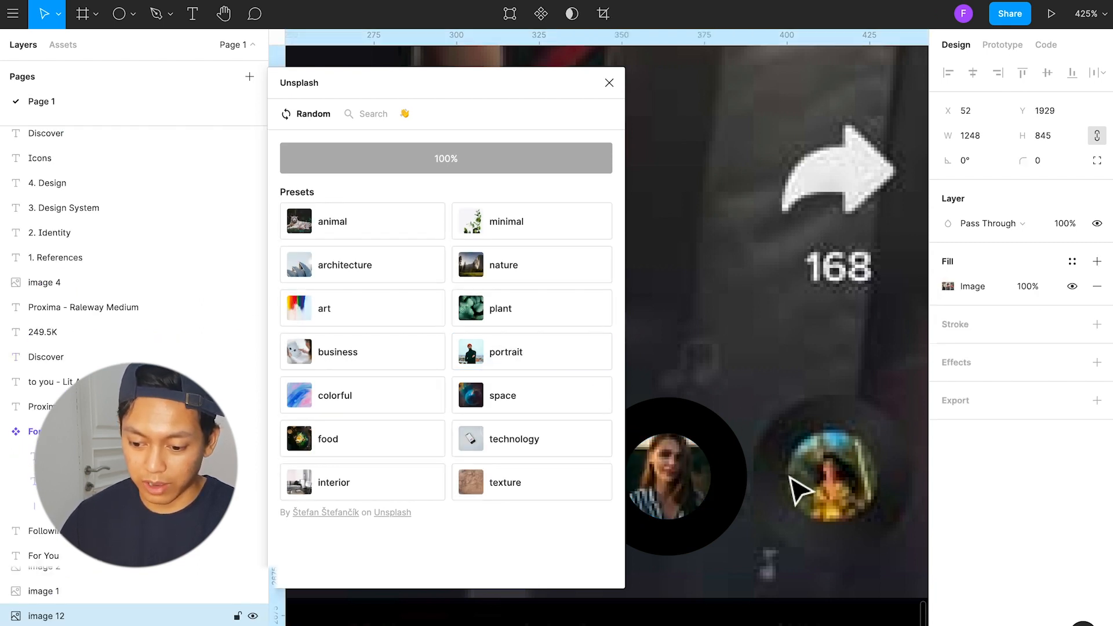
{"action": "left_click", "coordinate": [736, 481]}
{"action": "left_click", "coordinate": [609, 82]}
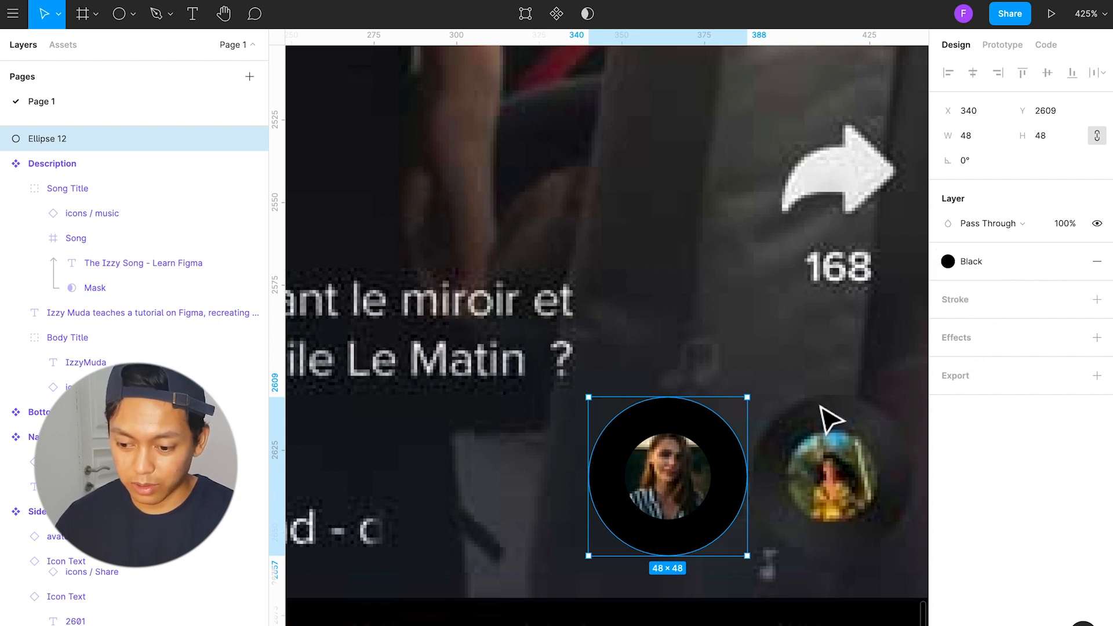
Step: Detach the Black style from the 48 × 48 circle and change its fill to a Diamond gradient
{"action": "left_click", "coordinate": [1082, 264]}
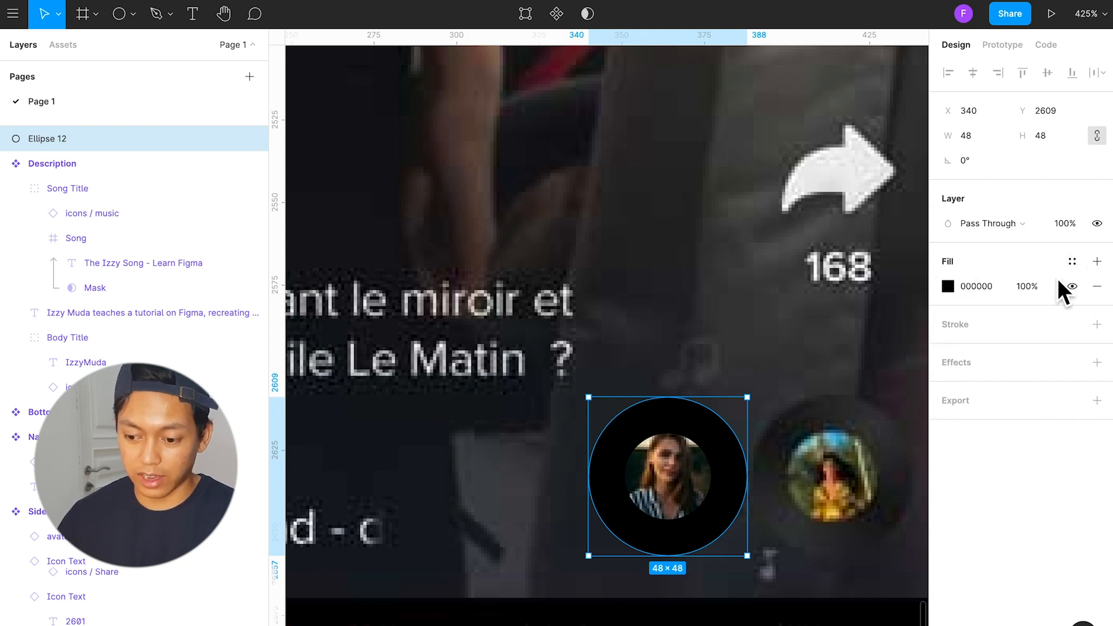
{"action": "left_click", "coordinate": [957, 290]}
{"action": "left_click", "coordinate": [776, 264]}
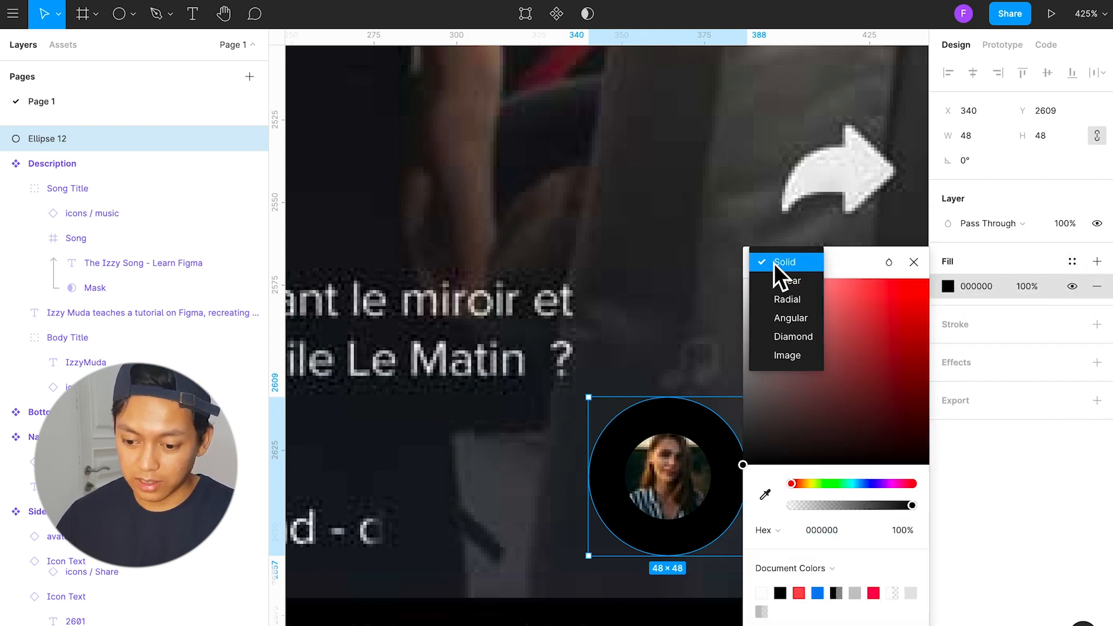
{"action": "left_click", "coordinate": [816, 337]}
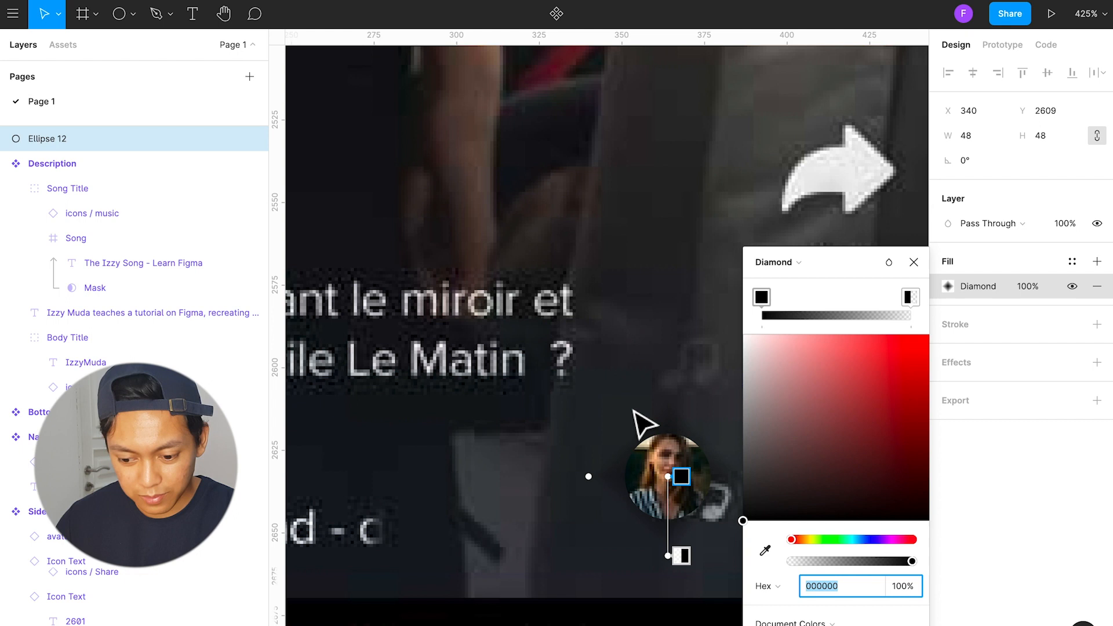
Step: Try Angular and Radial gradients on the outer circle's fill and return it to Diamond
{"action": "scroll", "coordinate": [601, 406], "scroll_direction": "right", "scroll_amount": 5}
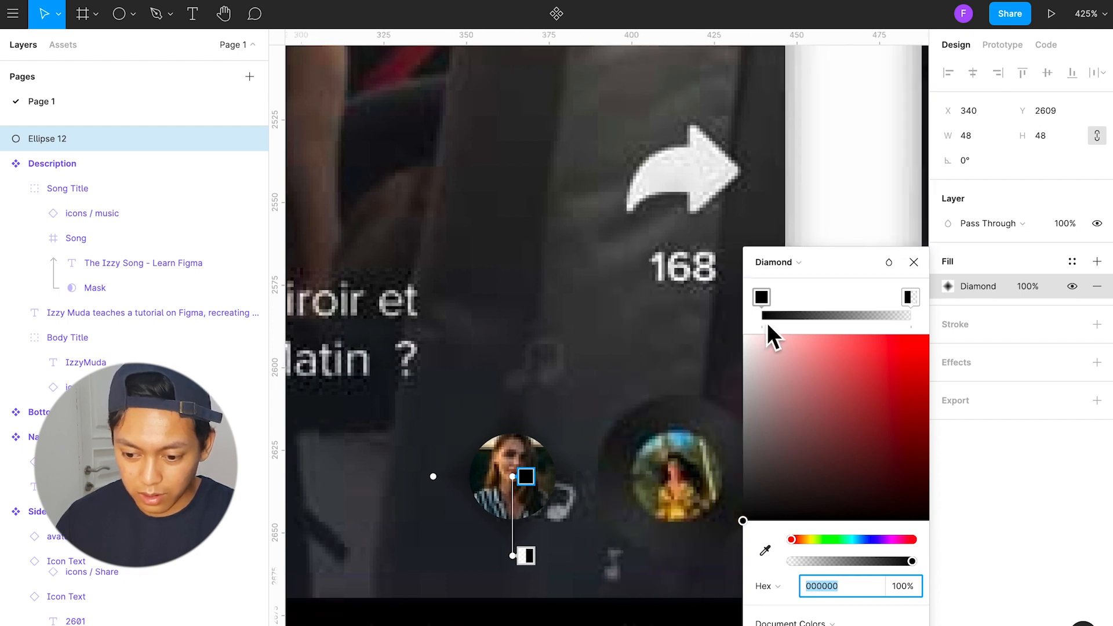
{"action": "left_click", "coordinate": [792, 264]}
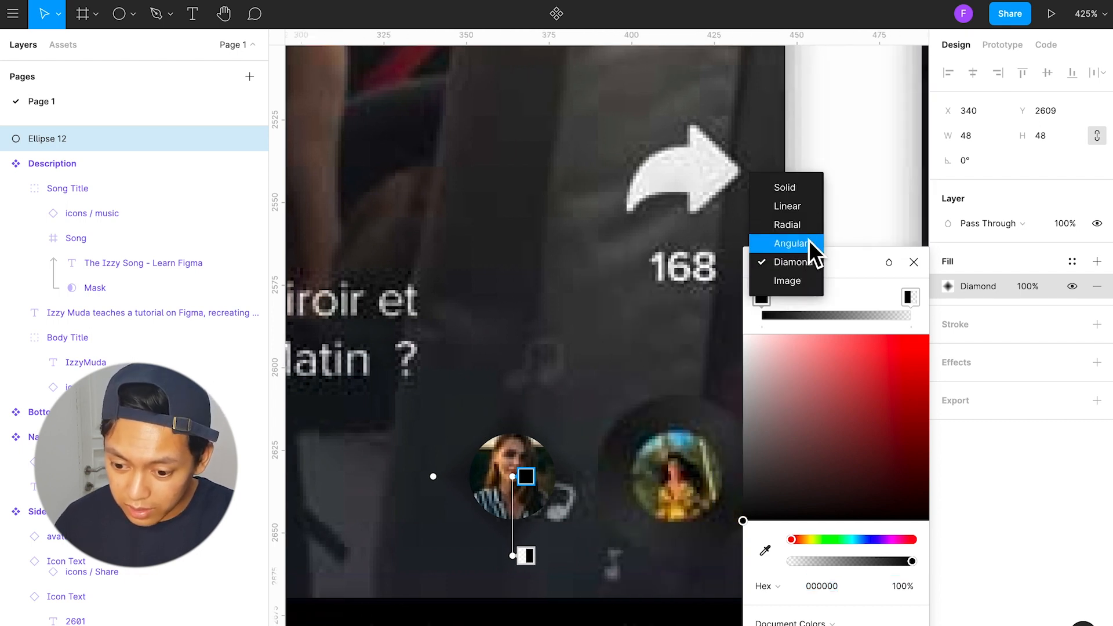
{"action": "left_click", "coordinate": [809, 245]}
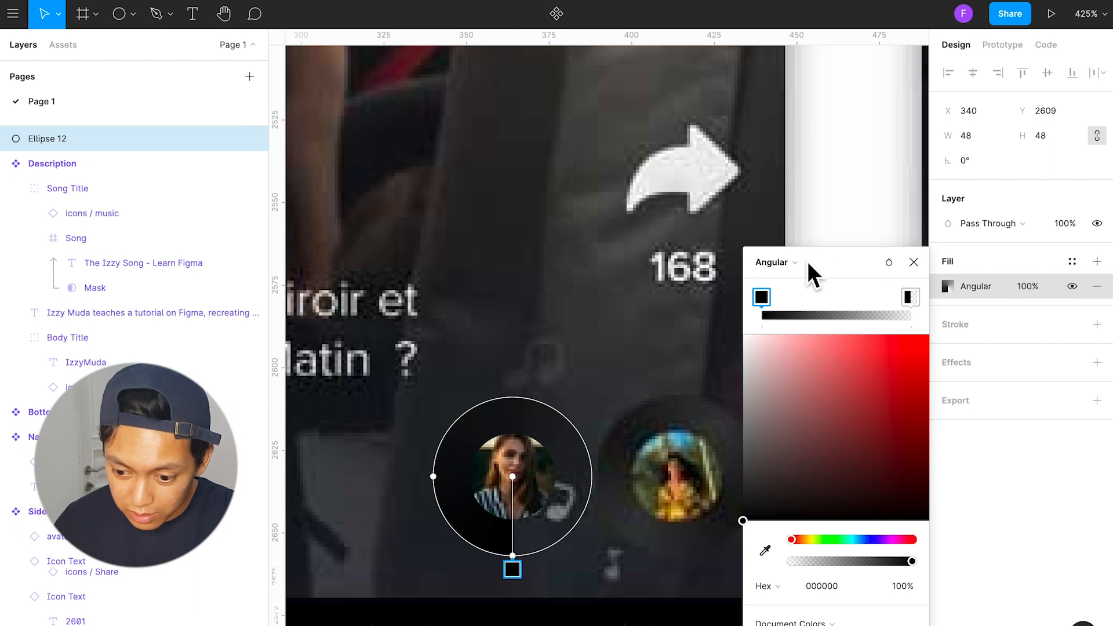
{"action": "left_click", "coordinate": [807, 262]}
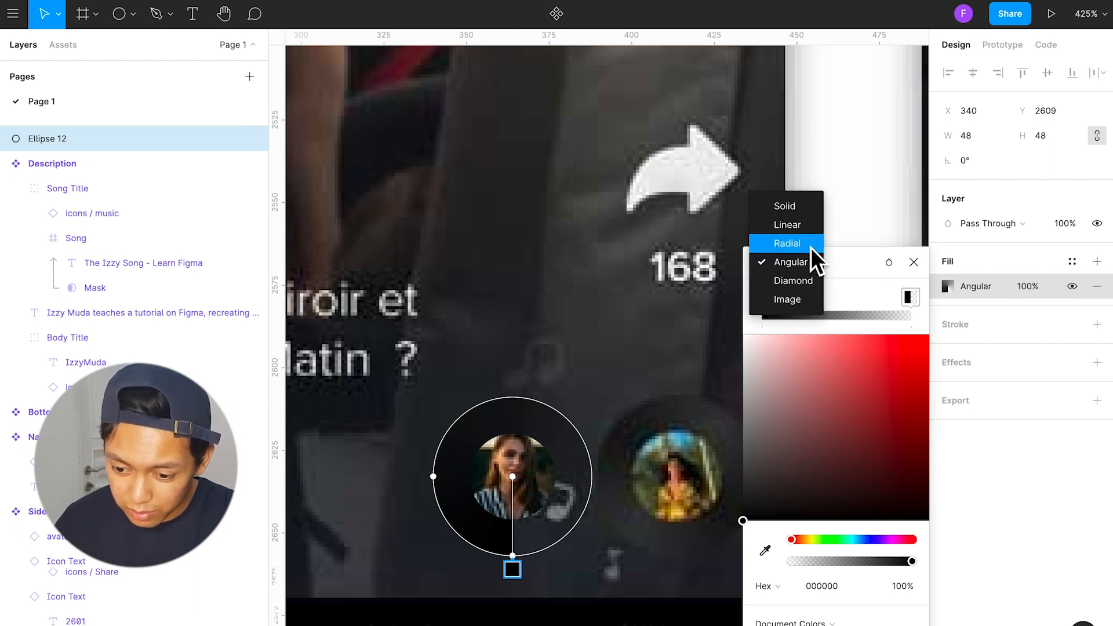
{"action": "left_click", "coordinate": [811, 245]}
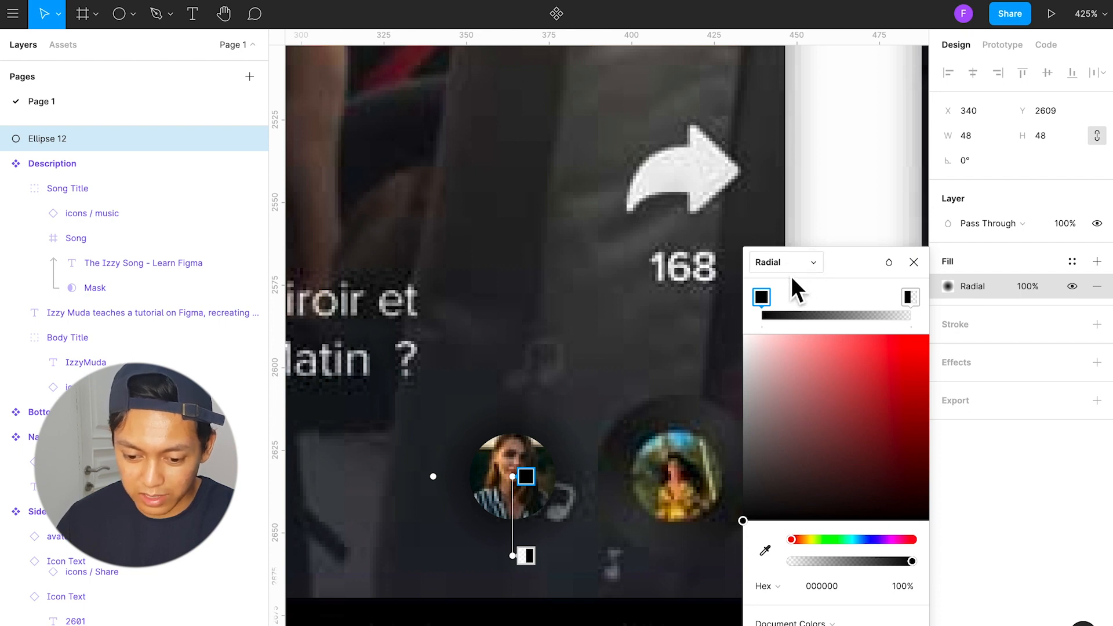
{"action": "left_click", "coordinate": [794, 267]}
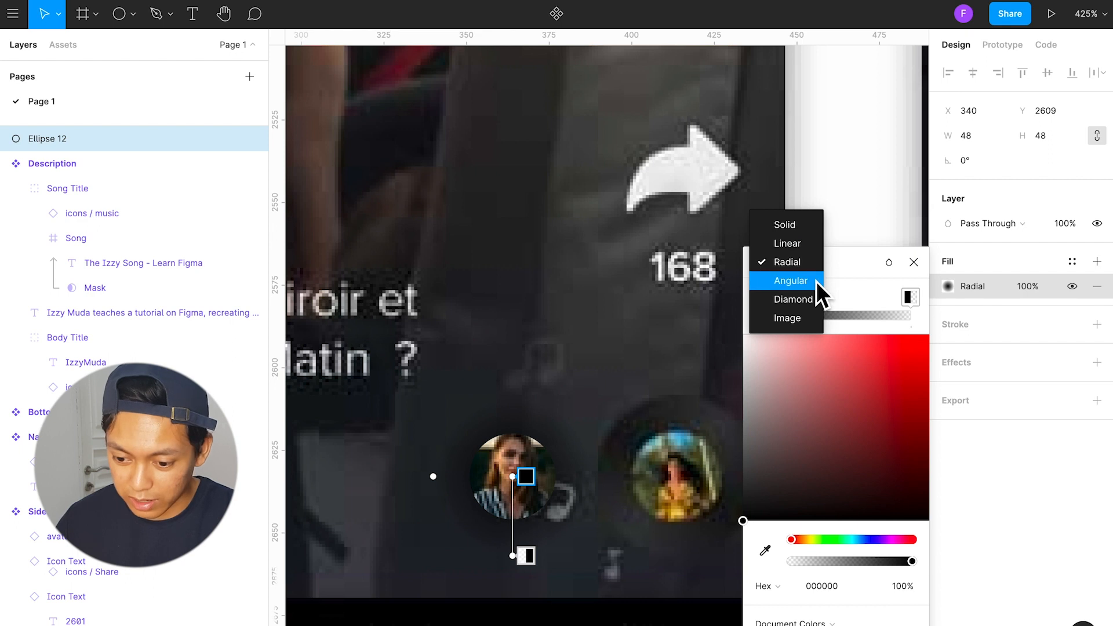
{"action": "left_click", "coordinate": [815, 299]}
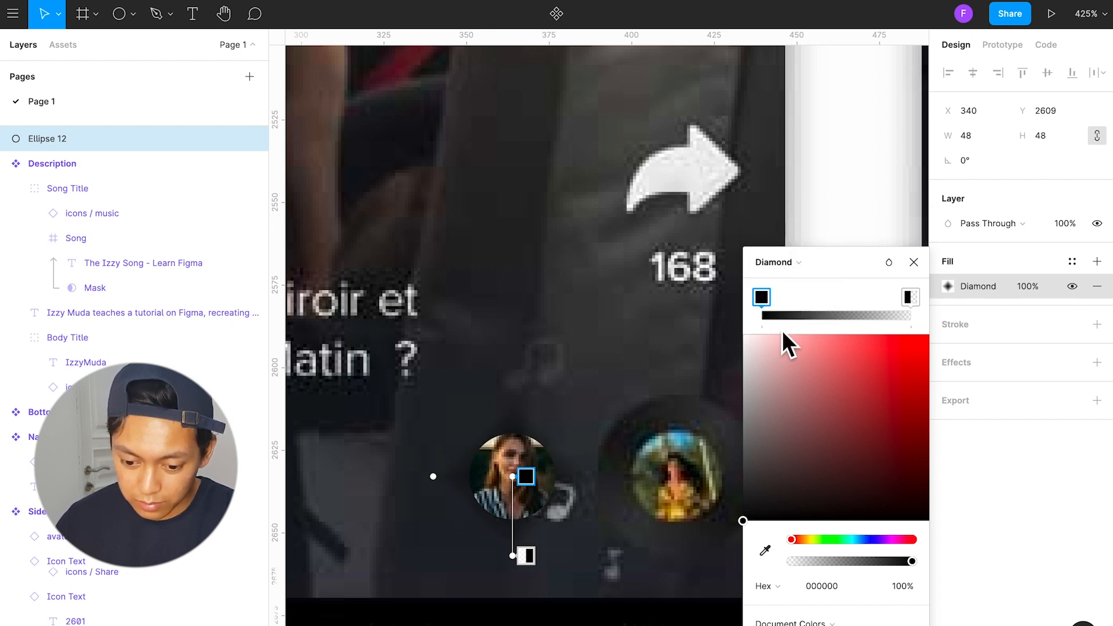
Step: Extend the Diamond gradient's transparent end straight down past the outer circle to the navigation bar's upper edge, and select the portrait circle
{"action": "left_click_drag", "start_coordinate": [512, 556], "coordinate": [528, 611]}
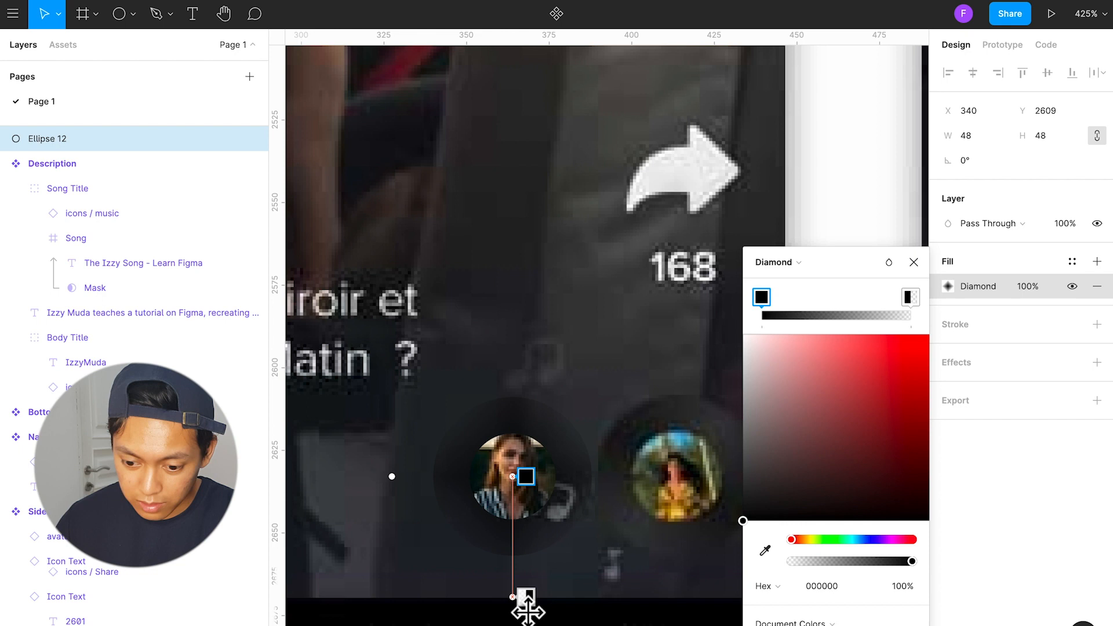
{"action": "scroll", "coordinate": [576, 560], "scroll_direction": "down", "scroll_amount": 5}
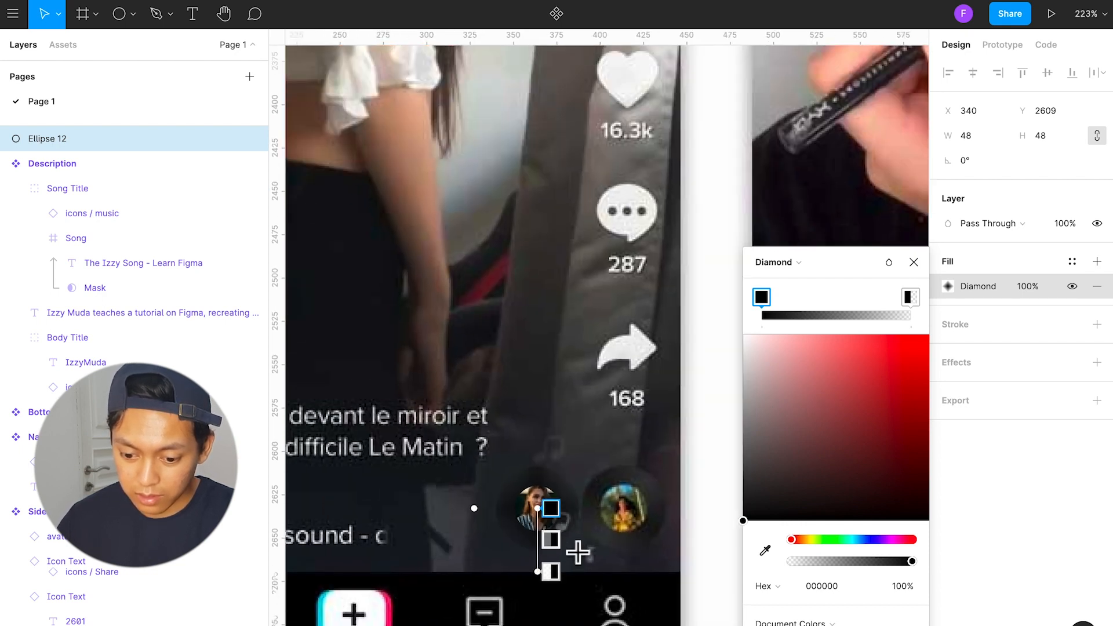
{"action": "scroll", "coordinate": [574, 559], "scroll_direction": "down", "scroll_amount": 1}
{"action": "scroll", "coordinate": [594, 548], "scroll_direction": "down", "scroll_amount": 3}
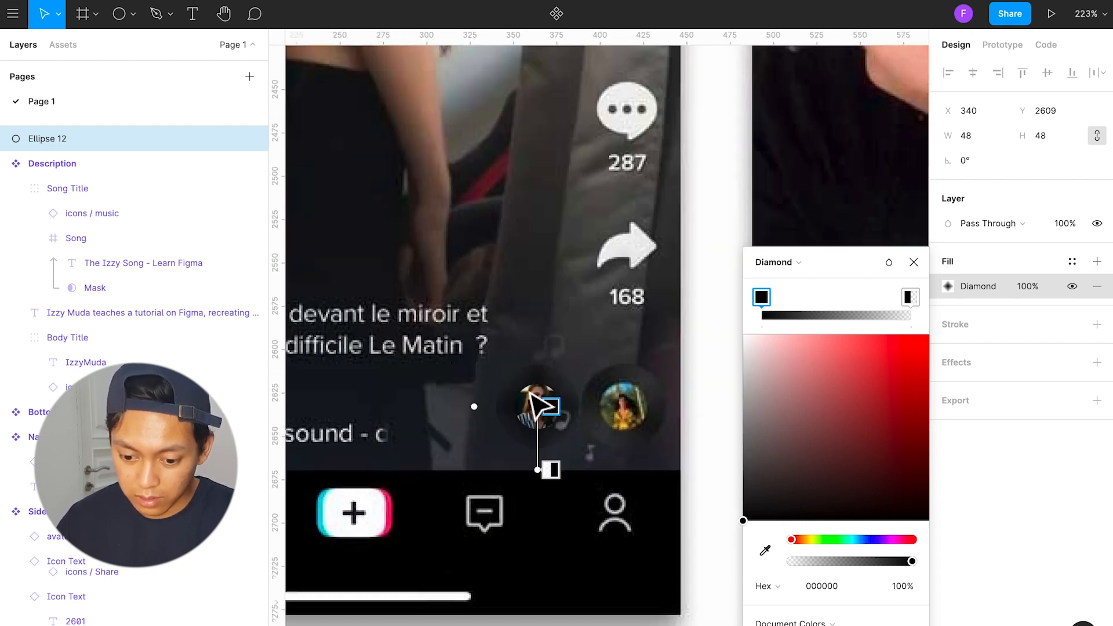
{"action": "left_click", "coordinate": [536, 352]}
{"action": "left_click", "coordinate": [548, 417]}
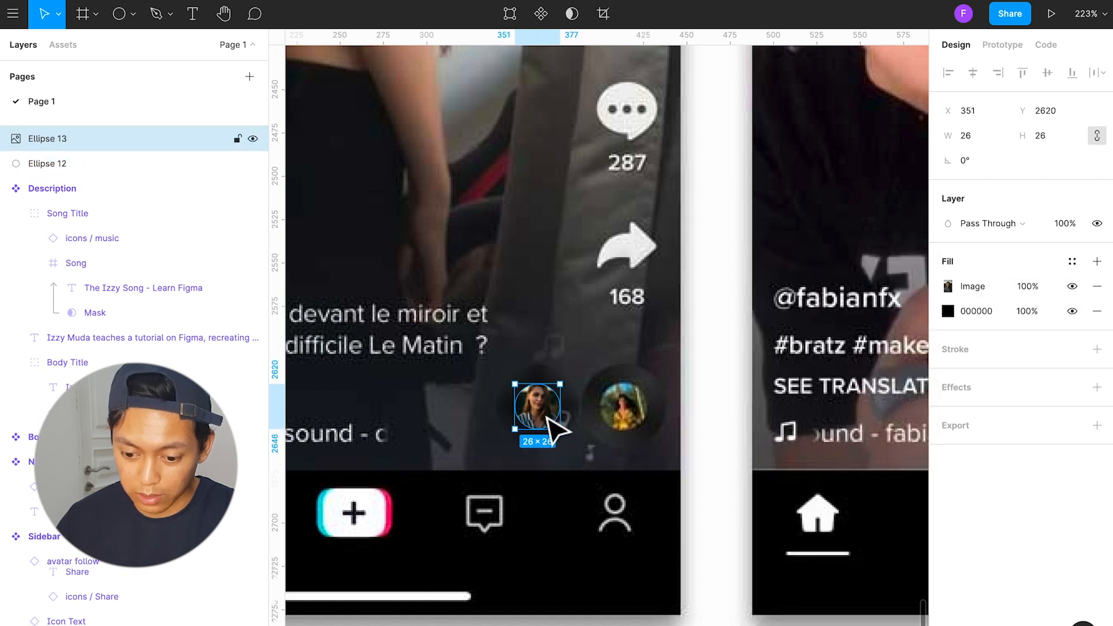
Step: Combine the portrait circle and the 48 × 48 gradient circle into one component named Disc
{"action": "scroll", "coordinate": [548, 405], "scroll_direction": "up", "scroll_amount": 1}
{"action": "scroll", "coordinate": [557, 418], "scroll_direction": "up", "scroll_amount": 2}
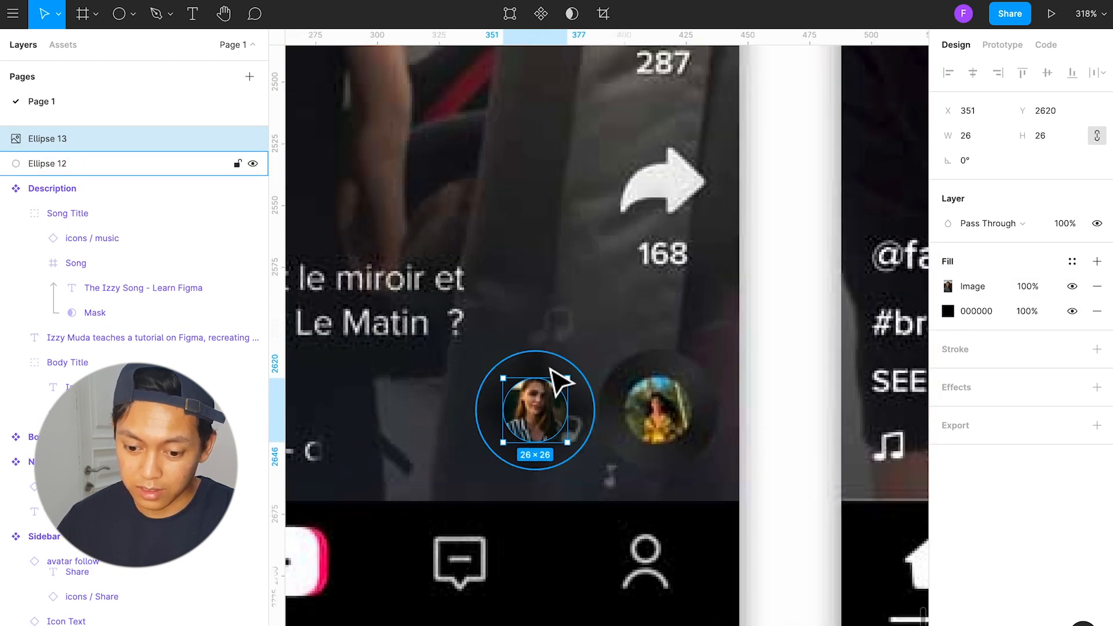
{"action": "left_click", "coordinate": [552, 380], "text": "shift"}
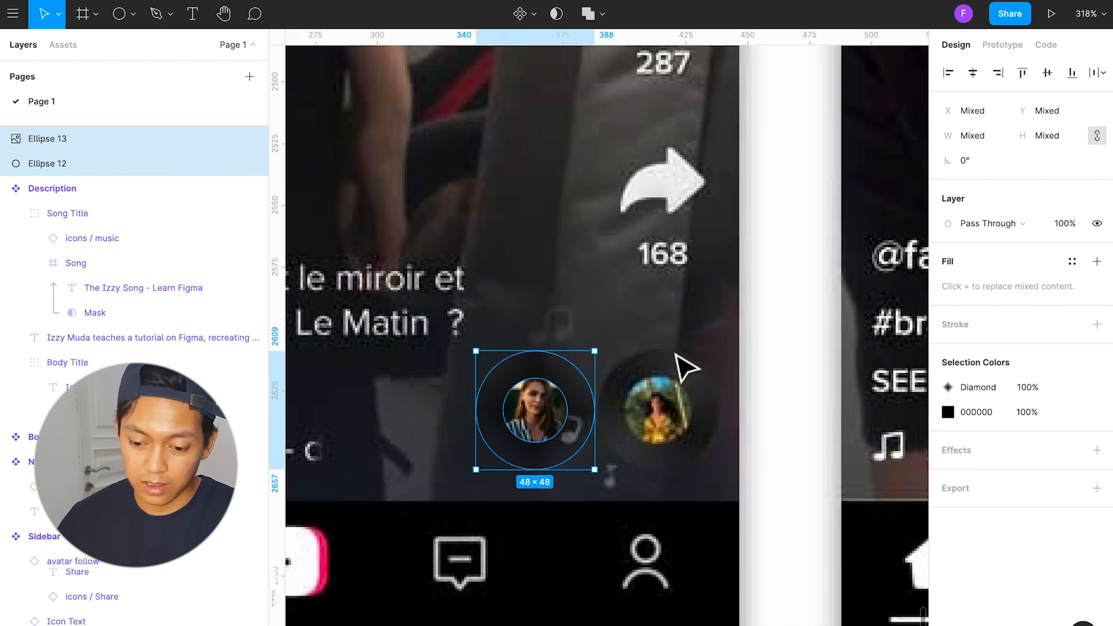
{"action": "left_click", "coordinate": [537, 19]}
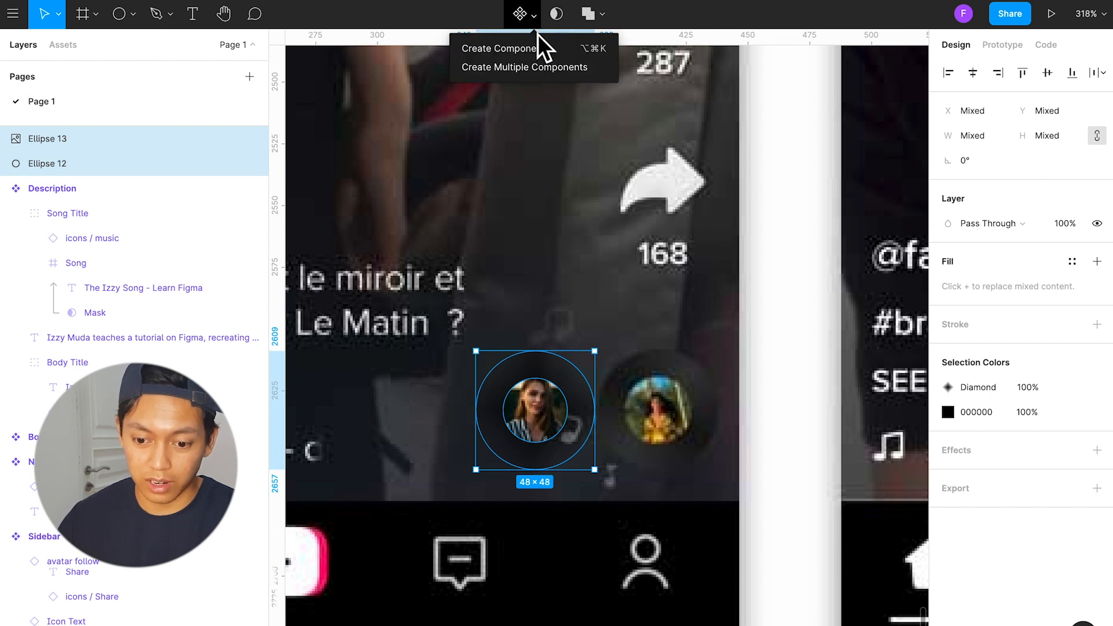
{"action": "left_click", "coordinate": [537, 51]}
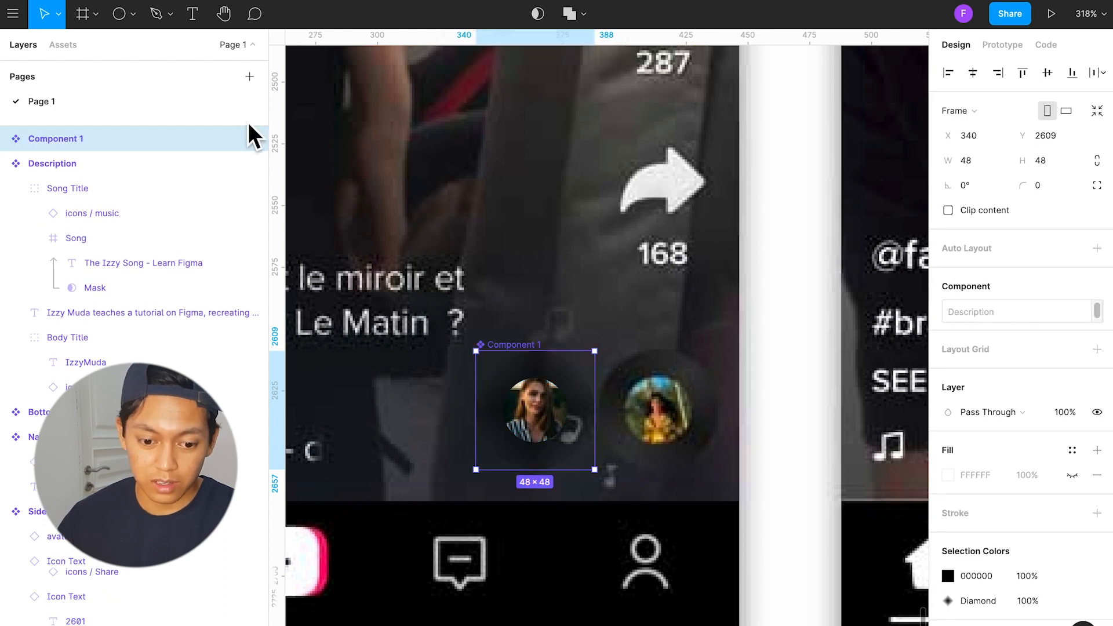
{"action": "double_click", "coordinate": [76, 144]}
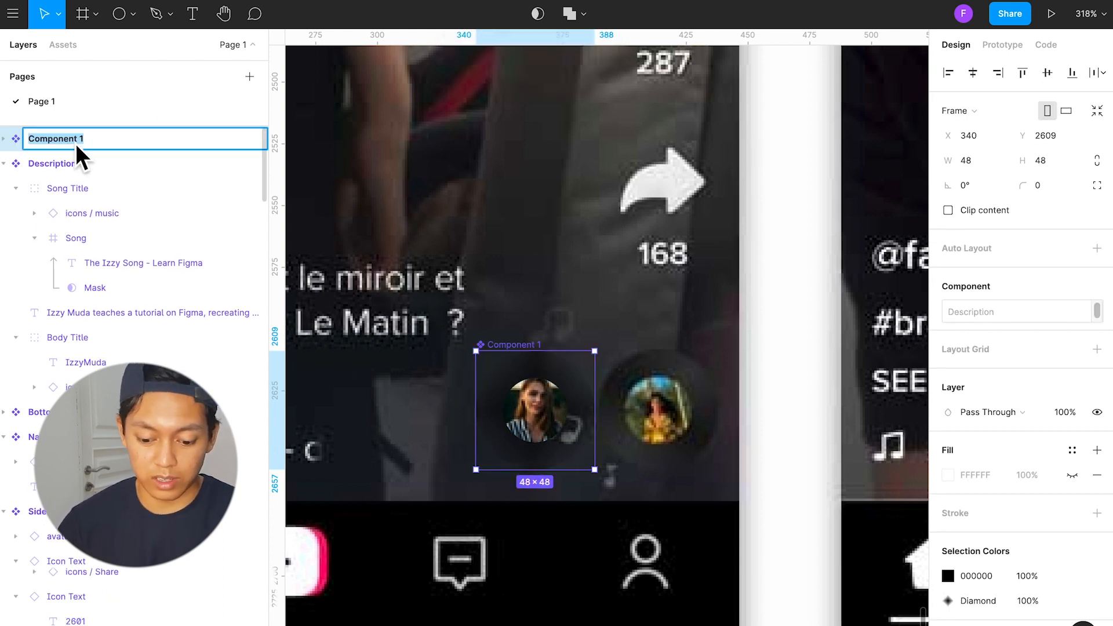
{"action": "type", "text": "Disc"}
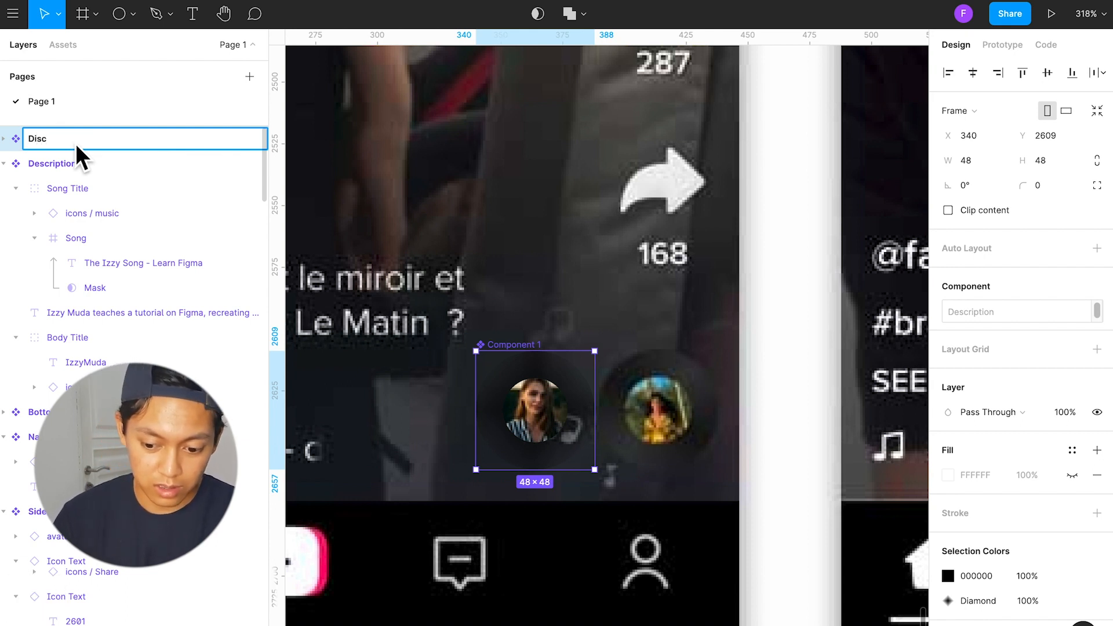
{"action": "key", "text": "Return"}
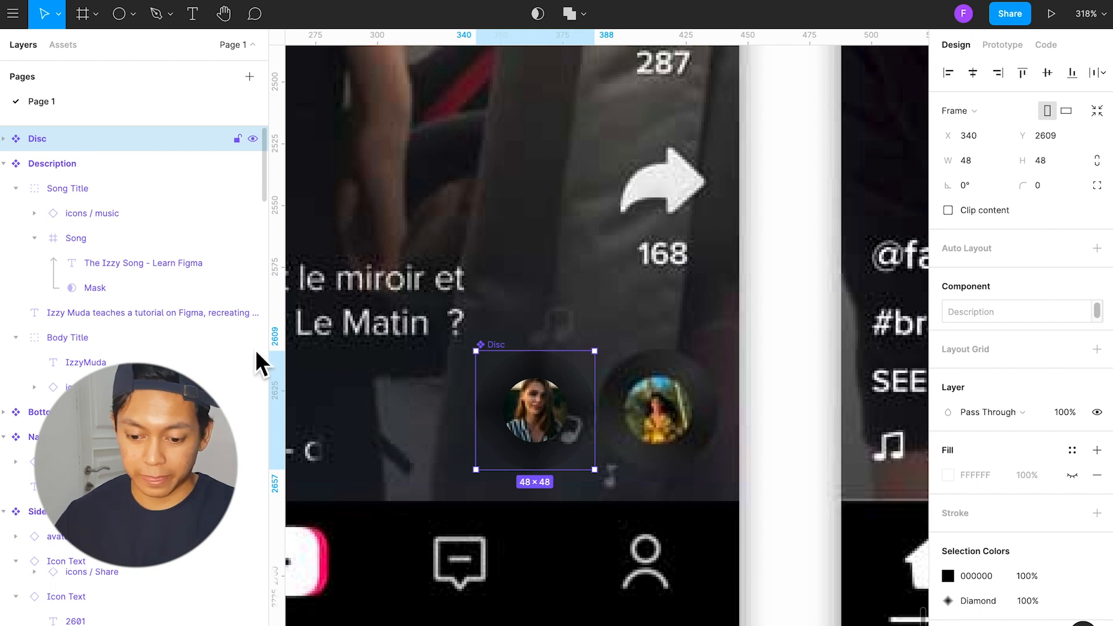
Step: Move the Disc component off the reference screen onto the empty canvas beside it and deselect it
{"action": "scroll", "coordinate": [541, 427], "scroll_direction": "down", "scroll_amount": 10}
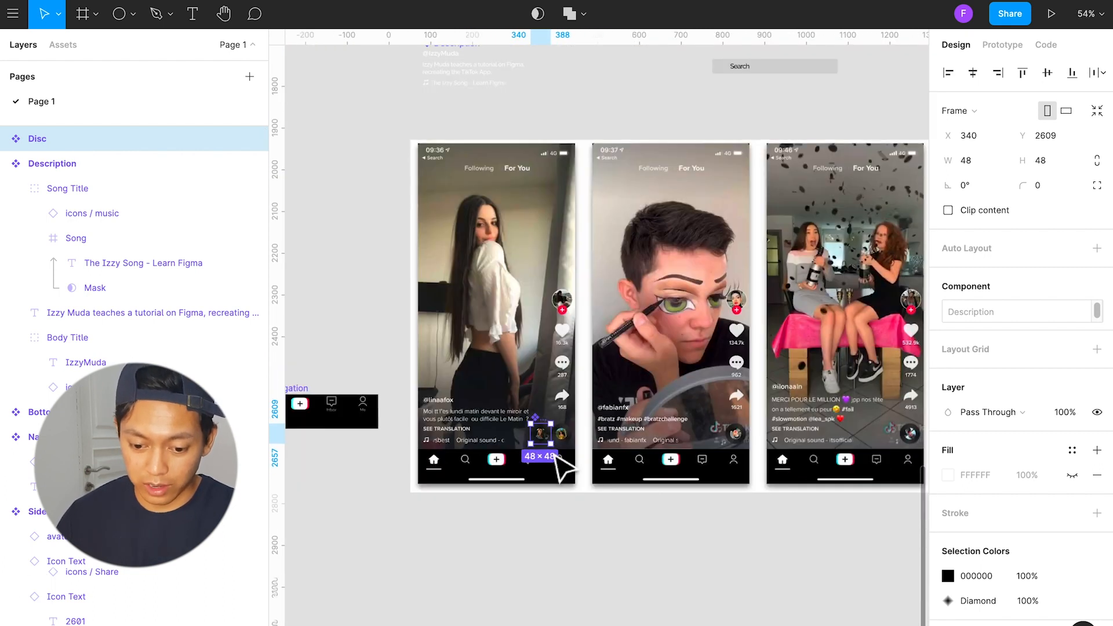
{"action": "left_click_drag", "start_coordinate": [581, 453], "coordinate": [419, 358]}
{"action": "left_click", "coordinate": [418, 367]}
{"action": "scroll", "coordinate": [417, 368], "scroll_direction": "up", "scroll_amount": 5}
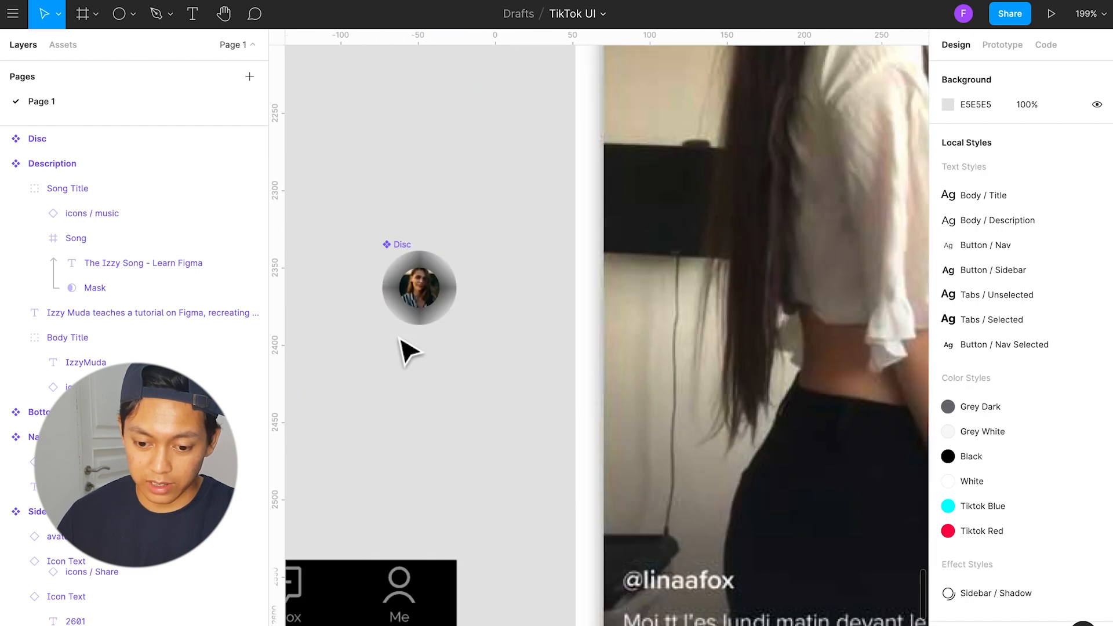
Step: Change the transparent end of the outer circle's Diamond gradient to a dark grey at 100% opacity
{"action": "double_click", "coordinate": [441, 315]}
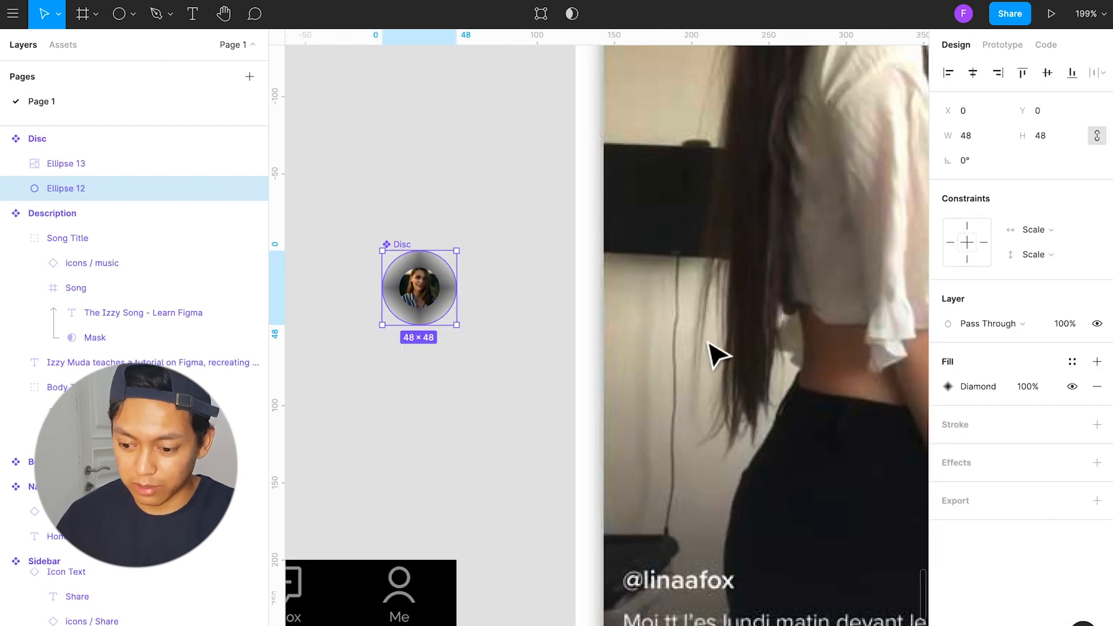
{"action": "left_click", "coordinate": [948, 387]}
{"action": "left_click", "coordinate": [911, 244]}
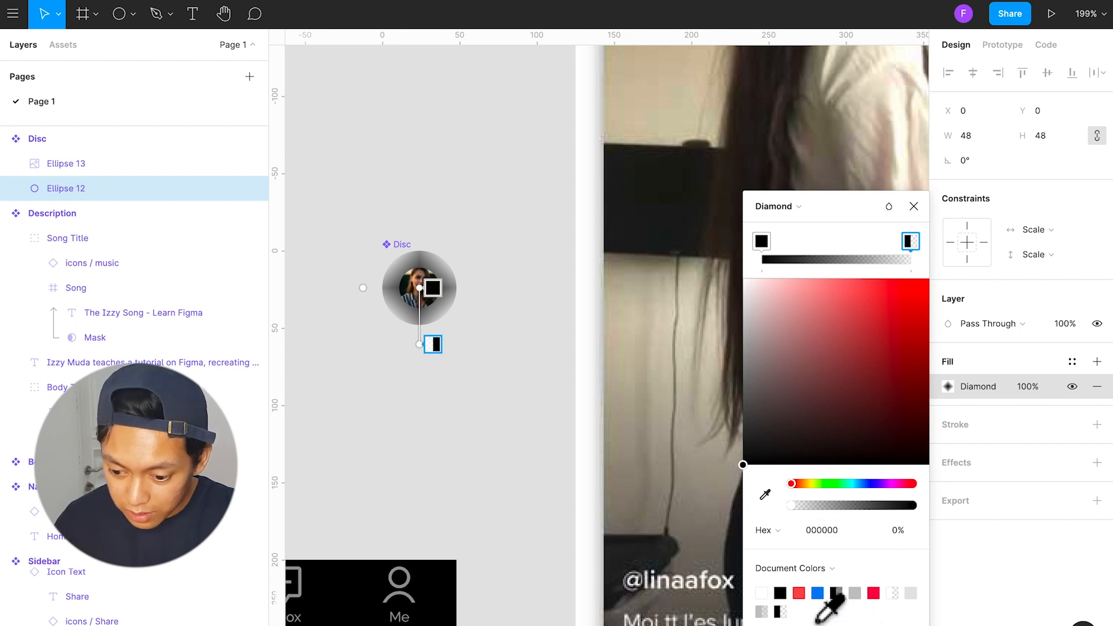
{"action": "left_click_drag", "start_coordinate": [756, 456], "coordinate": [743, 436]}
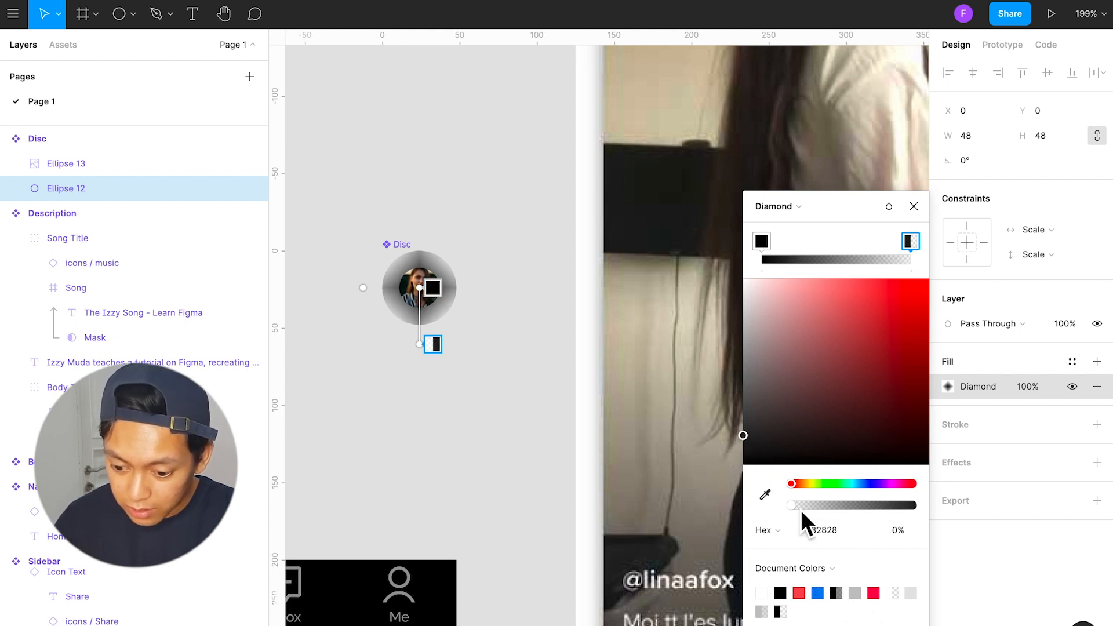
{"action": "left_click_drag", "start_coordinate": [748, 433], "coordinate": [746, 399]}
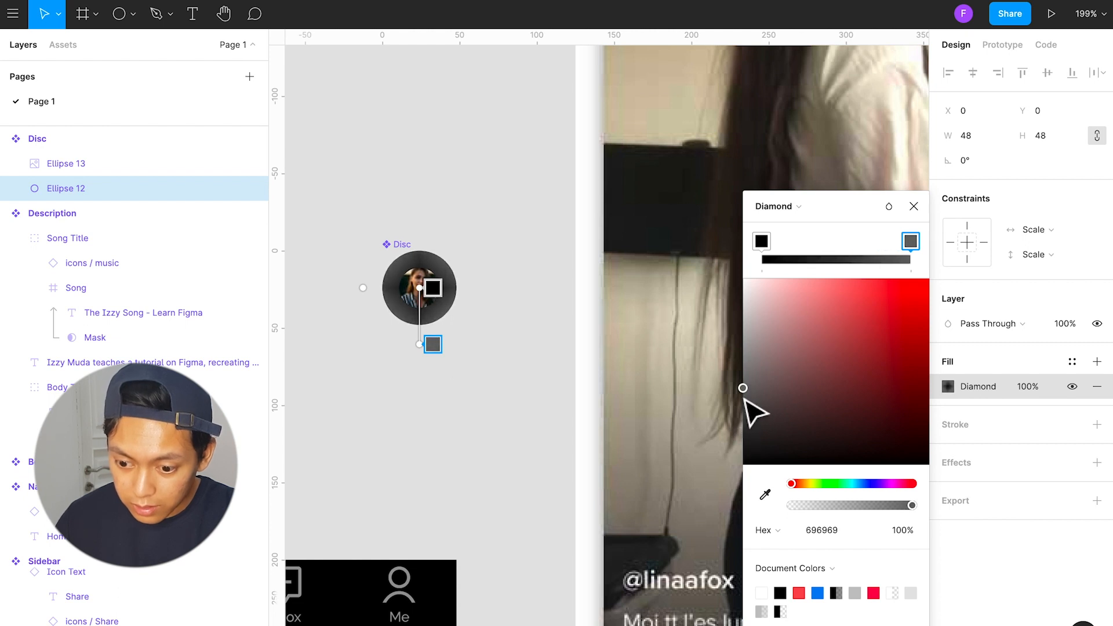
Step: Set the central colour stop of the disc's Diamond gradient to 1B1B1B and finish editing the fill
{"action": "left_click", "coordinate": [762, 241]}
{"action": "left_click_drag", "start_coordinate": [749, 468], "coordinate": [744, 449]}
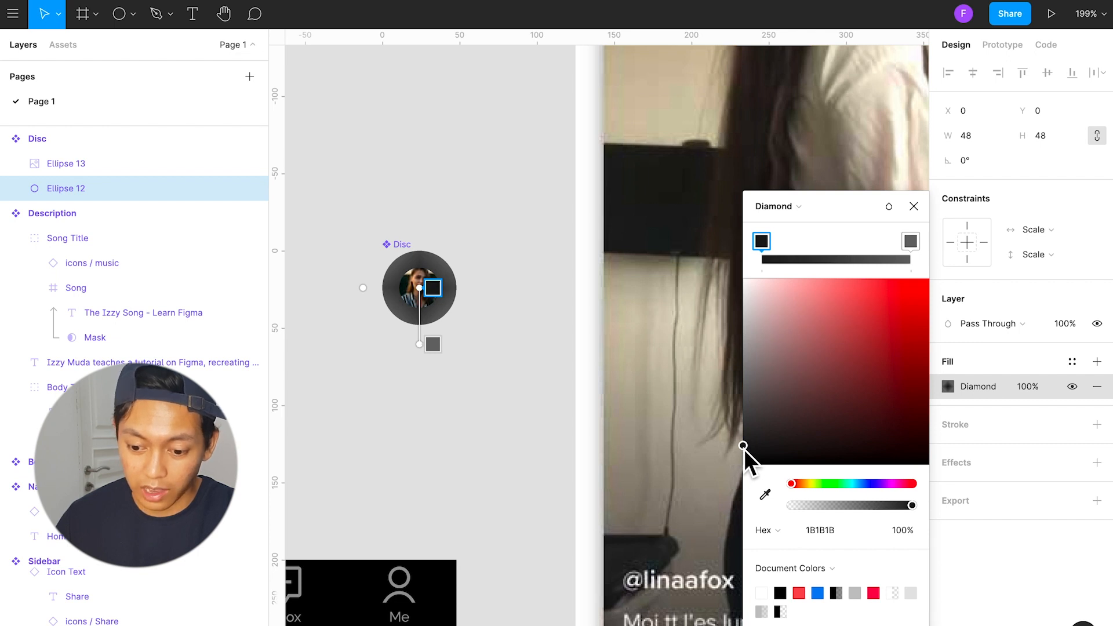
{"action": "left_click", "coordinate": [525, 411]}
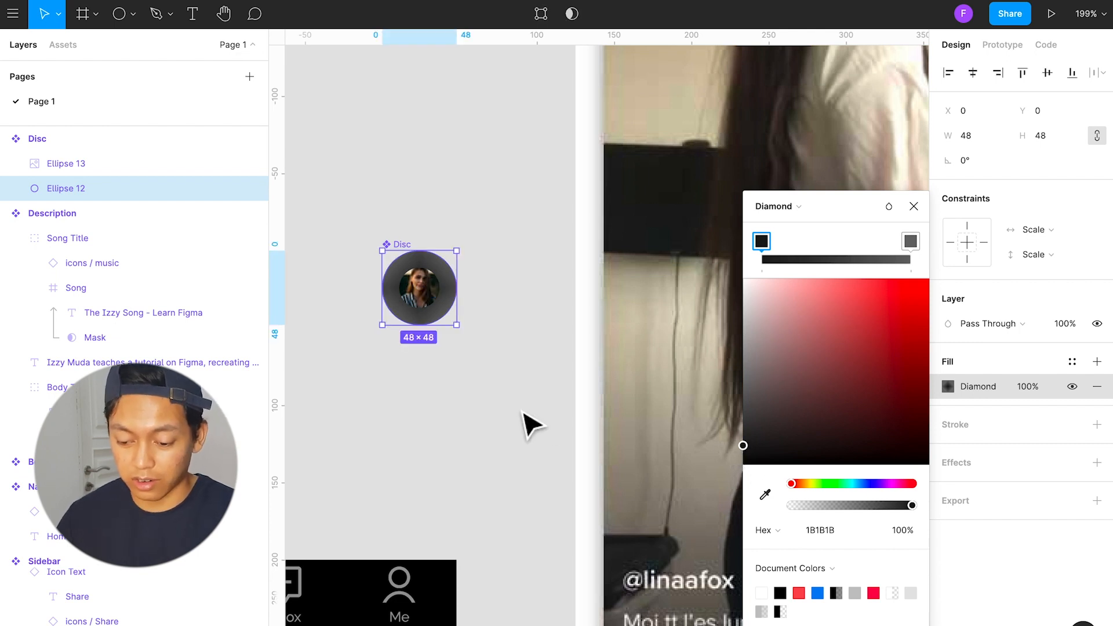
{"action": "scroll", "coordinate": [495, 395], "scroll_direction": "down", "scroll_amount": 5}
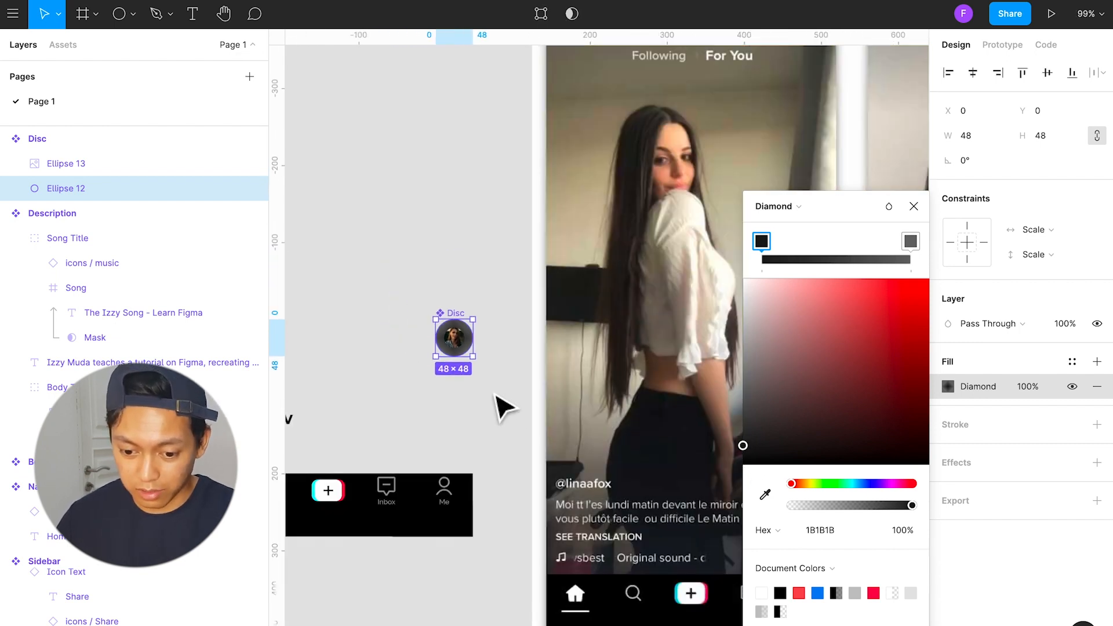
{"action": "left_click", "coordinate": [495, 395]}
Step: Delete the reference screens from the design system area and place the Disc component below the Sidebar component's share icon
{"action": "scroll", "coordinate": [495, 394], "scroll_direction": "right", "scroll_amount": 2}
{"action": "scroll", "coordinate": [497, 405], "scroll_direction": "down", "scroll_amount": 5}
{"action": "scroll", "coordinate": [522, 406], "scroll_direction": "left", "scroll_amount": 2}
{"action": "left_click", "coordinate": [670, 409]}
{"action": "key", "text": "BackSpace"}
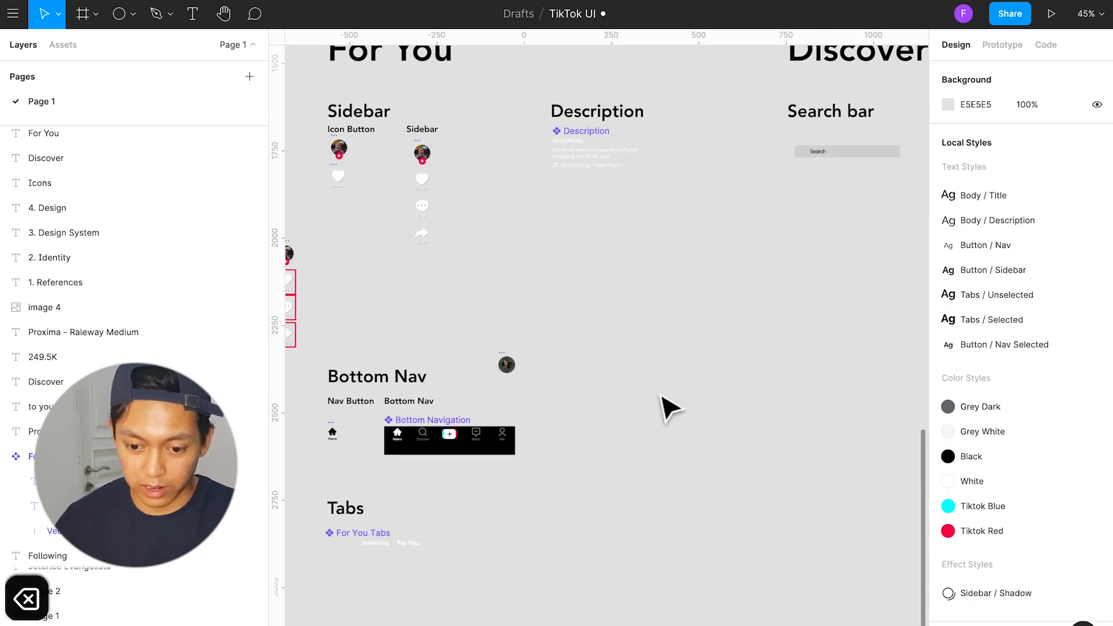
{"action": "left_click_drag", "start_coordinate": [507, 360], "coordinate": [427, 273]}
{"action": "left_click", "coordinate": [505, 336]}
{"action": "scroll", "coordinate": [510, 342], "scroll_direction": "down", "scroll_amount": 3}
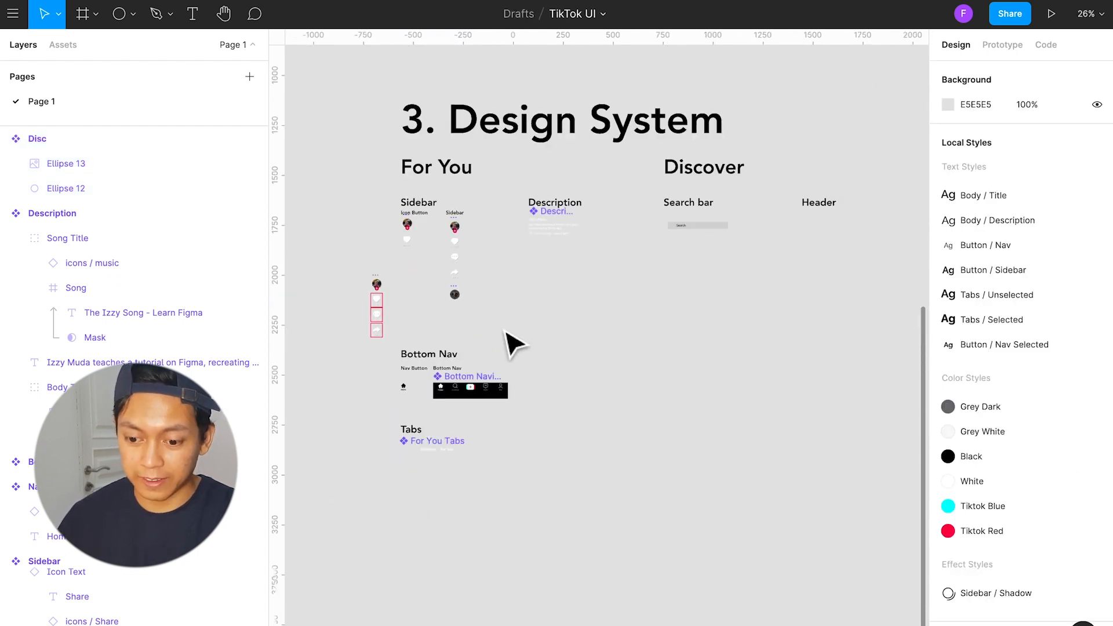
{"action": "scroll", "coordinate": [496, 235], "scroll_direction": "up", "scroll_amount": 4}
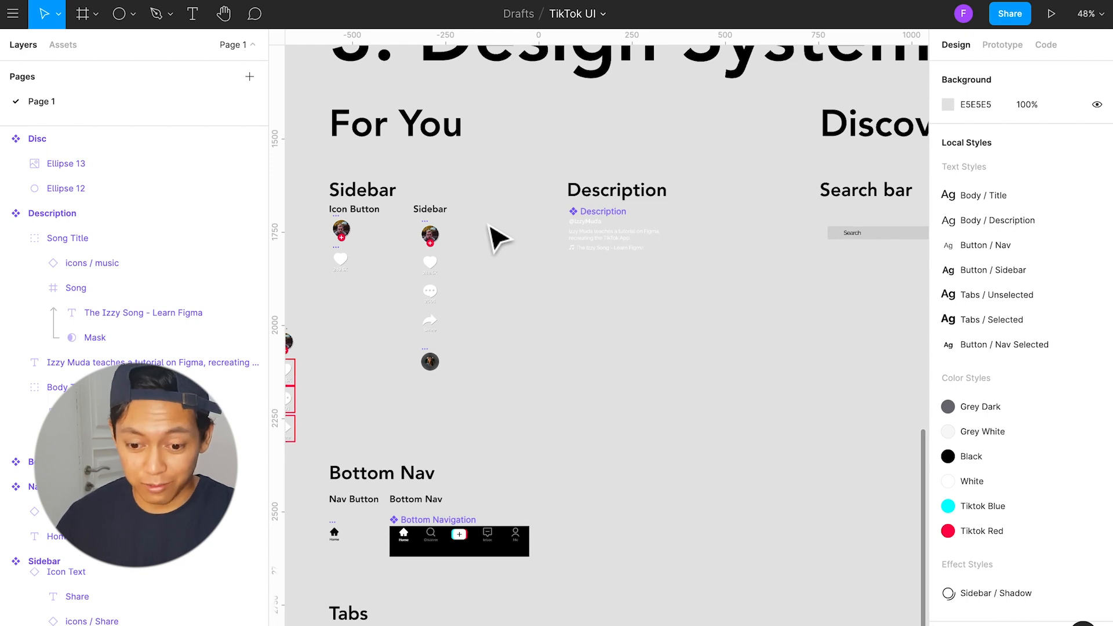
{"action": "scroll", "coordinate": [508, 303], "scroll_direction": "down", "scroll_amount": 2}
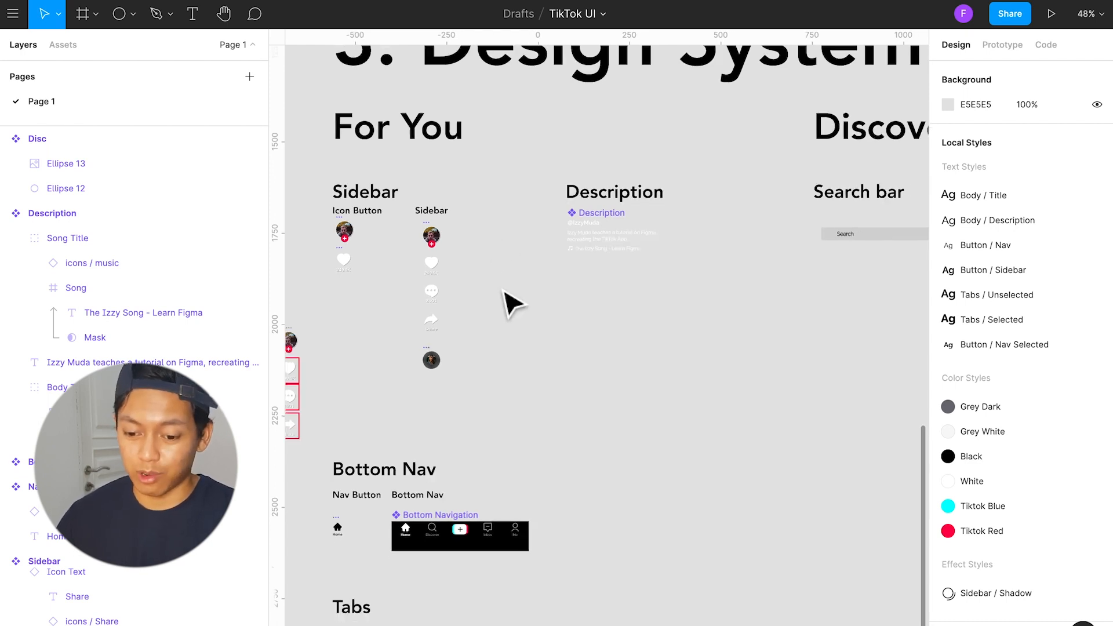
{"action": "scroll", "coordinate": [503, 291], "scroll_direction": "up", "scroll_amount": 1}
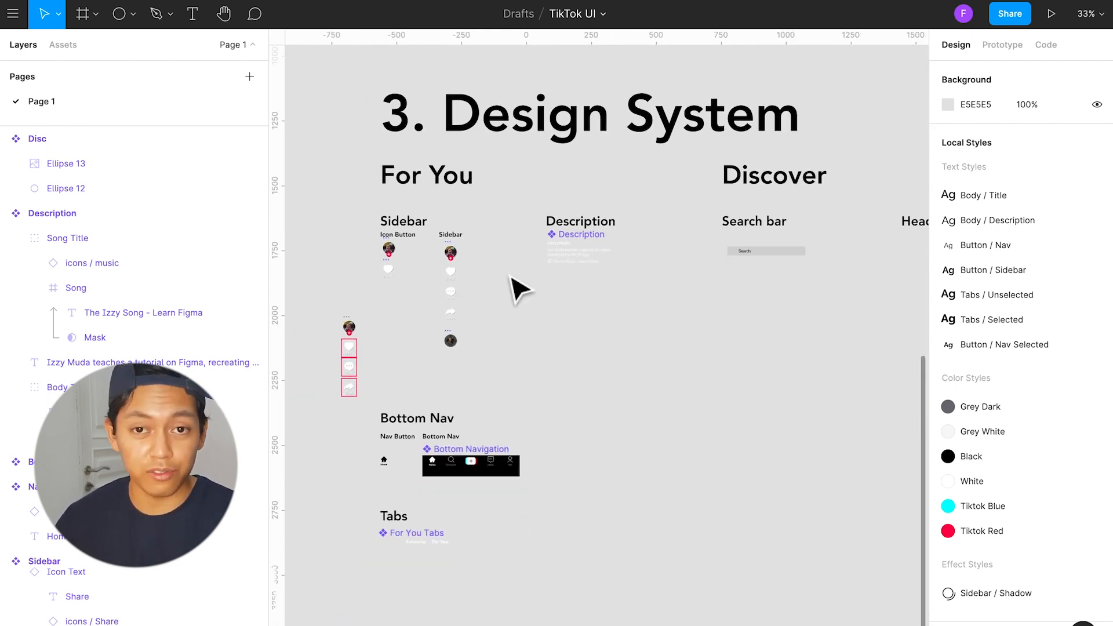
Step: Create an iPhone 11 Pro / X frame and position it directly under the 4. Design heading, aligned with the heading's left edge
{"action": "scroll", "coordinate": [515, 286], "scroll_direction": "down", "scroll_amount": 1}
{"action": "scroll", "coordinate": [511, 284], "scroll_direction": "right", "scroll_amount": 5}
{"action": "scroll", "coordinate": [513, 284], "scroll_direction": "down", "scroll_amount": 2}
{"action": "scroll", "coordinate": [513, 285], "scroll_direction": "up", "scroll_amount": 7}
{"action": "scroll", "coordinate": [514, 284], "scroll_direction": "right", "scroll_amount": 6}
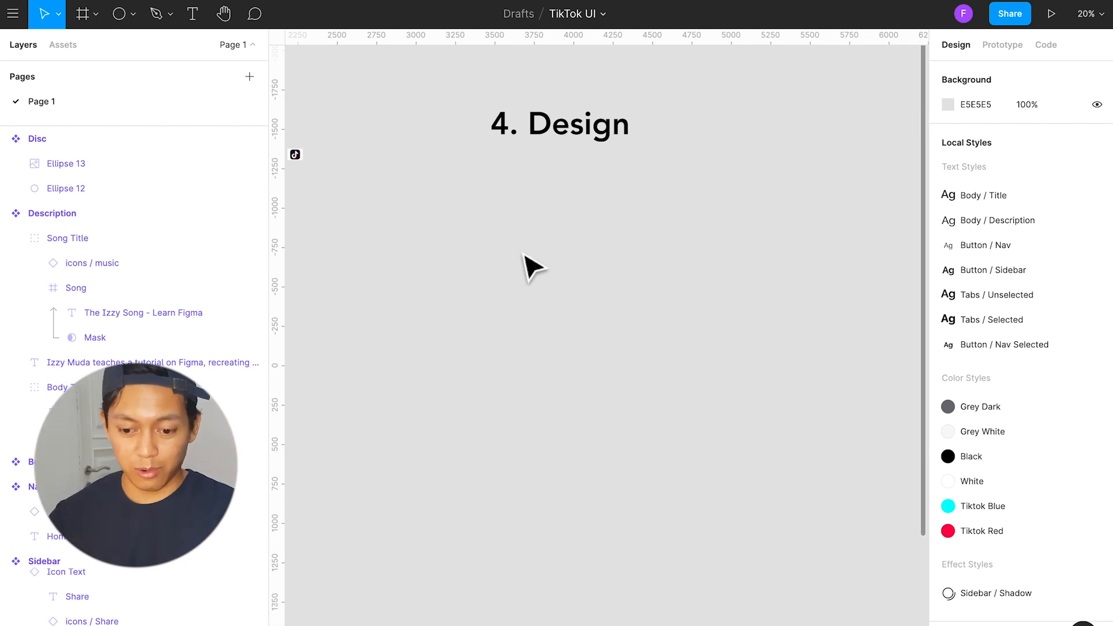
{"action": "key", "text": "a"}
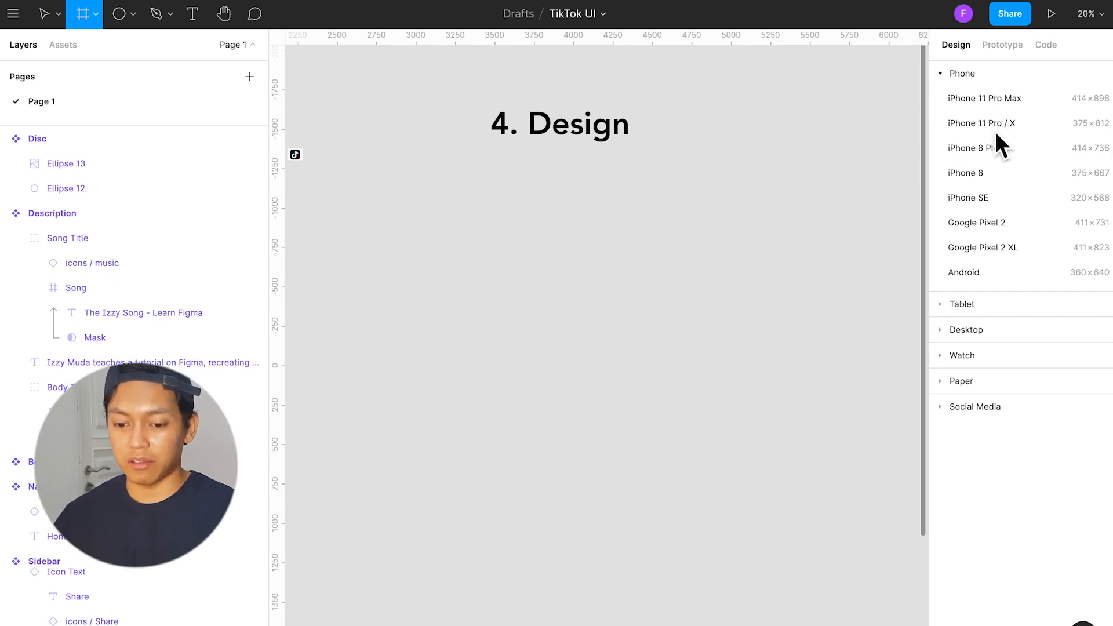
{"action": "scroll", "coordinate": [439, 204], "scroll_direction": "left", "scroll_amount": 15}
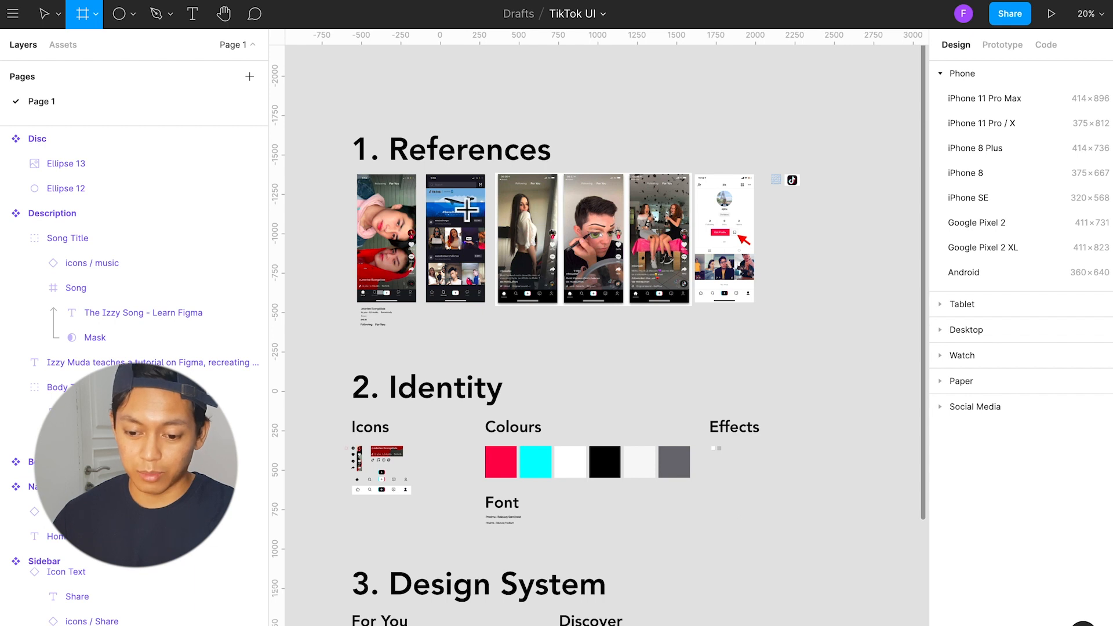
{"action": "scroll", "coordinate": [458, 200], "scroll_direction": "up", "scroll_amount": 5}
{"action": "scroll", "coordinate": [679, 210], "scroll_direction": "right", "scroll_amount": 15}
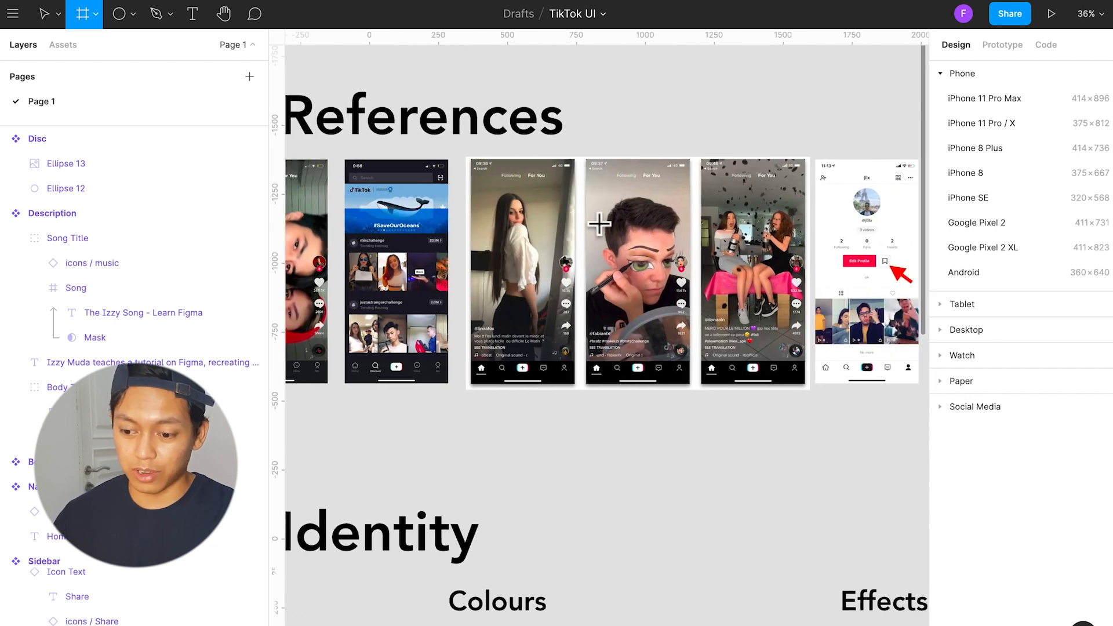
{"action": "left_click", "coordinate": [985, 126]}
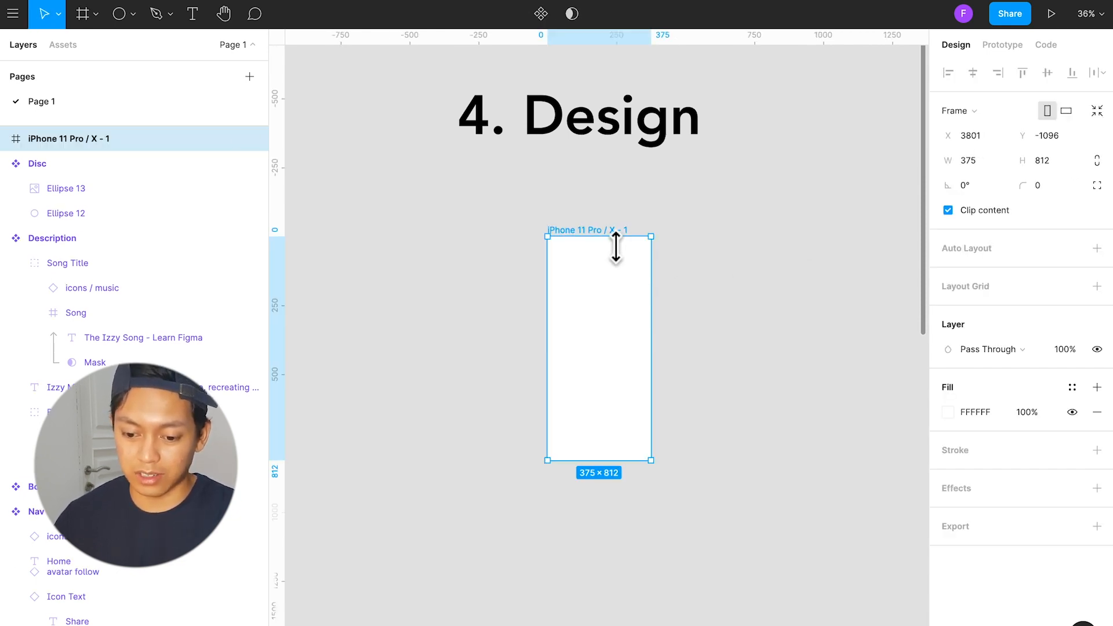
{"action": "left_click_drag", "start_coordinate": [606, 238], "coordinate": [516, 169]}
{"action": "scroll", "coordinate": [616, 211], "scroll_direction": "left", "scroll_amount": 5}
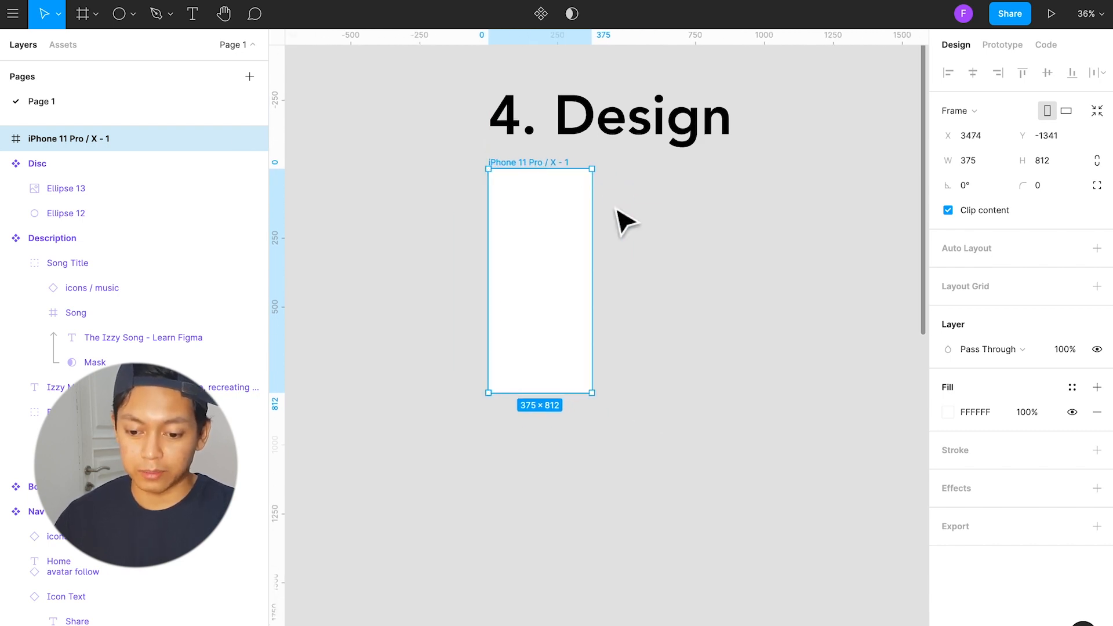
Step: Place the reference image with the three For You screens to the right of the empty iPhone 11 Pro / X frame
{"action": "scroll", "coordinate": [617, 212], "scroll_direction": "left", "scroll_amount": 2}
{"action": "scroll", "coordinate": [616, 211], "scroll_direction": "down", "scroll_amount": 4}
{"action": "scroll", "coordinate": [616, 212], "scroll_direction": "down", "scroll_amount": 1}
{"action": "scroll", "coordinate": [613, 212], "scroll_direction": "up", "scroll_amount": 1}
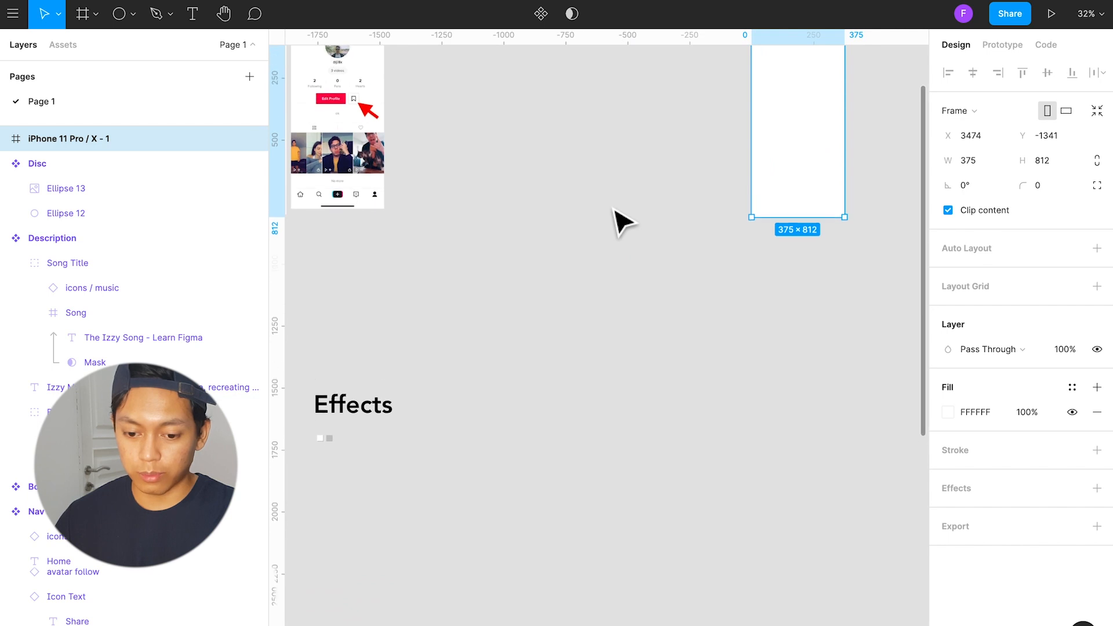
{"action": "scroll", "coordinate": [617, 212], "scroll_direction": "left", "scroll_amount": 8}
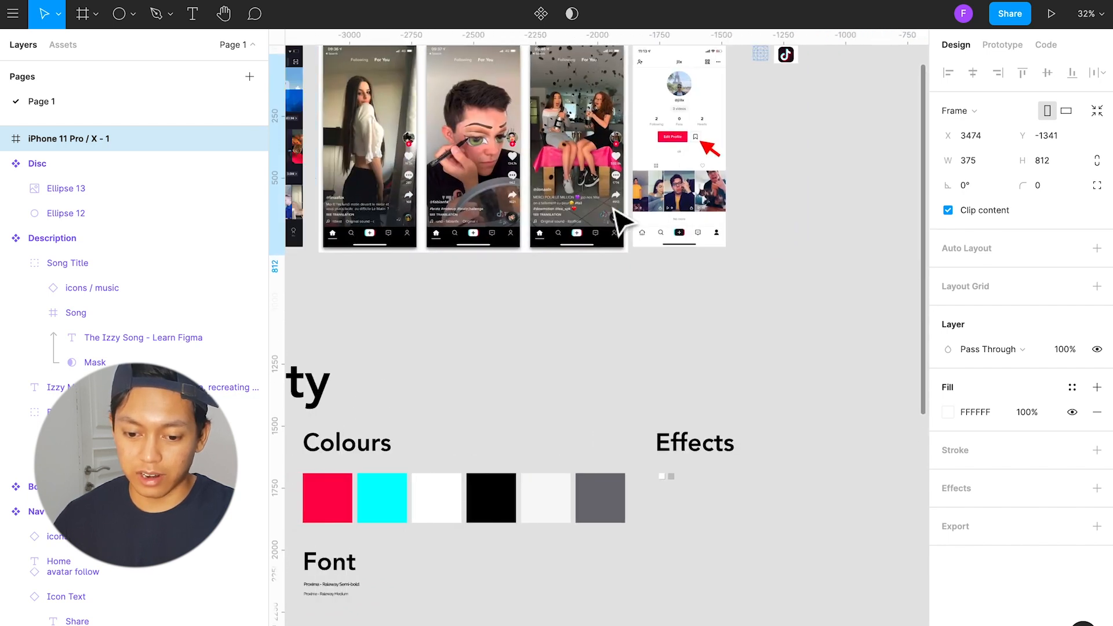
{"action": "left_click_drag", "start_coordinate": [399, 179], "coordinate": [647, 198]}
{"action": "scroll", "coordinate": [761, 180], "scroll_direction": "right", "scroll_amount": 15}
{"action": "scroll", "coordinate": [684, 181], "scroll_direction": "right", "scroll_amount": 2}
{"action": "scroll", "coordinate": [545, 191], "scroll_direction": "up", "scroll_amount": 3}
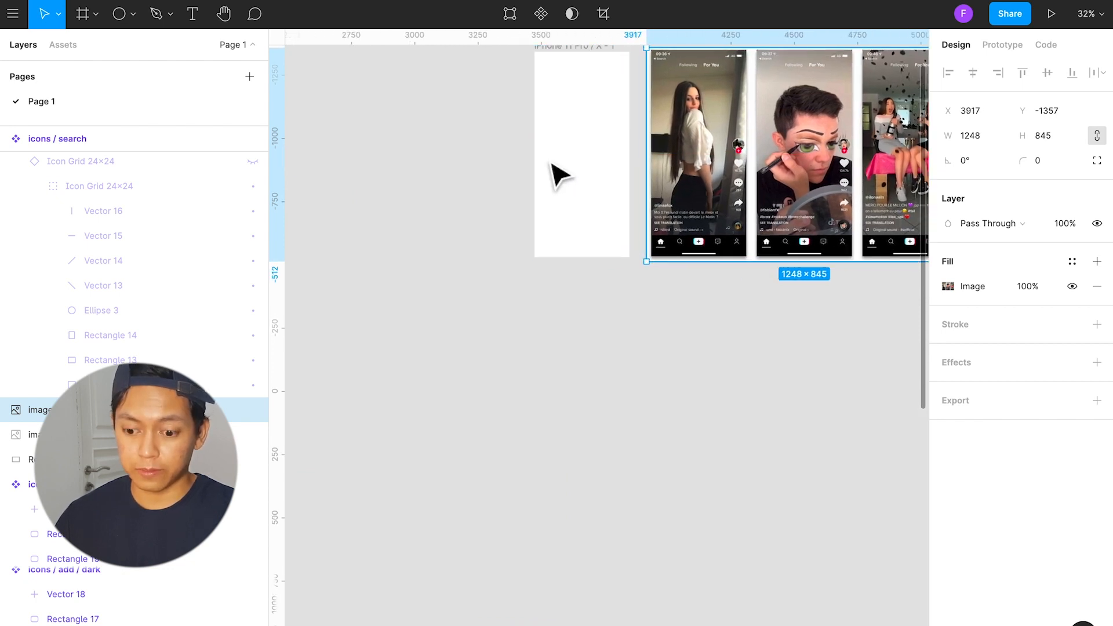
Step: Select the empty iPhone 11 Pro / X frame and fit it in view beside the For You reference screen
{"action": "scroll", "coordinate": [554, 174], "scroll_direction": "up", "scroll_amount": 5}
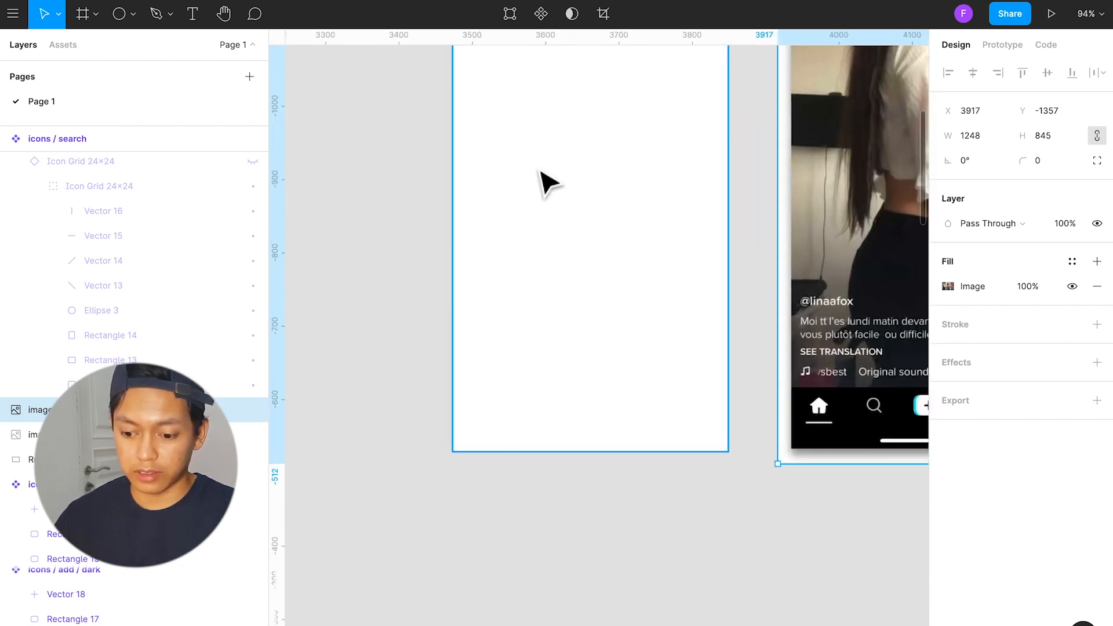
{"action": "scroll", "coordinate": [539, 191], "scroll_direction": "right", "scroll_amount": 5}
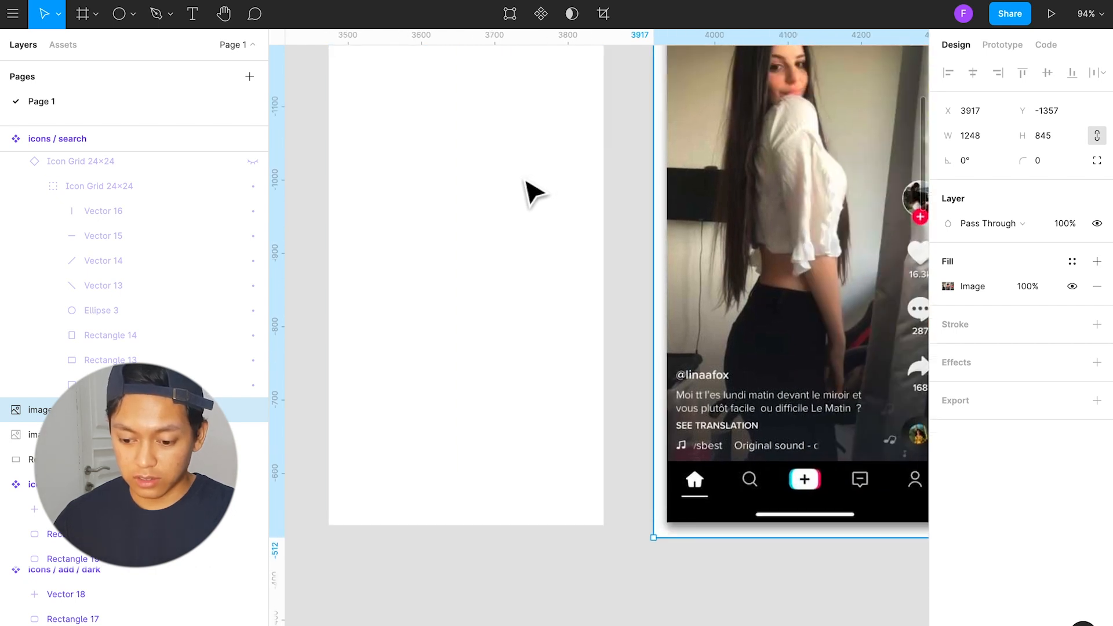
{"action": "scroll", "coordinate": [505, 305], "scroll_direction": "up", "scroll_amount": 1}
{"action": "scroll", "coordinate": [513, 318], "scroll_direction": "left", "scroll_amount": 2}
{"action": "scroll", "coordinate": [513, 318], "scroll_direction": "up", "scroll_amount": 3}
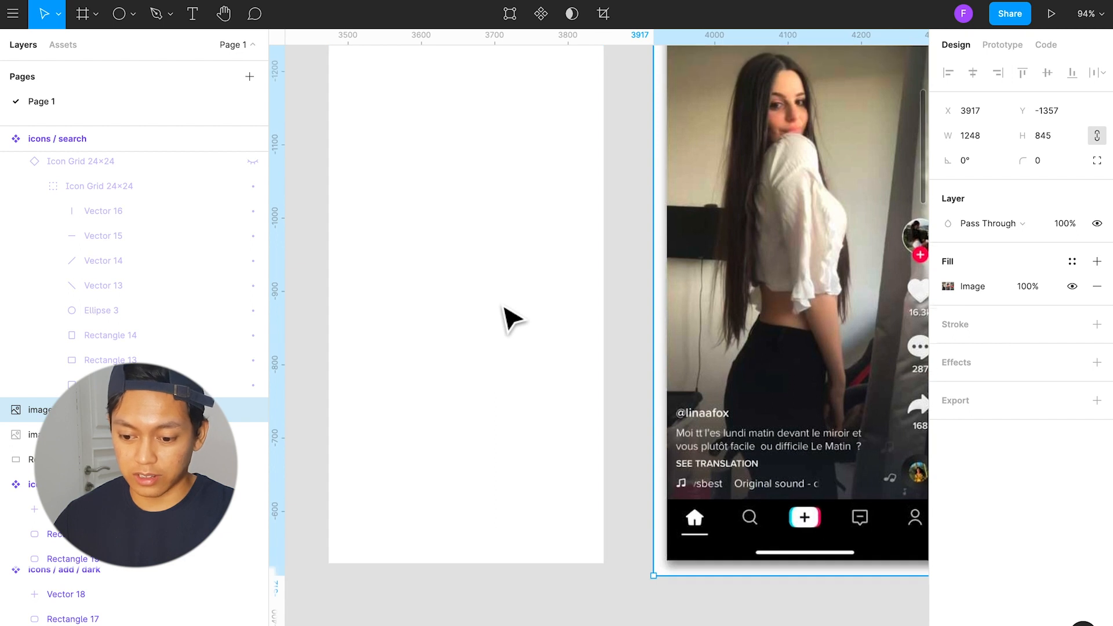
{"action": "scroll", "coordinate": [514, 318], "scroll_direction": "up", "scroll_amount": 2}
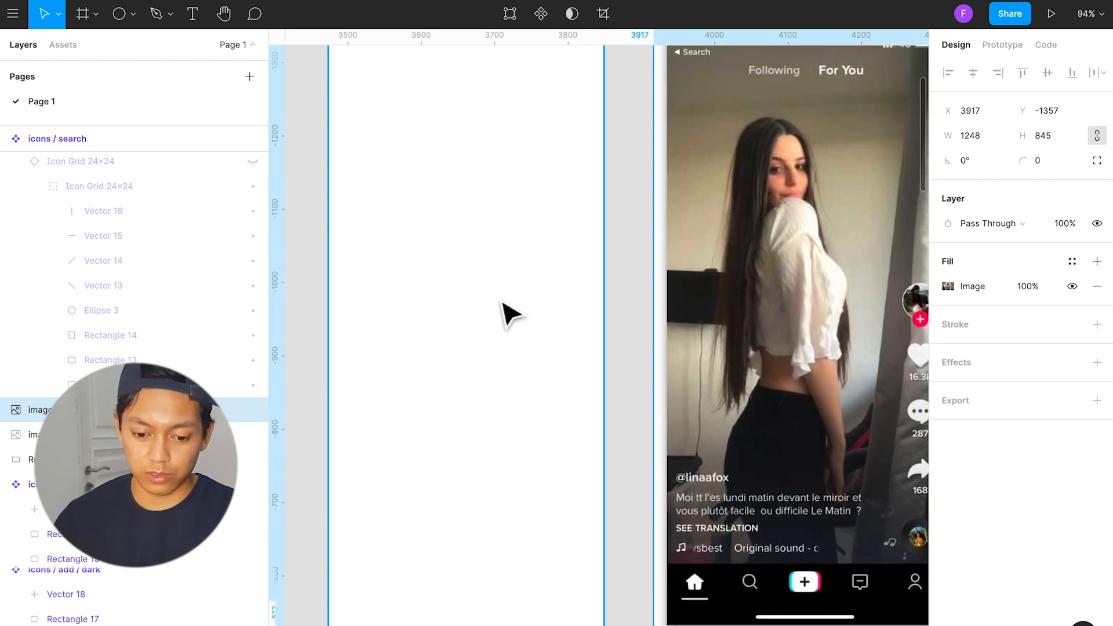
{"action": "left_click", "coordinate": [503, 304]}
{"action": "key", "text": "shift+2"}
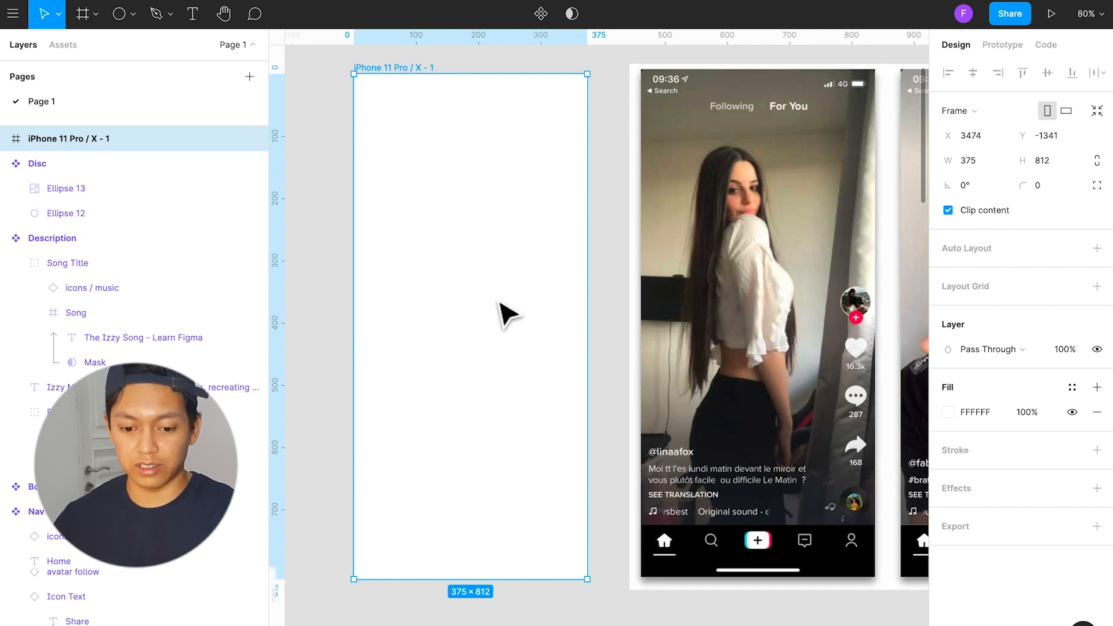
Step: Draw a 375 × 812 rectangle covering the whole iPhone 11 Pro / X frame
{"action": "key", "text": "r"}
{"action": "left_click_drag", "start_coordinate": [355, 75], "coordinate": [480, 337]}
{"action": "left_click_drag", "start_coordinate": [498, 383], "coordinate": [590, 583]}
{"action": "left_click", "coordinate": [613, 545]}
{"action": "left_click", "coordinate": [487, 275]}
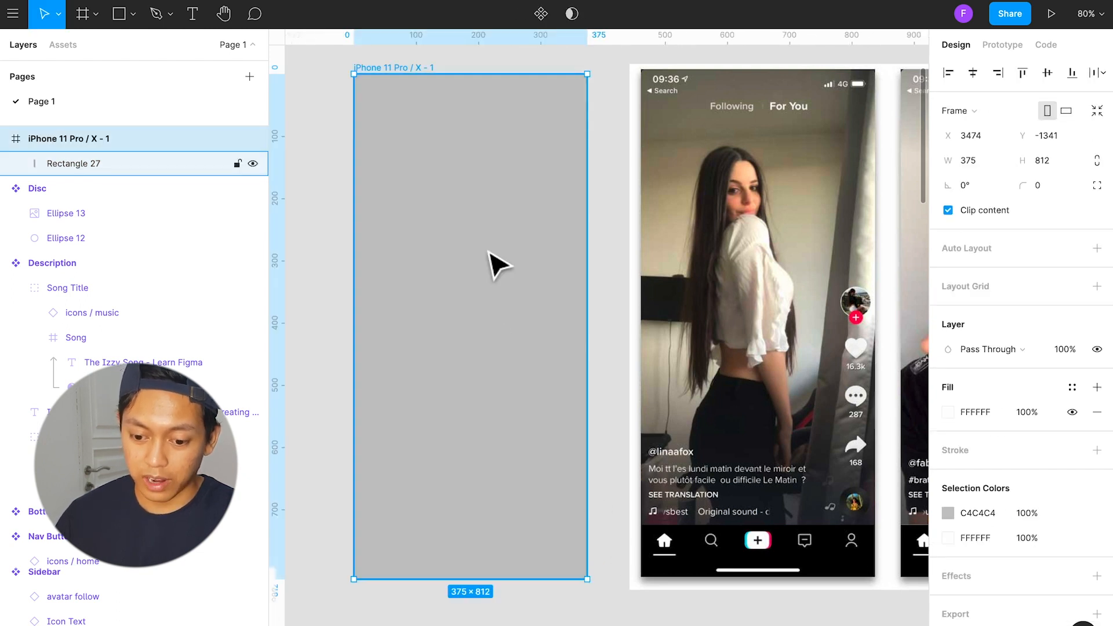
Step: Fill the full-frame rectangle with a steak photo using the Unsplash plugin, and close the plugin
{"action": "right_click", "coordinate": [487, 272]}
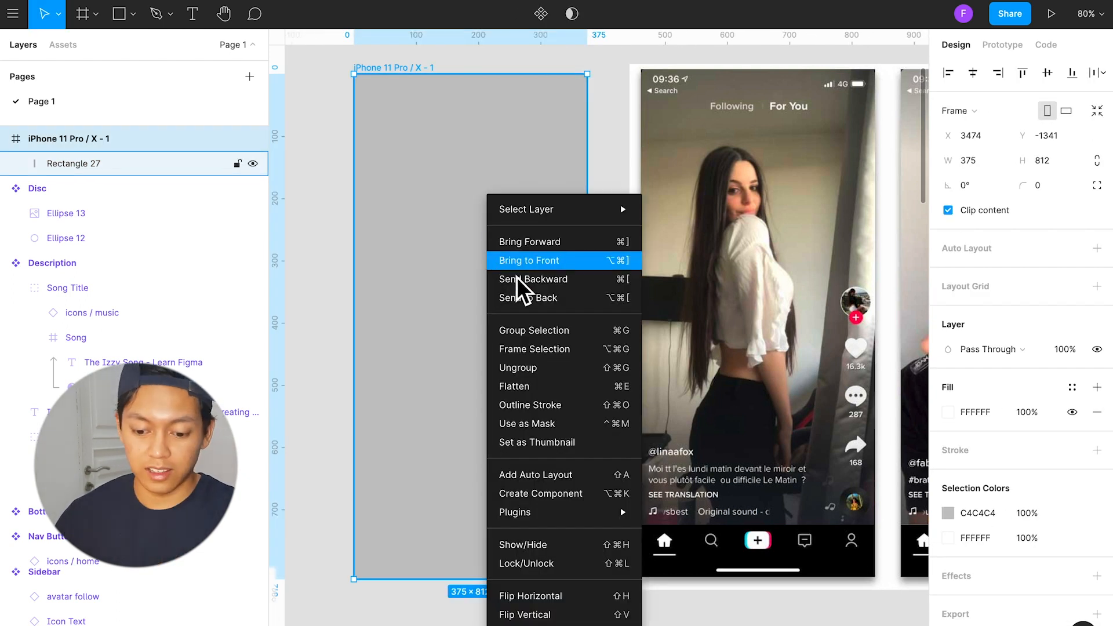
{"action": "mouse_move", "coordinate": [595, 513]}
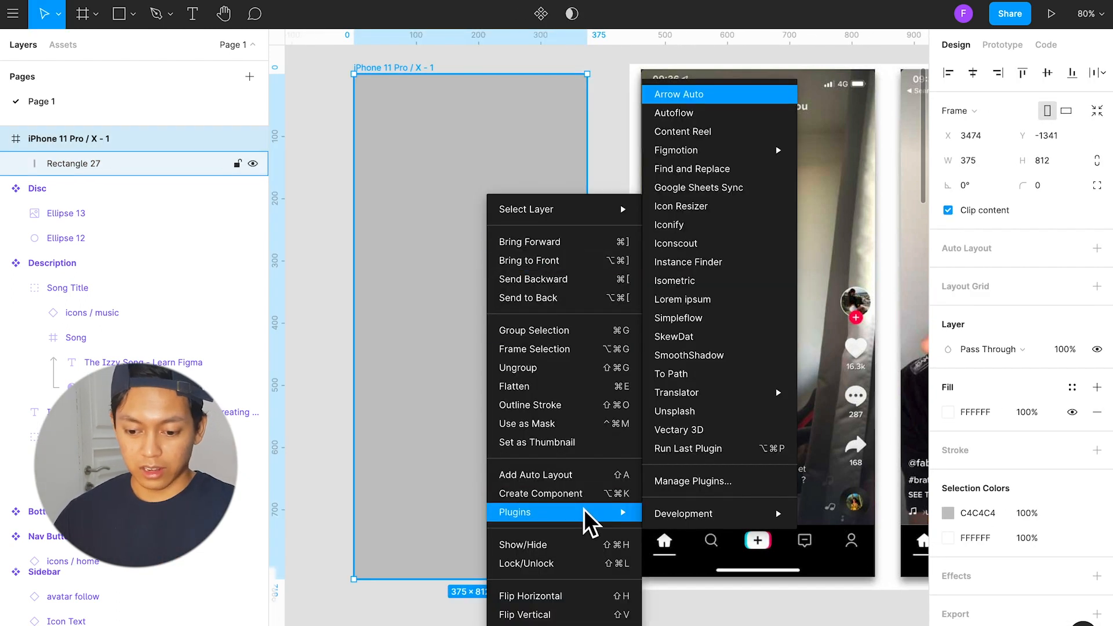
{"action": "left_click", "coordinate": [754, 413]}
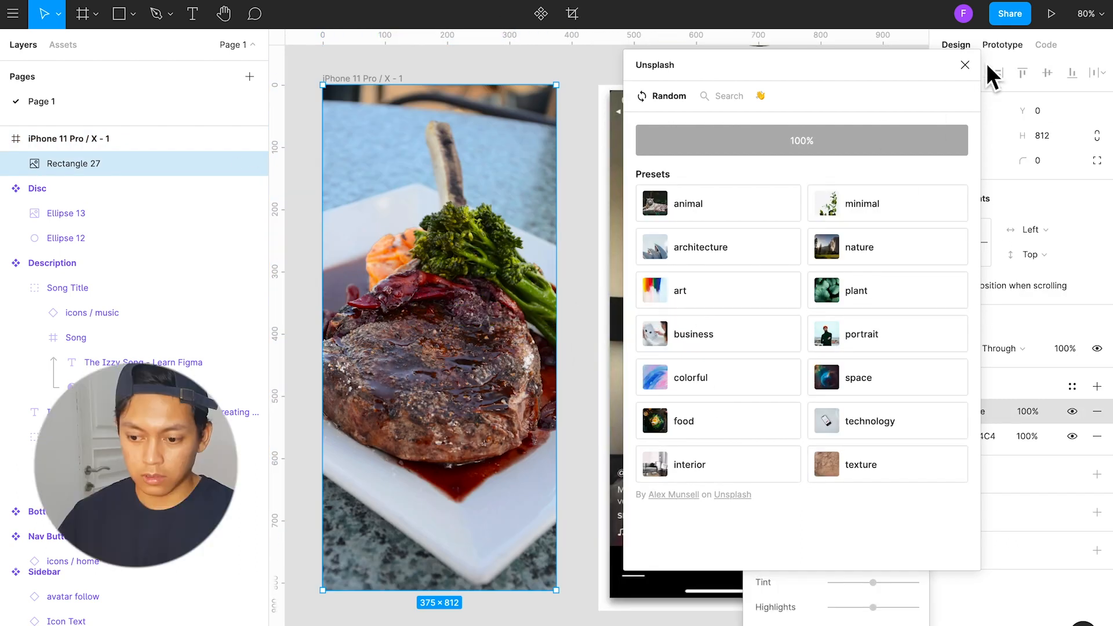
{"action": "left_click", "coordinate": [966, 65]}
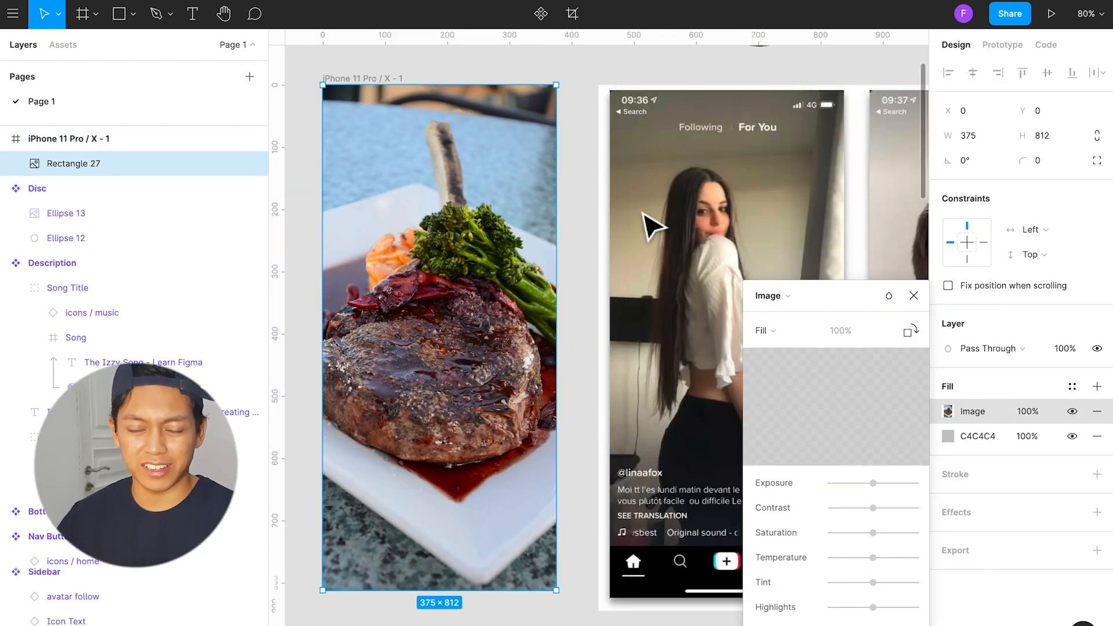
Step: Remove the grey C4C4C4 fill beneath the steak image on the rectangle and close the image settings
{"action": "scroll", "coordinate": [575, 287], "scroll_direction": "left", "scroll_amount": 2}
{"action": "scroll", "coordinate": [575, 287], "scroll_direction": "up", "scroll_amount": 1}
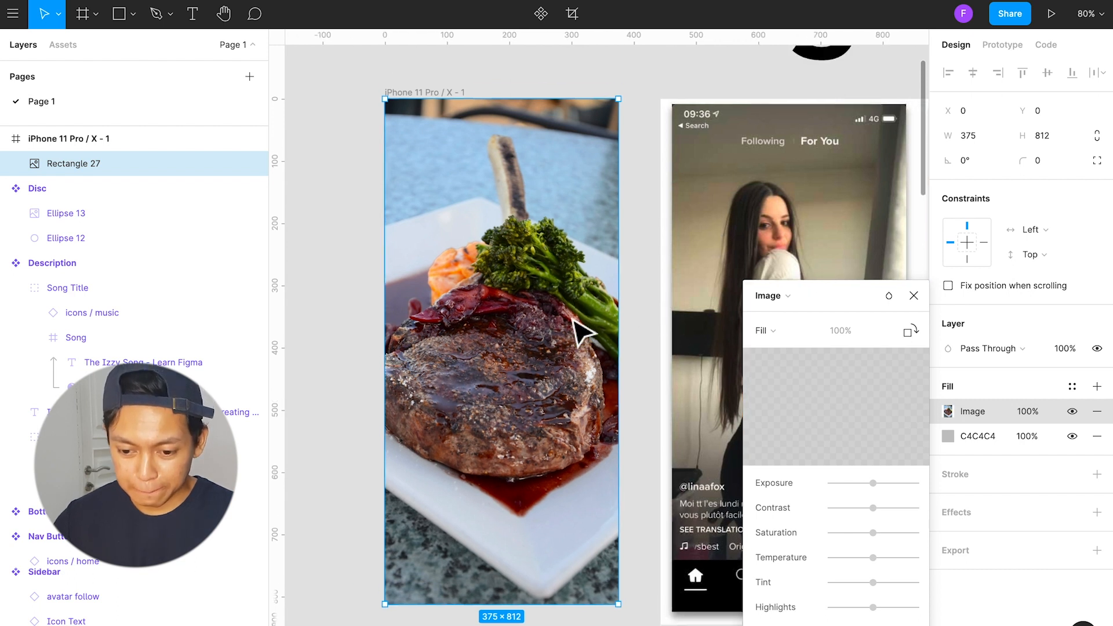
{"action": "scroll", "coordinate": [644, 327], "scroll_direction": "down", "scroll_amount": 1}
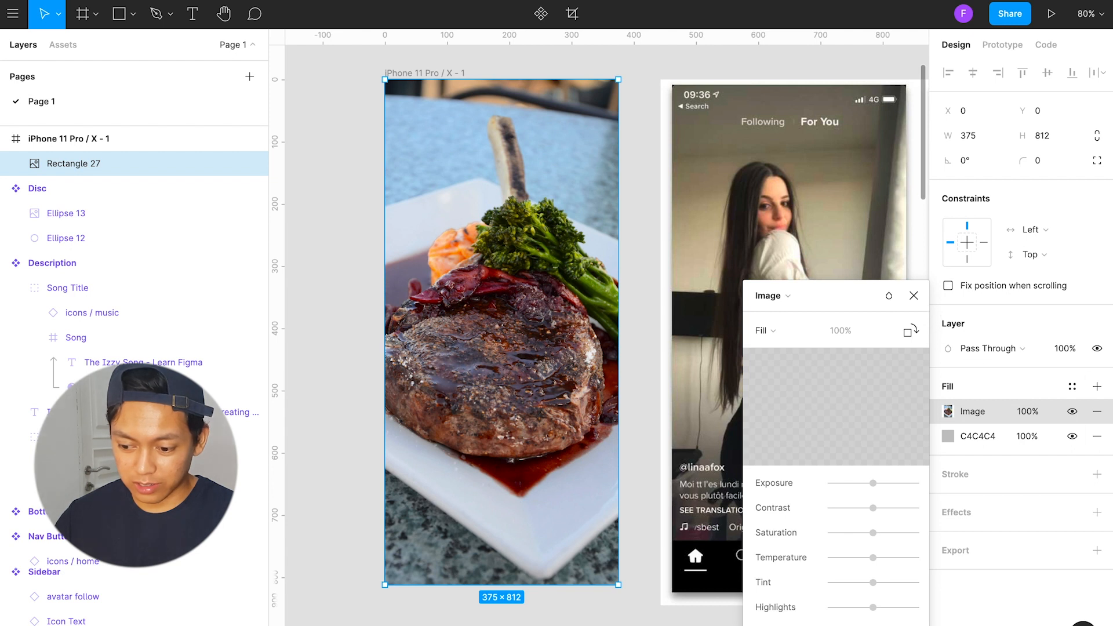
{"action": "left_click", "coordinate": [1097, 436]}
{"action": "left_click", "coordinate": [1097, 436]}
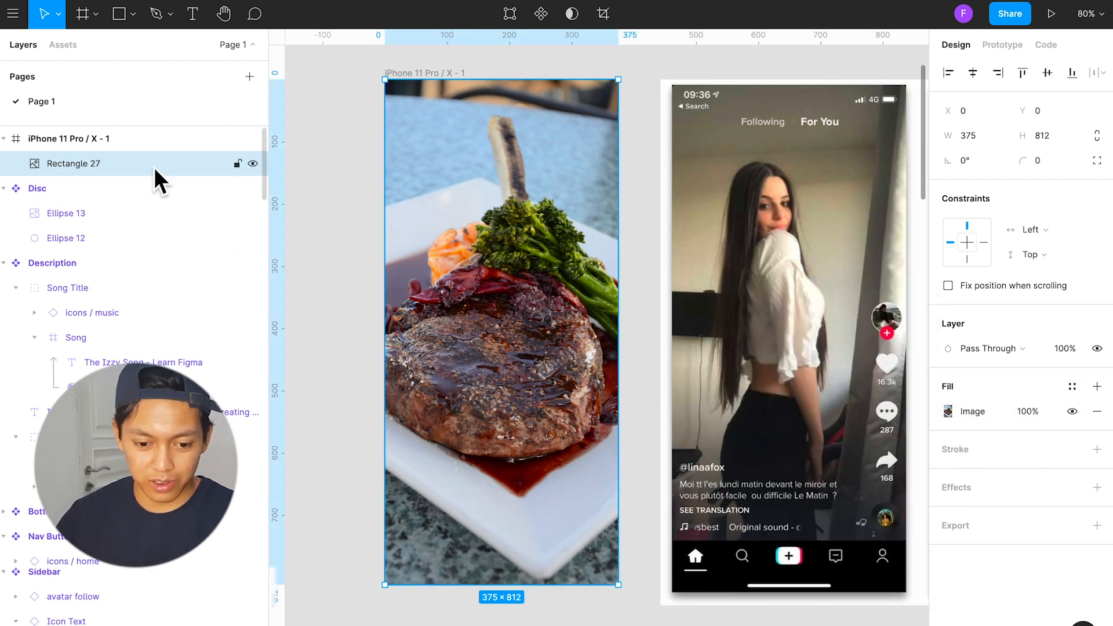
Step: Place a Bottom Navigation instance in the iPhone frame and align it to the frame's left and bottom edges
{"action": "left_click", "coordinate": [60, 49]}
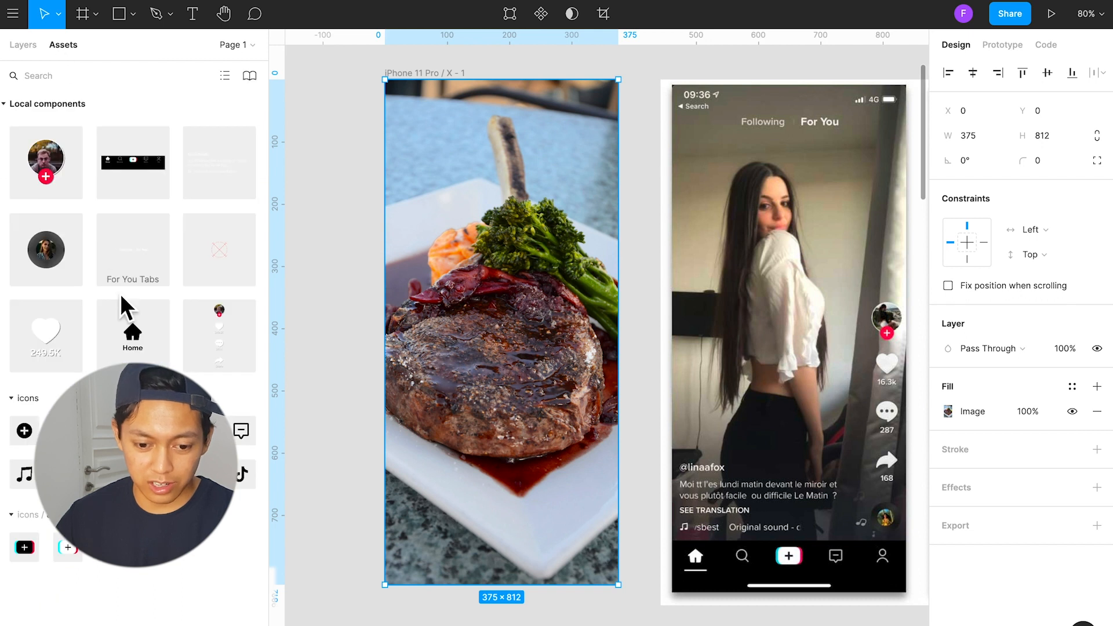
{"action": "left_click_drag", "start_coordinate": [138, 151], "coordinate": [517, 410]}
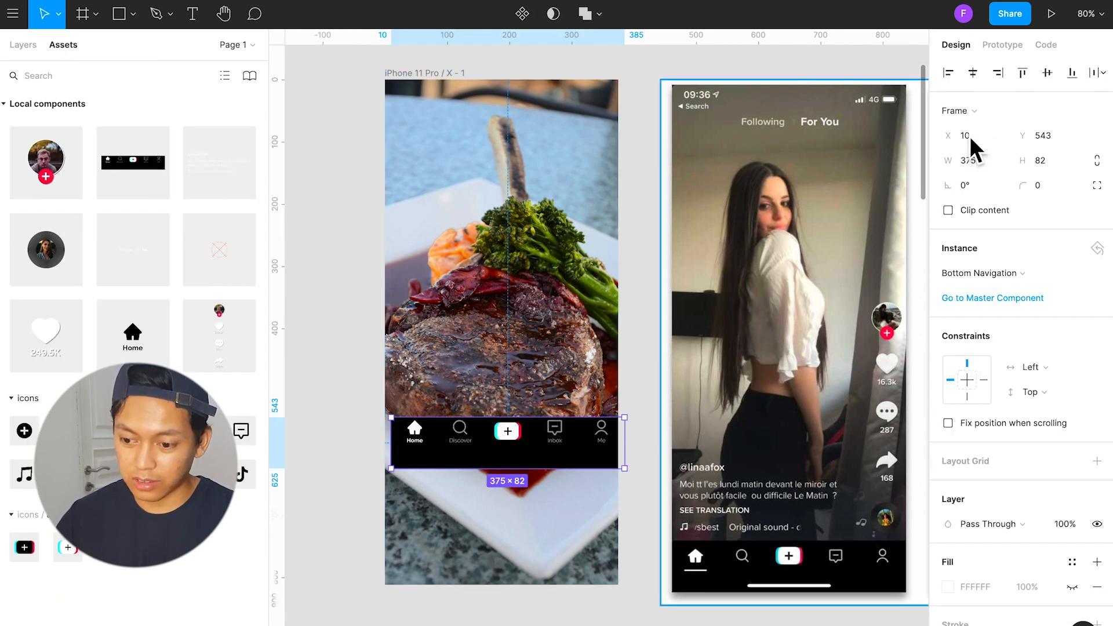
{"action": "left_click", "coordinate": [957, 77]}
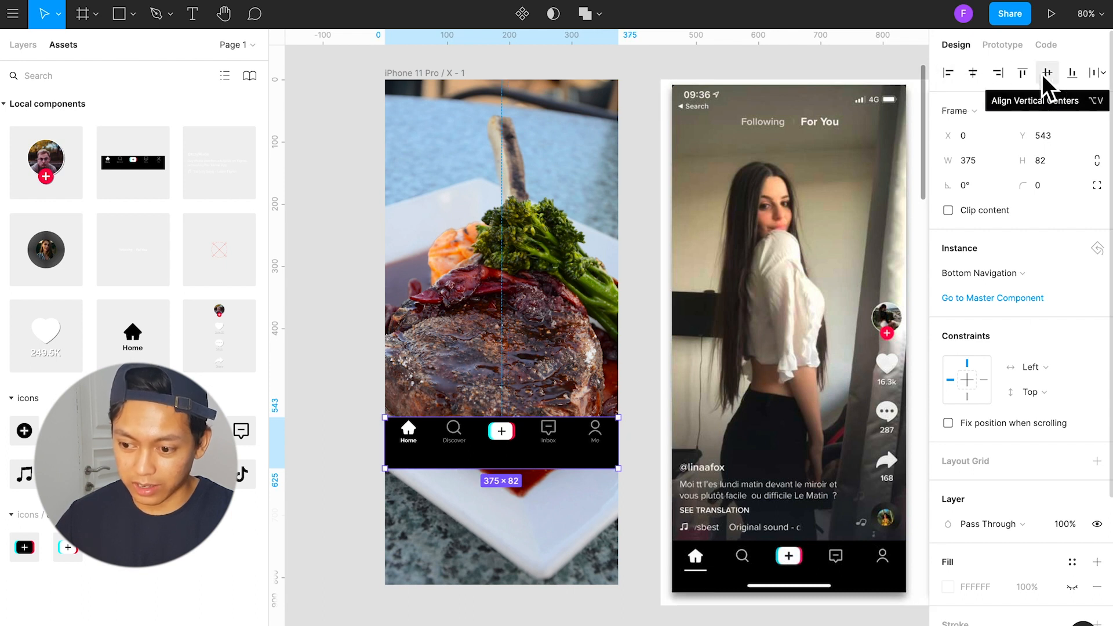
{"action": "left_click", "coordinate": [1073, 72]}
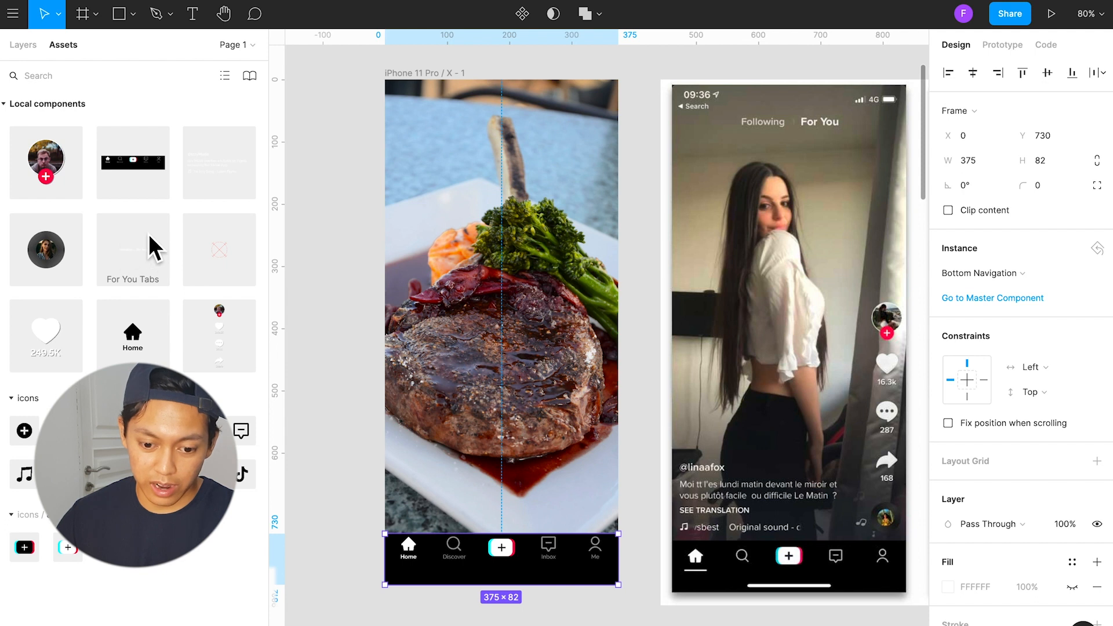
Step: Place a Description instance just above the Bottom Navigation, at X 10, Y 625 in the iPhone frame
{"action": "left_click_drag", "start_coordinate": [319, 273], "coordinate": [485, 468]}
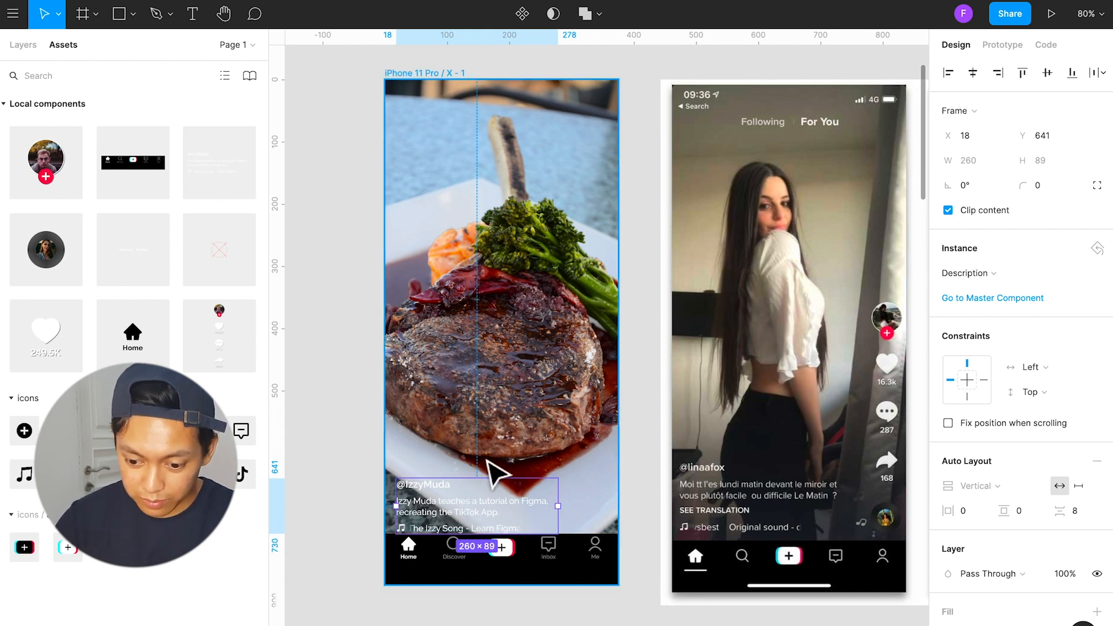
{"action": "left_click_drag", "start_coordinate": [484, 464], "coordinate": [446, 501]}
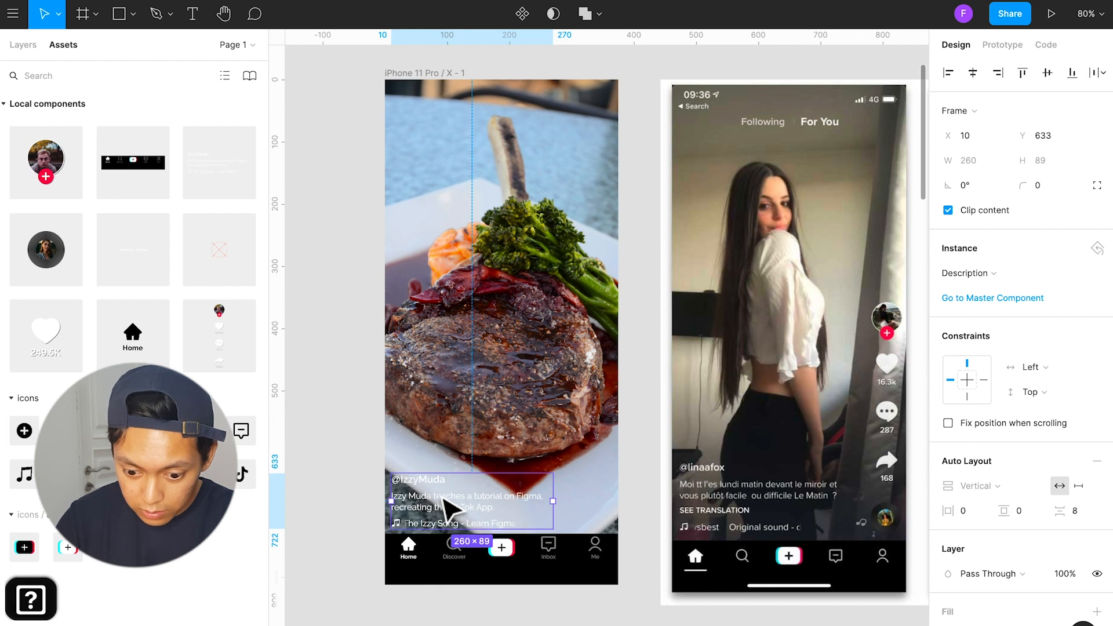
{"action": "key", "text": "Escape"}
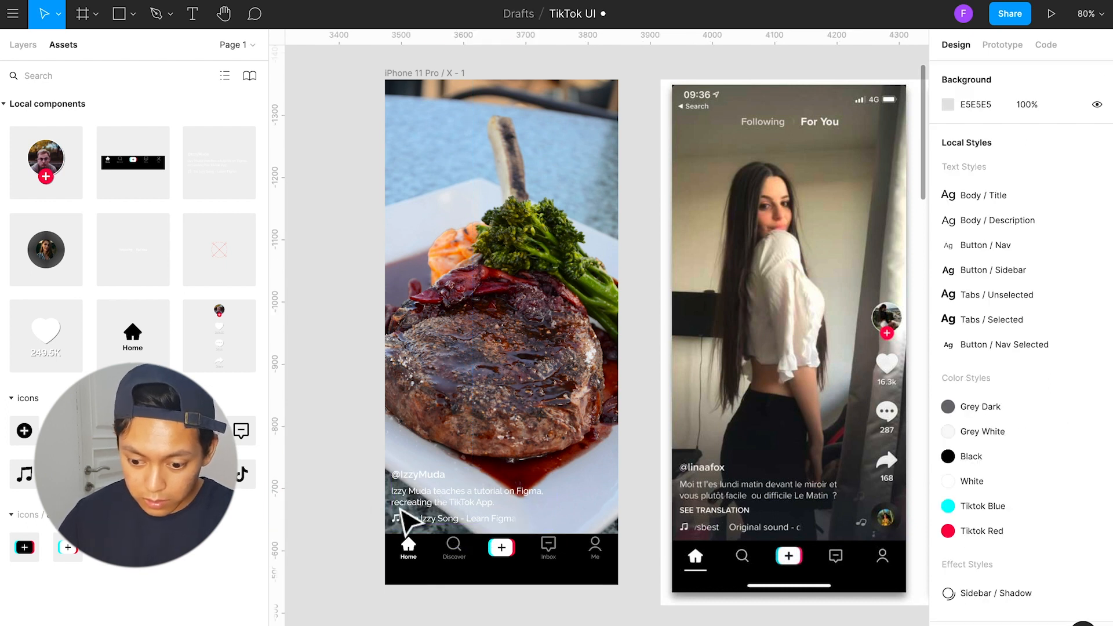
{"action": "scroll", "coordinate": [667, 546], "scroll_direction": "up", "scroll_amount": 2}
{"action": "scroll", "coordinate": [580, 527], "scroll_direction": "up", "scroll_amount": 1}
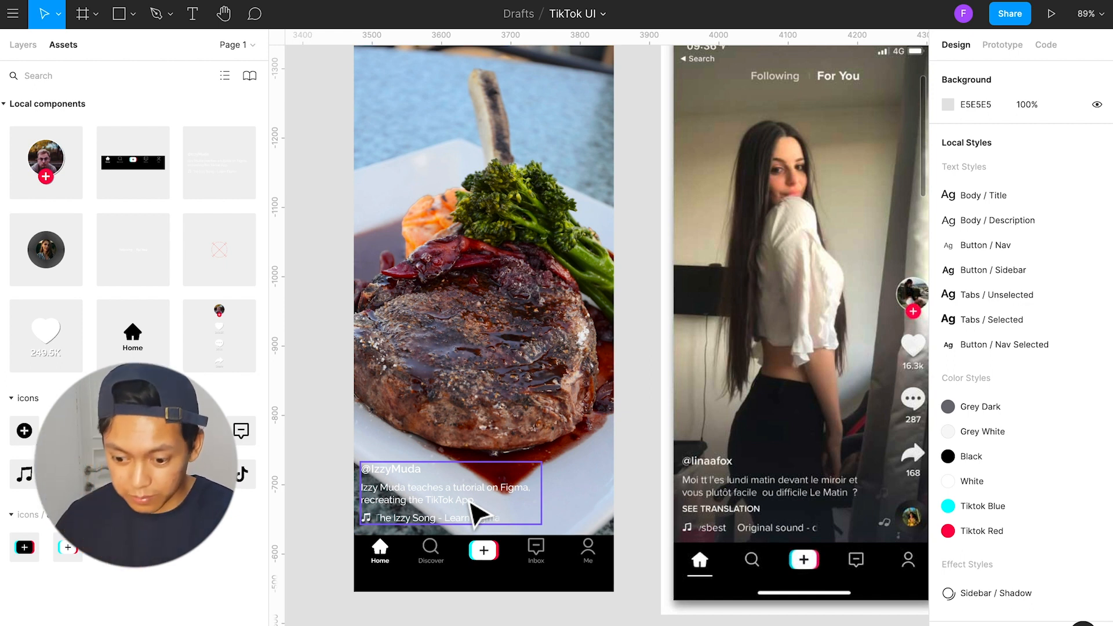
Step: Place a Disc instance at the frame's right edge above the Bottom Navigation, and measure the Description's distances to the frame sides
{"action": "left_click_drag", "start_coordinate": [69, 251], "coordinate": [600, 513]}
{"action": "left_click", "coordinate": [475, 501]}
{"action": "scroll", "coordinate": [348, 515], "scroll_direction": "up", "scroll_amount": 2}
{"action": "scroll", "coordinate": [354, 525], "scroll_direction": "up", "scroll_amount": 5}
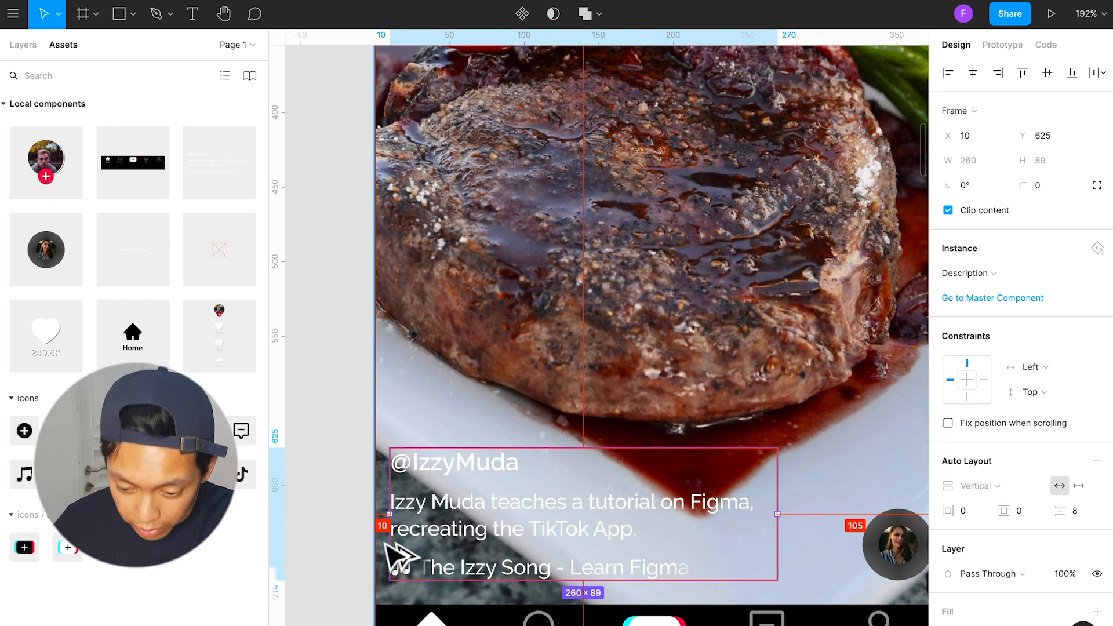
{"action": "key", "text": "alt"}
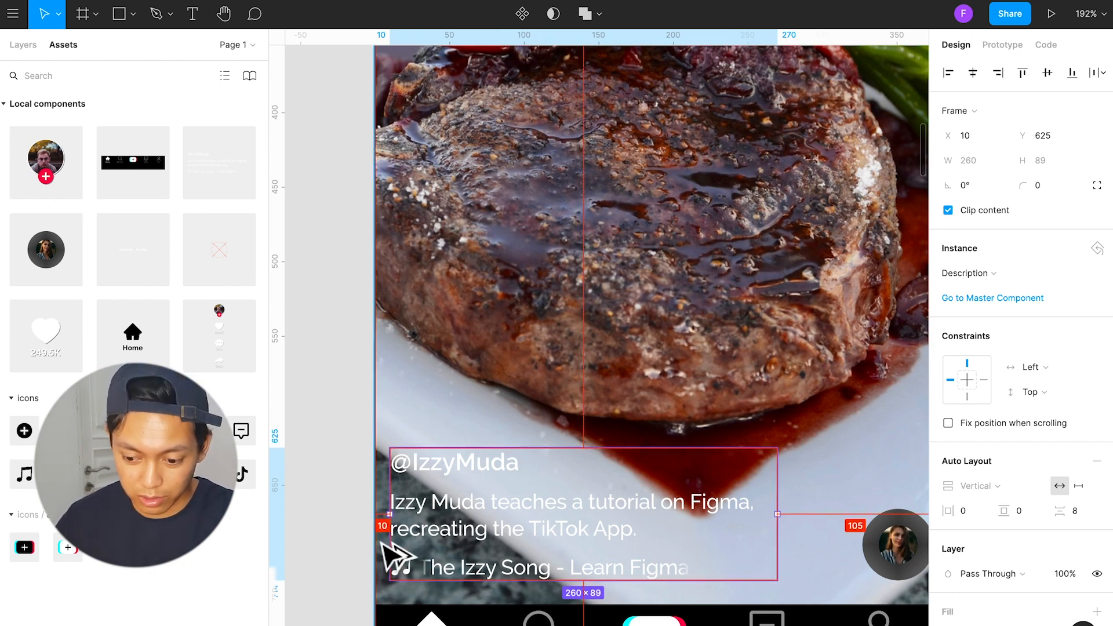
{"action": "scroll", "coordinate": [387, 551], "scroll_direction": "right", "scroll_amount": 10}
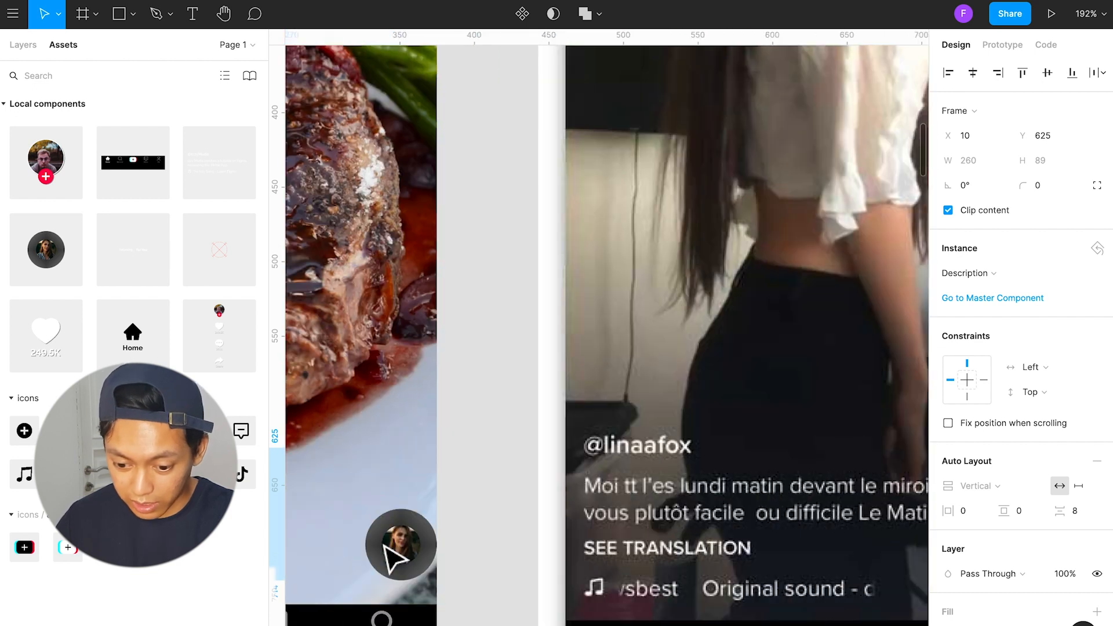
{"action": "scroll", "coordinate": [388, 551], "scroll_direction": "left", "scroll_amount": 10}
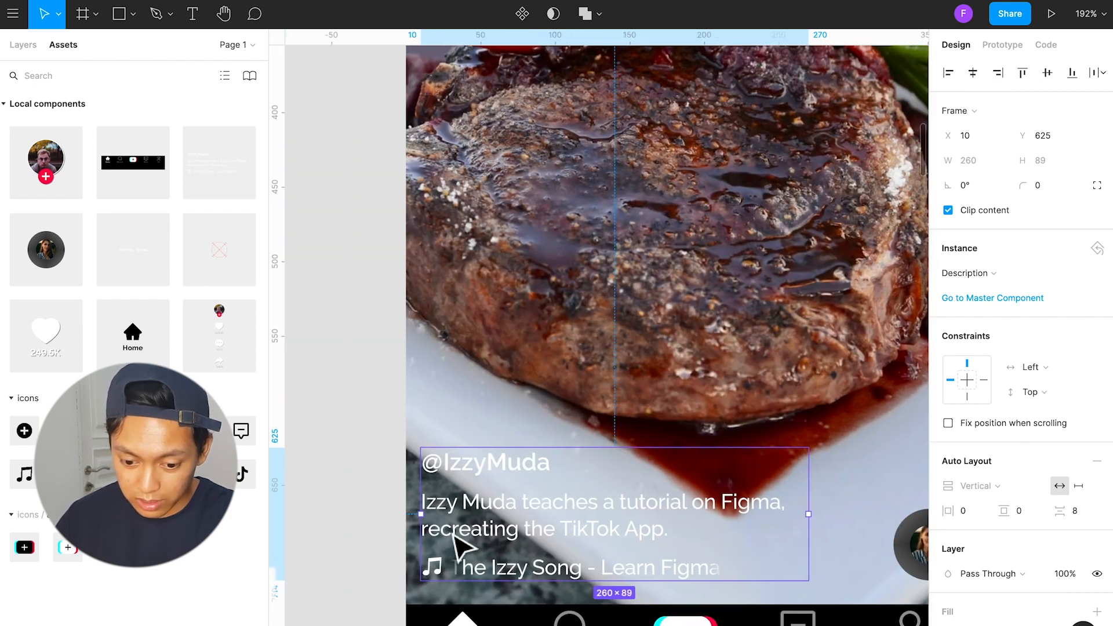
Step: Move the Description instance right to X 16, keeping Y at 625
{"action": "left_click_drag", "start_coordinate": [454, 534], "coordinate": [459, 535]}
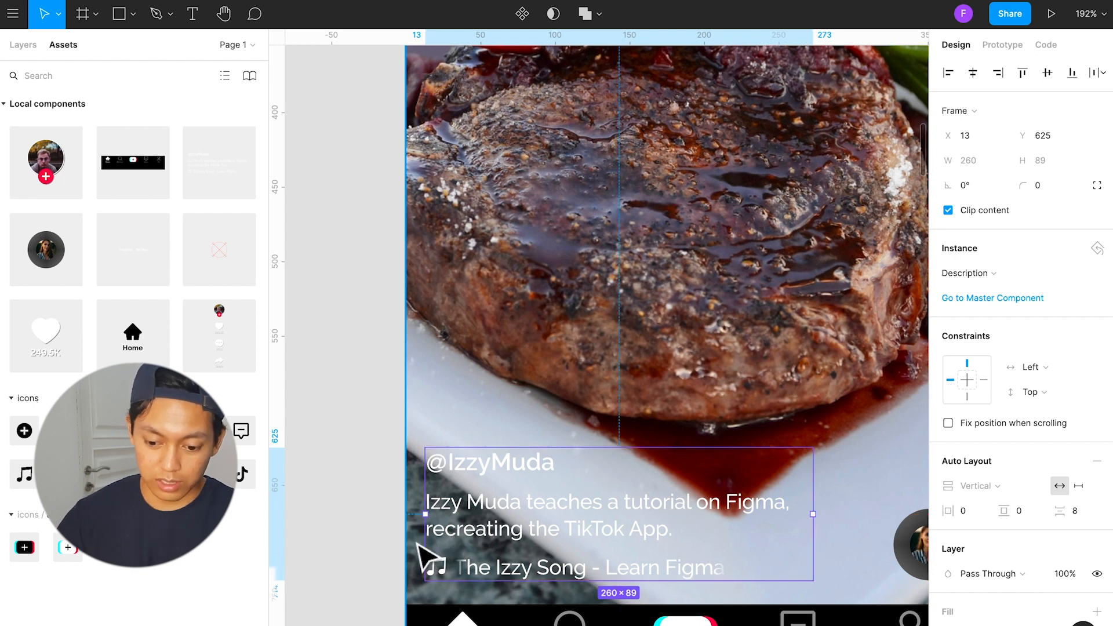
{"action": "key", "text": "Right"}
{"action": "key", "text": "Right"}
{"action": "key", "text": "Right"}
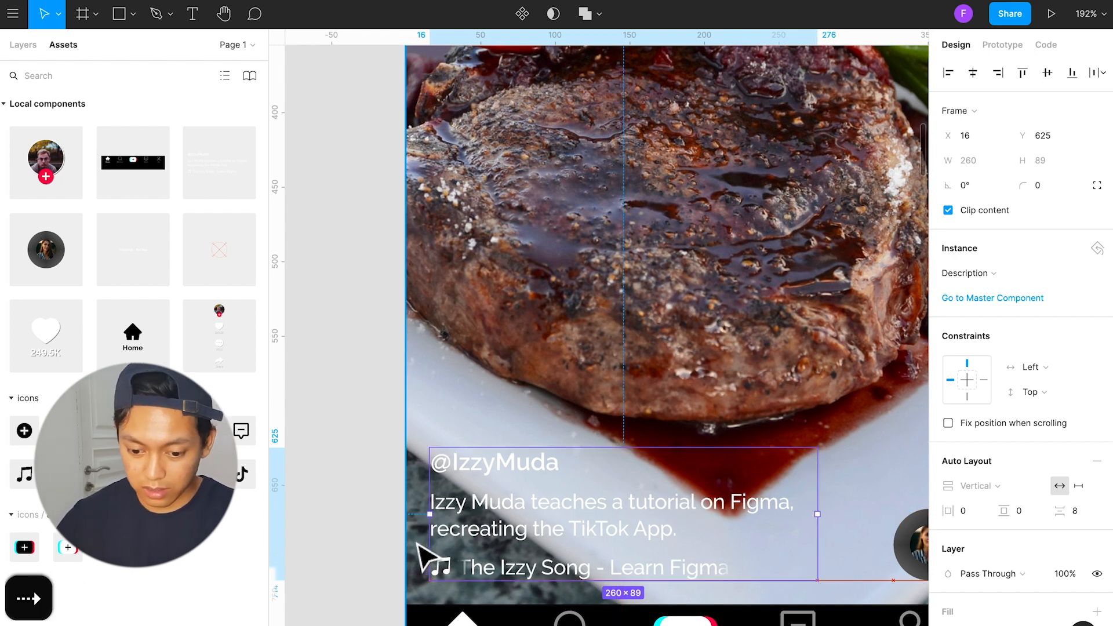
Step: Compare the Description's left margin with the reference screen and nudge the instance left to X 14
{"action": "scroll", "coordinate": [414, 546], "scroll_direction": "right", "scroll_amount": 1}
{"action": "left_click", "coordinate": [367, 536]}
{"action": "scroll", "coordinate": [343, 568], "scroll_direction": "right", "scroll_amount": 11}
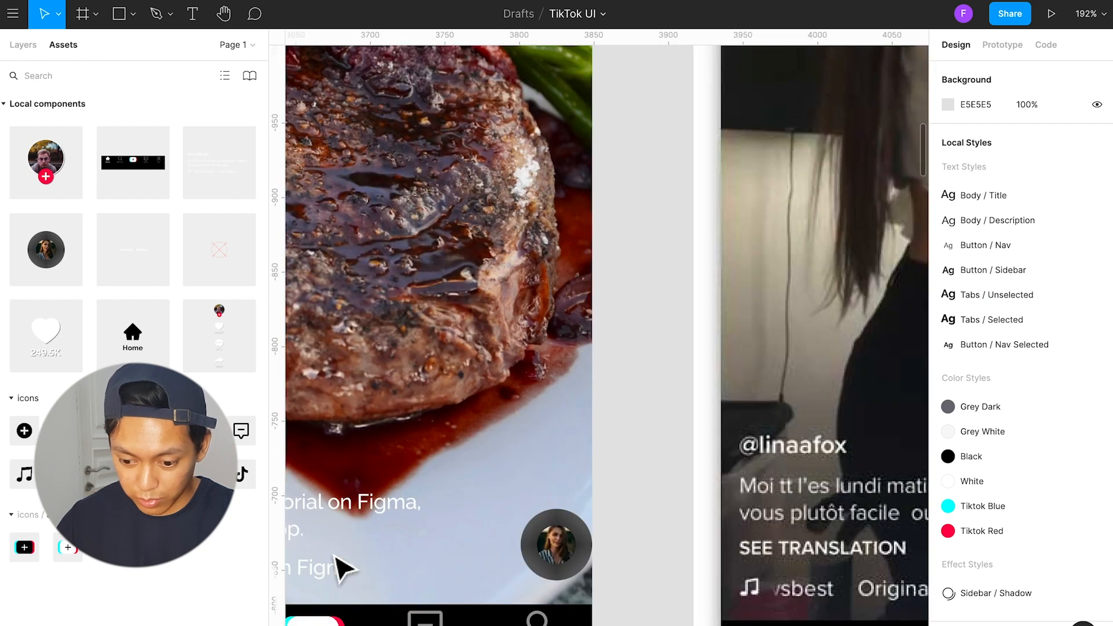
{"action": "scroll", "coordinate": [342, 568], "scroll_direction": "right", "scroll_amount": 1}
{"action": "scroll", "coordinate": [342, 568], "scroll_direction": "left", "scroll_amount": 1}
{"action": "scroll", "coordinate": [342, 568], "scroll_direction": "left", "scroll_amount": 9}
{"action": "scroll", "coordinate": [340, 568], "scroll_direction": "left", "scroll_amount": 3}
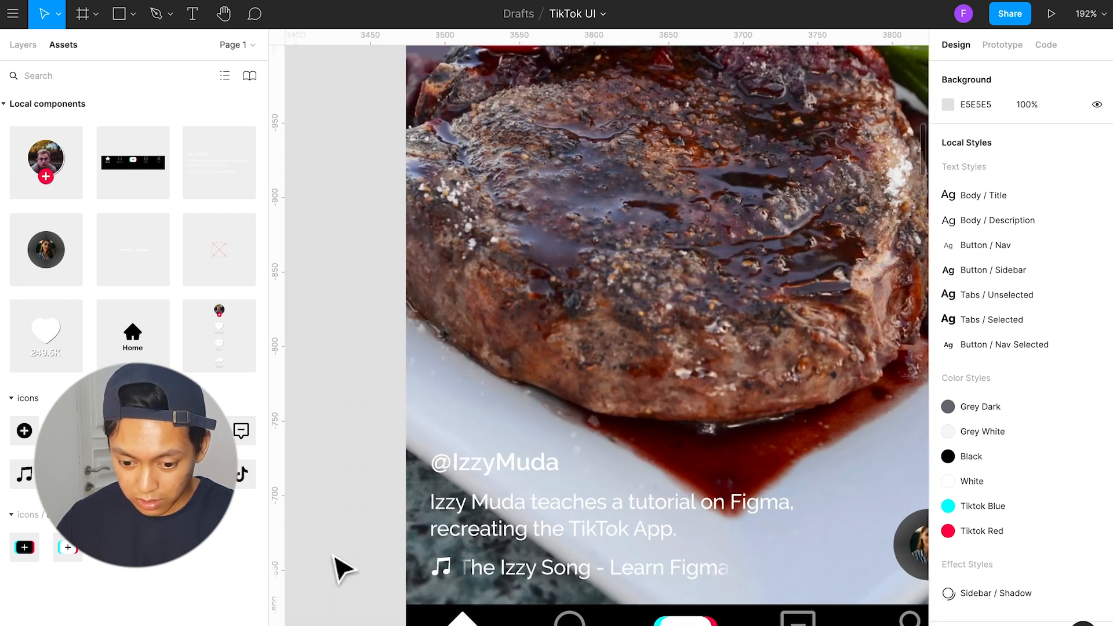
{"action": "scroll", "coordinate": [340, 569], "scroll_direction": "right", "scroll_amount": 2}
{"action": "left_click", "coordinate": [444, 548]}
{"action": "key", "text": "Left"}
{"action": "key", "text": "Left"}
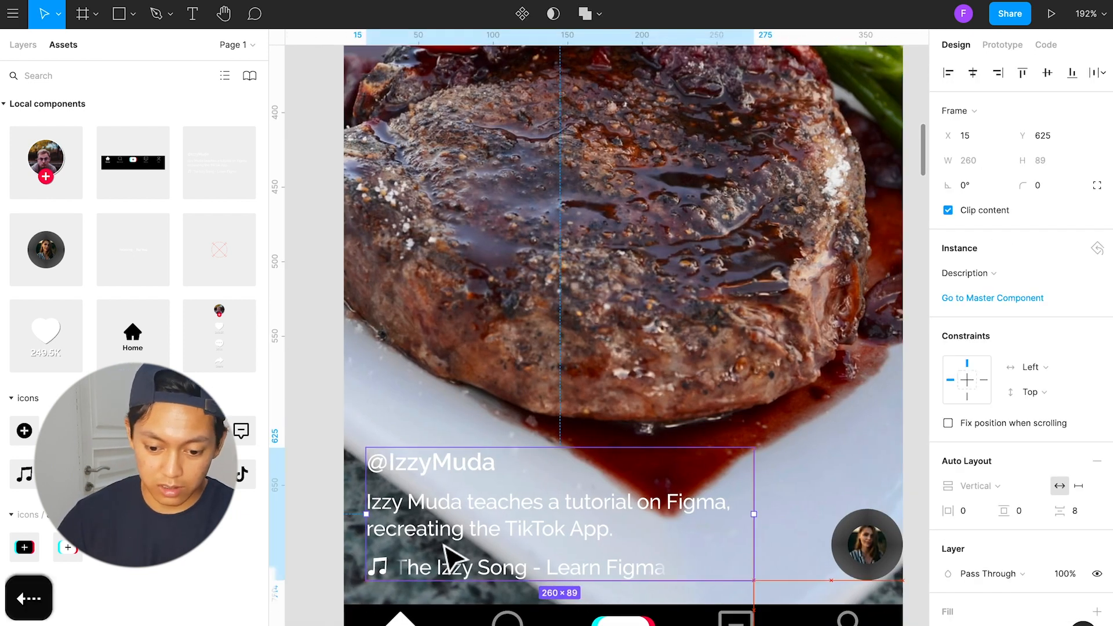
Step: Measure the reference screen's left text margin with a temporary rectangle between the screen edge and the caption, and delete it
{"action": "scroll", "coordinate": [438, 546], "scroll_direction": "right", "scroll_amount": 1}
{"action": "scroll", "coordinate": [436, 545], "scroll_direction": "right", "scroll_amount": 12}
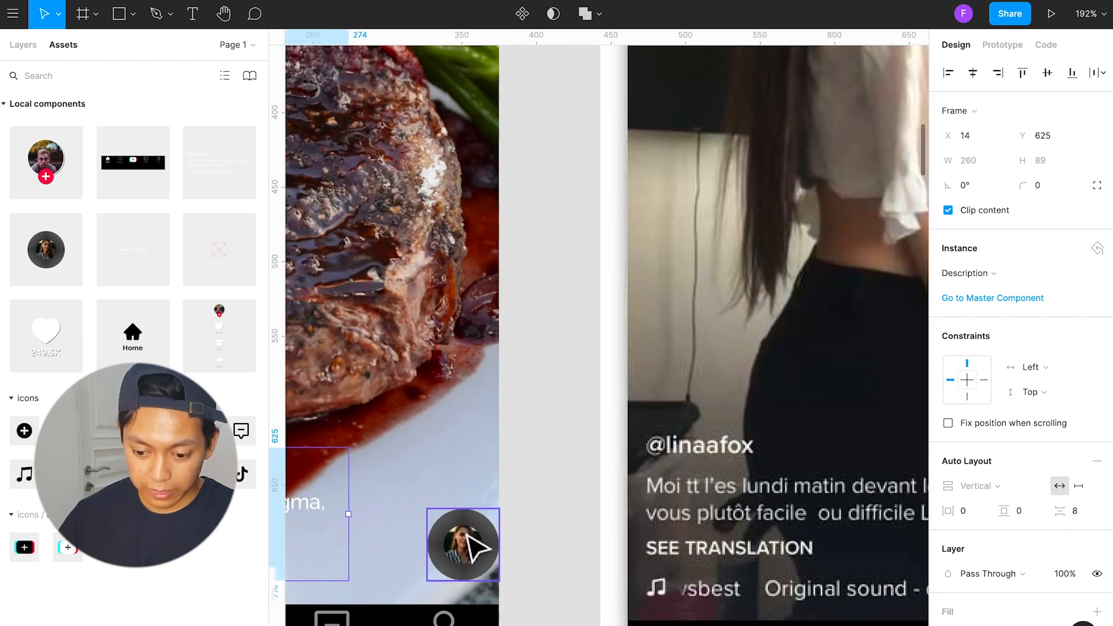
{"action": "left_click", "coordinate": [606, 545]}
{"action": "key", "text": "r"}
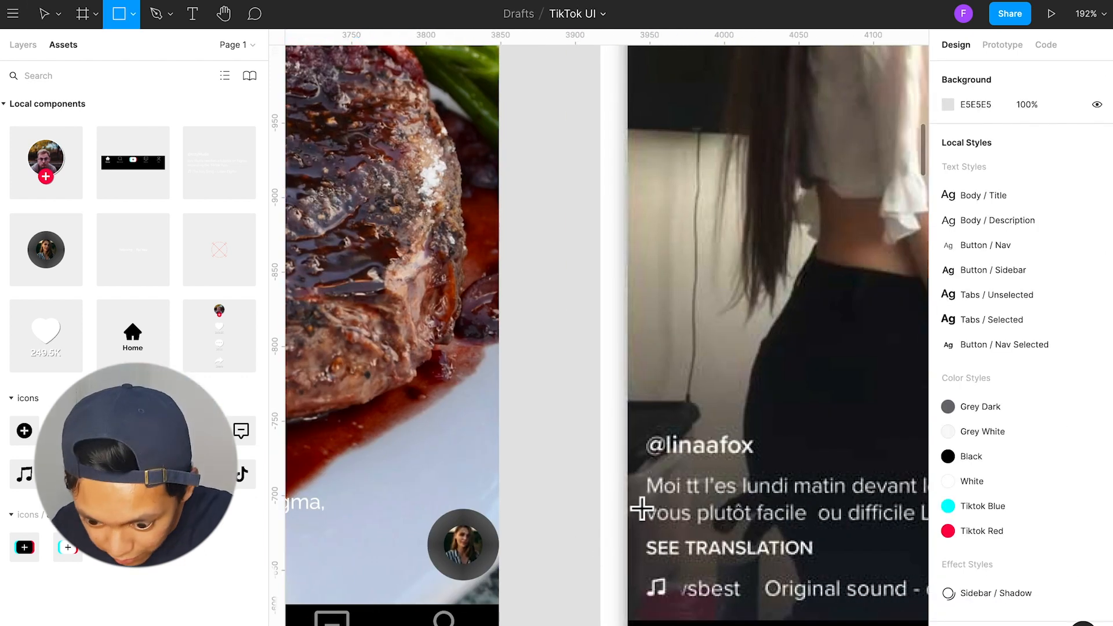
{"action": "left_click_drag", "start_coordinate": [628, 492], "coordinate": [640, 523]}
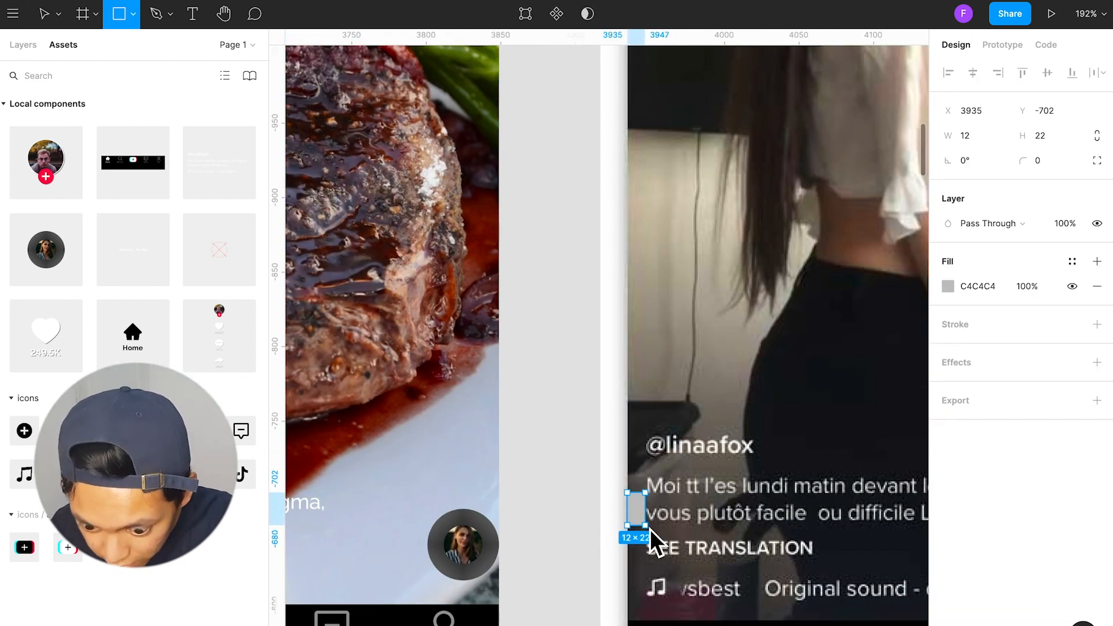
{"action": "left_click_drag", "start_coordinate": [650, 529], "coordinate": [649, 528]}
{"action": "key", "text": "BackSpace"}
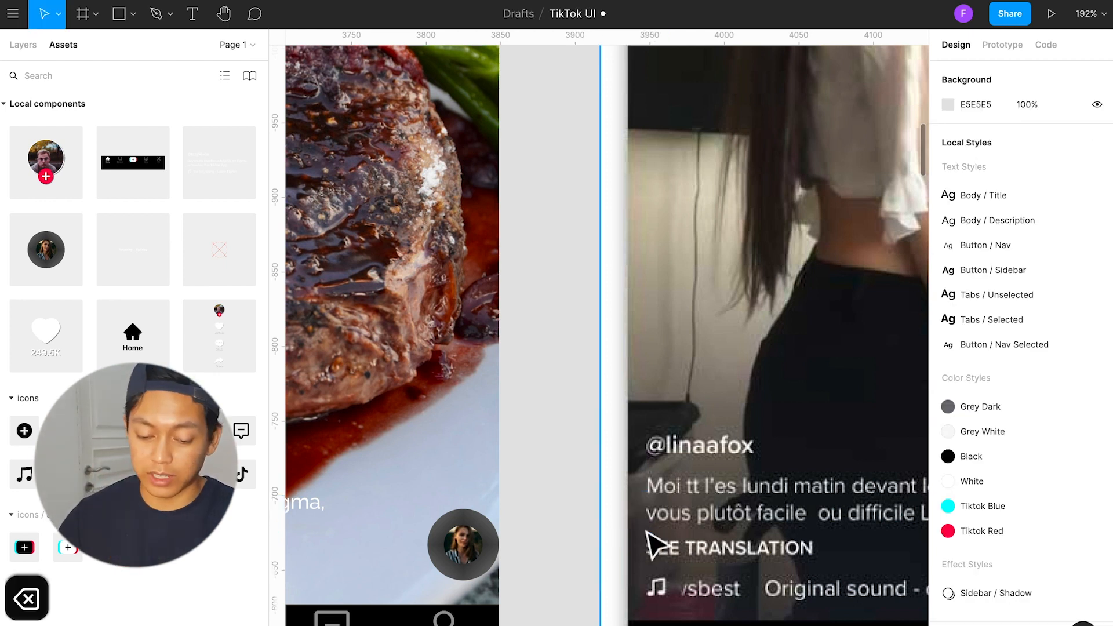
Step: Nudge the Description instance left to X 12 to match the reference screen's text margin
{"action": "scroll", "coordinate": [649, 527], "scroll_direction": "left", "scroll_amount": 8}
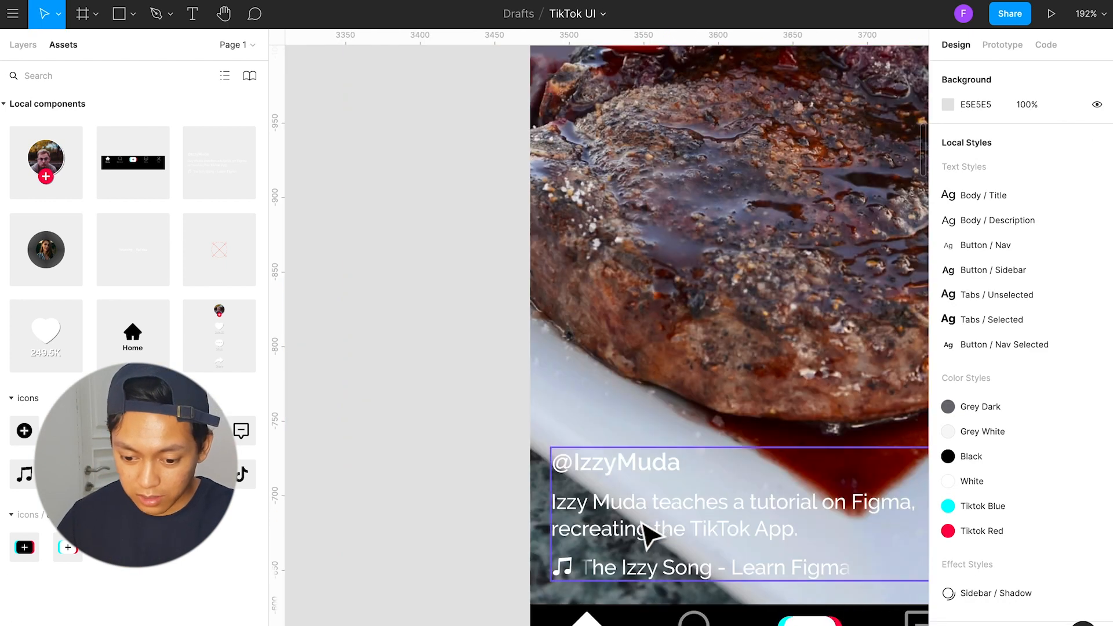
{"action": "left_click", "coordinate": [652, 529]}
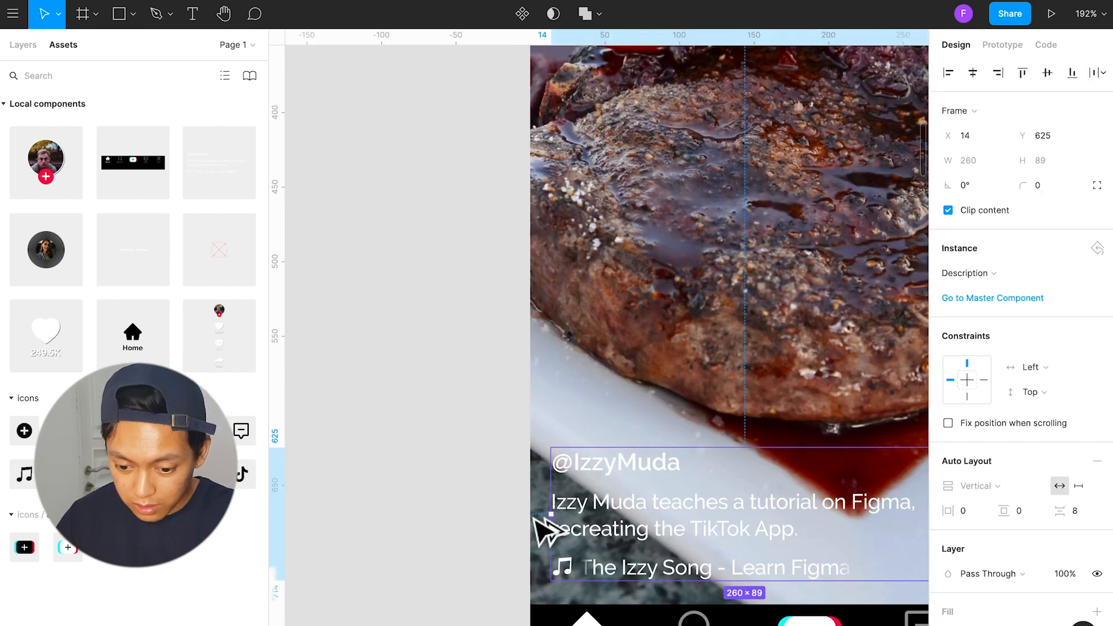
{"action": "key", "text": "Left"}
{"action": "key", "text": "Left"}
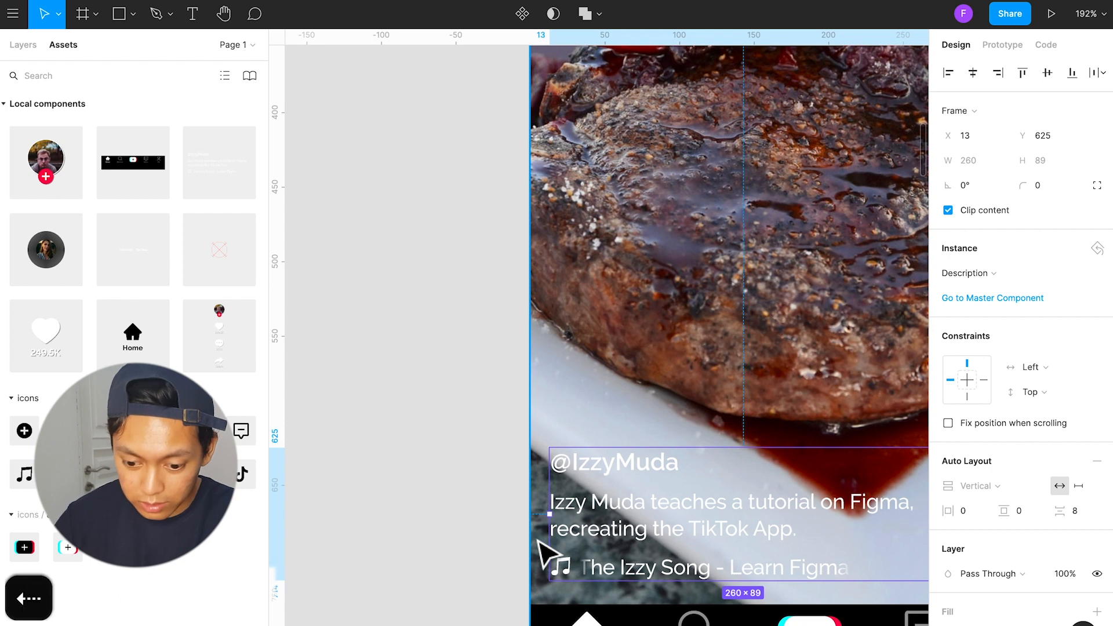
Step: Move the Disc instance left to X 315, keeping it beside the song title in the iPhone frame
{"action": "scroll", "coordinate": [548, 553], "scroll_direction": "right", "scroll_amount": 10}
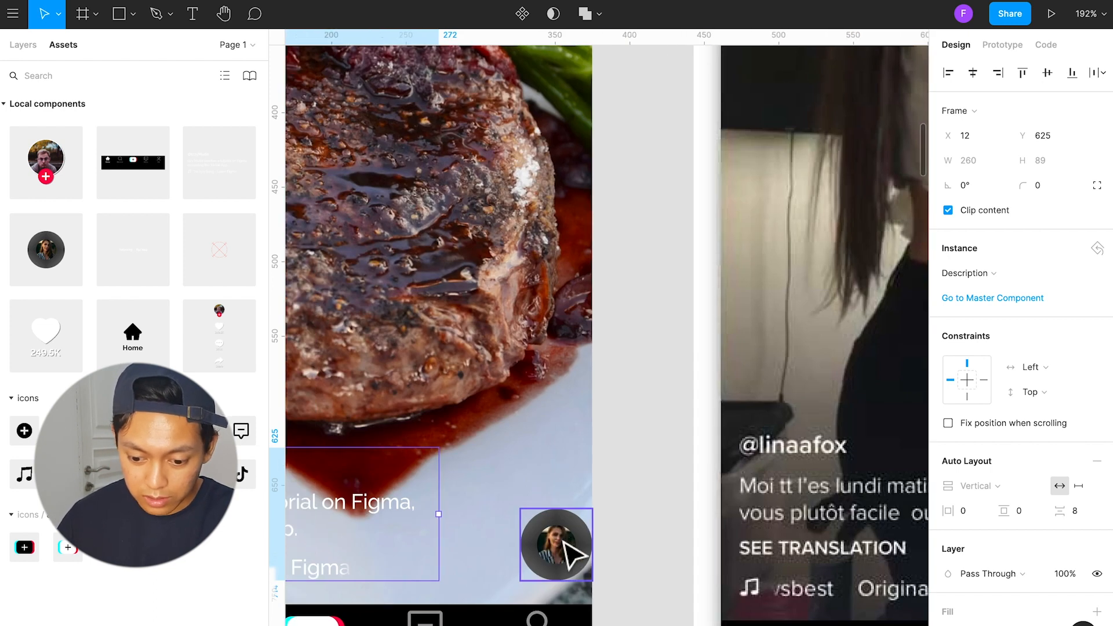
{"action": "left_click_drag", "start_coordinate": [565, 542], "coordinate": [566, 545]}
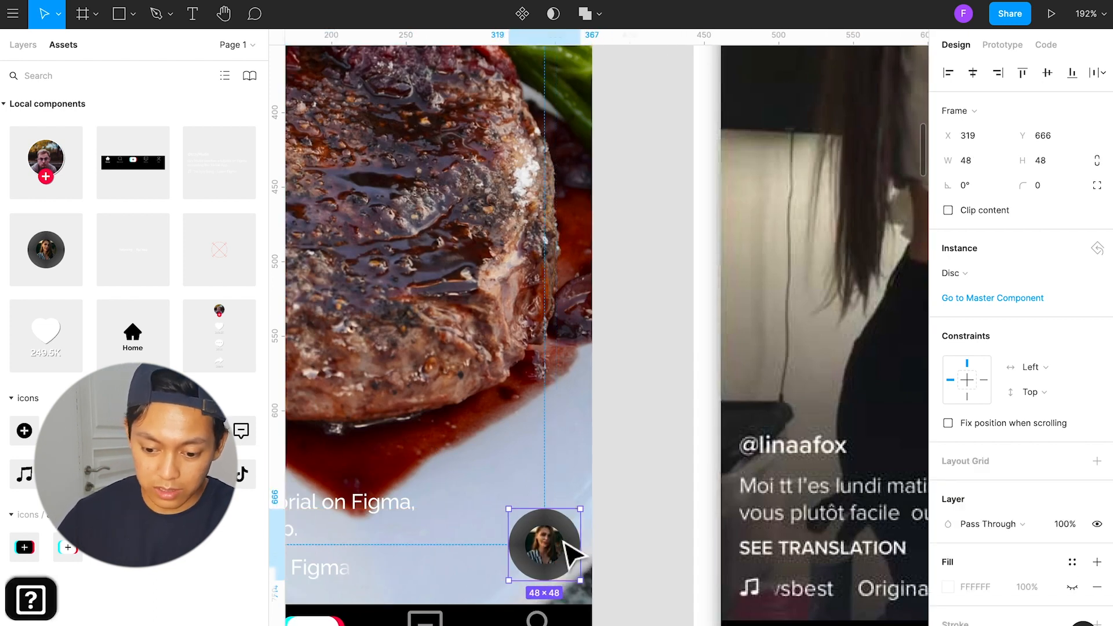
{"action": "key", "text": "alt"}
{"action": "key", "text": "alt"}
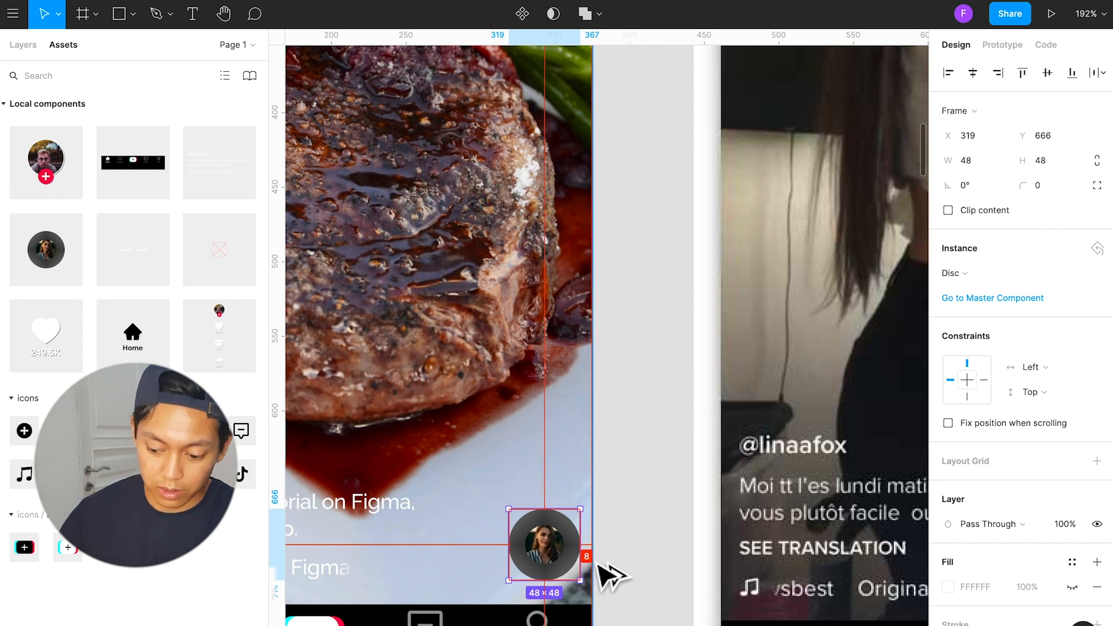
{"action": "key", "text": "Left"}
{"action": "key", "text": "Left"}
{"action": "key", "text": "Left"}
{"action": "key", "text": "Left"}
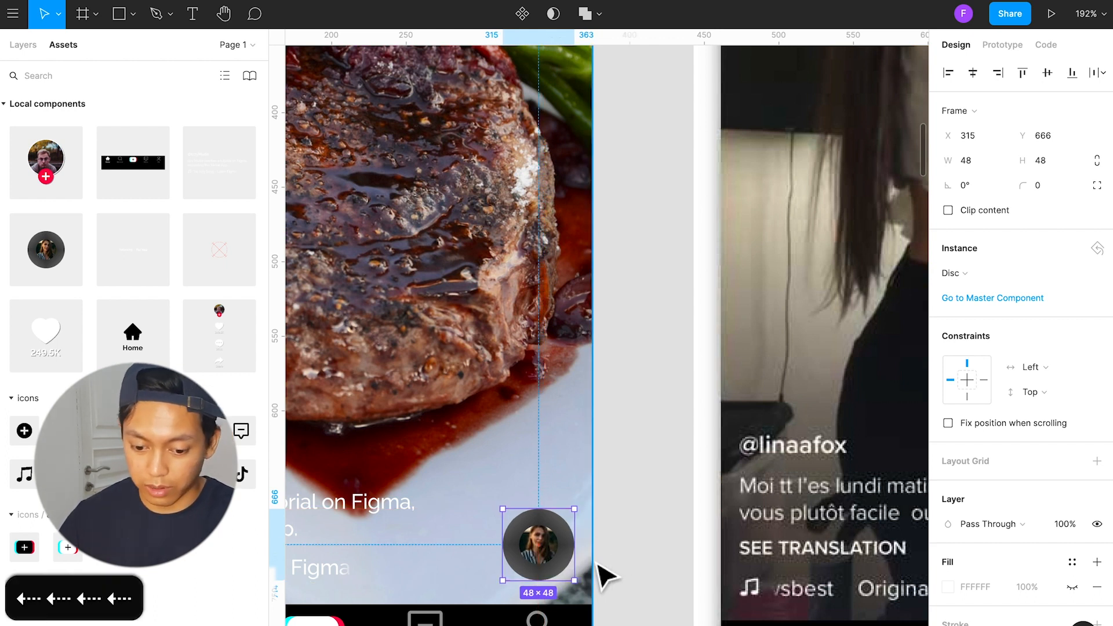
Step: Compare the Disc with the reference screen and move the instance down to Y 669
{"action": "scroll", "coordinate": [588, 568], "scroll_direction": "right", "scroll_amount": 5}
{"action": "scroll", "coordinate": [583, 575], "scroll_direction": "right", "scroll_amount": 6}
{"action": "scroll", "coordinate": [583, 574], "scroll_direction": "left", "scroll_amount": 10}
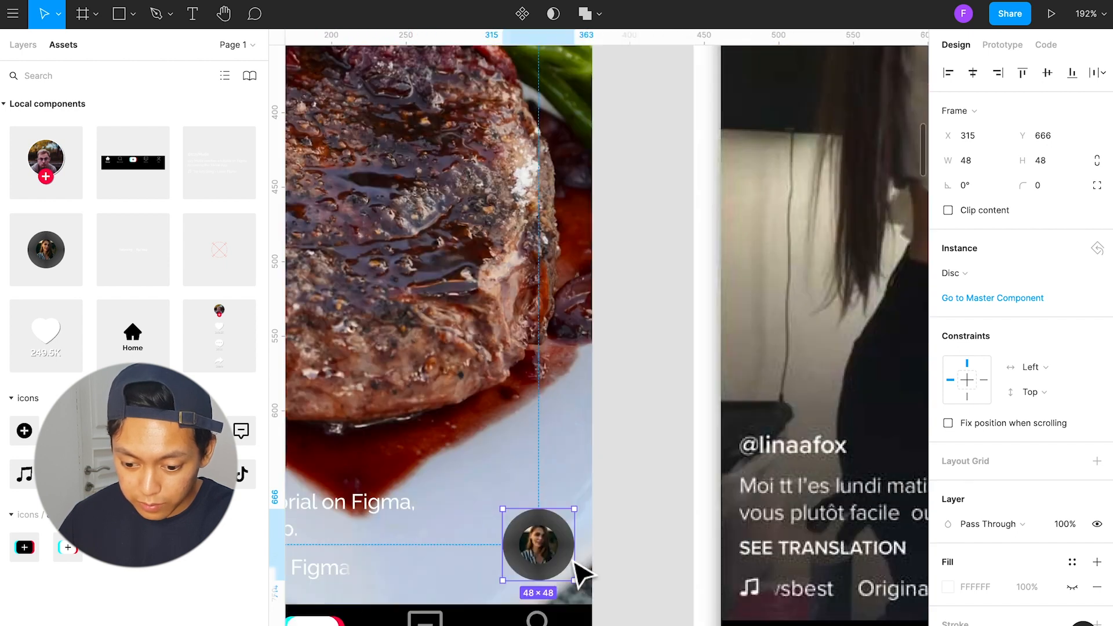
{"action": "left_click_drag", "start_coordinate": [721, 571], "coordinate": [721, 560]}
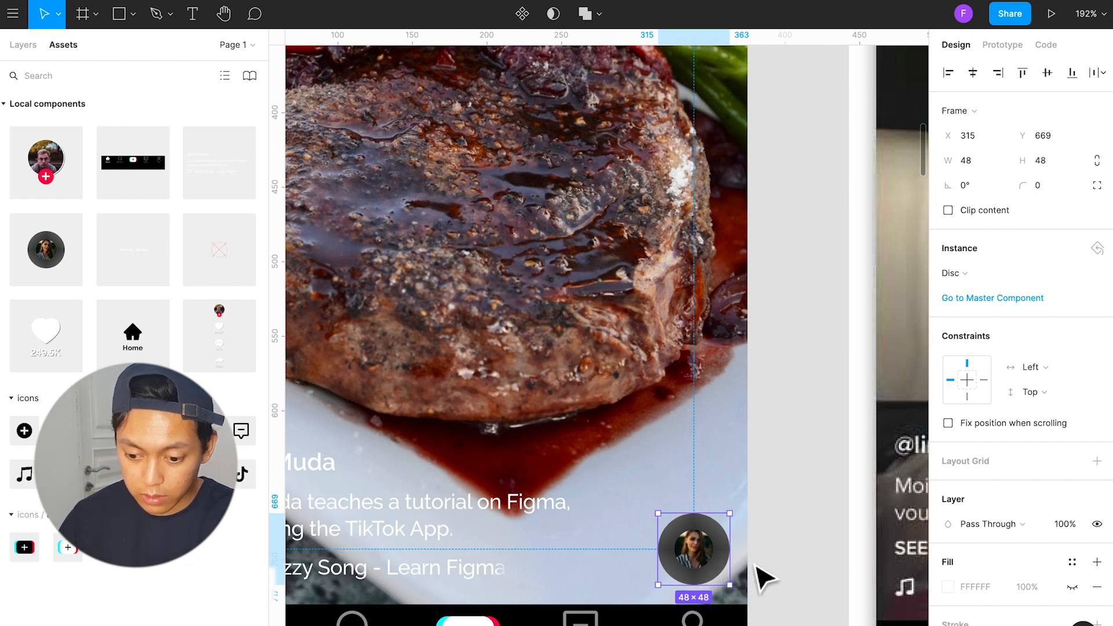
{"action": "left_click", "coordinate": [776, 572]}
Step: Add a Sidebar instance above the Disc near the frame's right edge, at X 315, Y 306
{"action": "scroll", "coordinate": [778, 572], "scroll_direction": "down", "scroll_amount": 5}
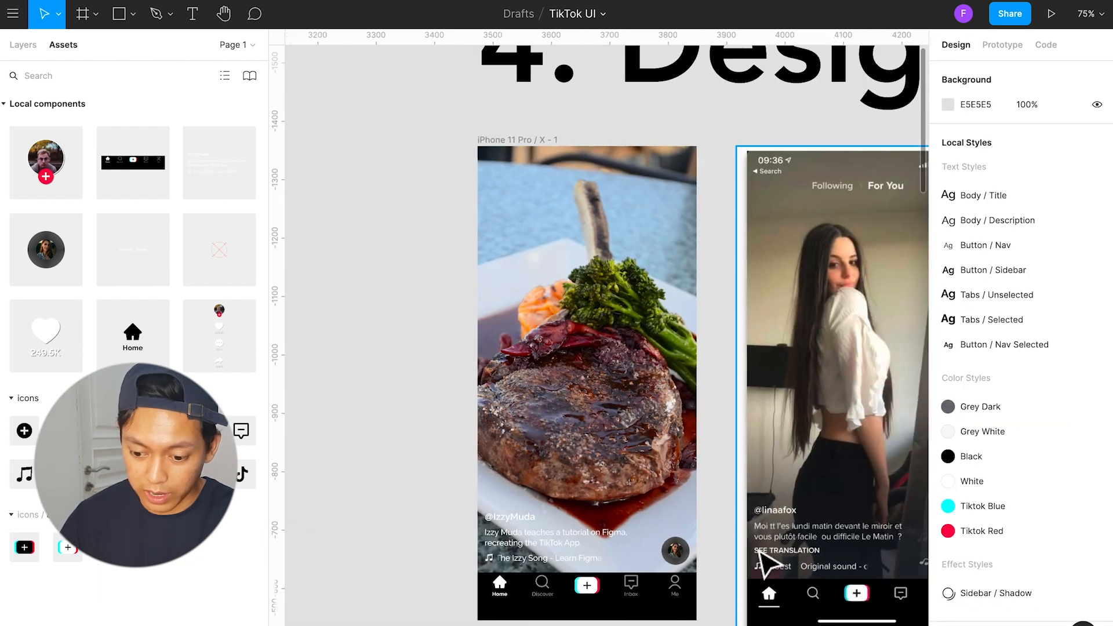
{"action": "scroll", "coordinate": [708, 515], "scroll_direction": "up", "scroll_amount": 2}
{"action": "scroll", "coordinate": [702, 504], "scroll_direction": "right", "scroll_amount": 2}
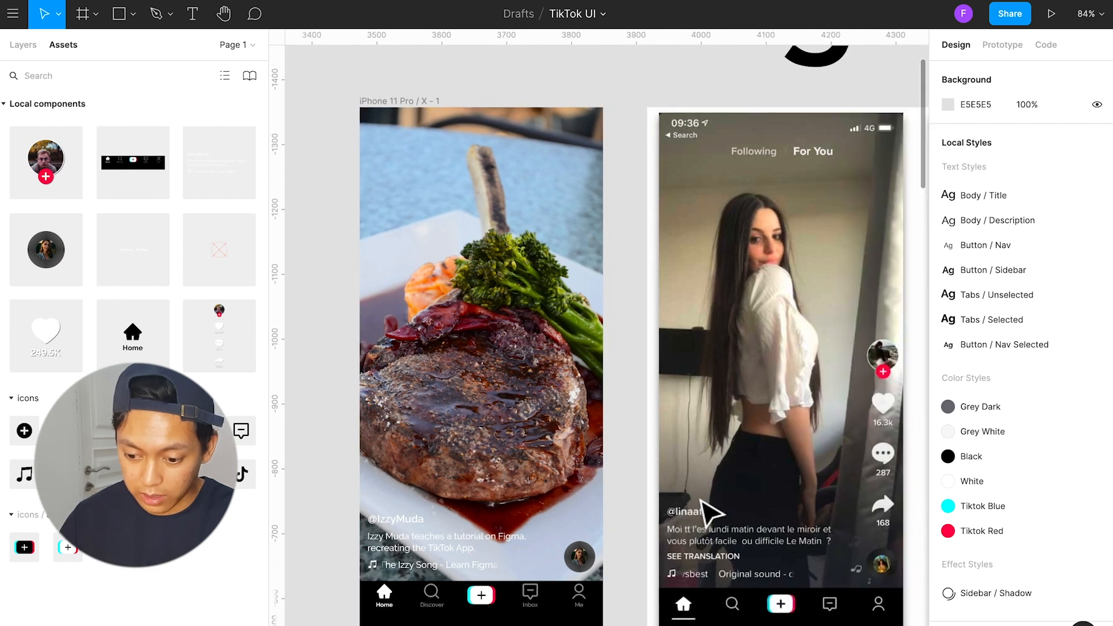
{"action": "left_click_drag", "start_coordinate": [219, 336], "coordinate": [581, 385]}
{"action": "scroll", "coordinate": [580, 424], "scroll_direction": "right", "scroll_amount": 2}
{"action": "key", "text": "alt"}
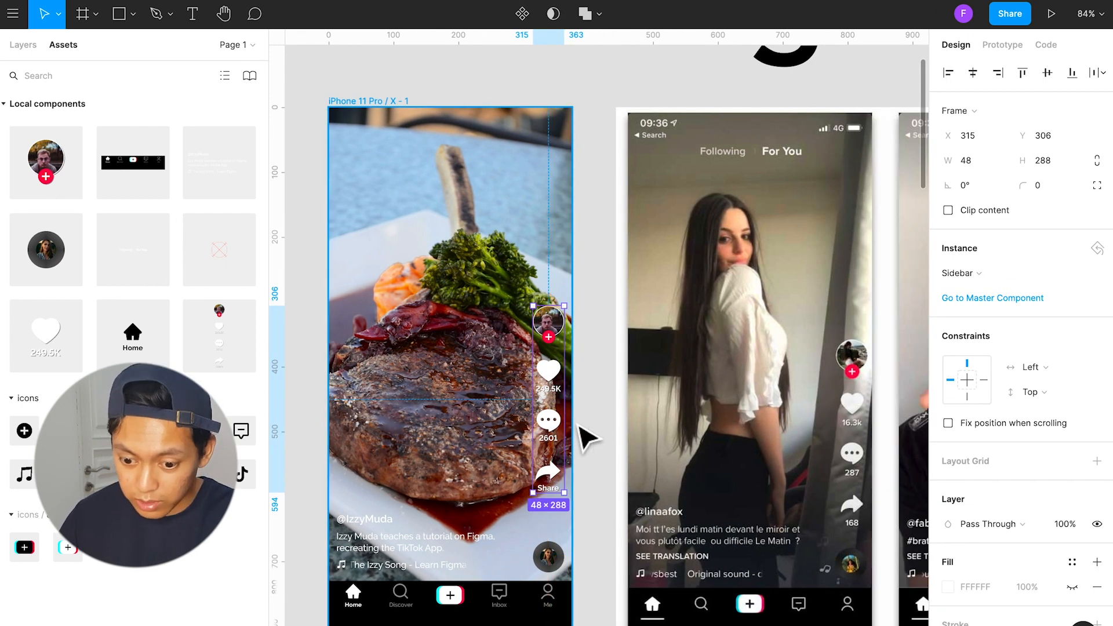
Step: Move the Sidebar instance down to Y 352, just above the Disc
{"action": "left_click_drag", "start_coordinate": [554, 430], "coordinate": [556, 441]}
{"action": "key", "text": "shift+Down"}
{"action": "key", "text": "shift+Down"}
{"action": "key", "text": "shift+Down"}
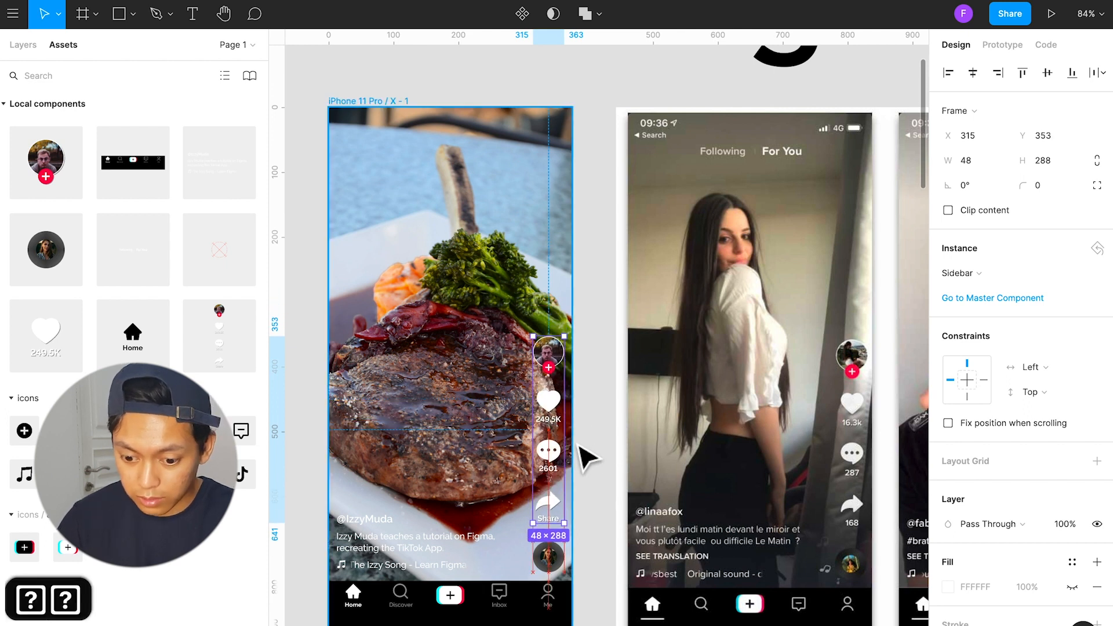
{"action": "key", "text": "Up"}
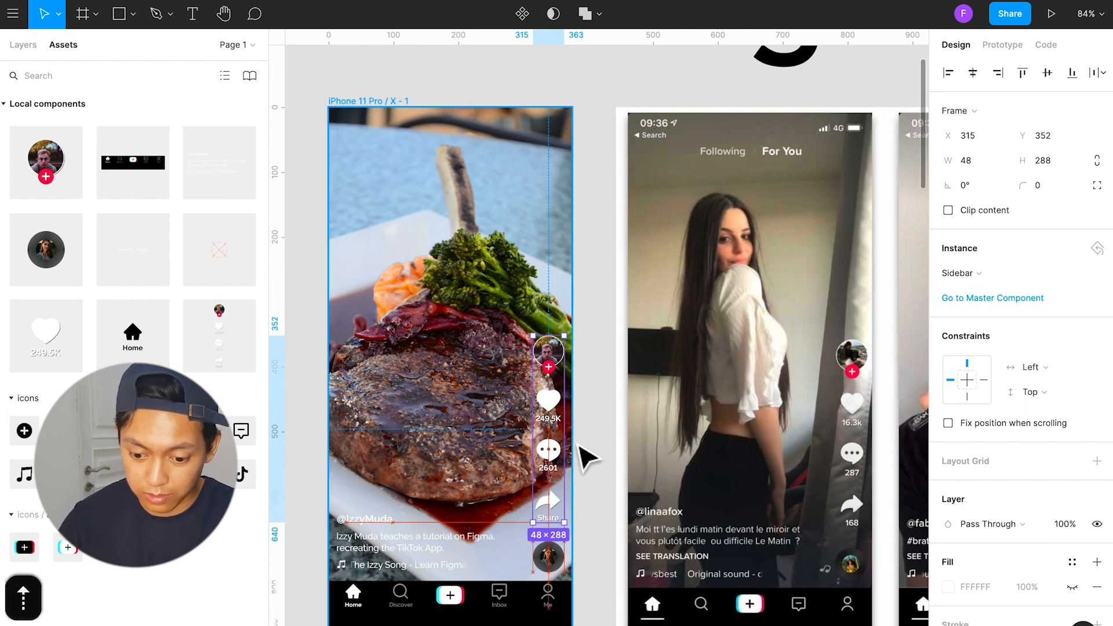
{"action": "left_click", "coordinate": [601, 464]}
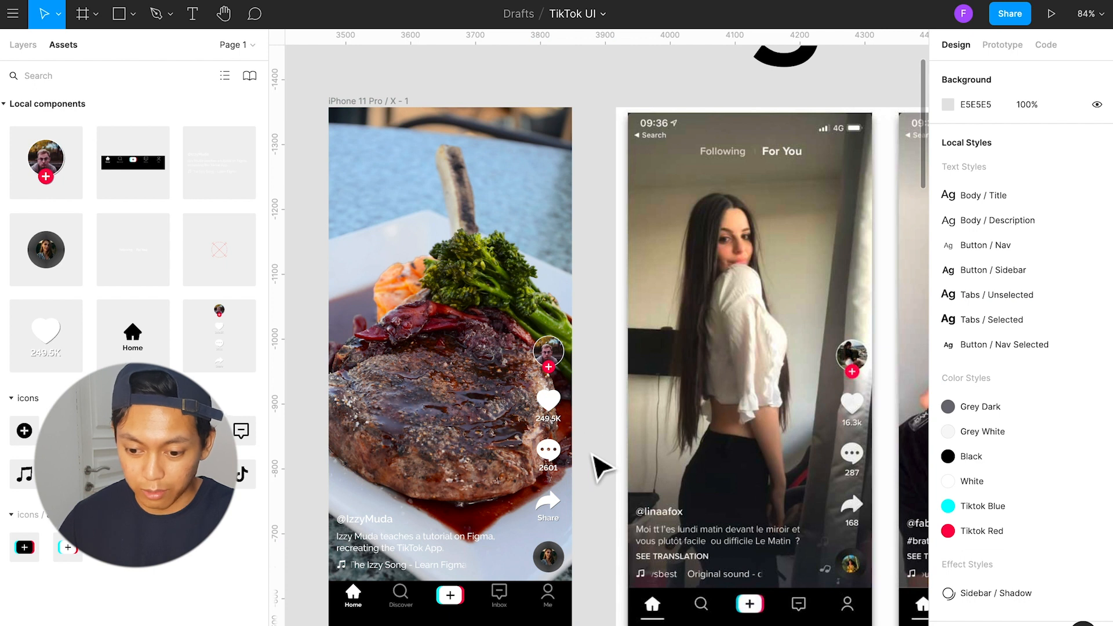
Step: Add a For You Tabs instance across the upper part of the iPhone frame at X 2, Y 54
{"action": "scroll", "coordinate": [551, 395], "scroll_direction": "left", "scroll_amount": 1}
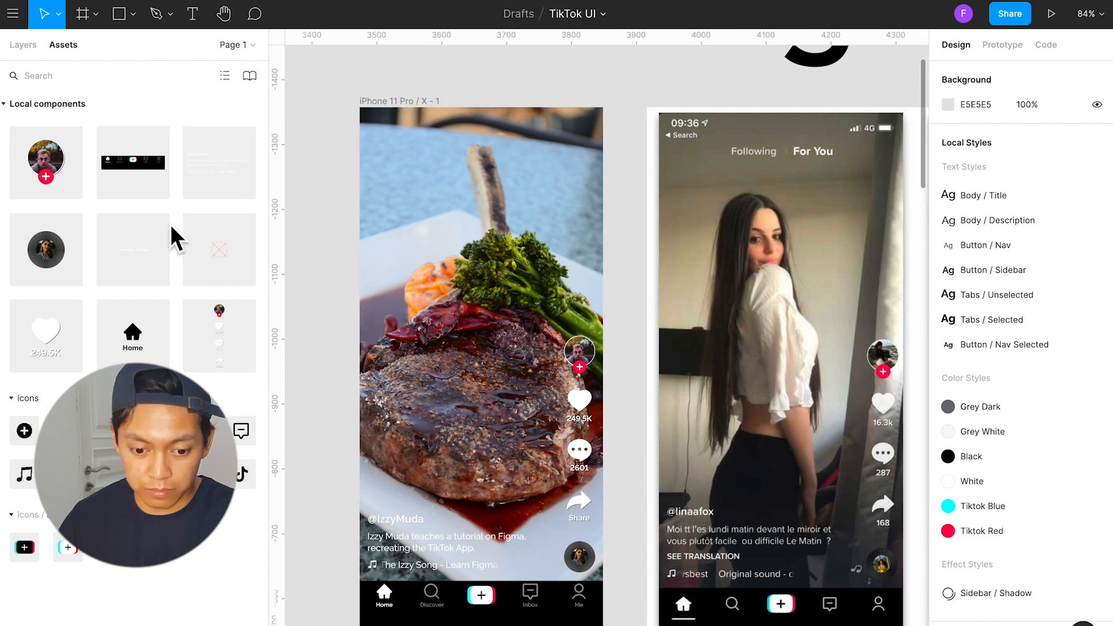
{"action": "left_click_drag", "start_coordinate": [137, 250], "coordinate": [515, 151]}
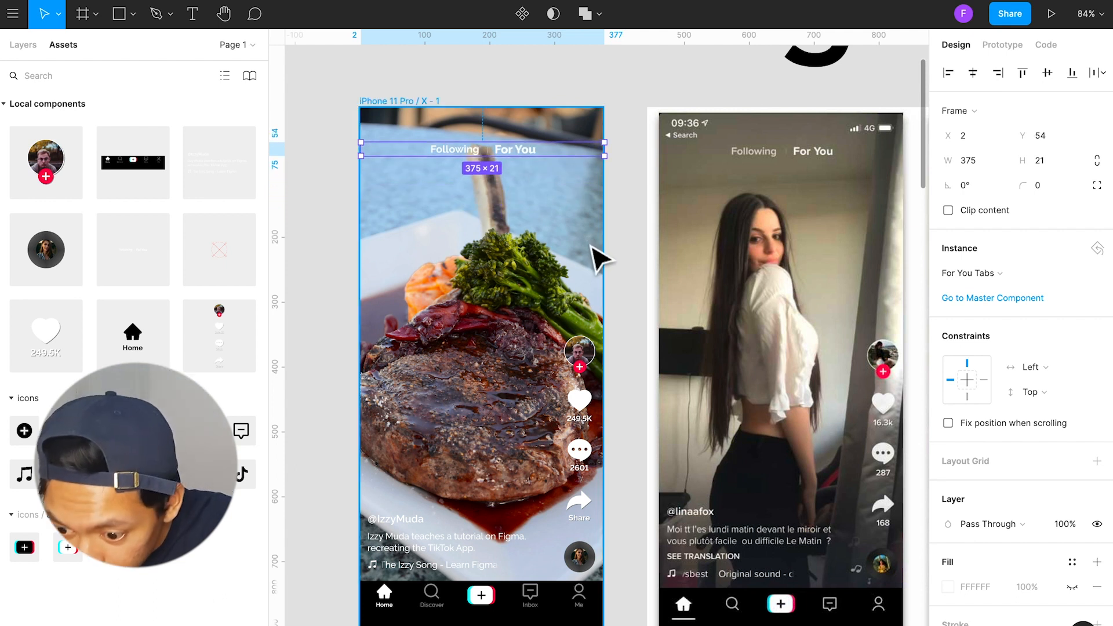
{"action": "scroll", "coordinate": [420, 184], "scroll_direction": "up", "scroll_amount": 1}
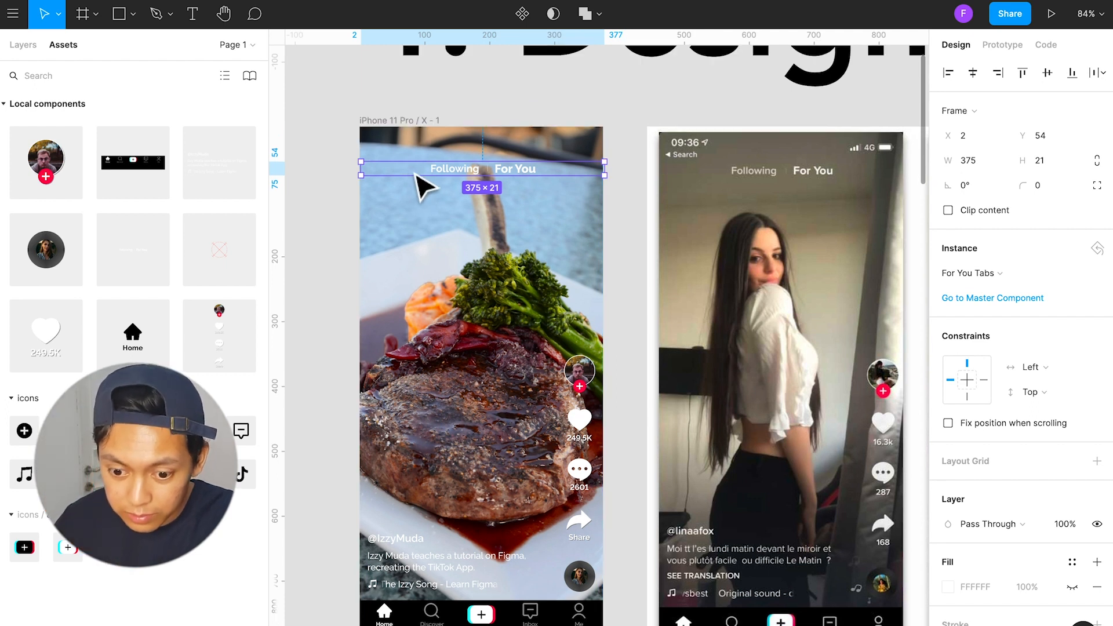
{"action": "scroll", "coordinate": [423, 182], "scroll_direction": "up", "scroll_amount": 5}
{"action": "double_click", "coordinate": [456, 197]}
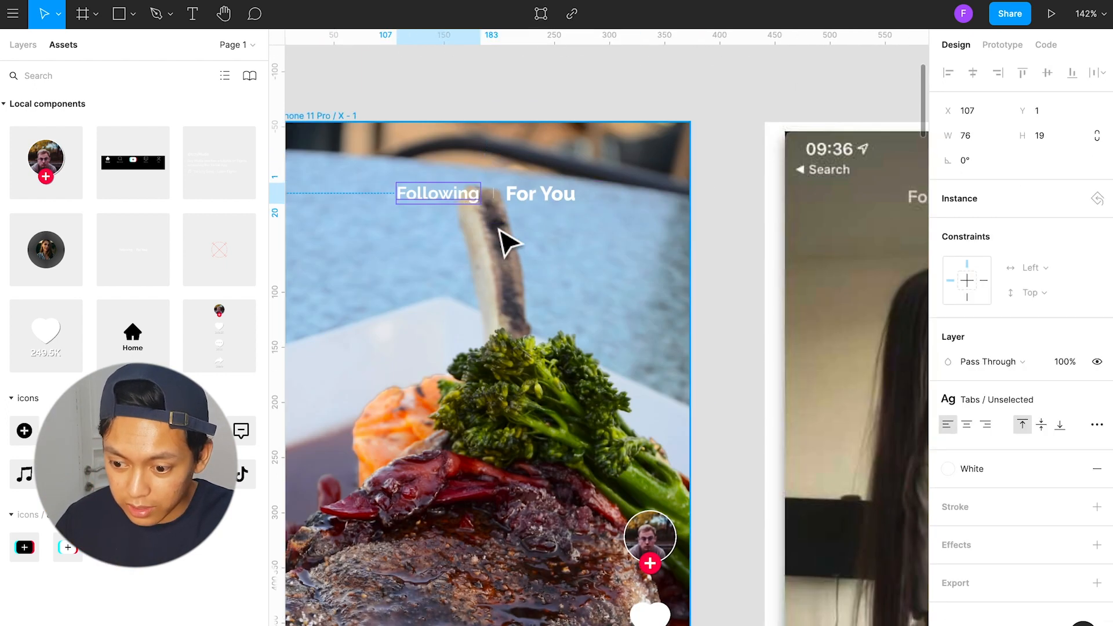
{"action": "scroll", "coordinate": [499, 242], "scroll_direction": "right", "scroll_amount": 3}
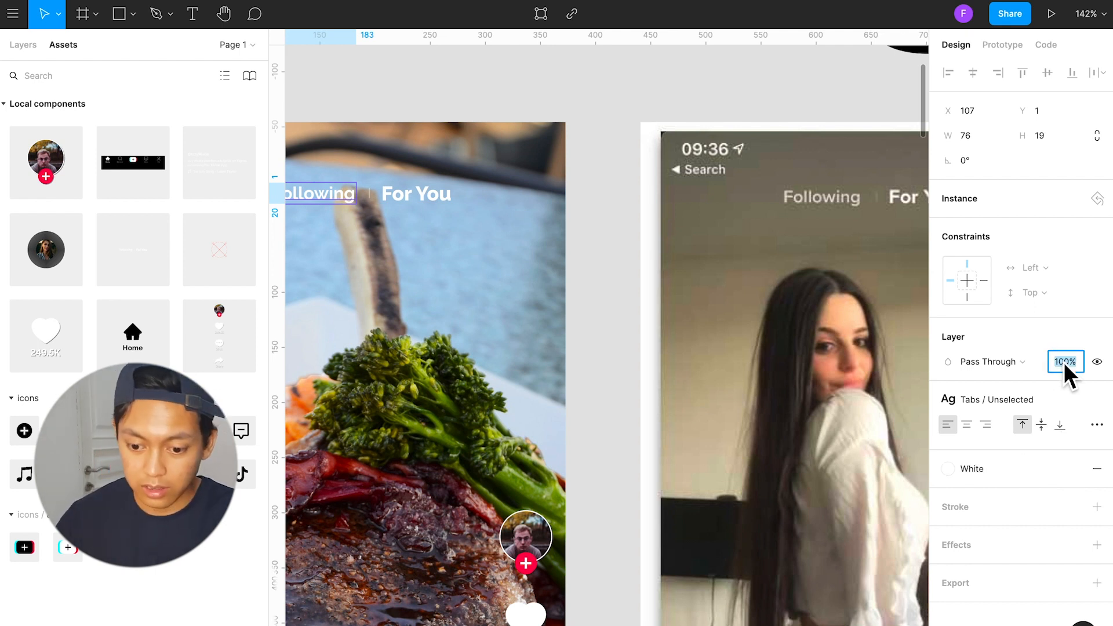
{"action": "left_click", "coordinate": [609, 296]}
Step: Centre the For You Tabs instance horizontally in the iPhone frame
{"action": "left_click", "coordinate": [422, 200]}
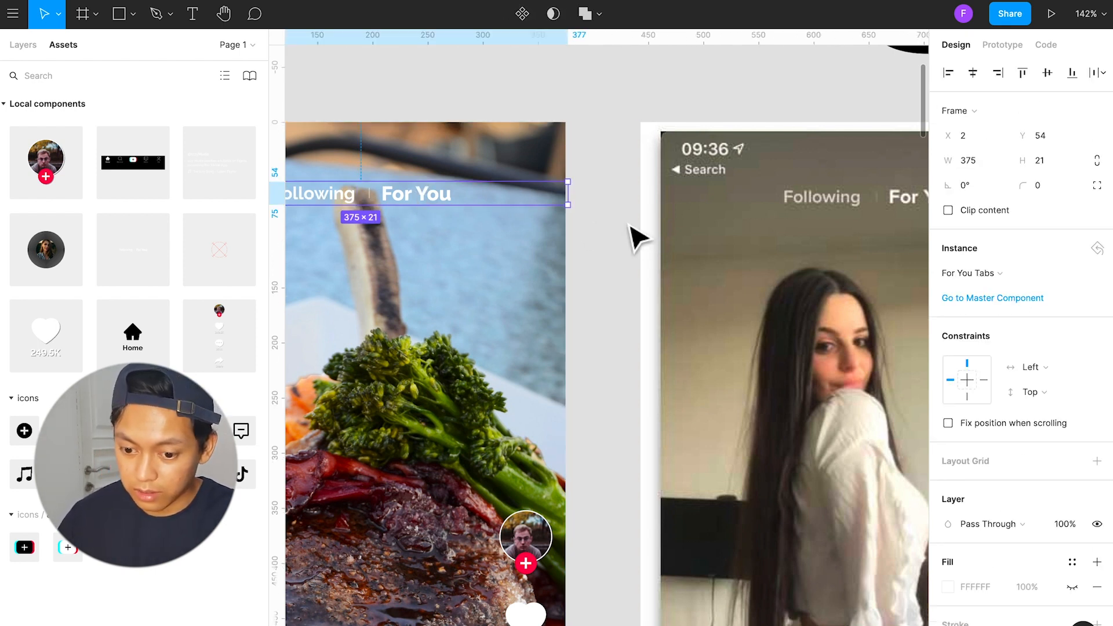
{"action": "scroll", "coordinate": [548, 220], "scroll_direction": "left", "scroll_amount": 2}
{"action": "left_click", "coordinate": [973, 72]}
{"action": "scroll", "coordinate": [639, 298], "scroll_direction": "left", "scroll_amount": 4}
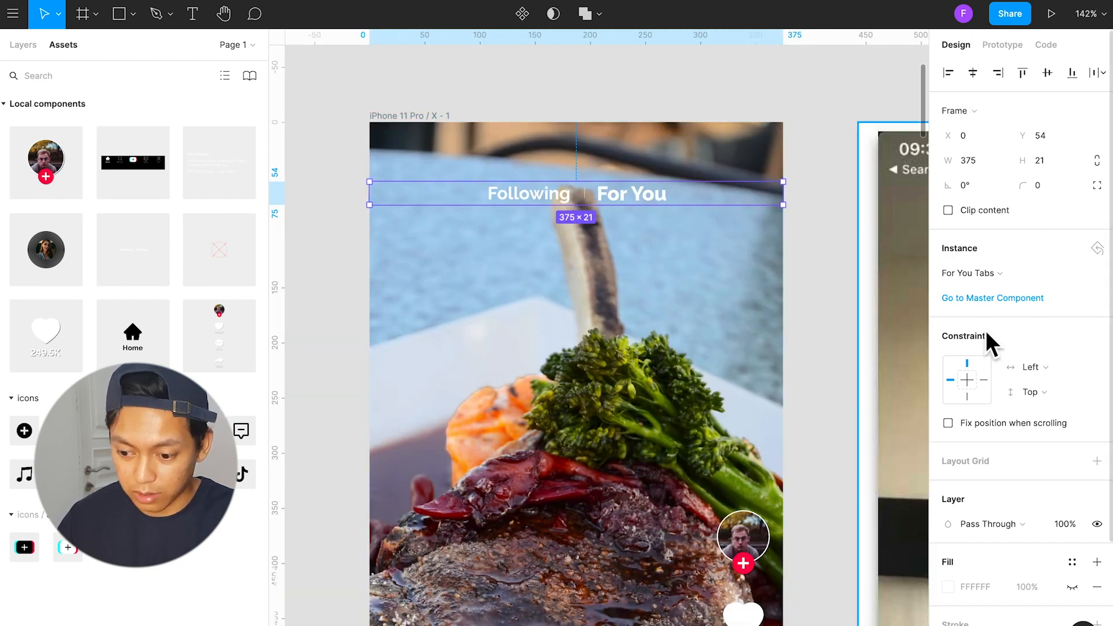
Step: Set the "Following" label's opacity to 60% in the For You Tabs master component and return to the instance
{"action": "left_click", "coordinate": [996, 298]}
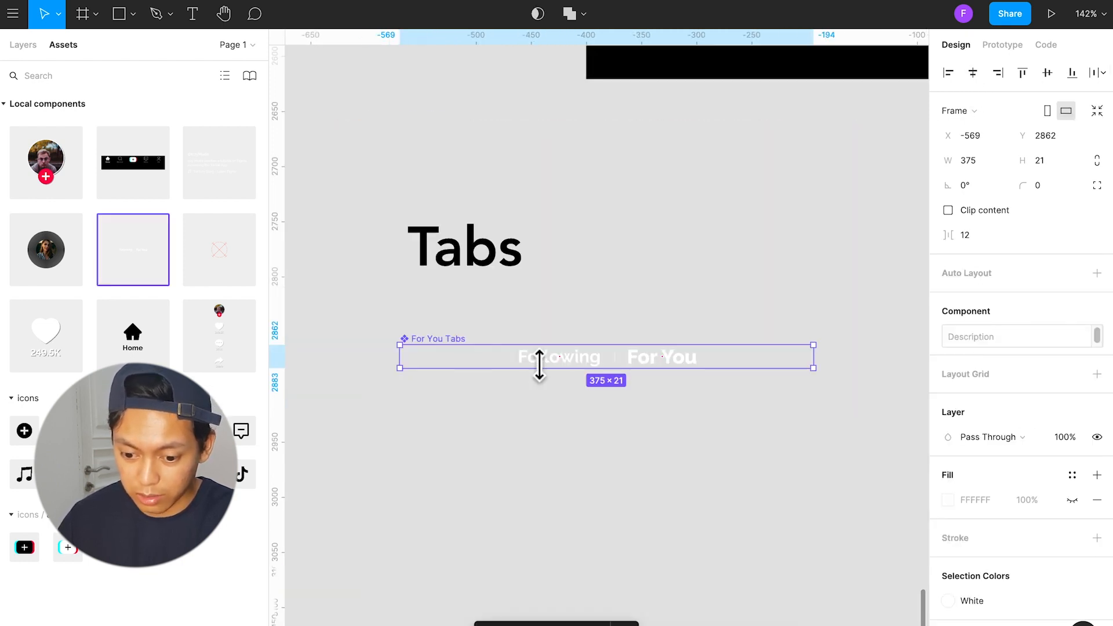
{"action": "double_click", "coordinate": [562, 365]}
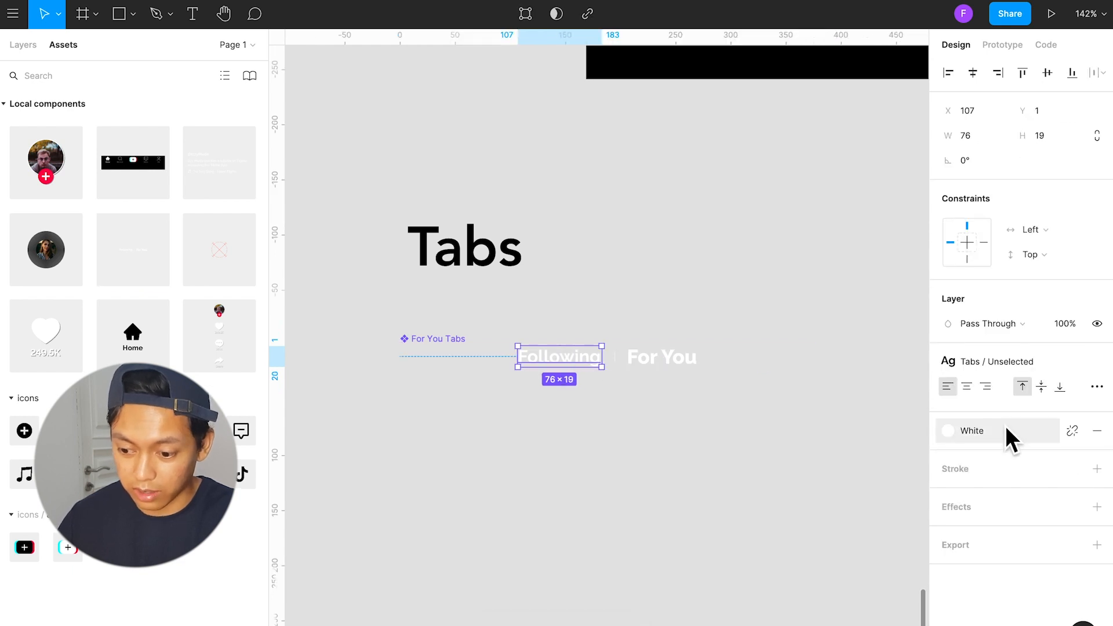
{"action": "type", "text": "60"}
{"action": "key", "text": "Return"}
{"action": "left_click", "coordinate": [670, 464]}
{"action": "left_click", "coordinate": [599, 361]}
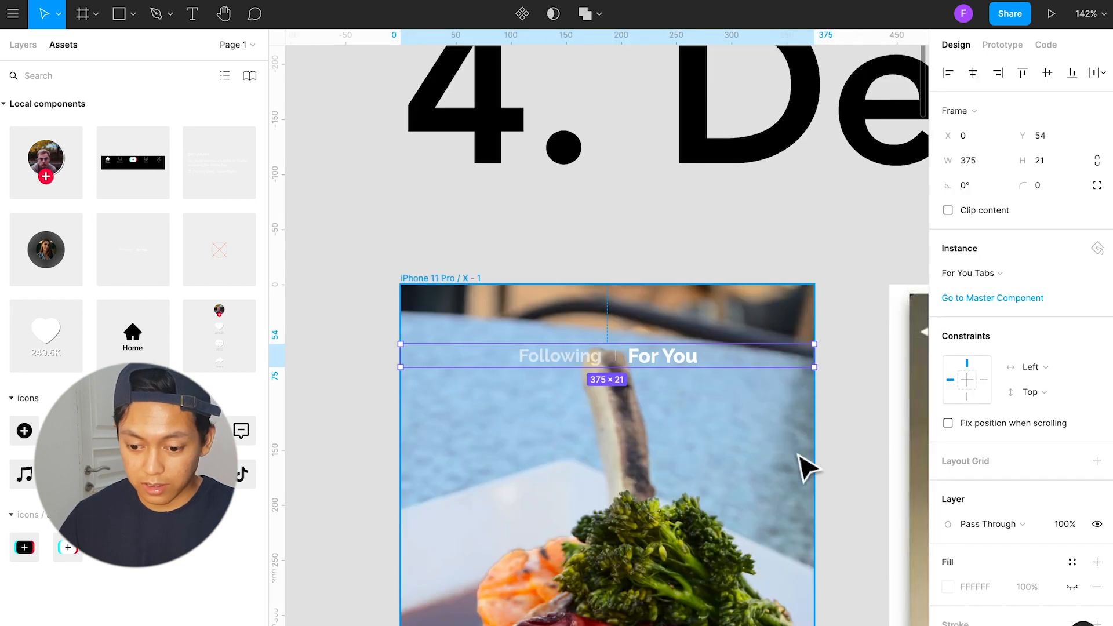
Step: Draw a 375 × 225 rectangle across the full width of the iPhone frame, directly above the navigation bar
{"action": "scroll", "coordinate": [809, 469], "scroll_direction": "down", "scroll_amount": 5}
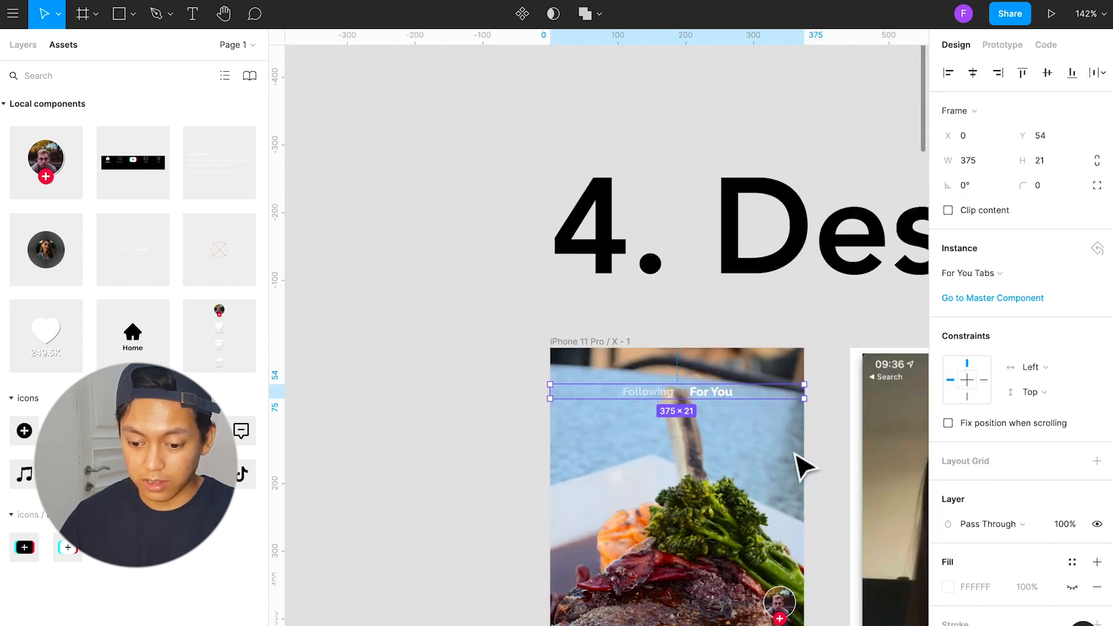
{"action": "scroll", "coordinate": [777, 467], "scroll_direction": "down", "scroll_amount": 4}
{"action": "scroll", "coordinate": [764, 470], "scroll_direction": "right", "scroll_amount": 5}
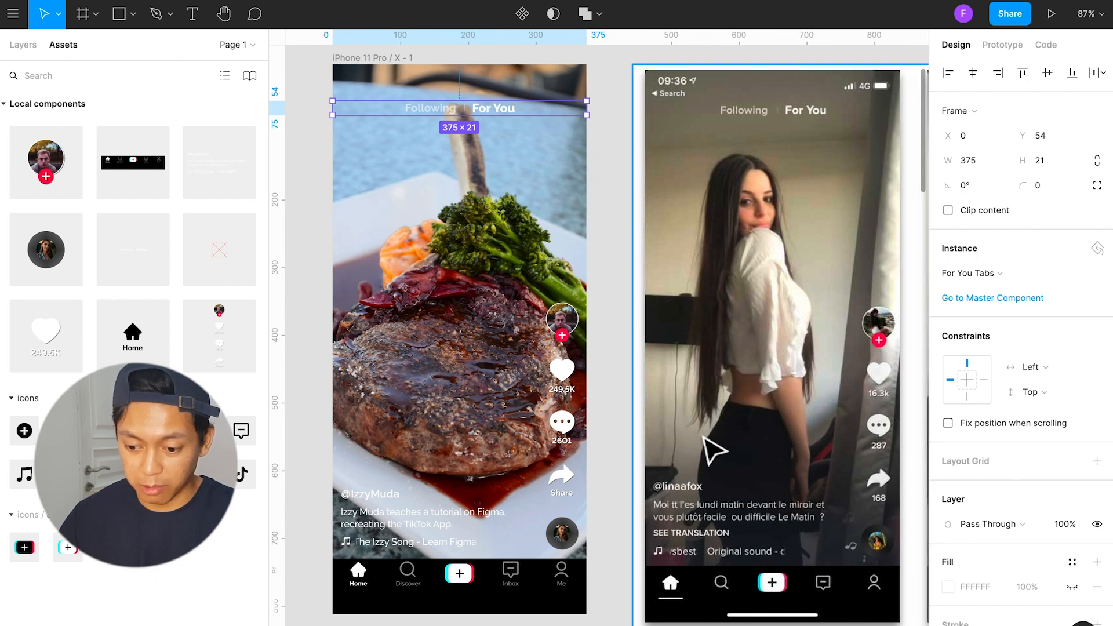
{"action": "left_click", "coordinate": [629, 469]}
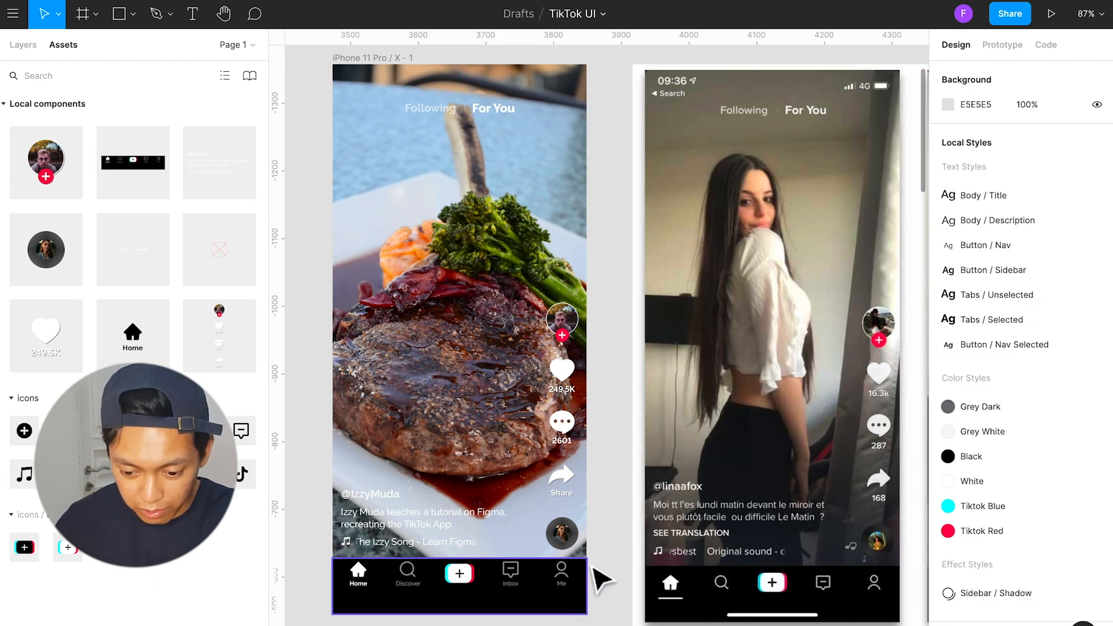
{"action": "key", "text": "r"}
{"action": "left_click_drag", "start_coordinate": [589, 559], "coordinate": [335, 412]}
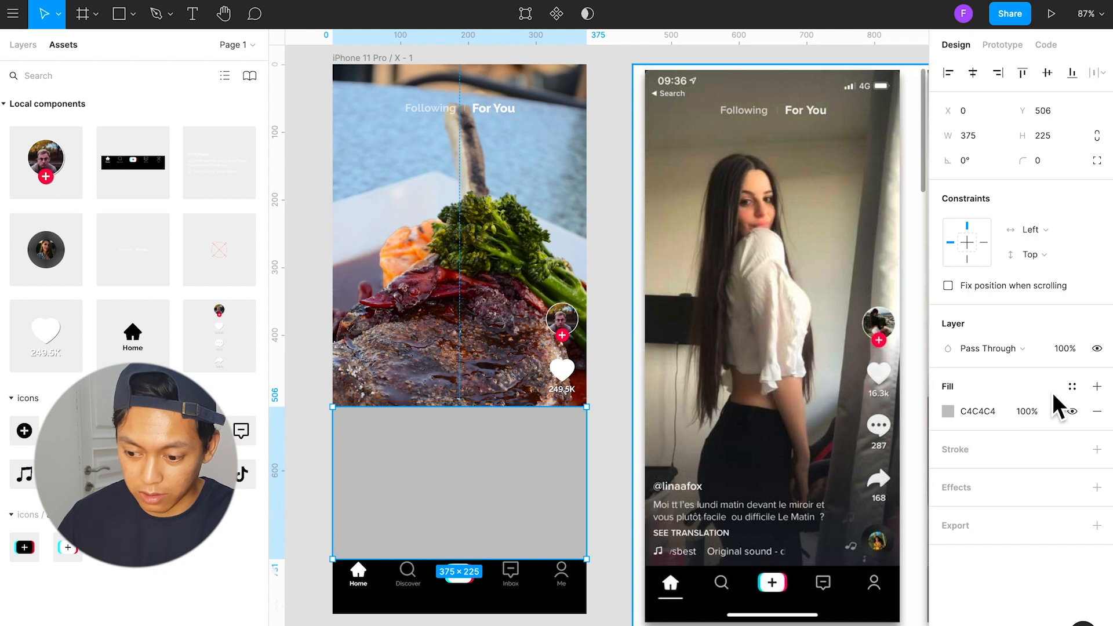
Step: Apply the Black color style to the rectangle's fill and detach the style
{"action": "left_click", "coordinate": [1072, 386]}
{"action": "left_click", "coordinate": [1015, 447]}
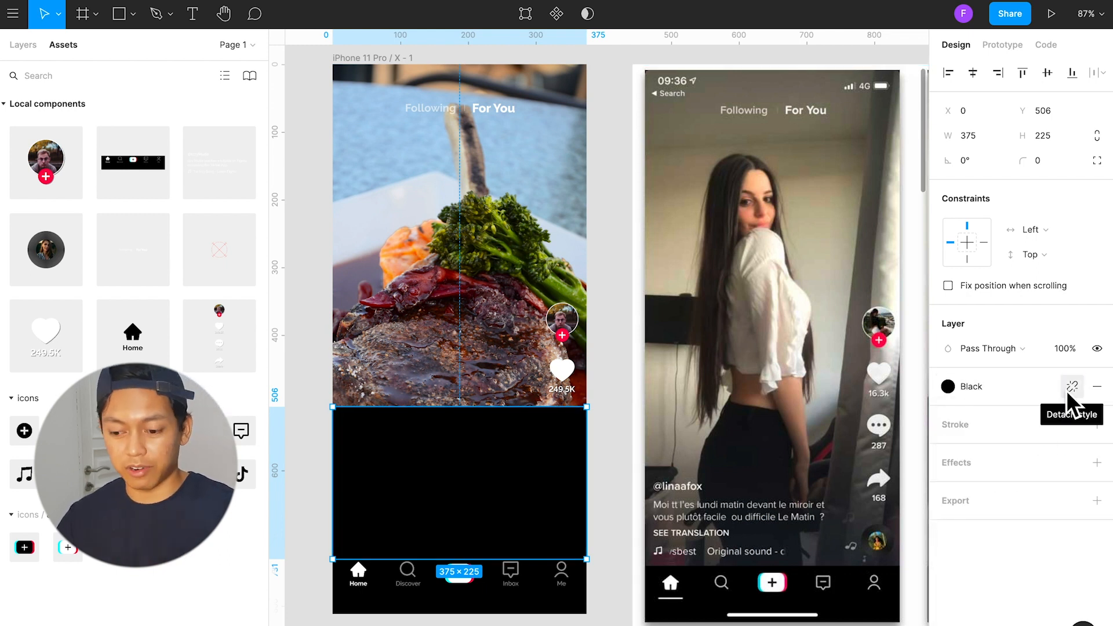
{"action": "left_click", "coordinate": [1068, 391]}
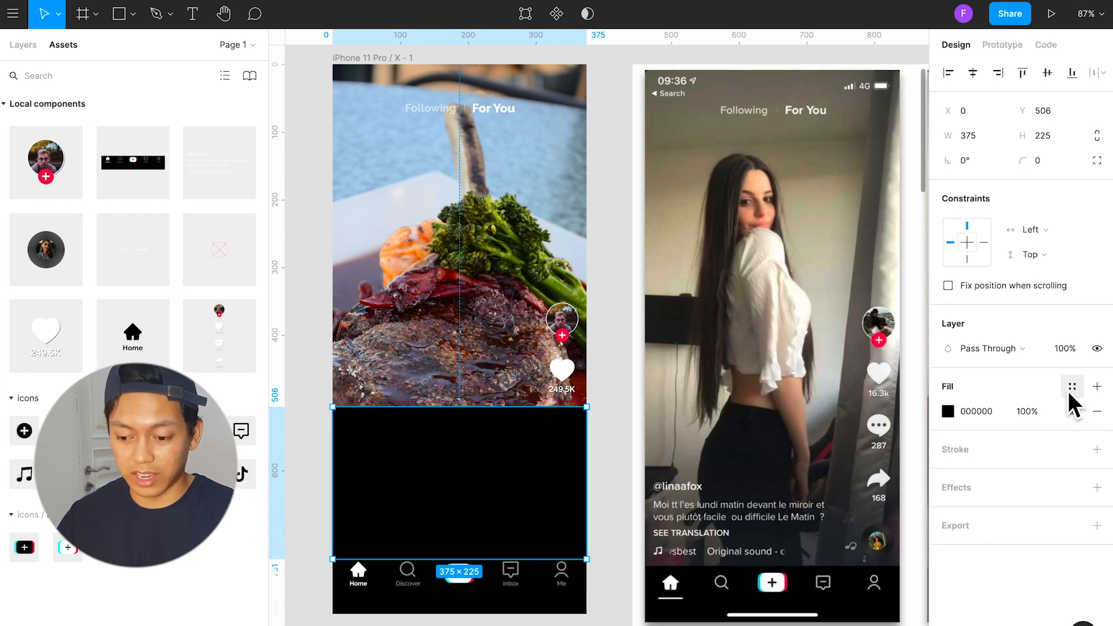
Step: Change the rectangle's fill to a vertical linear gradient running from solid black at its lower edge to transparent at its upper edge
{"action": "left_click", "coordinate": [953, 412]}
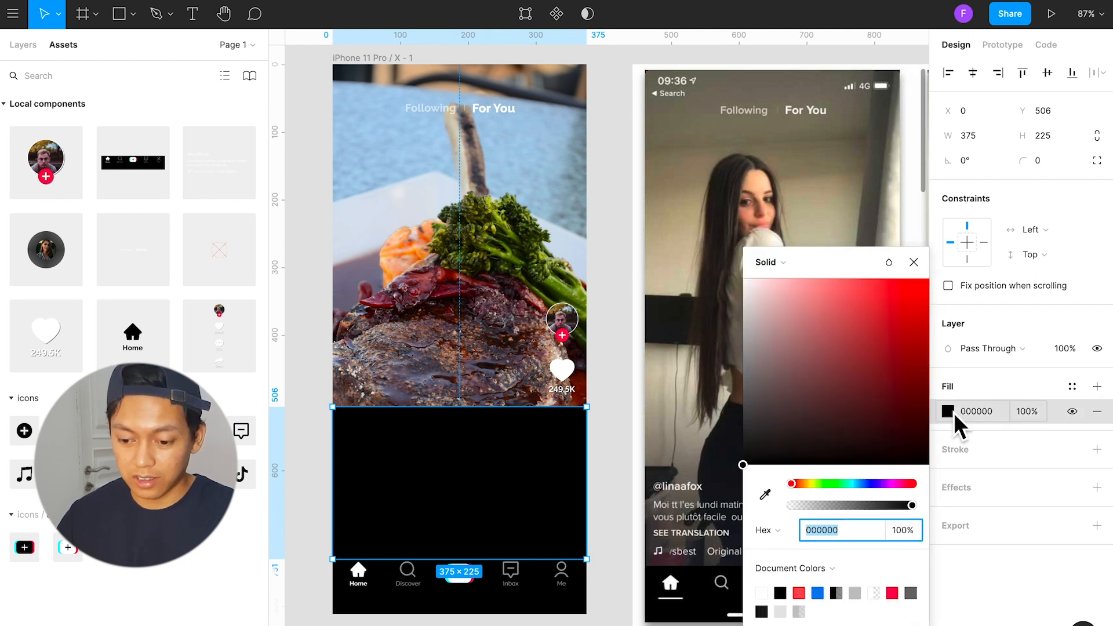
{"action": "left_click", "coordinate": [775, 263]}
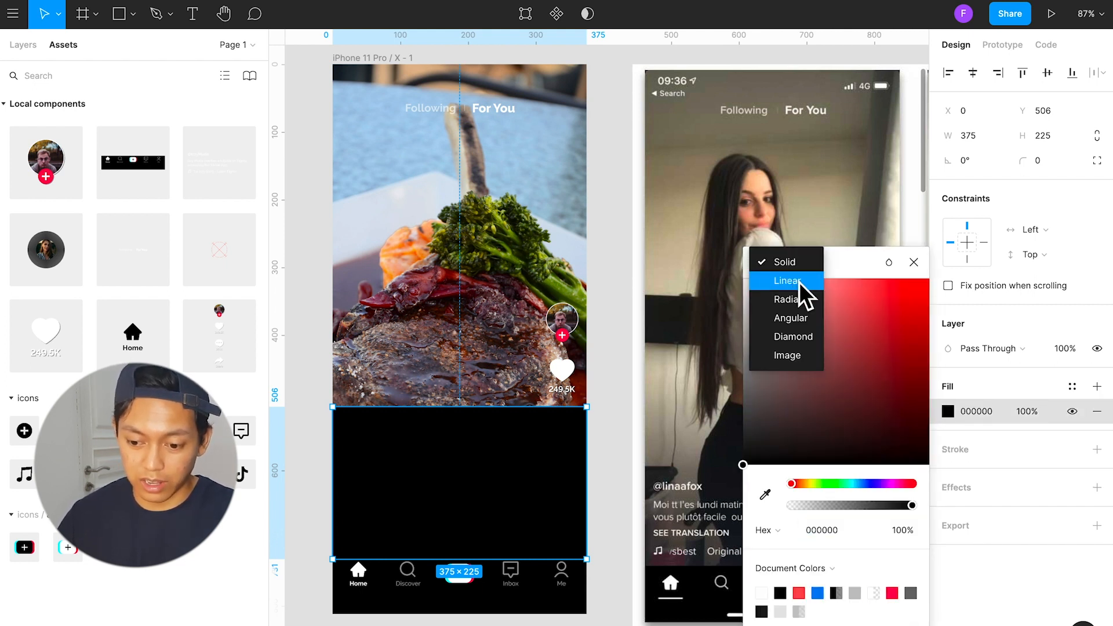
{"action": "left_click", "coordinate": [799, 282]}
{"action": "left_click_drag", "start_coordinate": [475, 416], "coordinate": [542, 567]}
{"action": "left_click_drag", "start_coordinate": [471, 573], "coordinate": [541, 424]}
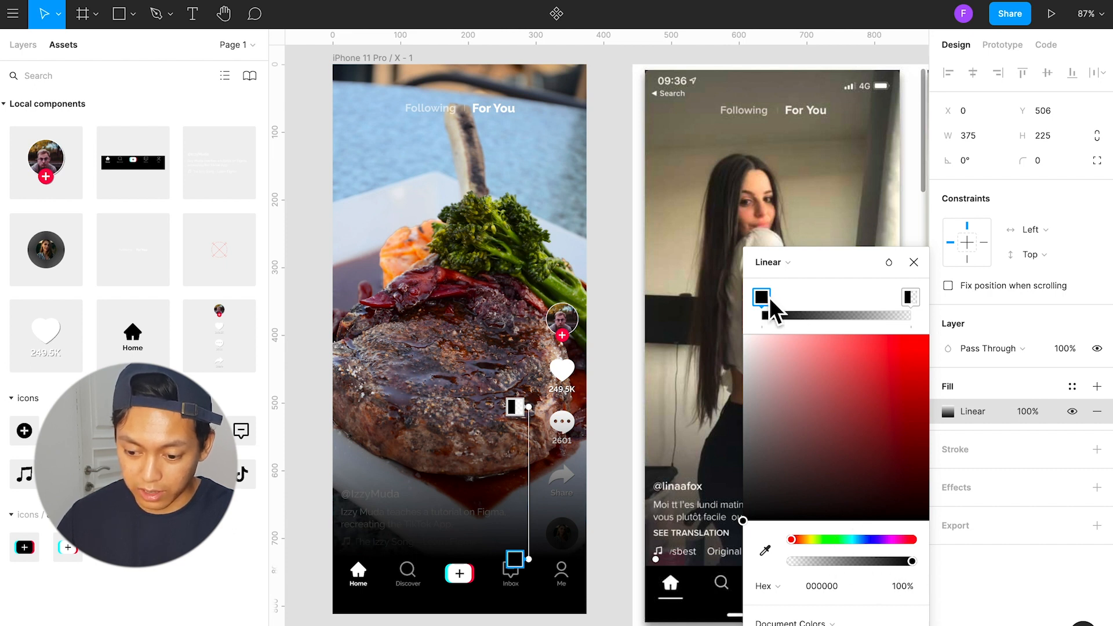
Step: Set the gradient's lower black stop to 40% opacity, try to send the rectangle to the back, and deselect it
{"action": "left_click_drag", "start_coordinate": [854, 563], "coordinate": [847, 562]}
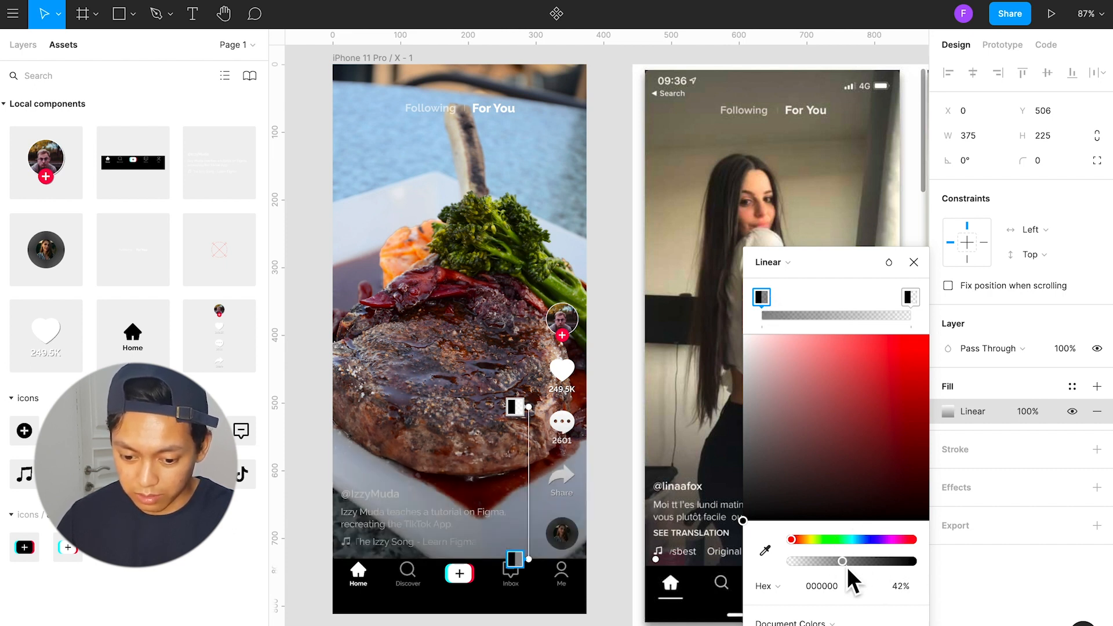
{"action": "left_click_drag", "start_coordinate": [847, 567], "coordinate": [845, 566]}
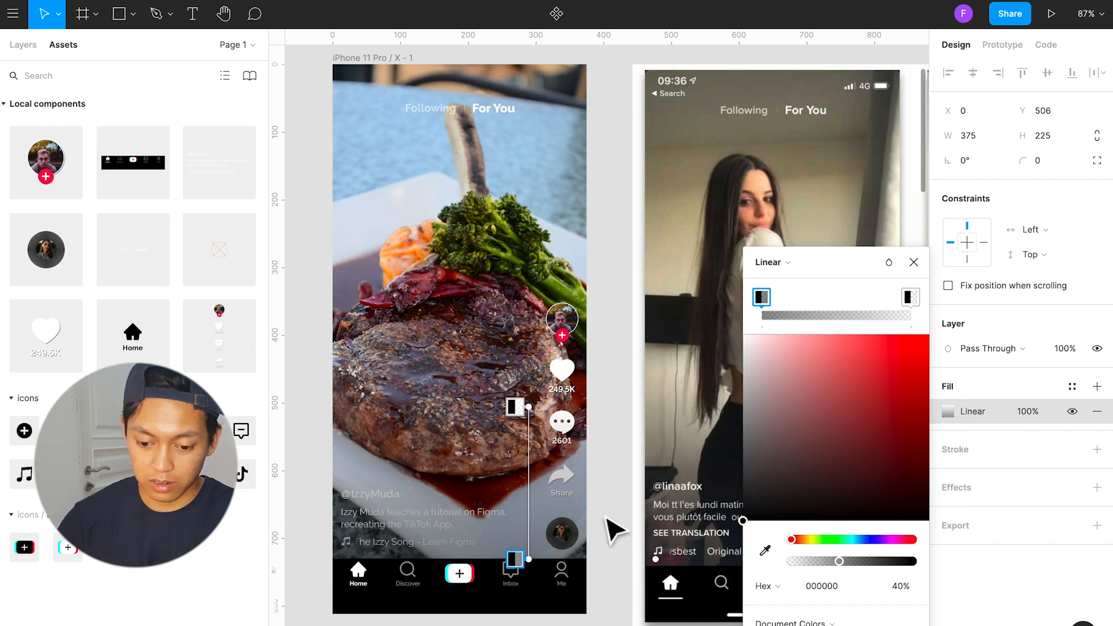
{"action": "key", "text": "alt+super+bracketleft"}
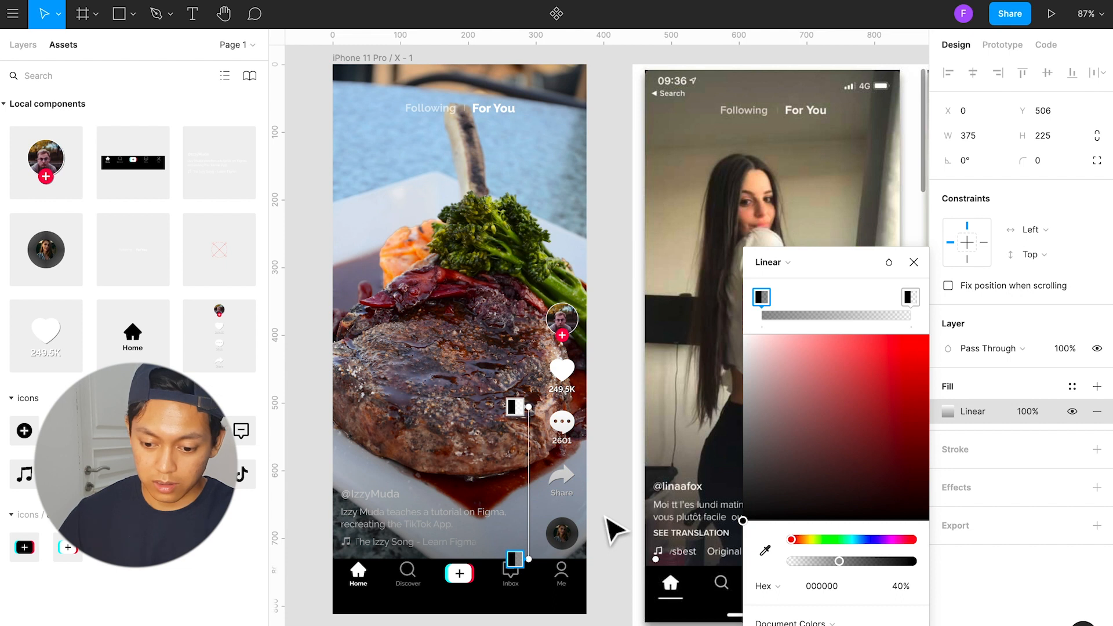
{"action": "left_click", "coordinate": [617, 525]}
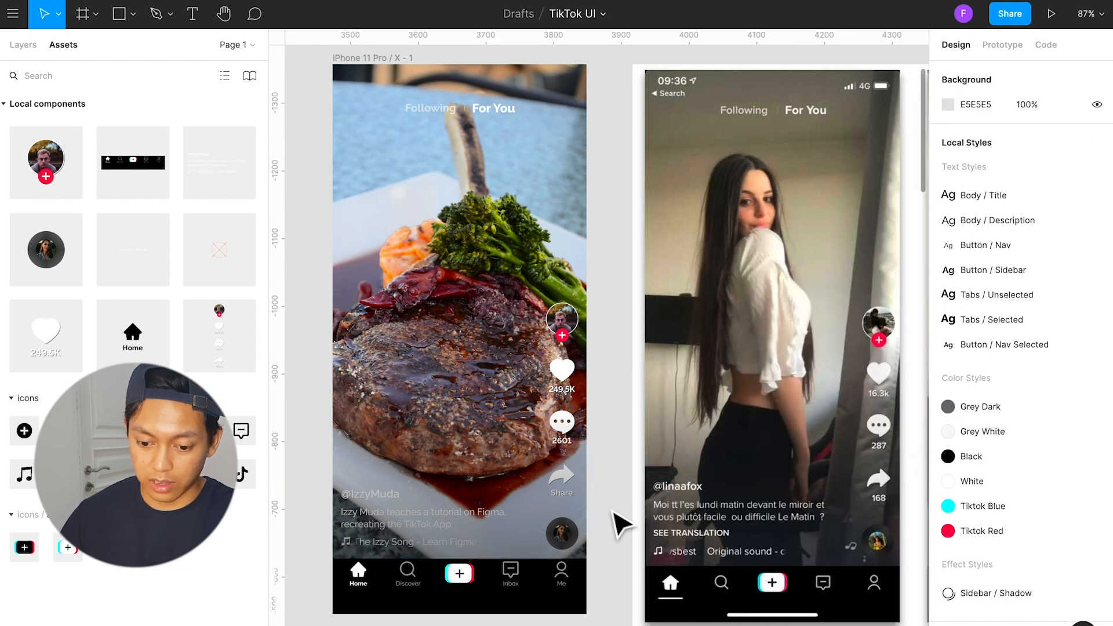
Step: Send the gradient rectangle to the back of the iPhone frame and bring it forward one level, directly above the photo
{"action": "left_click", "coordinate": [487, 473]}
{"action": "key", "text": "alt+super+bracketleft"}
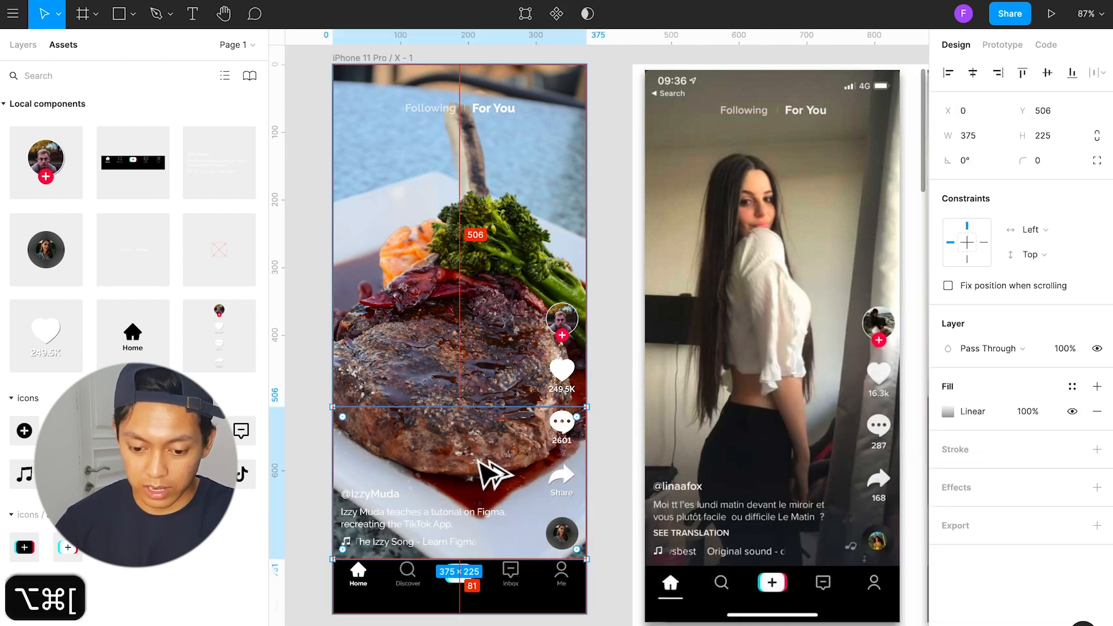
{"action": "key", "text": "super+bracketright"}
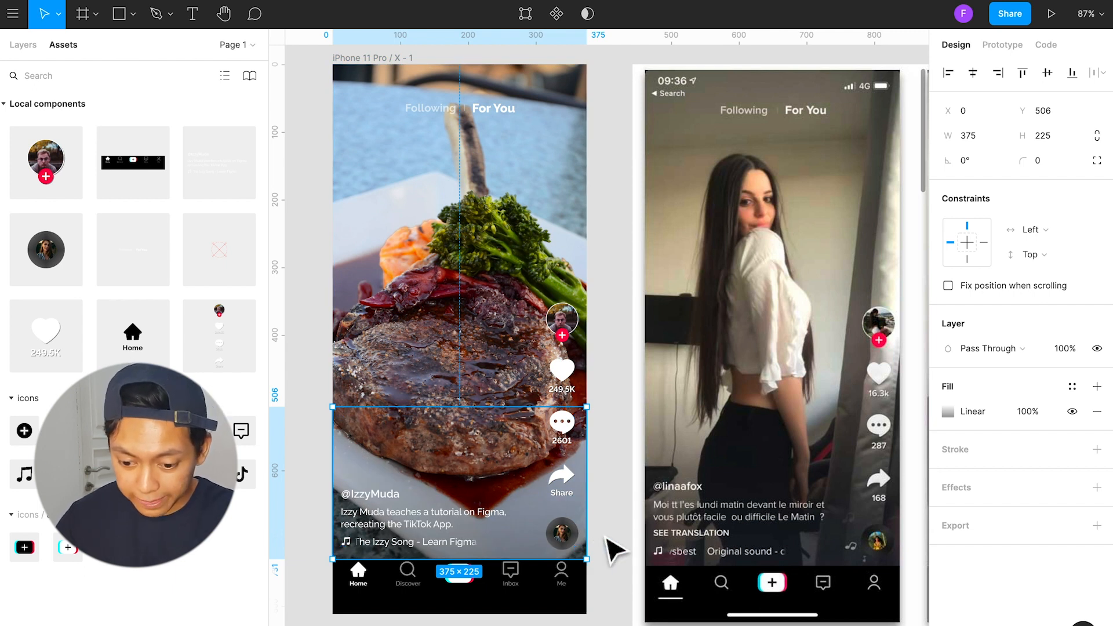
{"action": "left_click", "coordinate": [616, 532]}
{"action": "scroll", "coordinate": [617, 532], "scroll_direction": "down", "scroll_amount": 1}
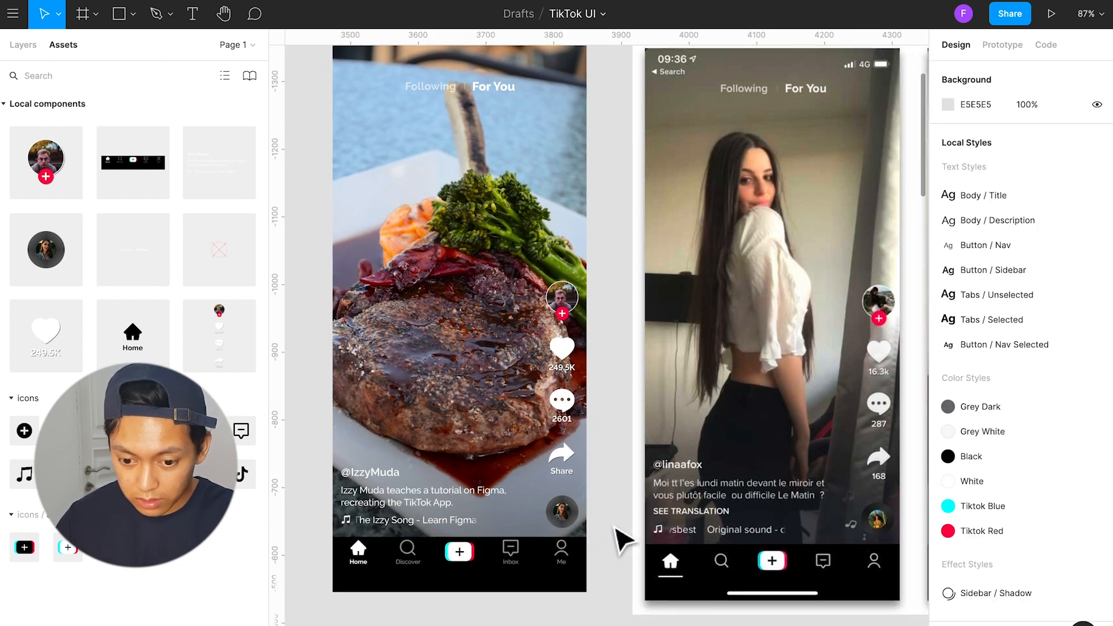
{"action": "scroll", "coordinate": [624, 540], "scroll_direction": "up", "scroll_amount": 2}
{"action": "scroll", "coordinate": [623, 540], "scroll_direction": "down", "scroll_amount": 2}
{"action": "scroll", "coordinate": [623, 540], "scroll_direction": "up", "scroll_amount": 1}
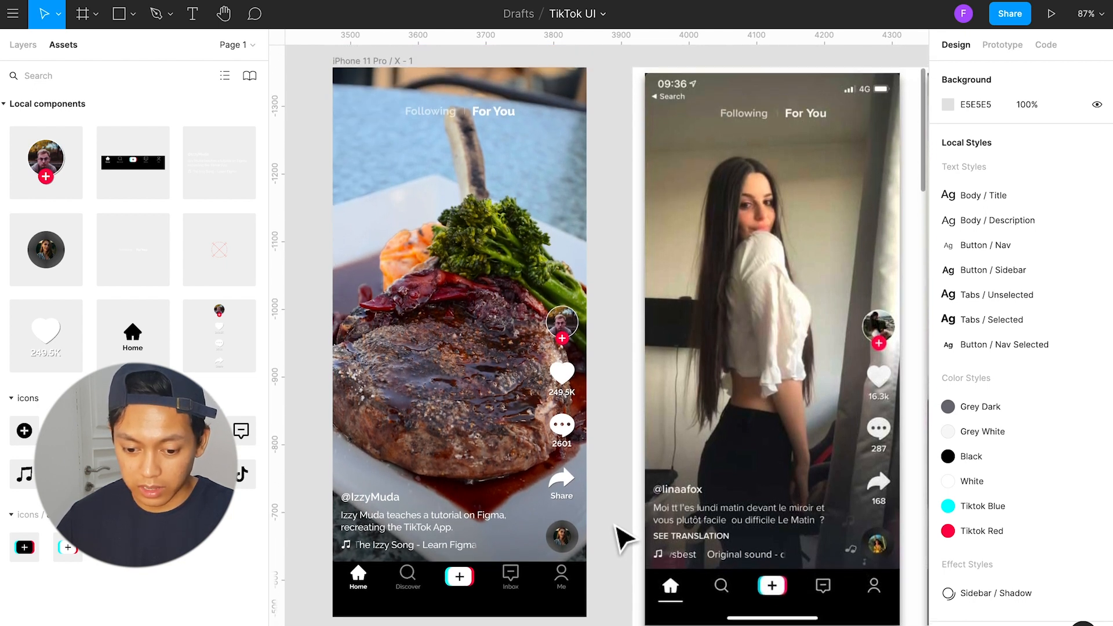
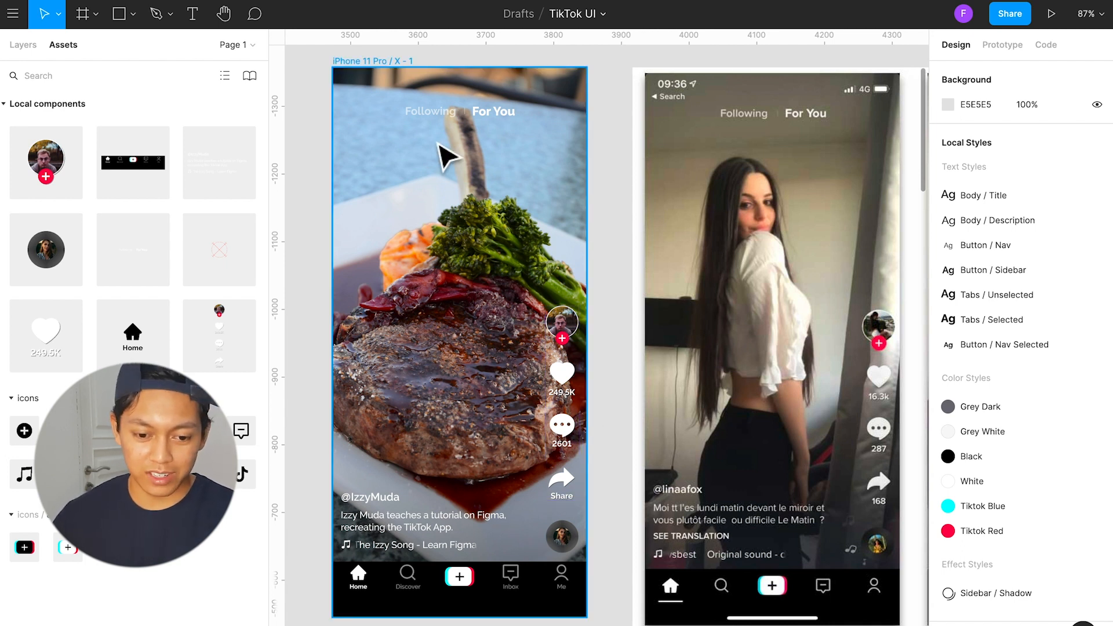
Step: Collapse the local components and enable the iOS 11 team library for this file
{"action": "left_click", "coordinate": [6, 104]}
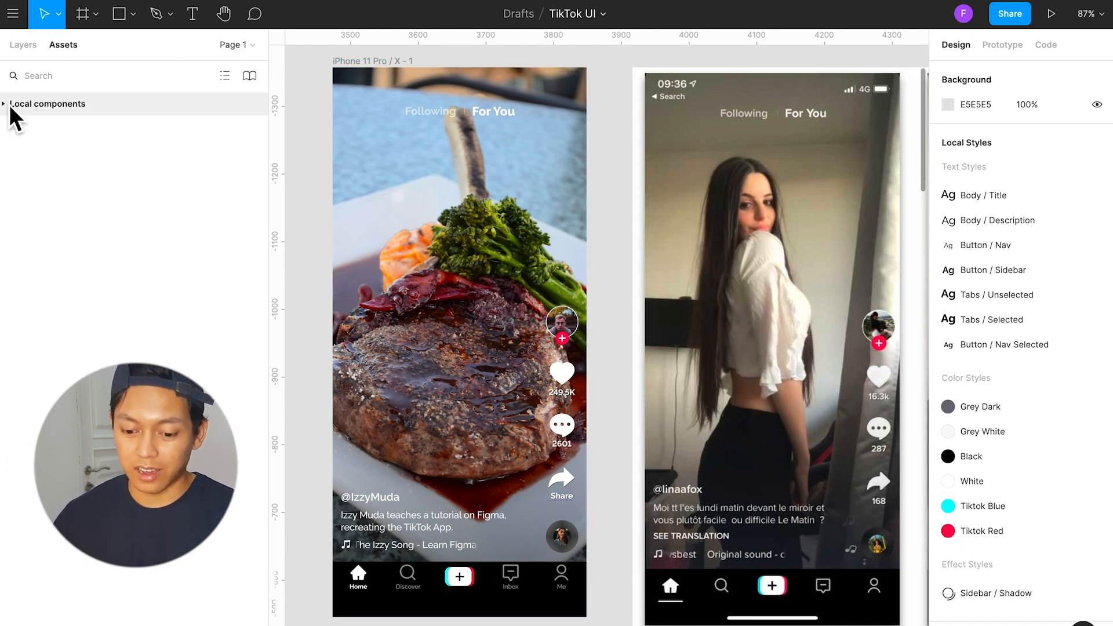
{"action": "scroll", "coordinate": [464, 505], "scroll_direction": "up", "scroll_amount": 1}
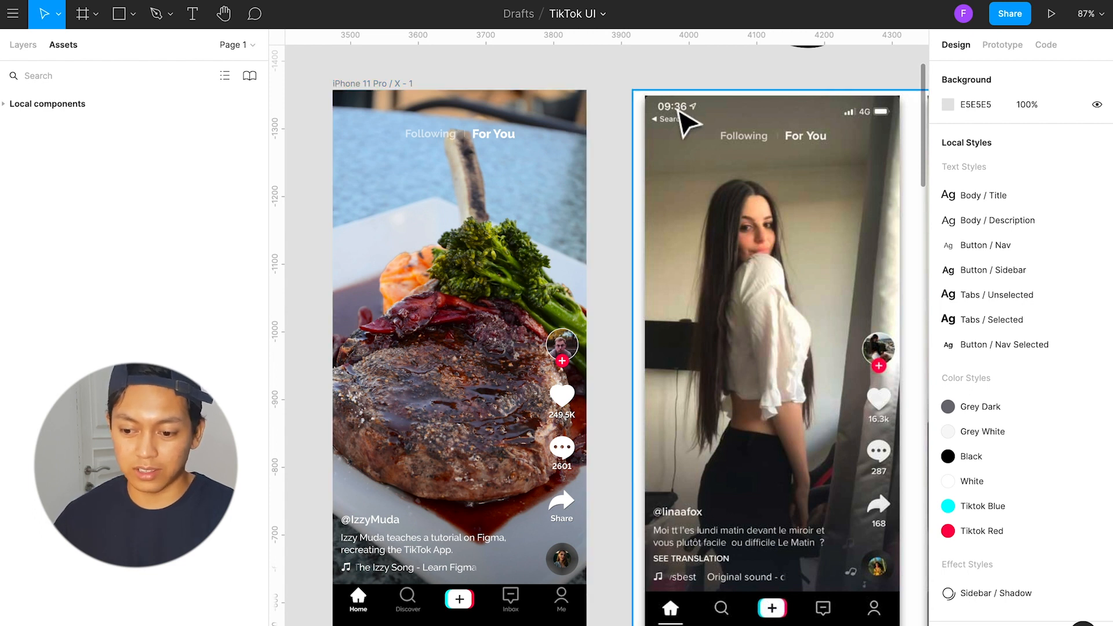
{"action": "scroll", "coordinate": [413, 480], "scroll_direction": "down", "scroll_amount": 1}
{"action": "scroll", "coordinate": [413, 480], "scroll_direction": "down", "scroll_amount": 3}
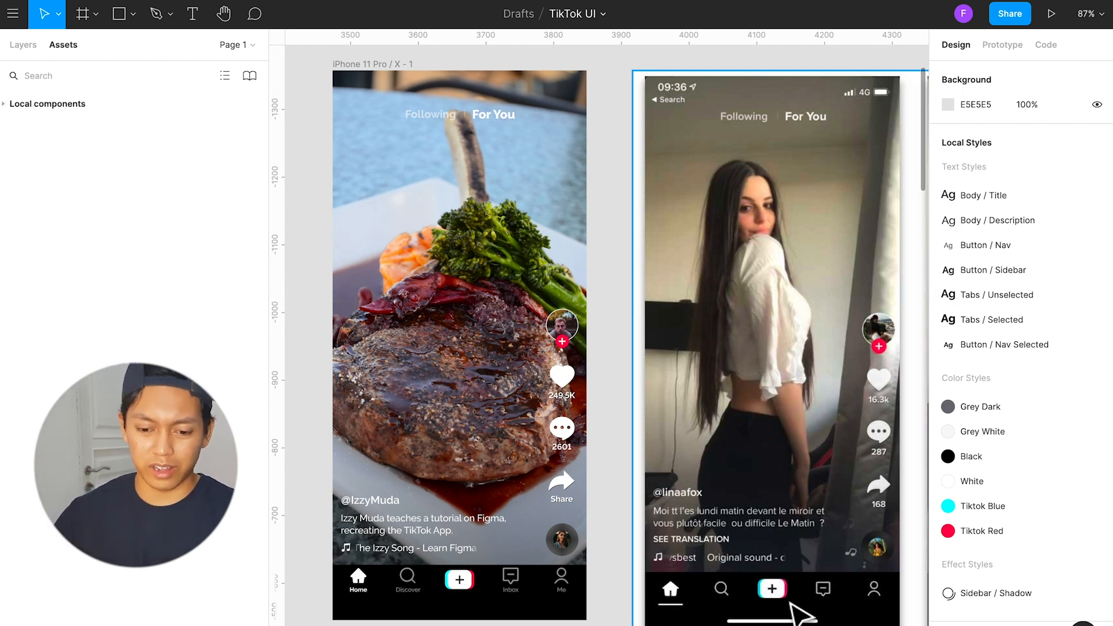
{"action": "left_click", "coordinate": [250, 76]}
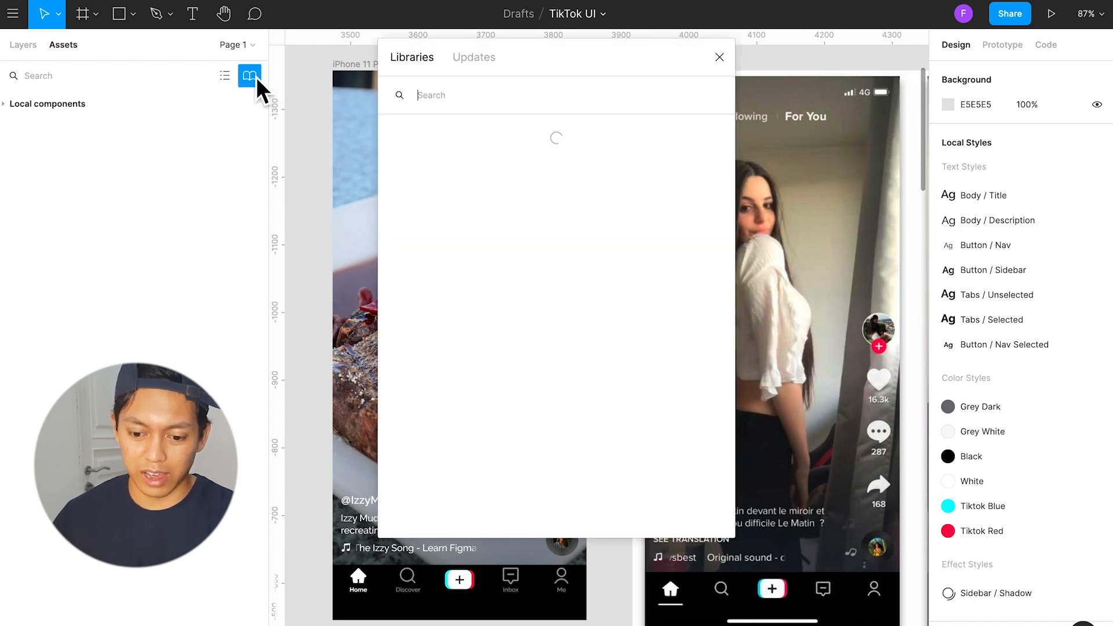
{"action": "left_click", "coordinate": [496, 68]}
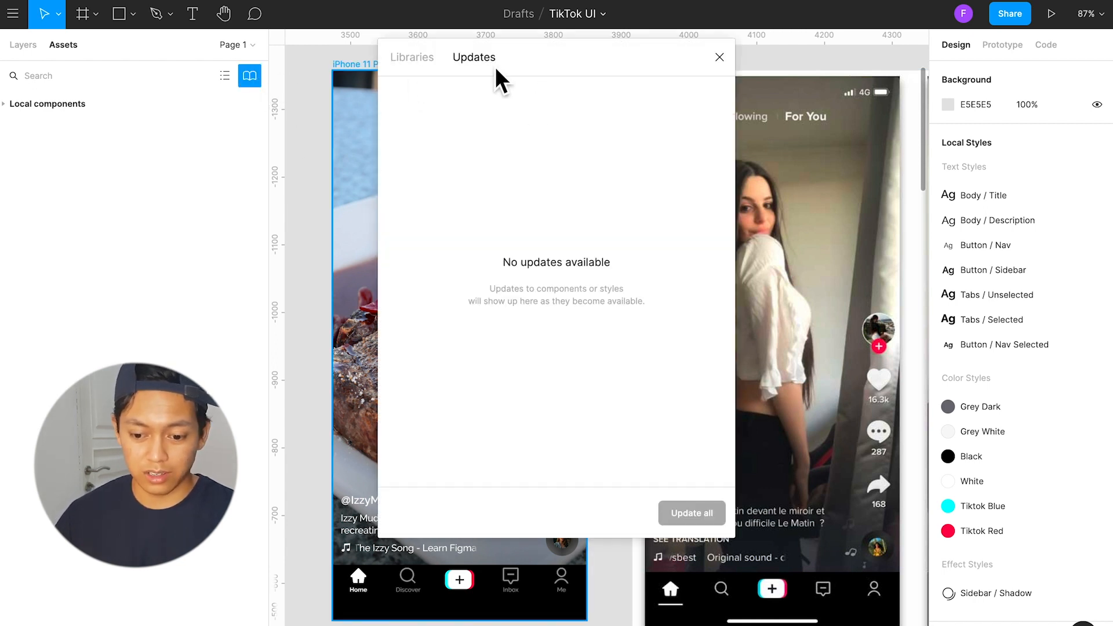
{"action": "left_click", "coordinate": [427, 61]}
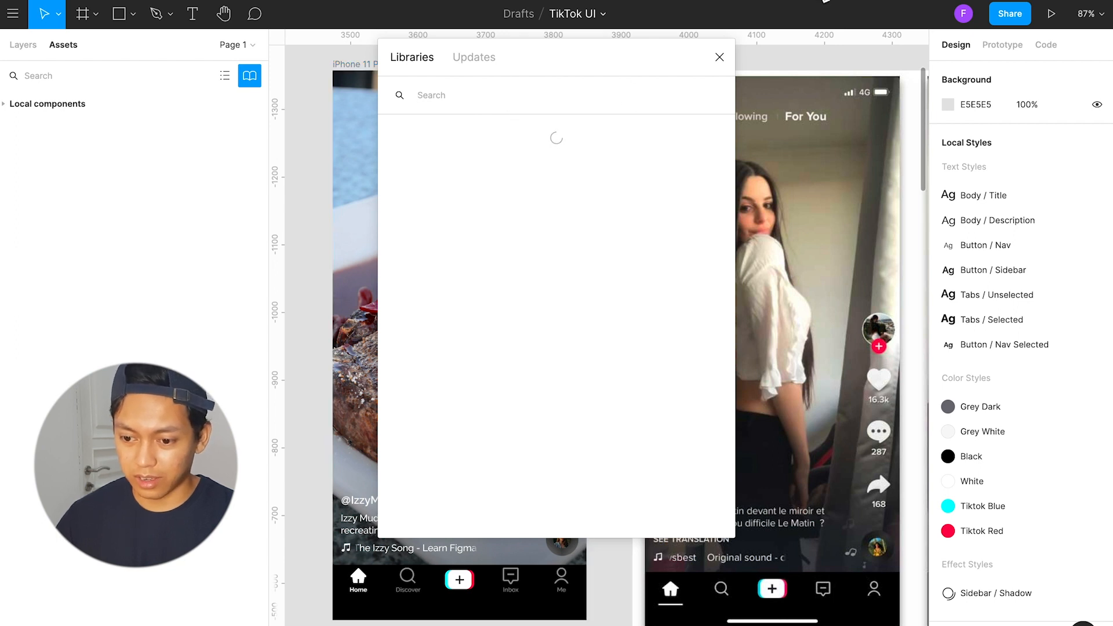
{"action": "left_click", "coordinate": [841, 0]}
{"action": "left_click", "coordinate": [841, 0]}
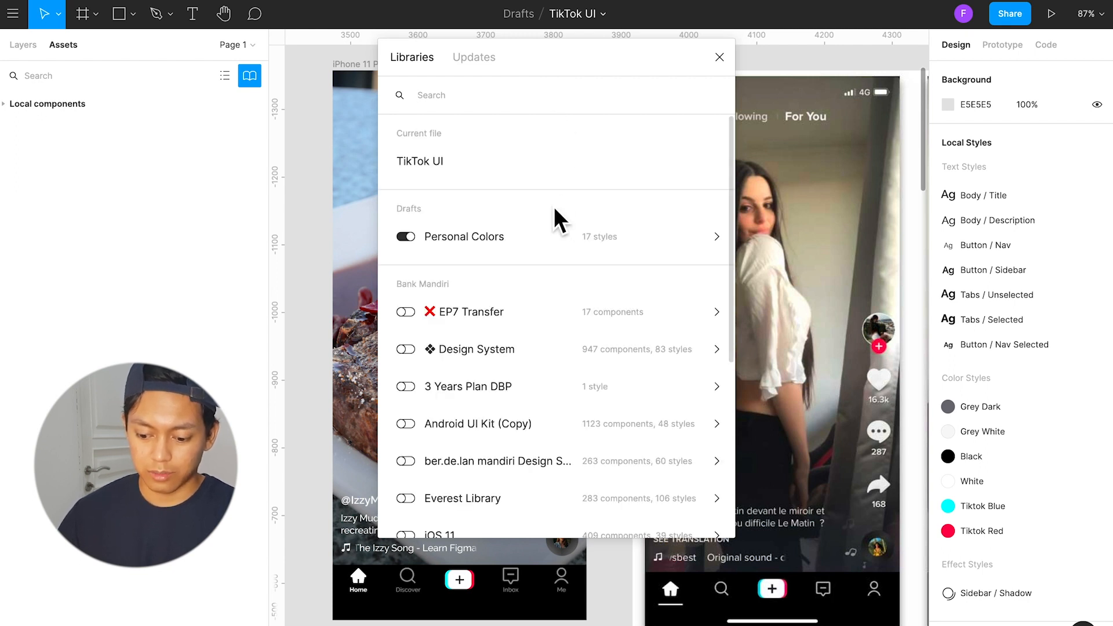
{"action": "scroll", "coordinate": [522, 371], "scroll_direction": "down", "scroll_amount": 2}
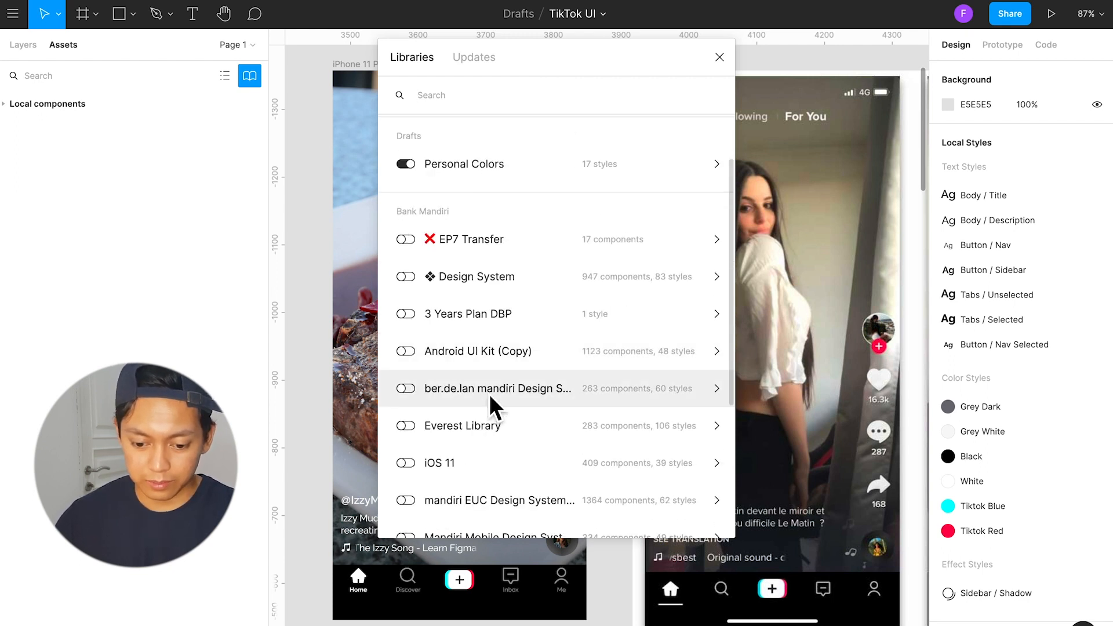
{"action": "left_click", "coordinate": [406, 463]}
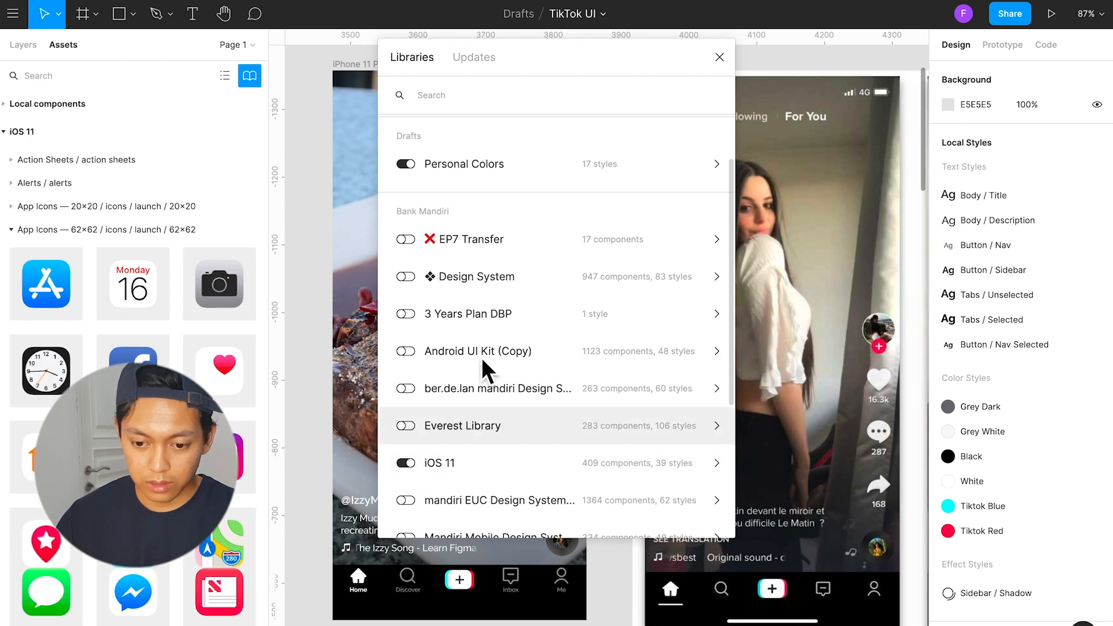
{"action": "left_click", "coordinate": [719, 57]}
Step: Search the components for "status" and place the light iPhone X status bar at X 0, Y 0 of the iPhone frame
{"action": "left_click", "coordinate": [79, 84]}
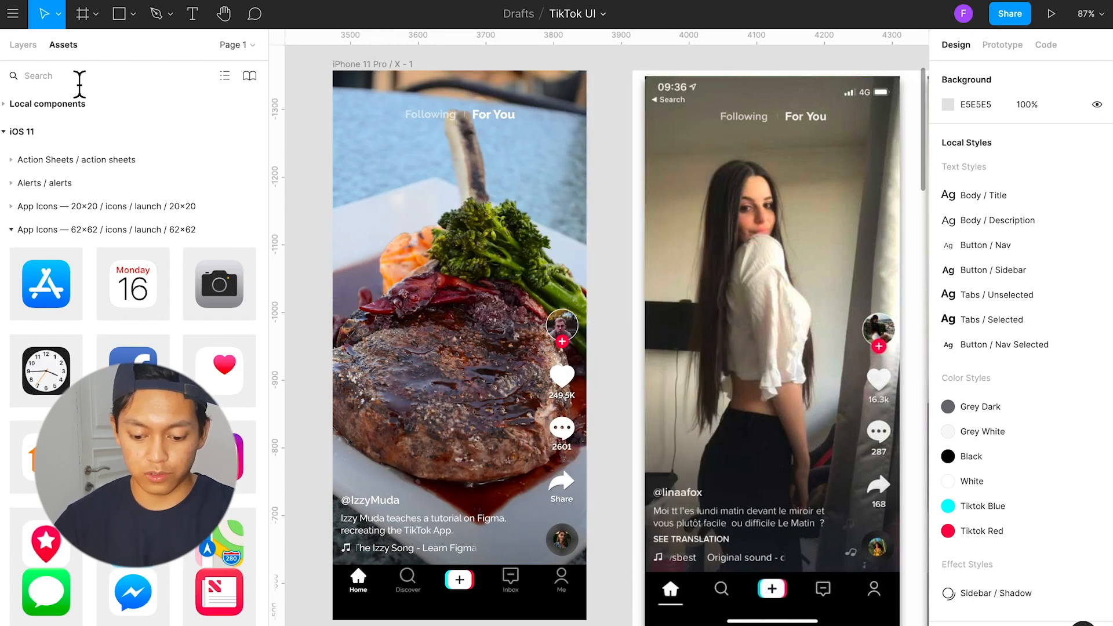
{"action": "type", "text": "status"}
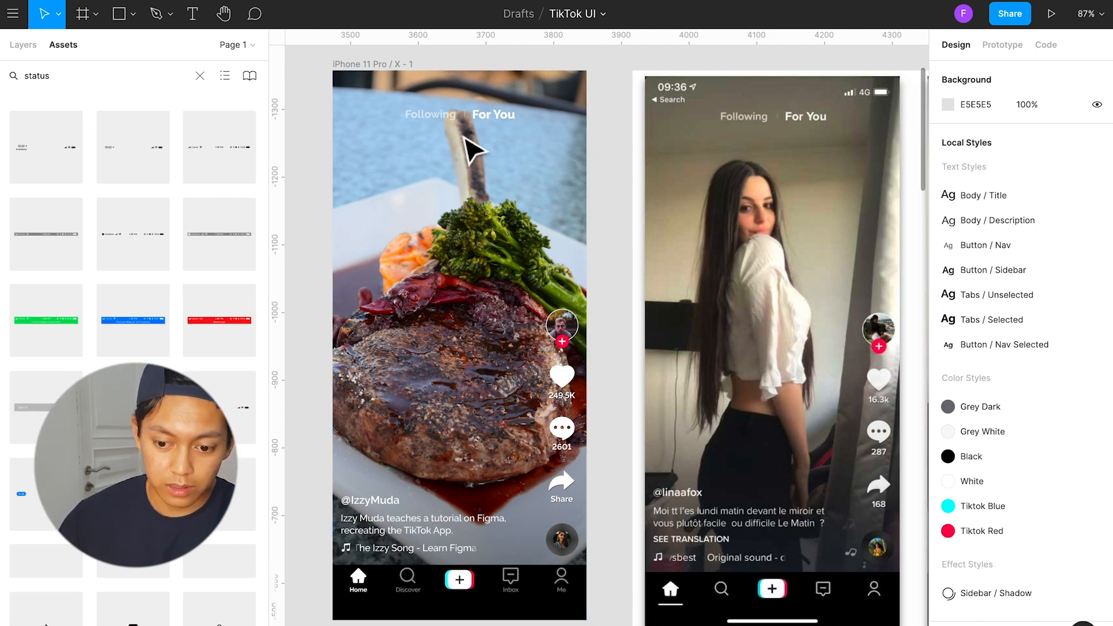
{"action": "left_click_drag", "start_coordinate": [531, 155], "coordinate": [530, 141]}
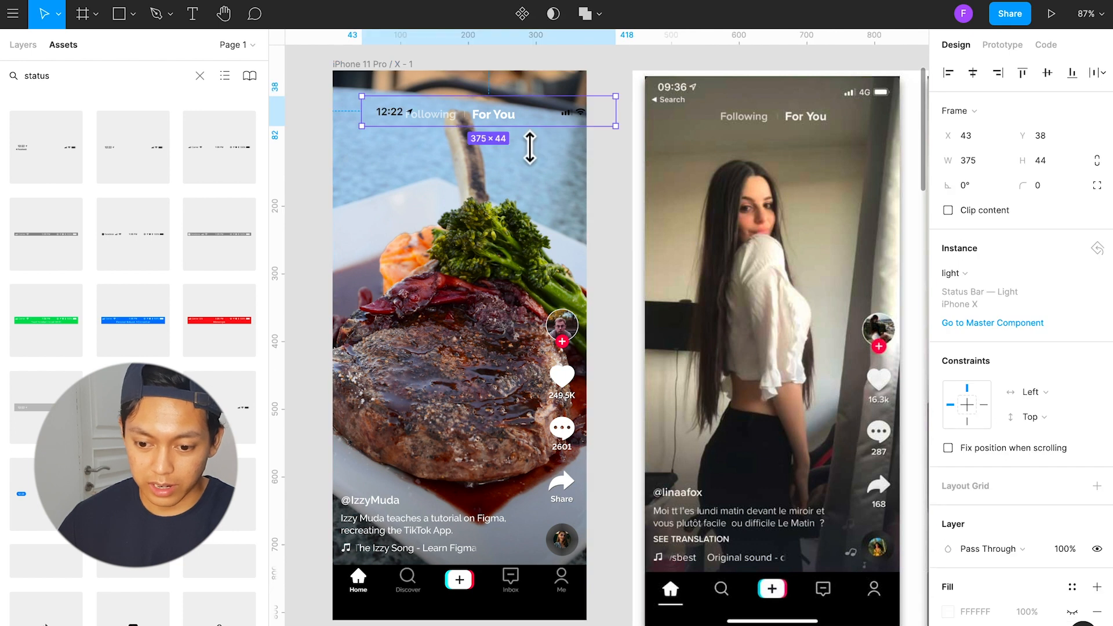
{"action": "mouse_move", "coordinate": [552, 105]}
{"action": "left_mouse_down"}
{"action": "mouse_move", "coordinate": [527, 91]}
{"action": "mouse_move", "coordinate": [537, 97]}
{"action": "left_mouse_up"}
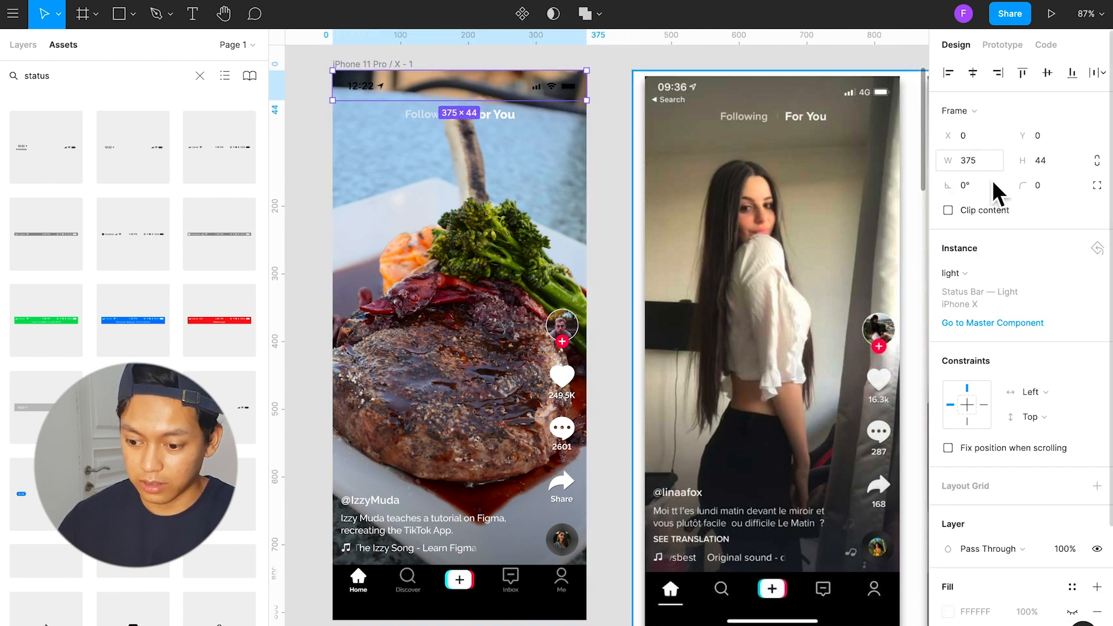
Step: Swap the status bar instance to its dark variant and deselect it
{"action": "left_click", "coordinate": [990, 274]}
{"action": "left_click", "coordinate": [1009, 374]}
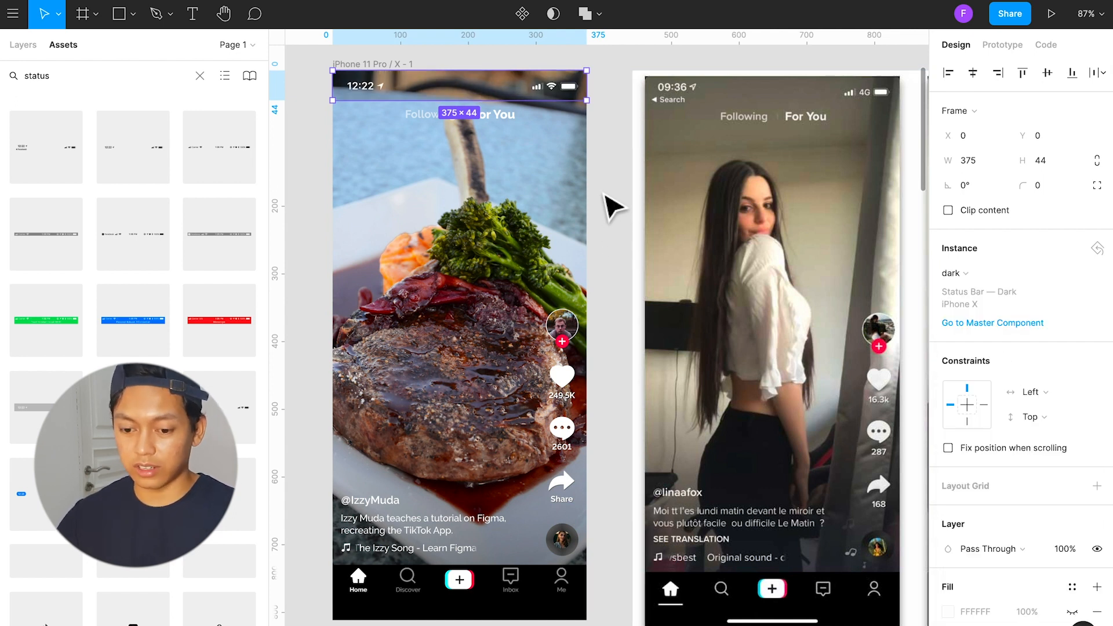
{"action": "left_click", "coordinate": [609, 194]}
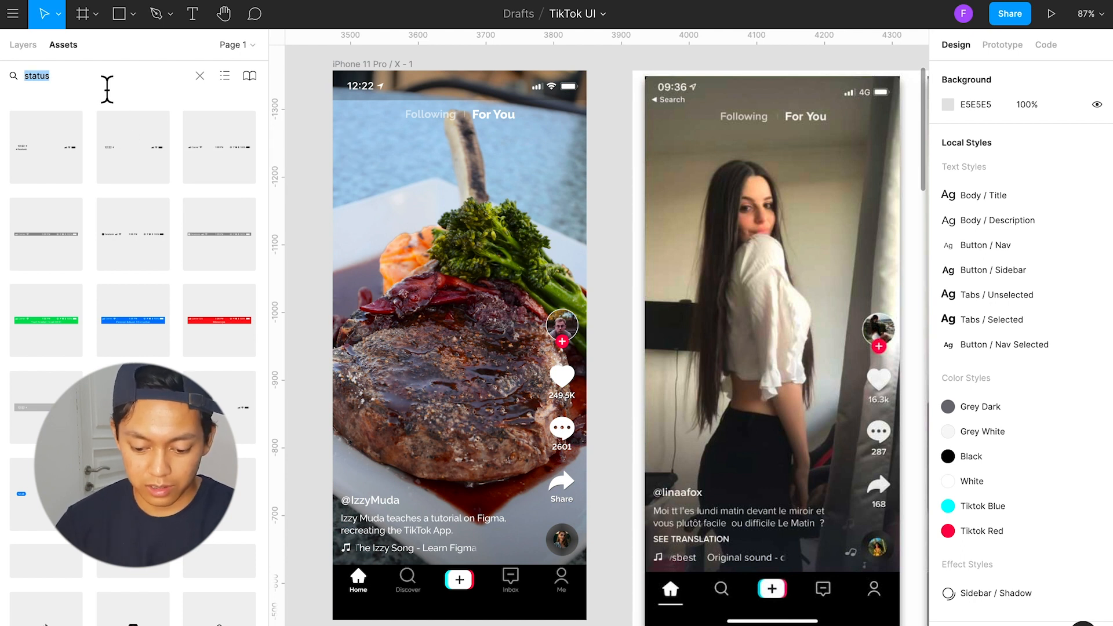
{"action": "type", "text": "nav"}
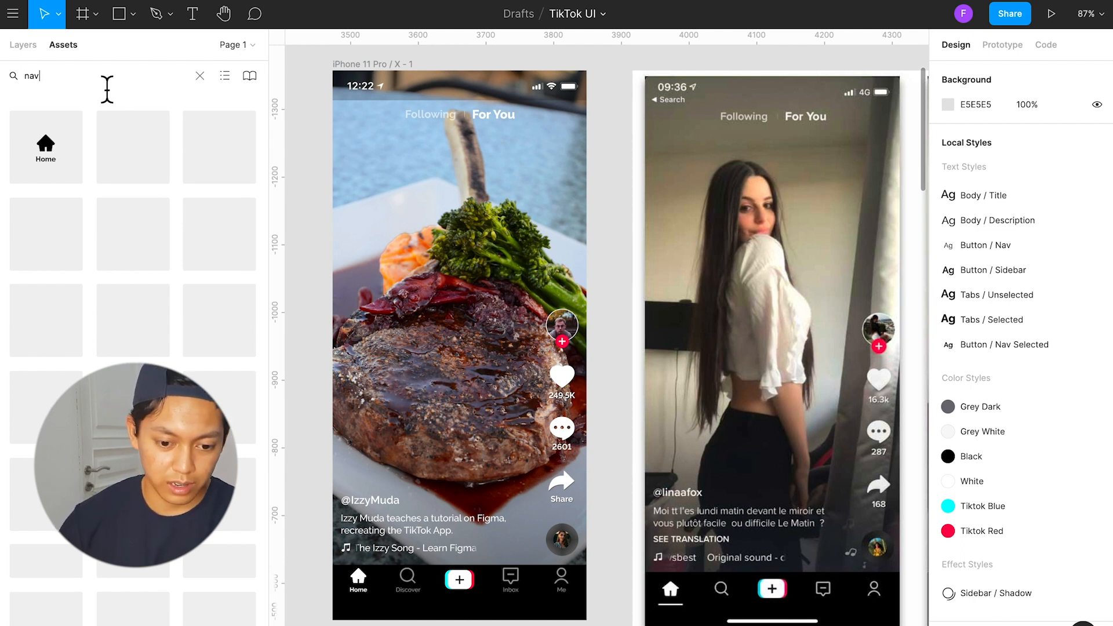
{"action": "scroll", "coordinate": [156, 348], "scroll_direction": "down", "scroll_amount": 10}
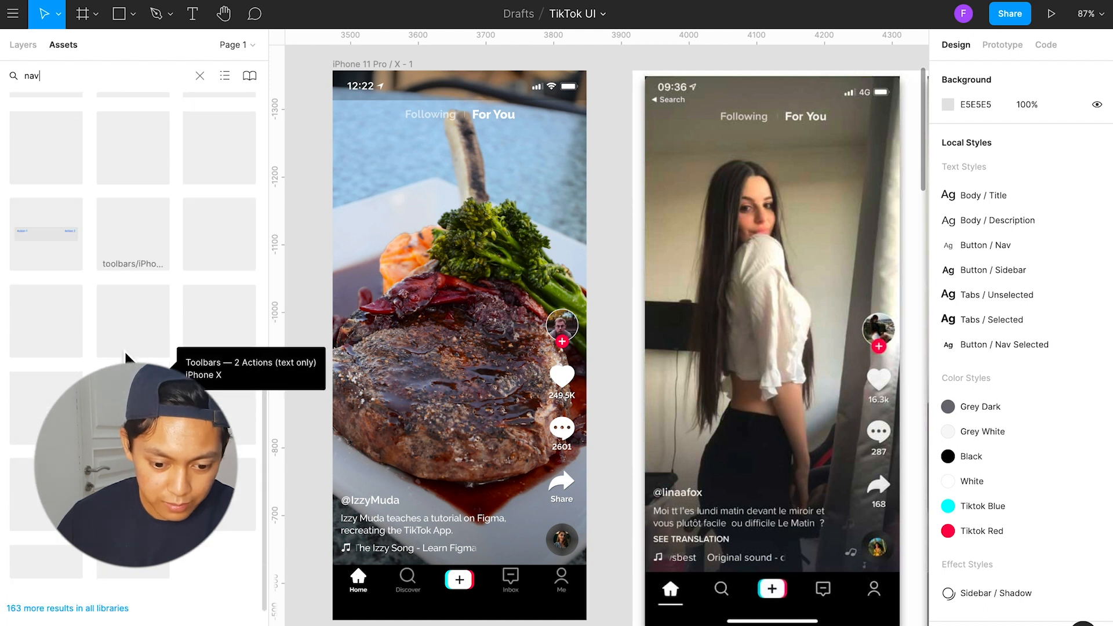
{"action": "scroll", "coordinate": [232, 383], "scroll_direction": "up", "scroll_amount": 10}
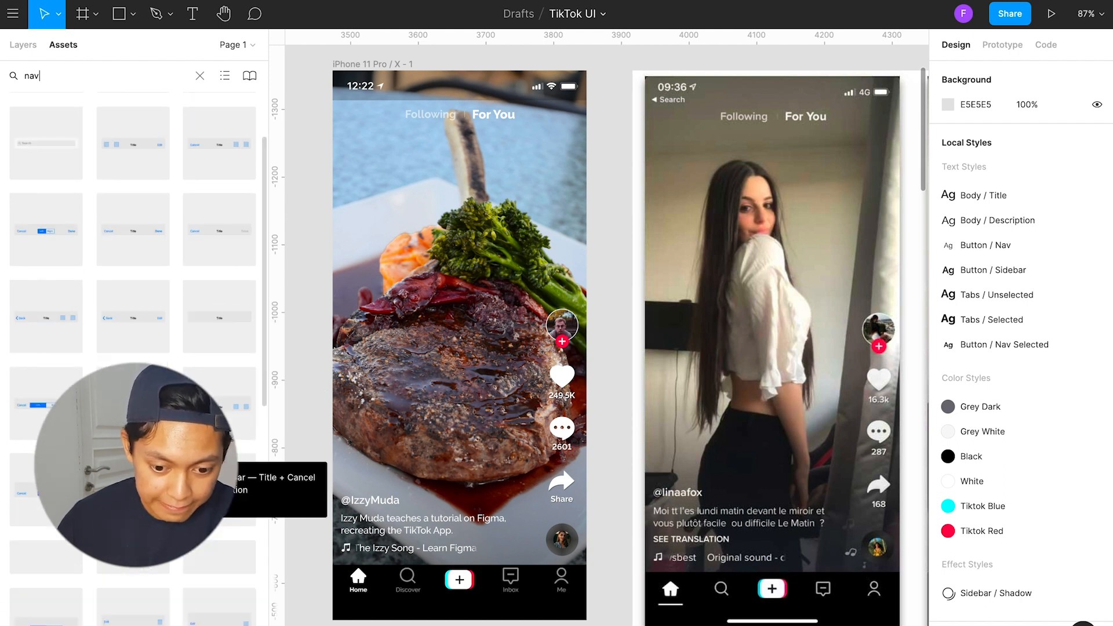
{"action": "left_click", "coordinate": [200, 76]}
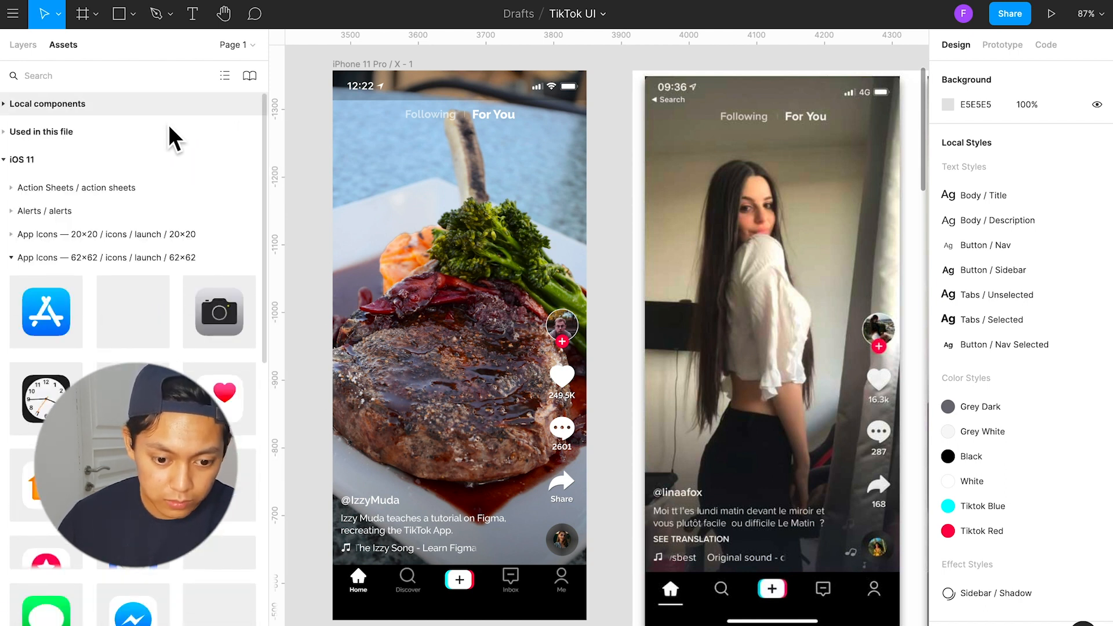
Step: Add the dark iPhone X home indicator from the iOS 11 library to the iPhone frame, over the lower part of the navigation bar
{"action": "left_click", "coordinate": [19, 258]}
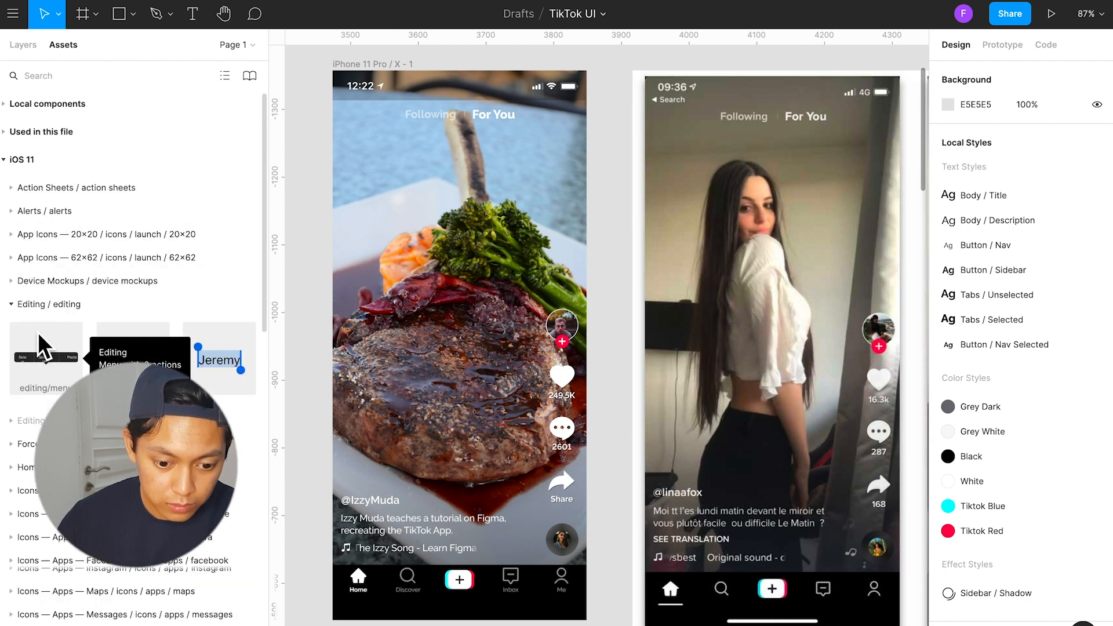
{"action": "left_click", "coordinate": [28, 307]}
{"action": "scroll", "coordinate": [76, 359], "scroll_direction": "down", "scroll_amount": 2}
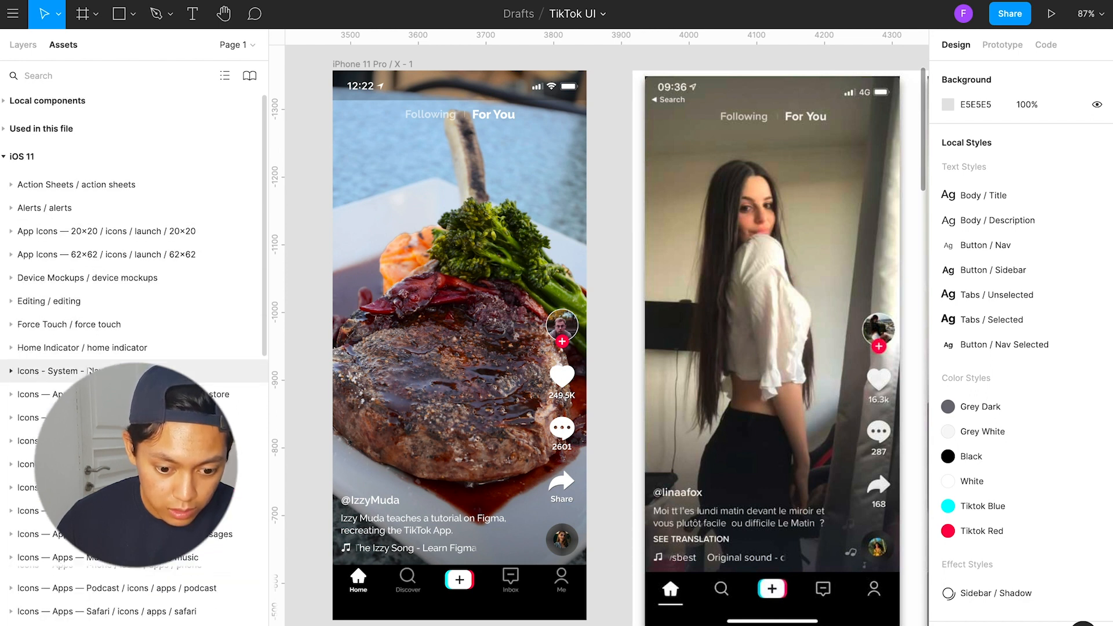
{"action": "scroll", "coordinate": [91, 370], "scroll_direction": "down", "scroll_amount": 5}
{"action": "scroll", "coordinate": [91, 369], "scroll_direction": "up", "scroll_amount": 3}
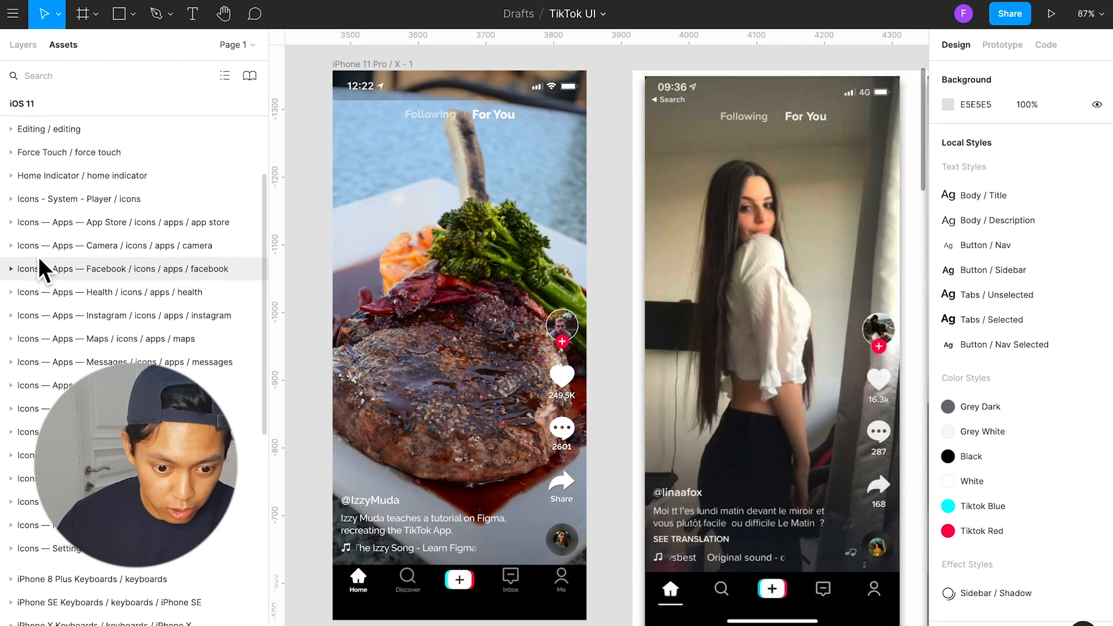
{"action": "left_click", "coordinate": [11, 202]}
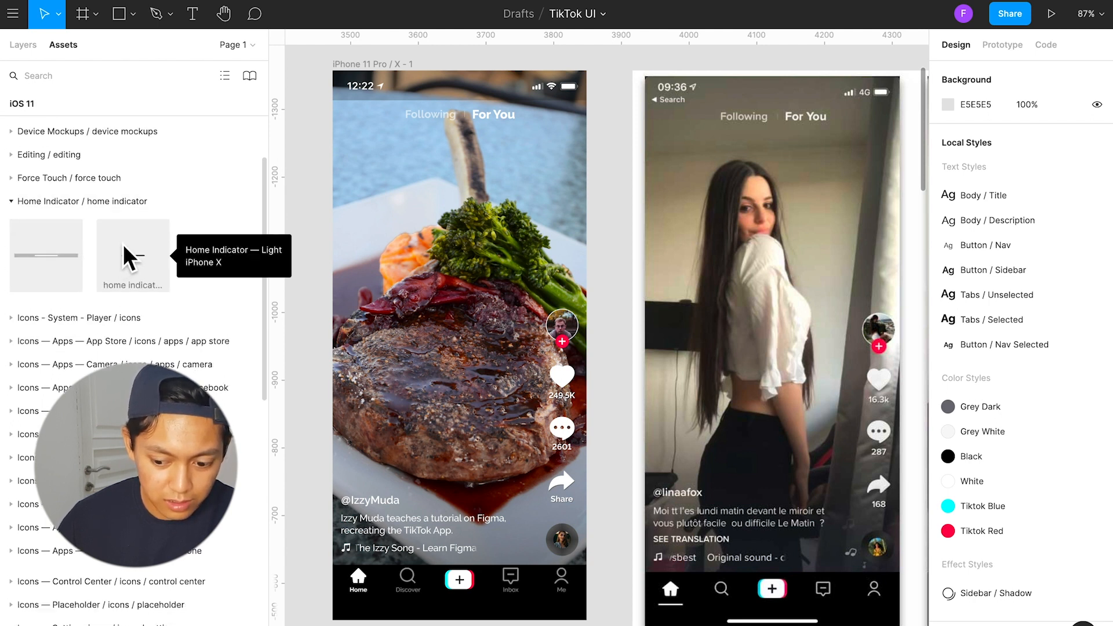
{"action": "left_click_drag", "start_coordinate": [62, 256], "coordinate": [498, 575]}
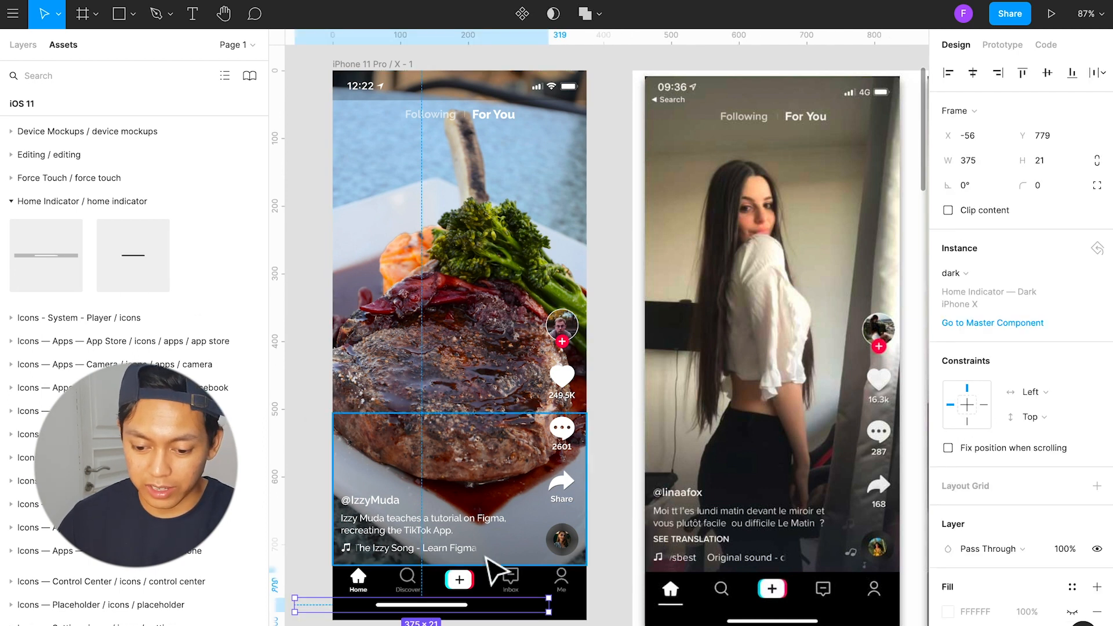
Step: Align the home indicator to the iPhone frame's bottom edge and horizontal center, and deselect it
{"action": "left_click", "coordinate": [1072, 72]}
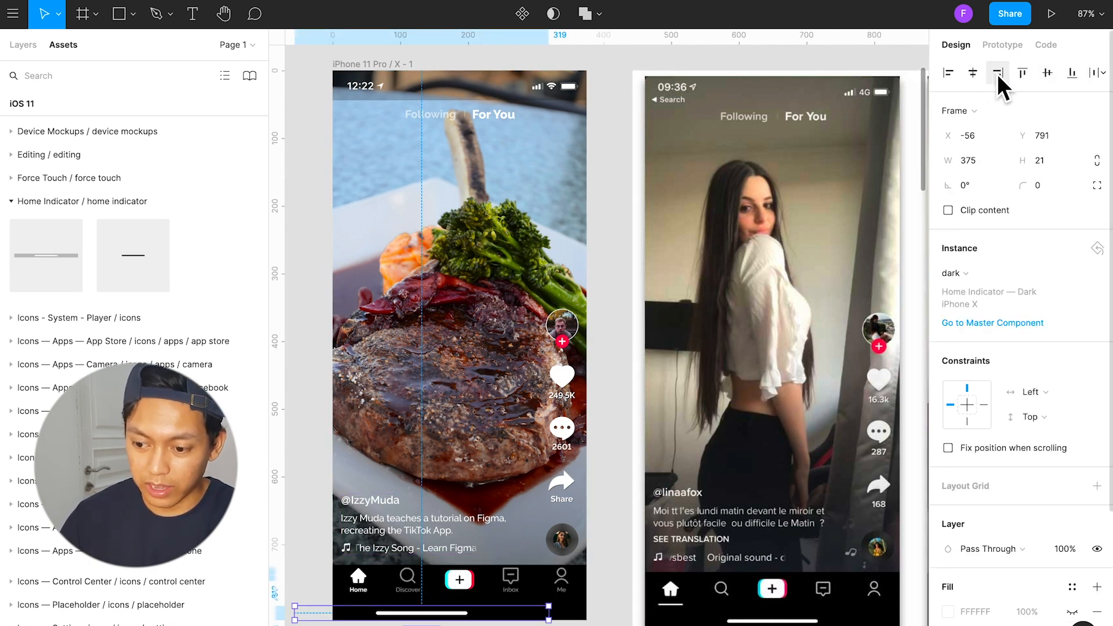
{"action": "left_click", "coordinate": [979, 80]}
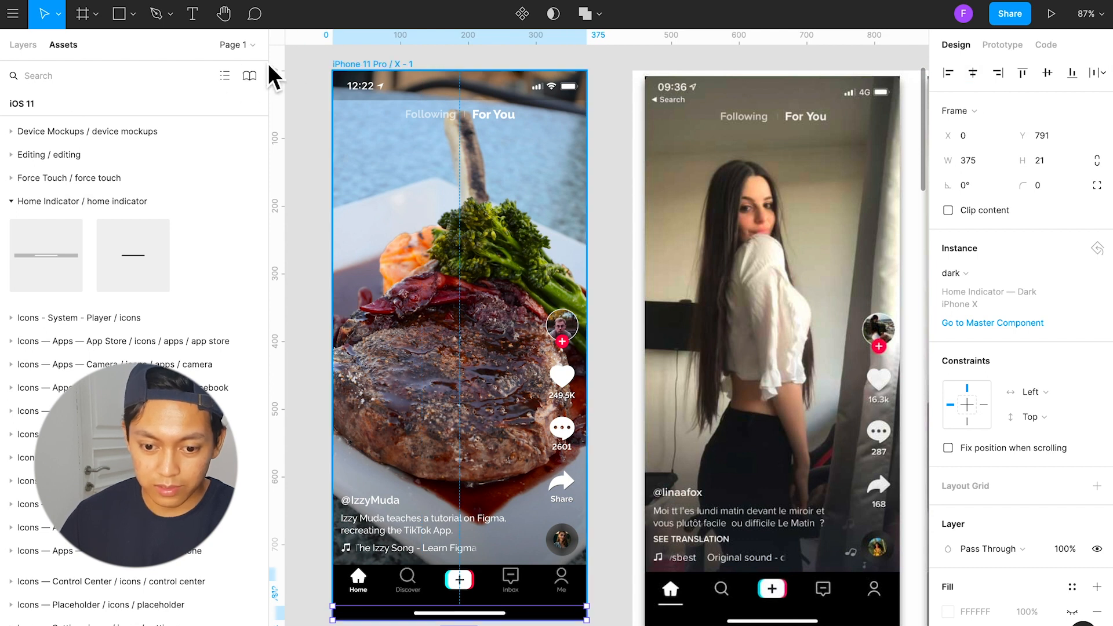
{"action": "left_click", "coordinate": [301, 97]}
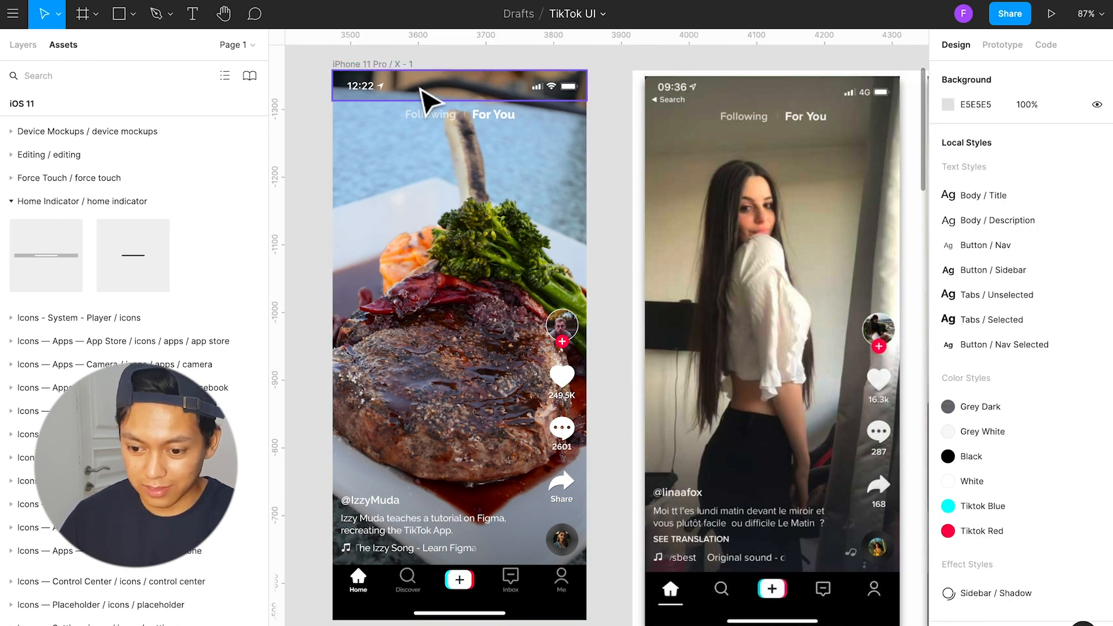
Step: Hide the 20% black fill of the background layer inside the status bar instance and deselect it
{"action": "left_click", "coordinate": [436, 96]}
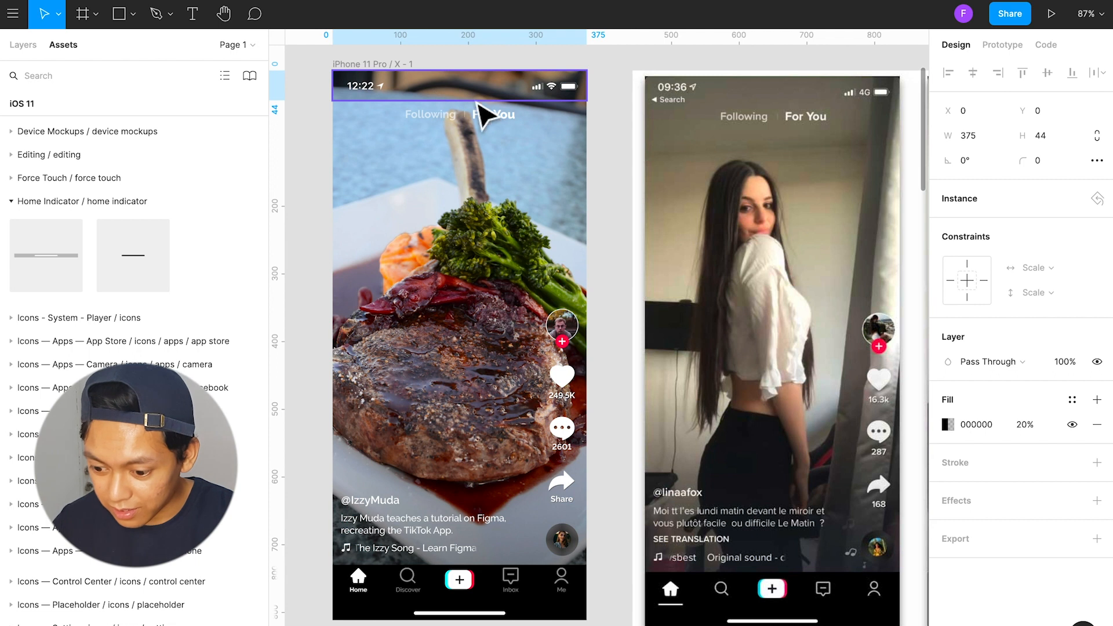
{"action": "left_click", "coordinate": [1073, 424]}
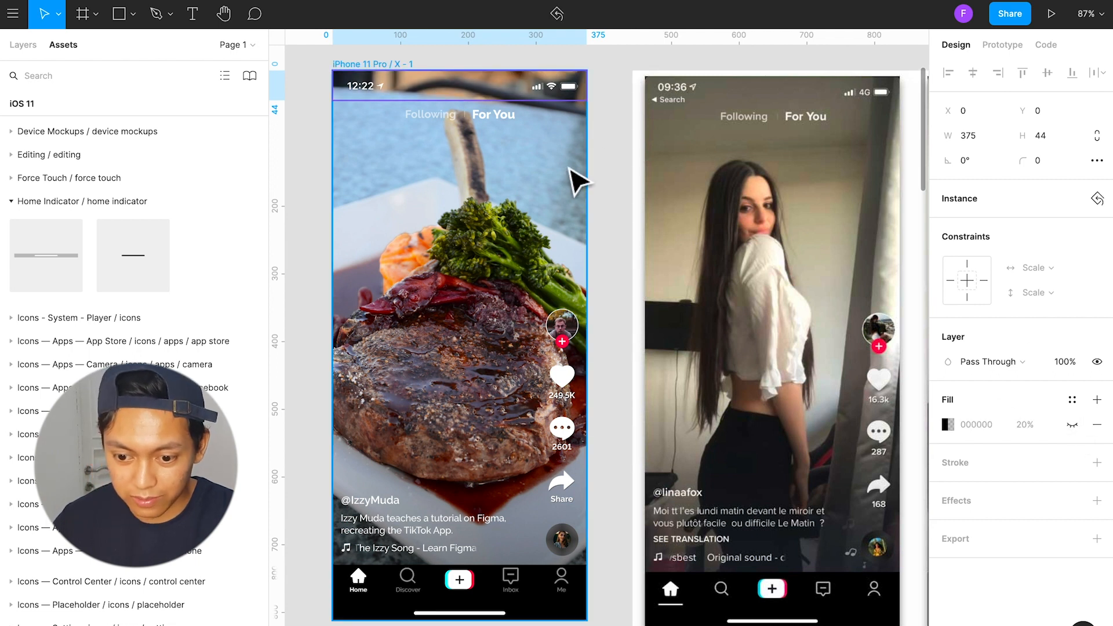
{"action": "left_click", "coordinate": [606, 154]}
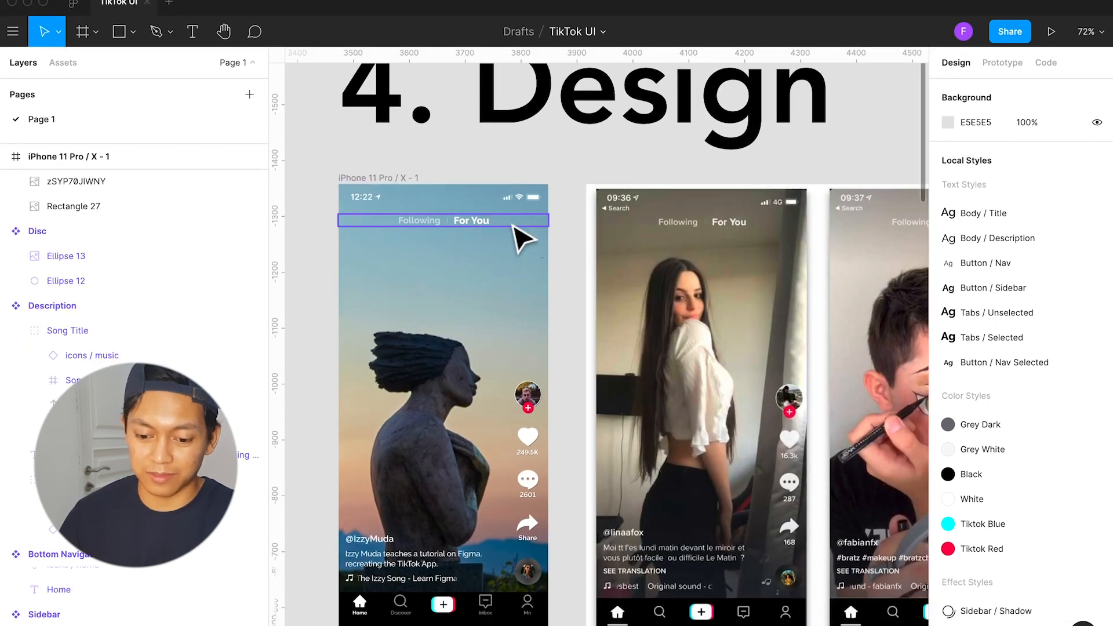
Step: Move the reference screenshots image right to X 4269, away from the iPhone frame, and lower the iPhone frame to Y -1311
{"action": "scroll", "coordinate": [522, 238], "scroll_direction": "down", "scroll_amount": 3}
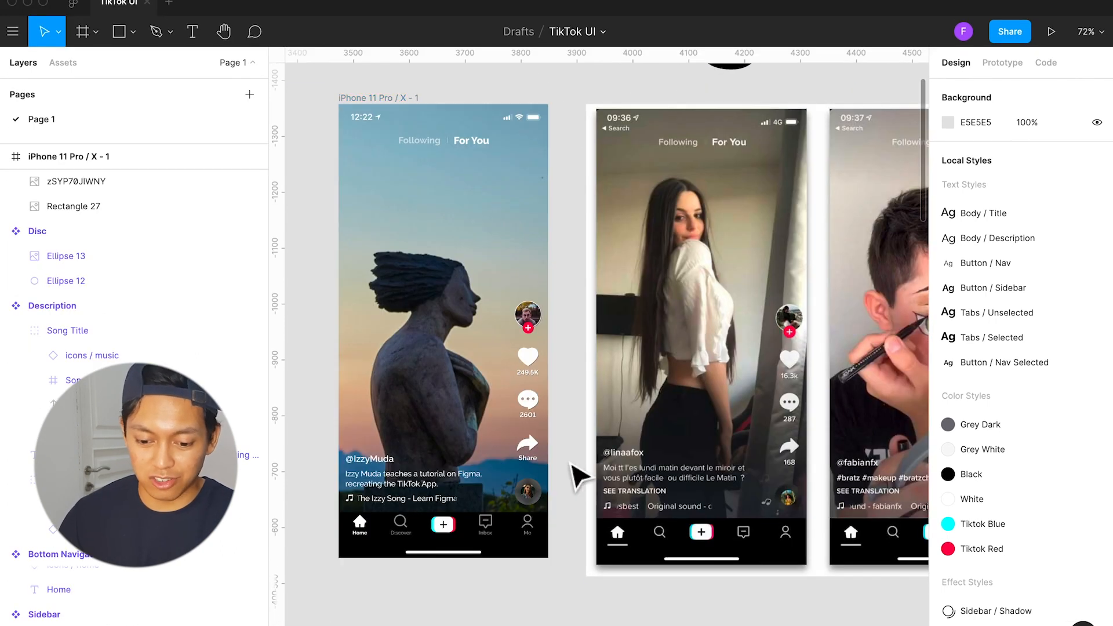
{"action": "scroll", "coordinate": [568, 479], "scroll_direction": "right", "scroll_amount": 5}
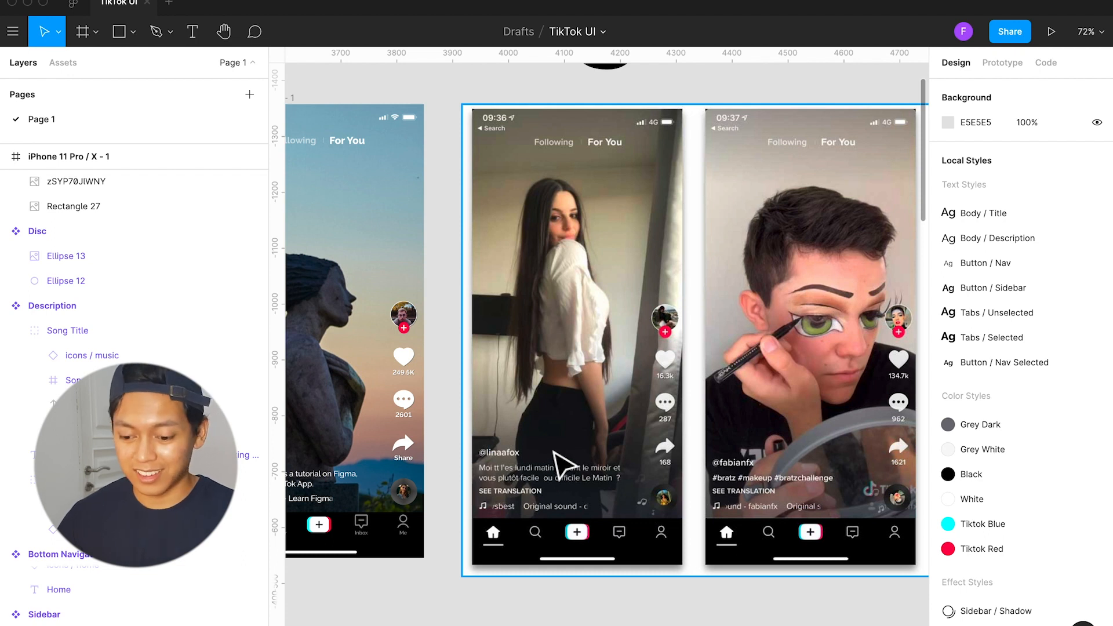
{"action": "scroll", "coordinate": [554, 460], "scroll_direction": "right", "scroll_amount": 7}
{"action": "scroll", "coordinate": [562, 462], "scroll_direction": "left", "scroll_amount": 14}
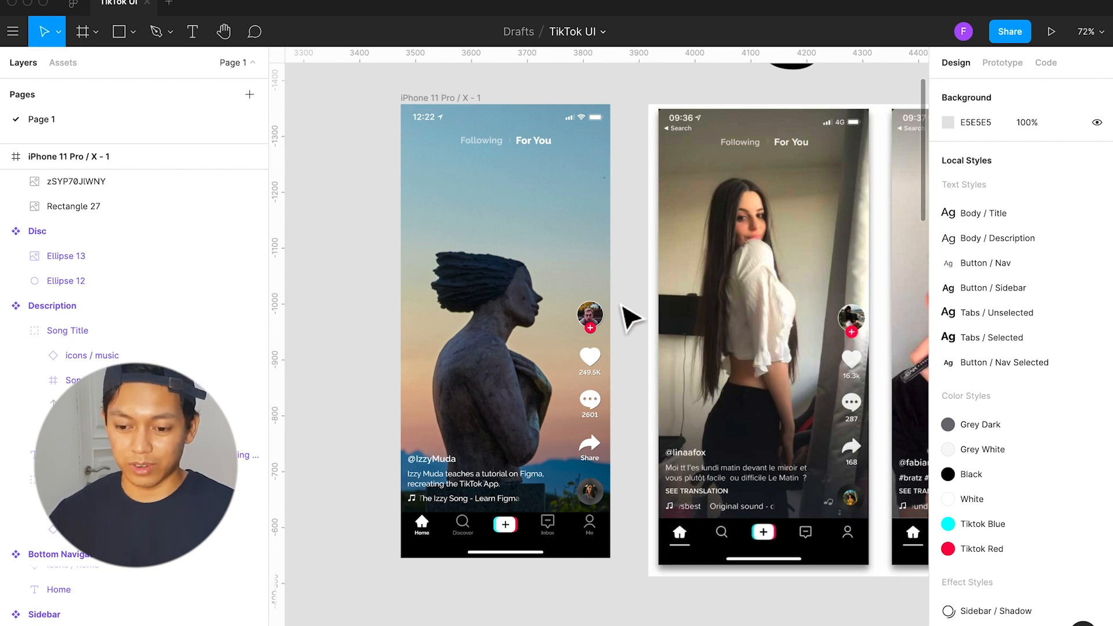
{"action": "scroll", "coordinate": [624, 314], "scroll_direction": "up", "scroll_amount": 4}
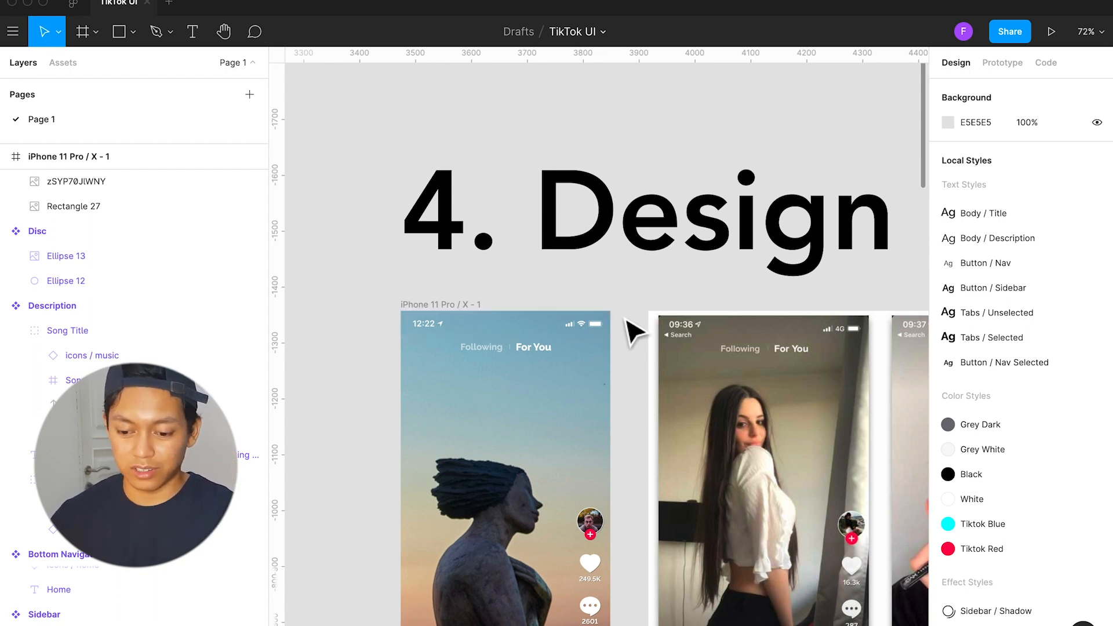
{"action": "scroll", "coordinate": [633, 328], "scroll_direction": "down", "scroll_amount": 4}
{"action": "left_click_drag", "start_coordinate": [696, 298], "coordinate": [892, 298]}
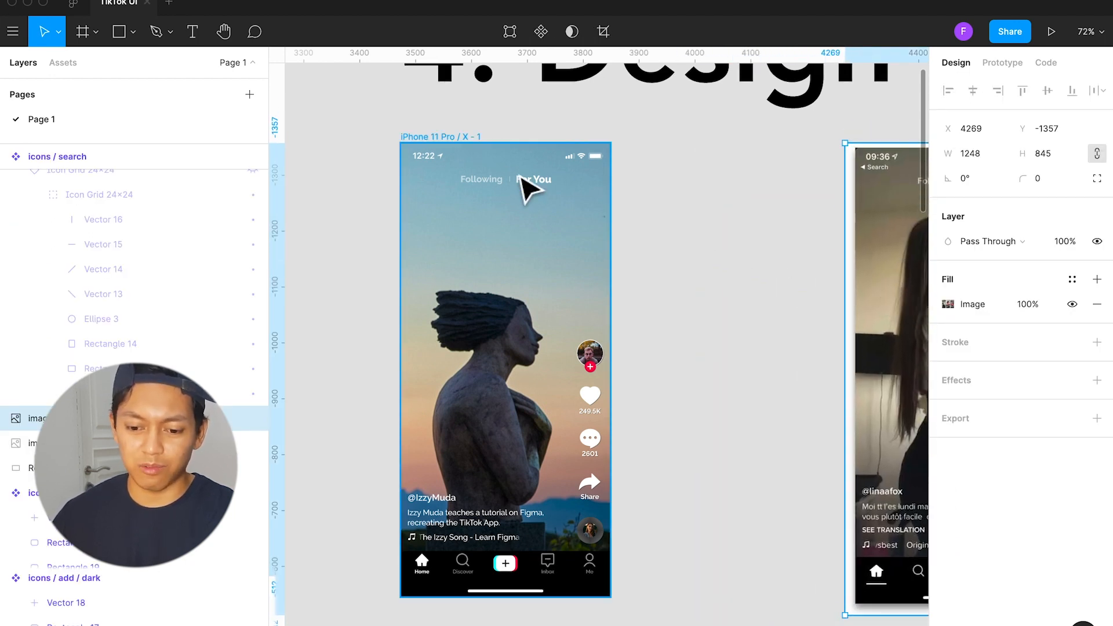
{"action": "left_click_drag", "start_coordinate": [467, 142], "coordinate": [467, 168]}
{"action": "left_click", "coordinate": [649, 219]}
Step: Switch the iPhone 11 Pro / X - 1 frame to prototype mode and show the prototype settings
{"action": "left_click", "coordinate": [507, 252]}
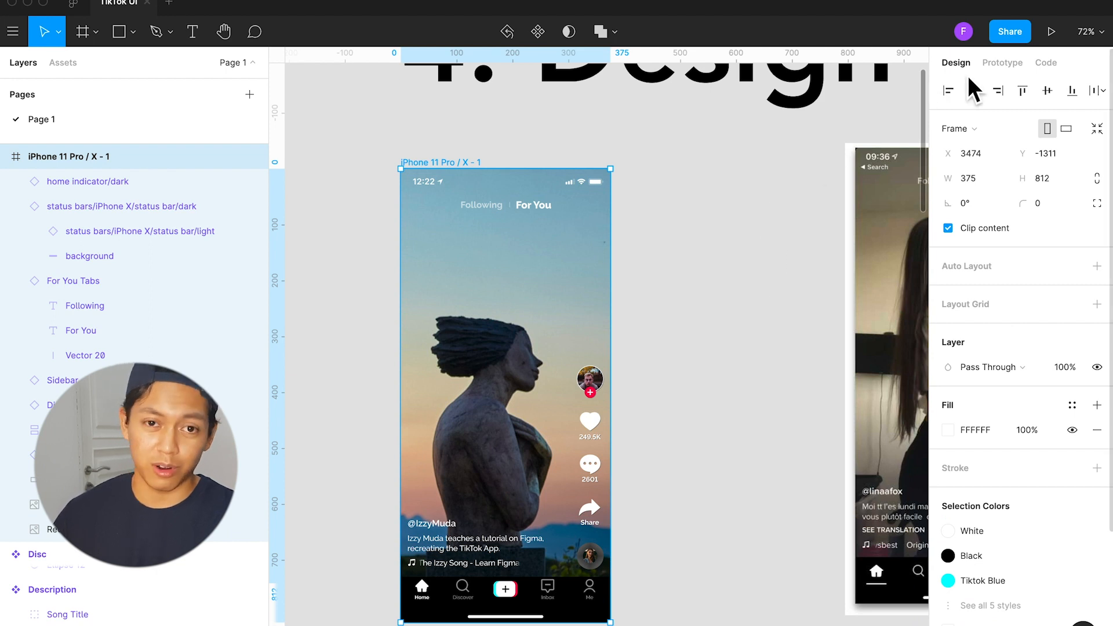
{"action": "left_click", "coordinate": [998, 69]}
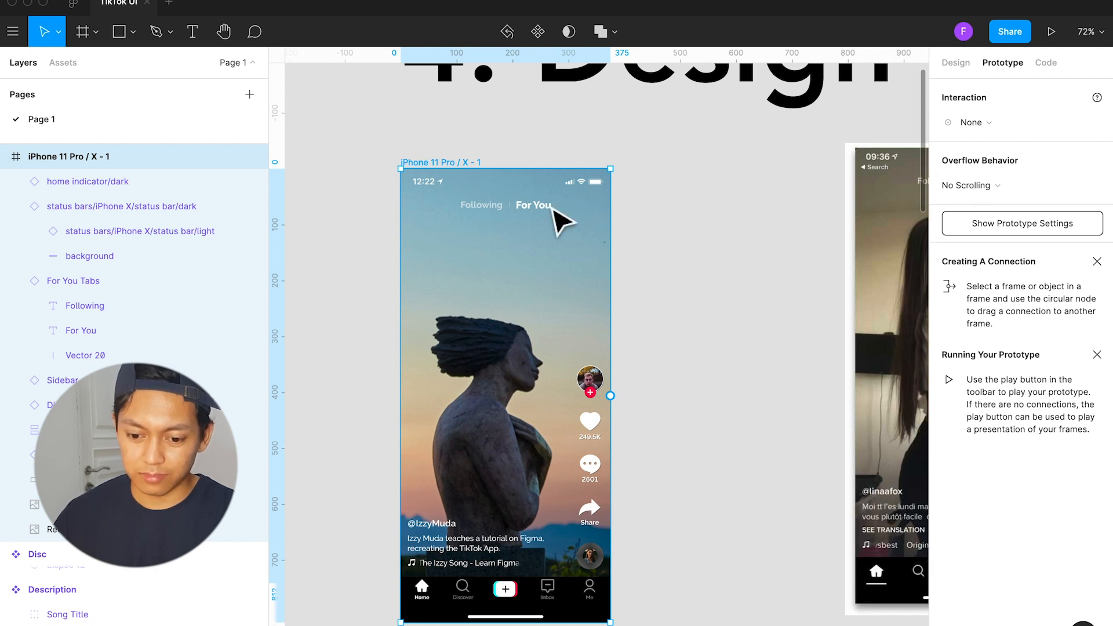
{"action": "scroll", "coordinate": [582, 227], "scroll_direction": "down", "scroll_amount": 6}
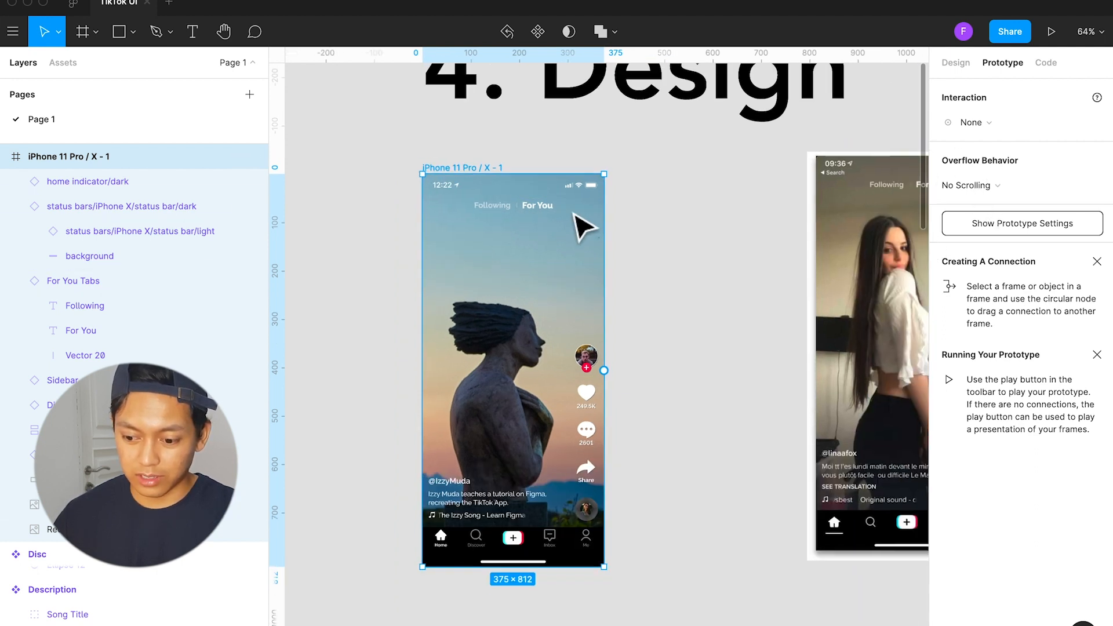
{"action": "scroll", "coordinate": [581, 225], "scroll_direction": "left", "scroll_amount": 7}
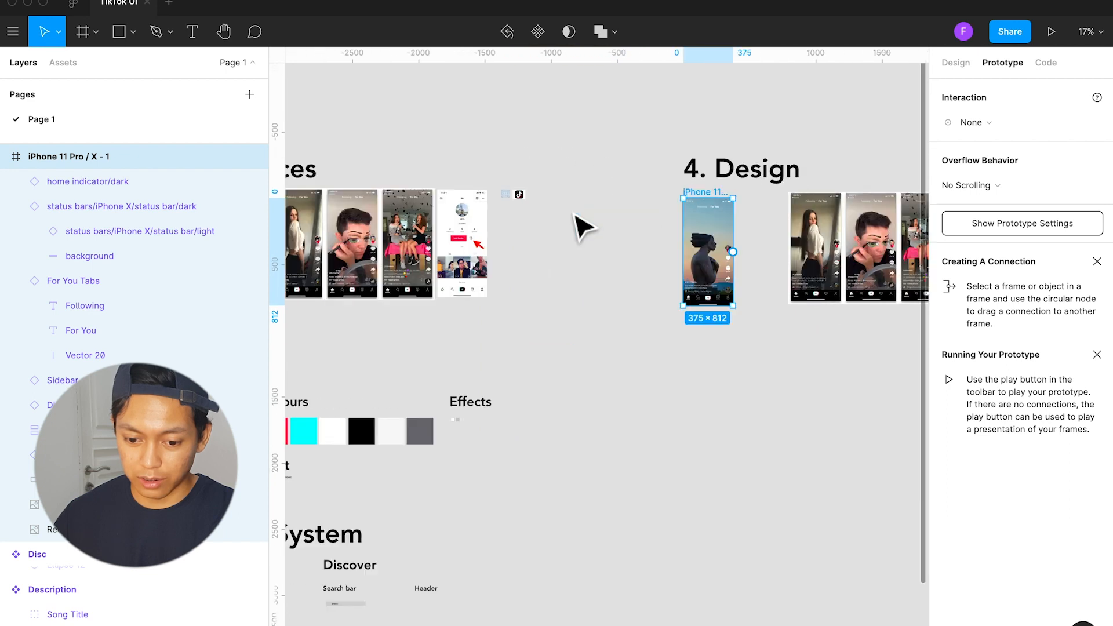
{"action": "scroll", "coordinate": [581, 225], "scroll_direction": "right", "scroll_amount": 5}
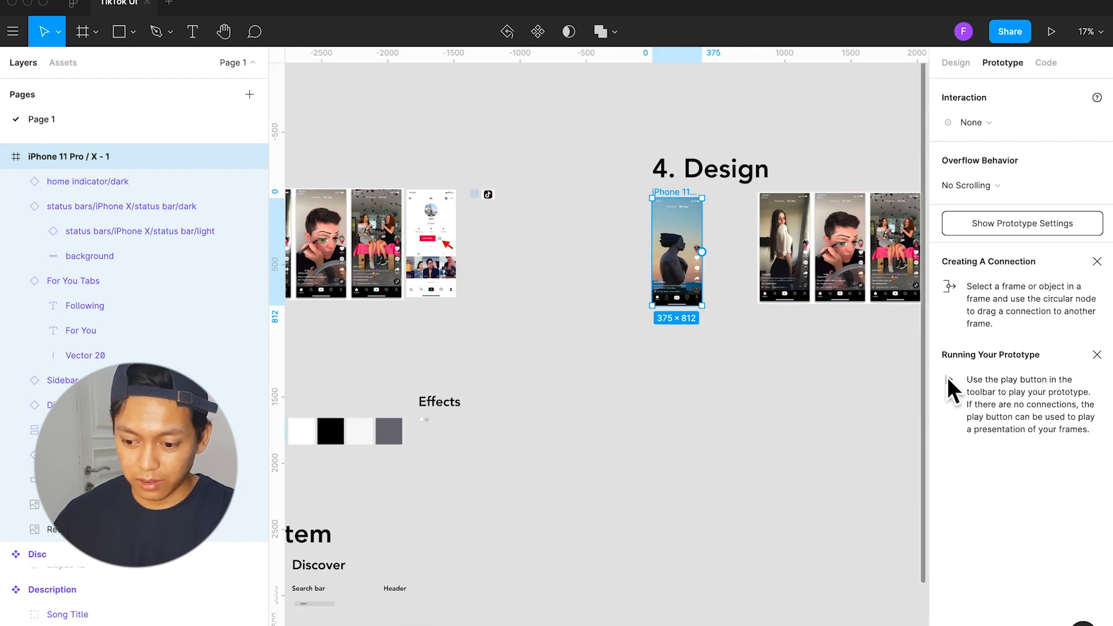
{"action": "scroll", "coordinate": [716, 217], "scroll_direction": "up", "scroll_amount": 2}
{"action": "scroll", "coordinate": [719, 226], "scroll_direction": "up", "scroll_amount": 3}
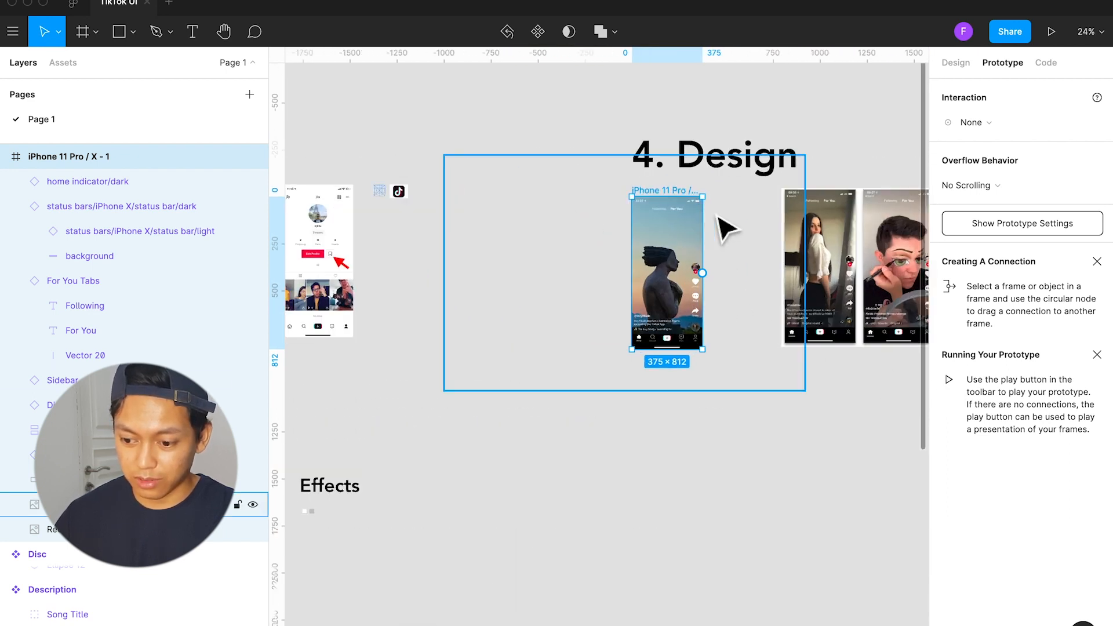
{"action": "left_click", "coordinate": [957, 223]}
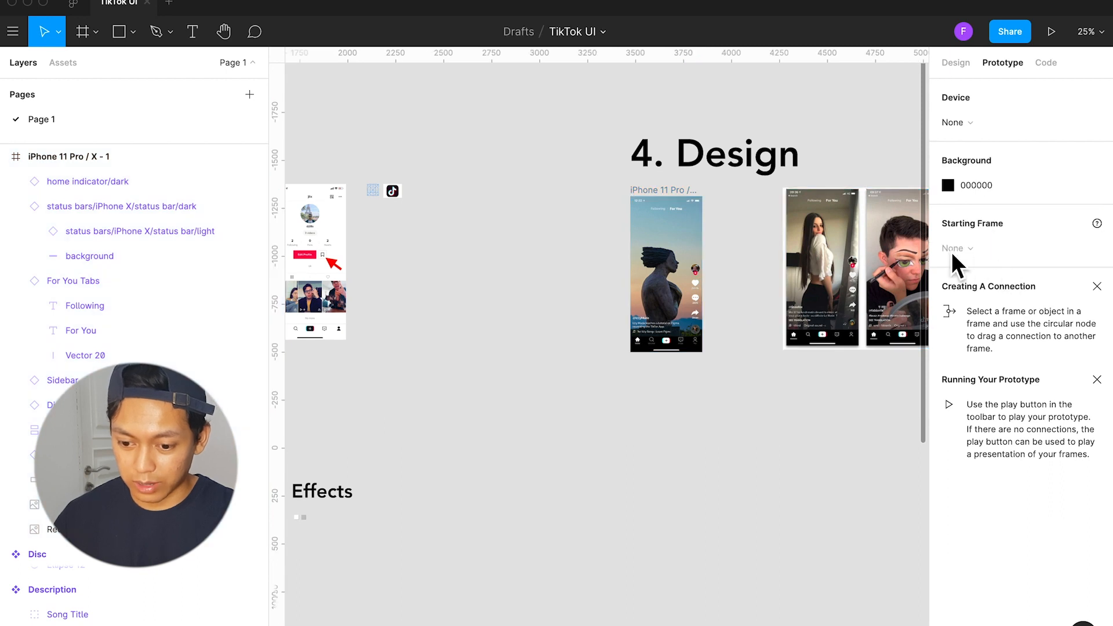
{"action": "left_click", "coordinate": [670, 207]}
{"action": "left_click", "coordinate": [1004, 231]}
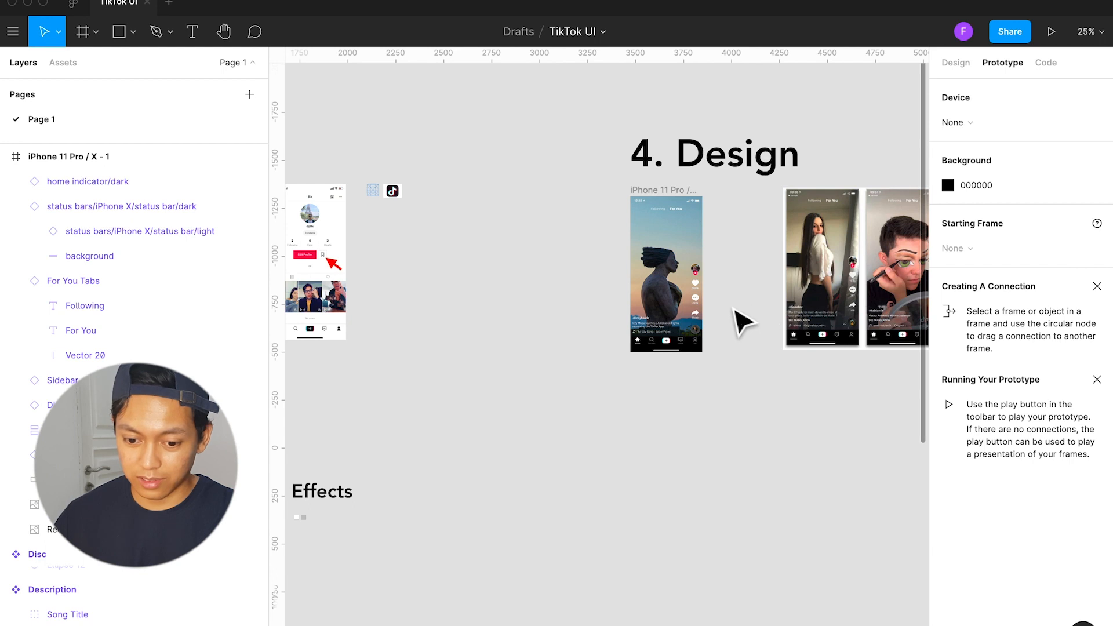
Step: Dismiss the Running Your Prototype and Creating A Connection hints
{"action": "scroll", "coordinate": [740, 316], "scroll_direction": "down", "scroll_amount": 5}
{"action": "scroll", "coordinate": [738, 319], "scroll_direction": "right", "scroll_amount": 8}
{"action": "scroll", "coordinate": [738, 318], "scroll_direction": "up", "scroll_amount": 3}
{"action": "left_click", "coordinate": [1097, 379]}
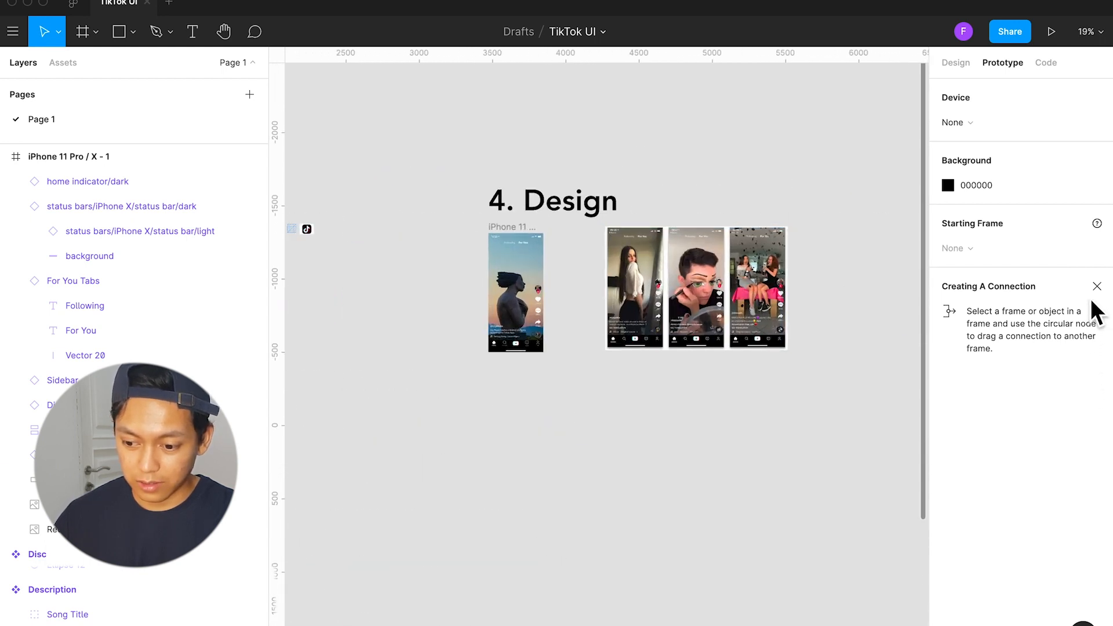
{"action": "left_click", "coordinate": [1097, 286]}
Step: Select the iPhone 11 Pro / X - 1 frame and present it as a prototype
{"action": "left_click", "coordinate": [511, 235]}
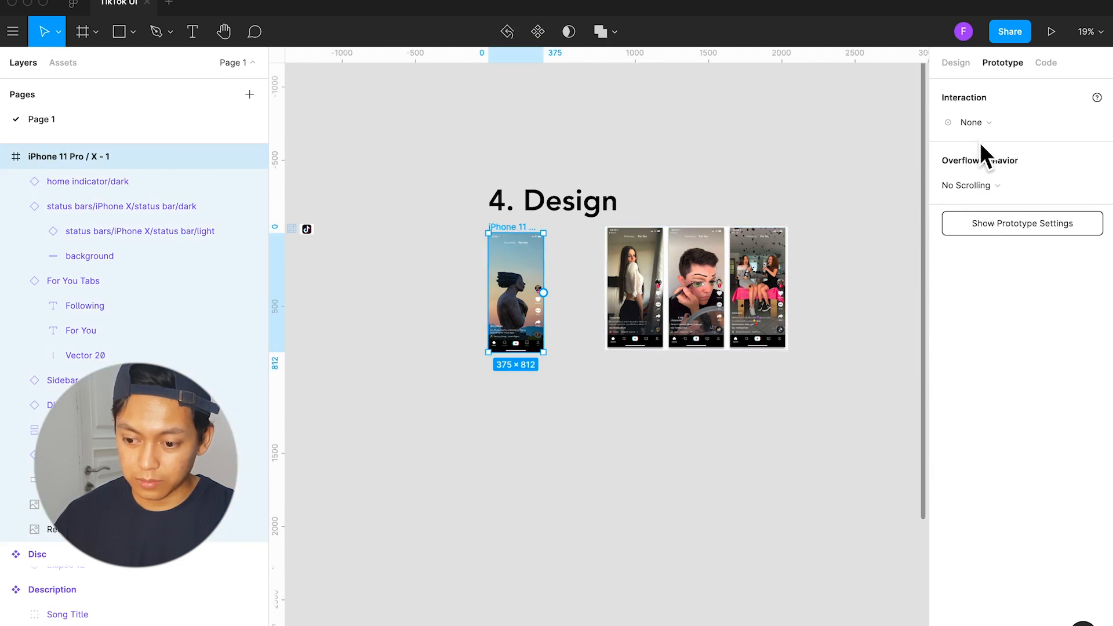
{"action": "left_click", "coordinate": [997, 224]}
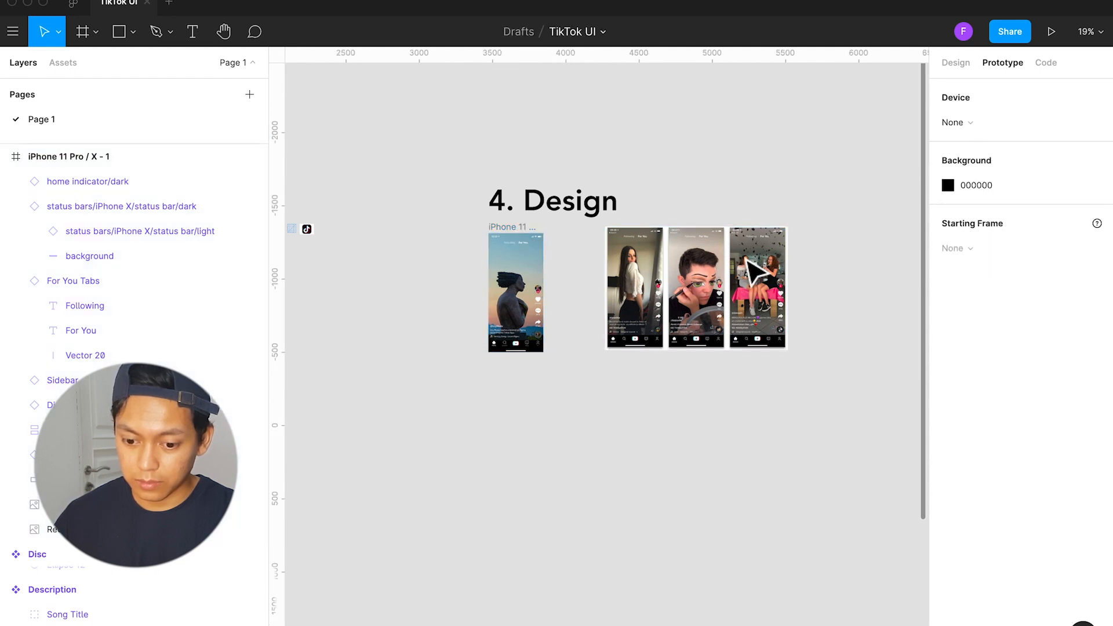
{"action": "left_click", "coordinate": [514, 242]}
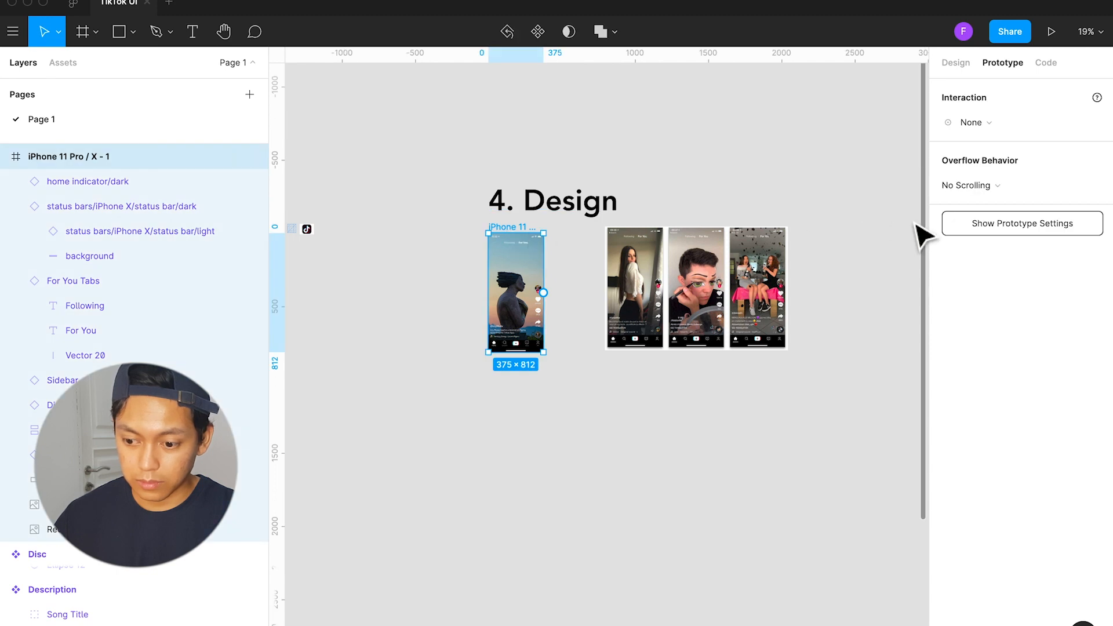
{"action": "left_click", "coordinate": [1050, 33]}
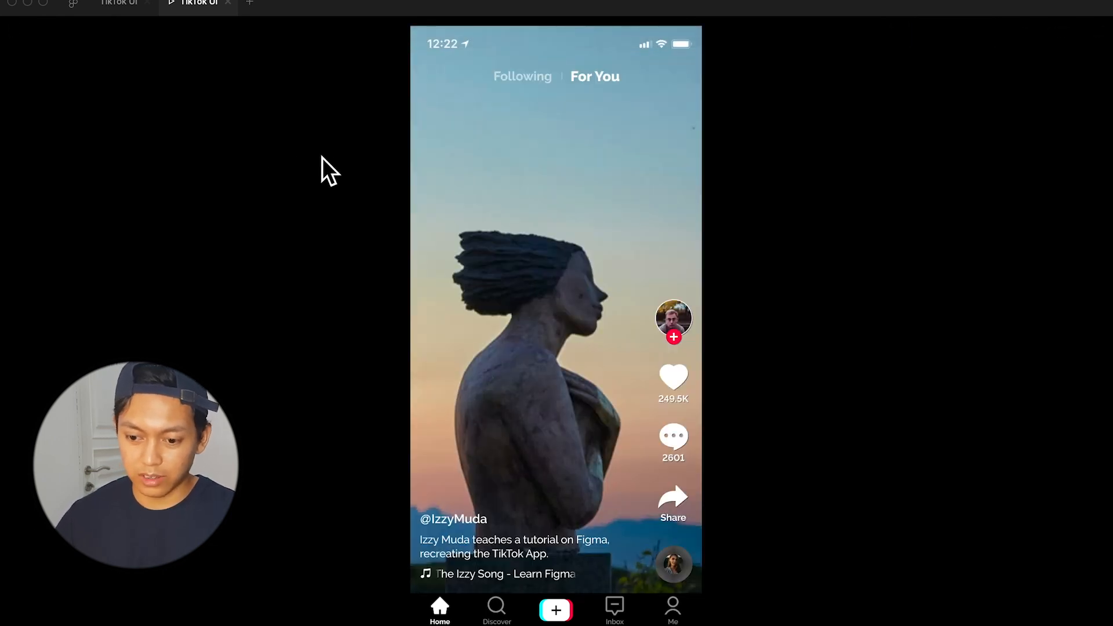
Step: Return to the design file and set the prototype device to iPhone 11 Pro in the Midnight Green model
{"action": "left_click", "coordinate": [121, 3]}
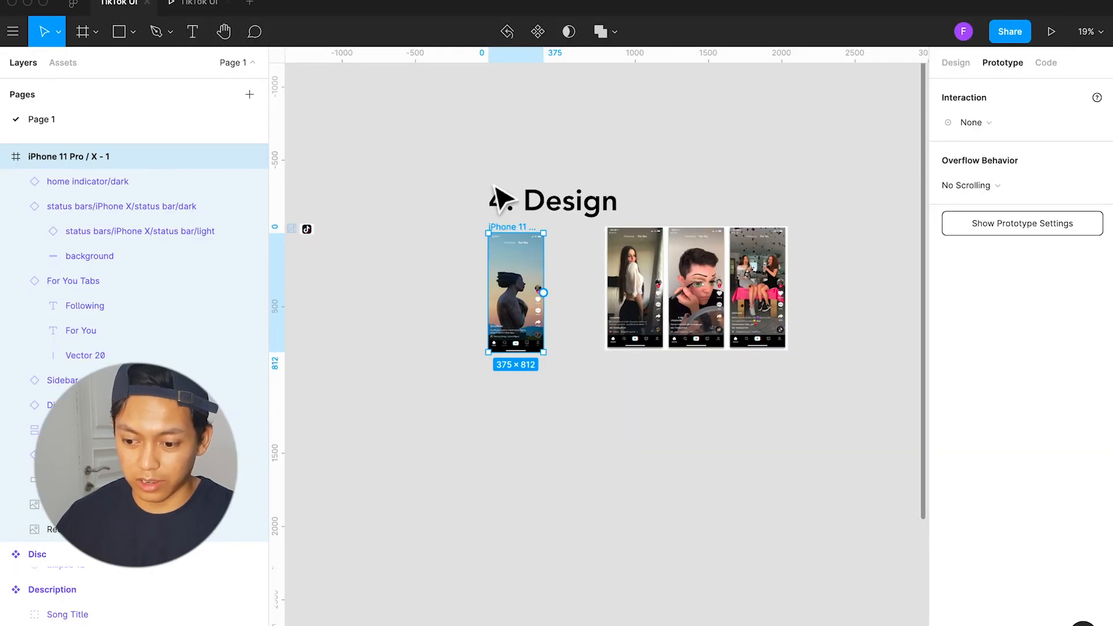
{"action": "left_click", "coordinate": [991, 235]}
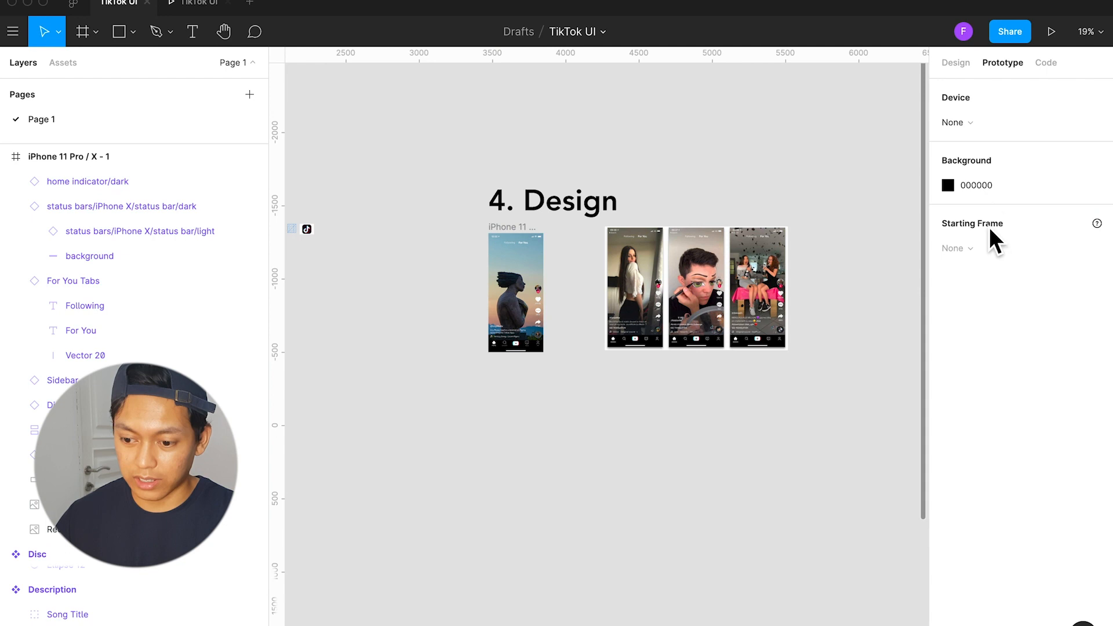
{"action": "left_click", "coordinate": [967, 124]}
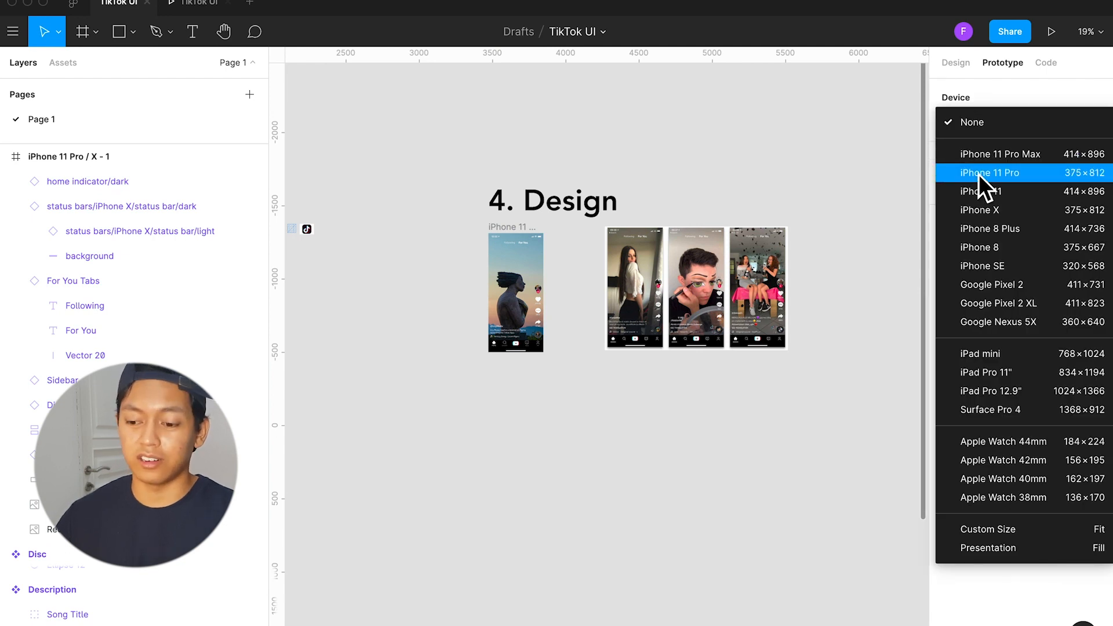
{"action": "left_click", "coordinate": [1021, 176]}
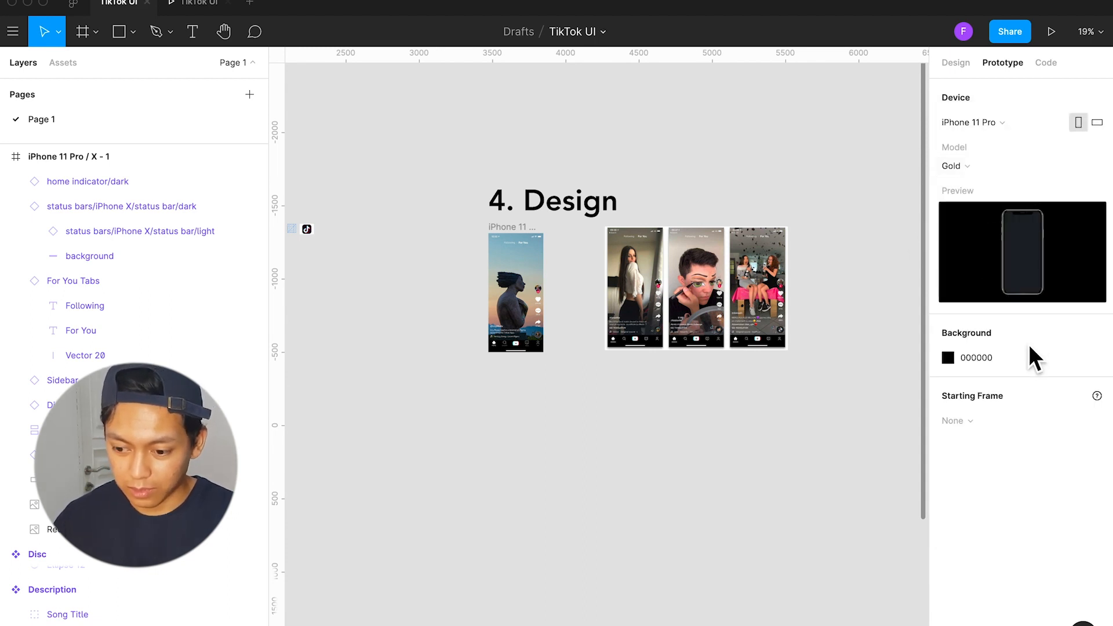
{"action": "left_click", "coordinate": [1000, 166]}
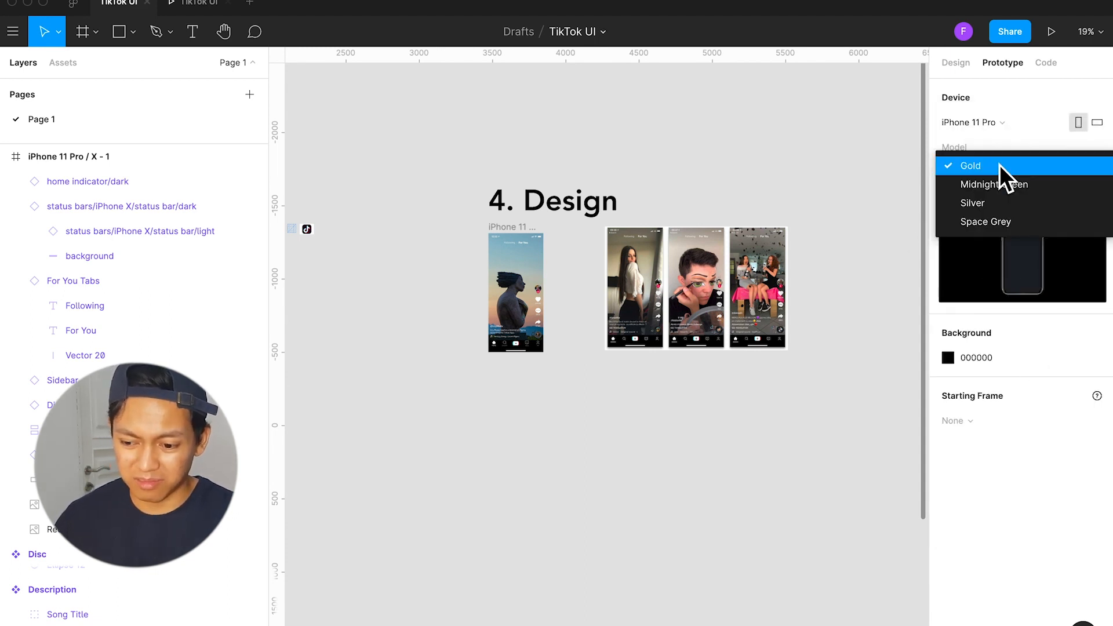
{"action": "left_click", "coordinate": [1014, 192]}
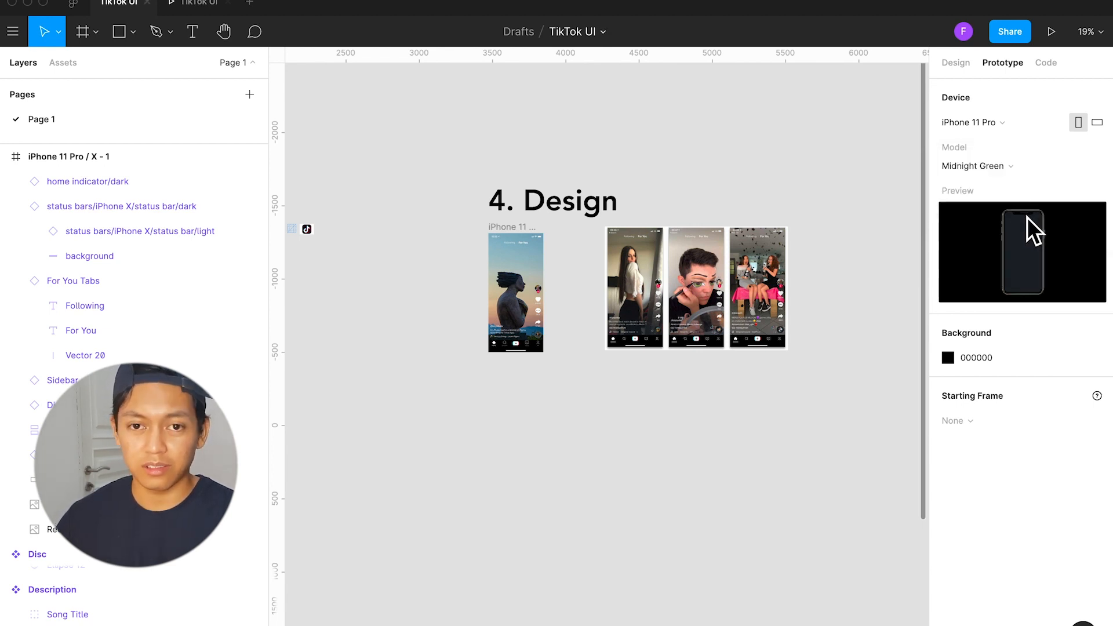
Step: View the prototype in its device frame in the presentation and set its zoom to Fit
{"action": "left_click", "coordinate": [196, 8]}
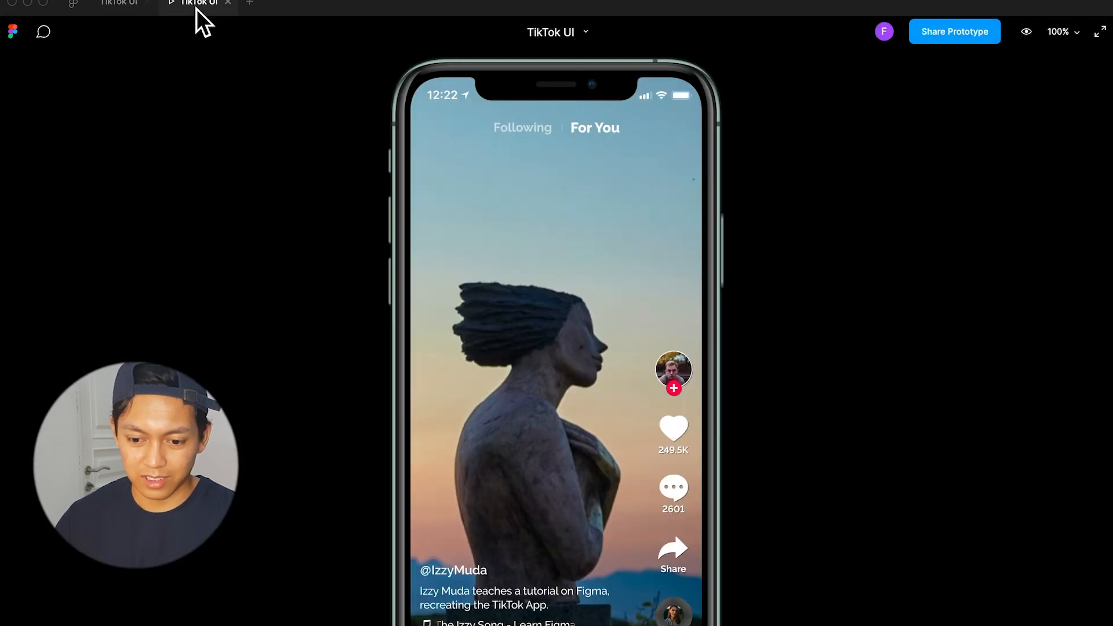
{"action": "scroll", "coordinate": [763, 298], "scroll_direction": "down", "scroll_amount": 2}
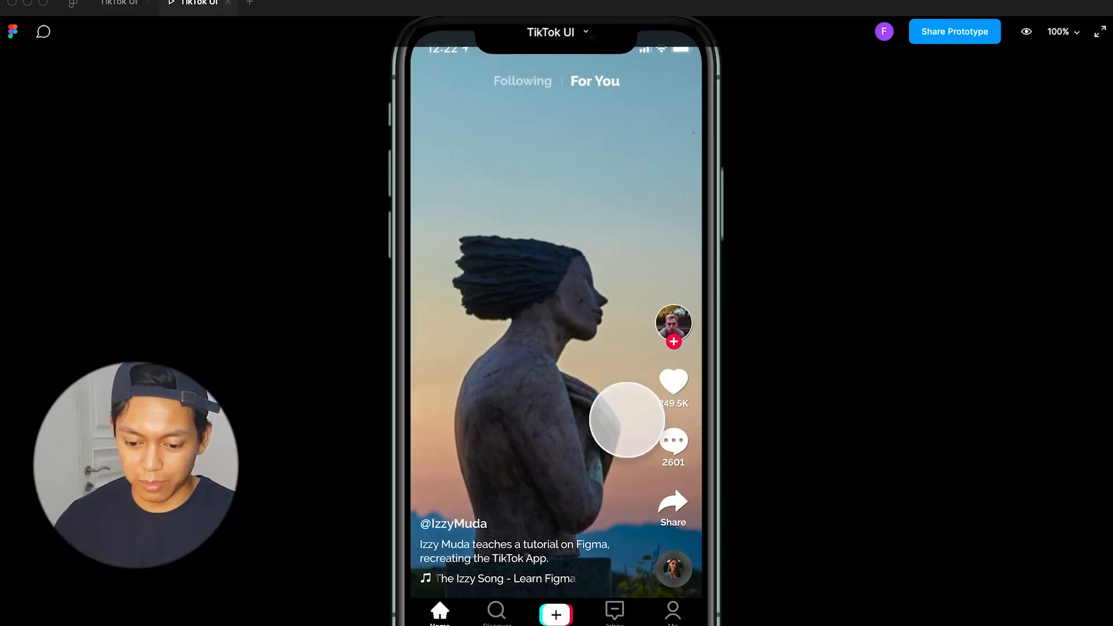
{"action": "scroll", "coordinate": [836, 208], "scroll_direction": "up", "scroll_amount": 2}
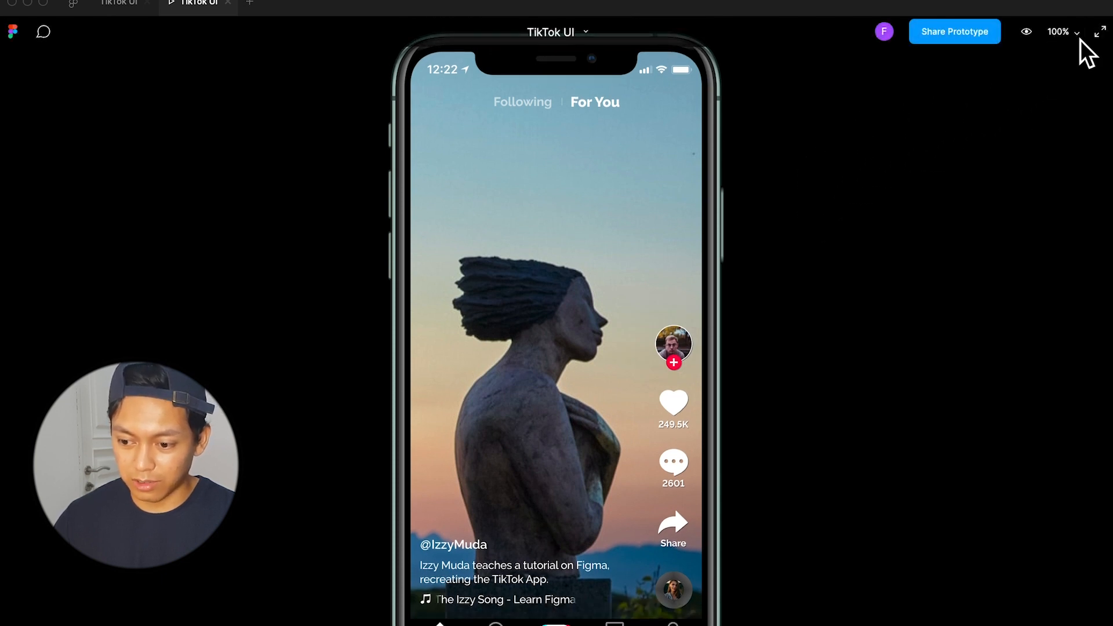
{"action": "left_click", "coordinate": [1074, 40]}
{"action": "left_click", "coordinate": [1066, 90]}
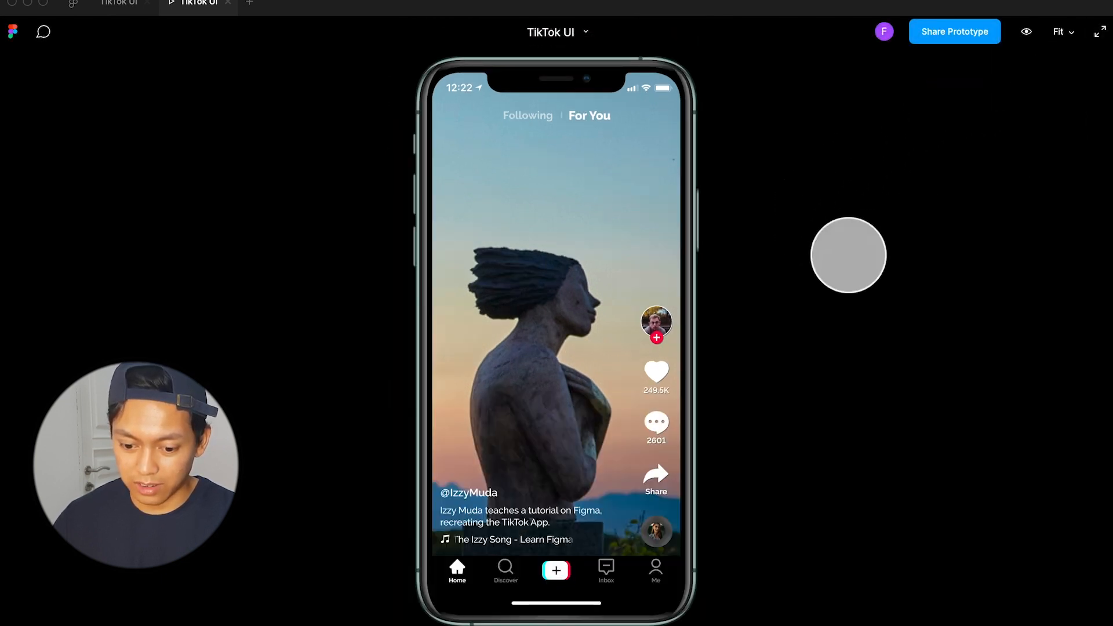